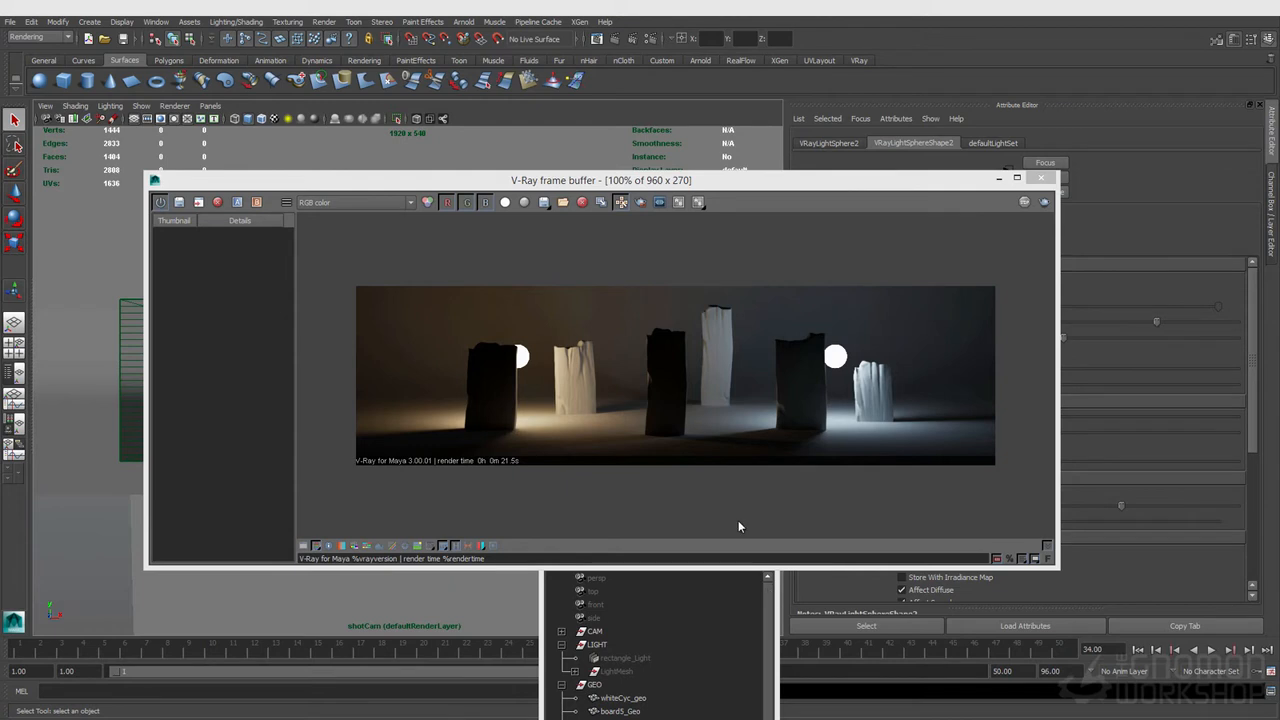
Step: Close the V-Ray frame buffer window to return to the viewport
left_click(89, 21)
mouse_move(101, 79)
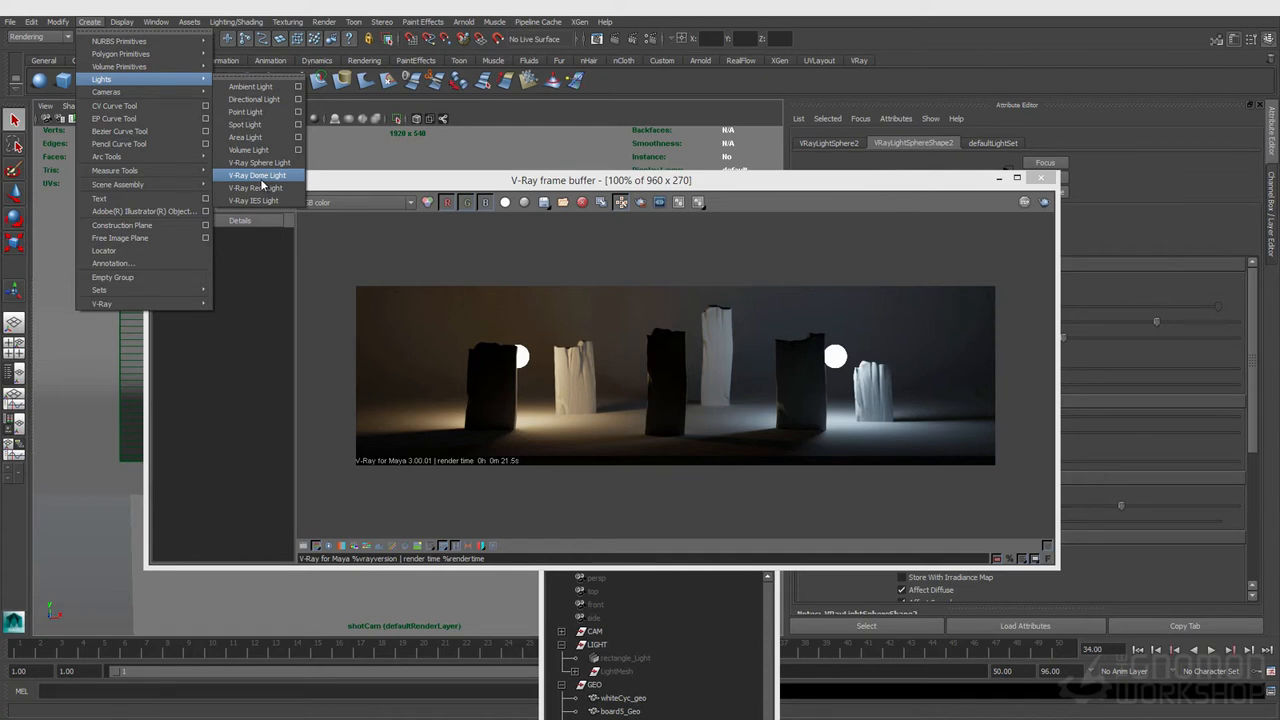
left_click(660, 182)
left_click_drag(655, 190, 657, 262)
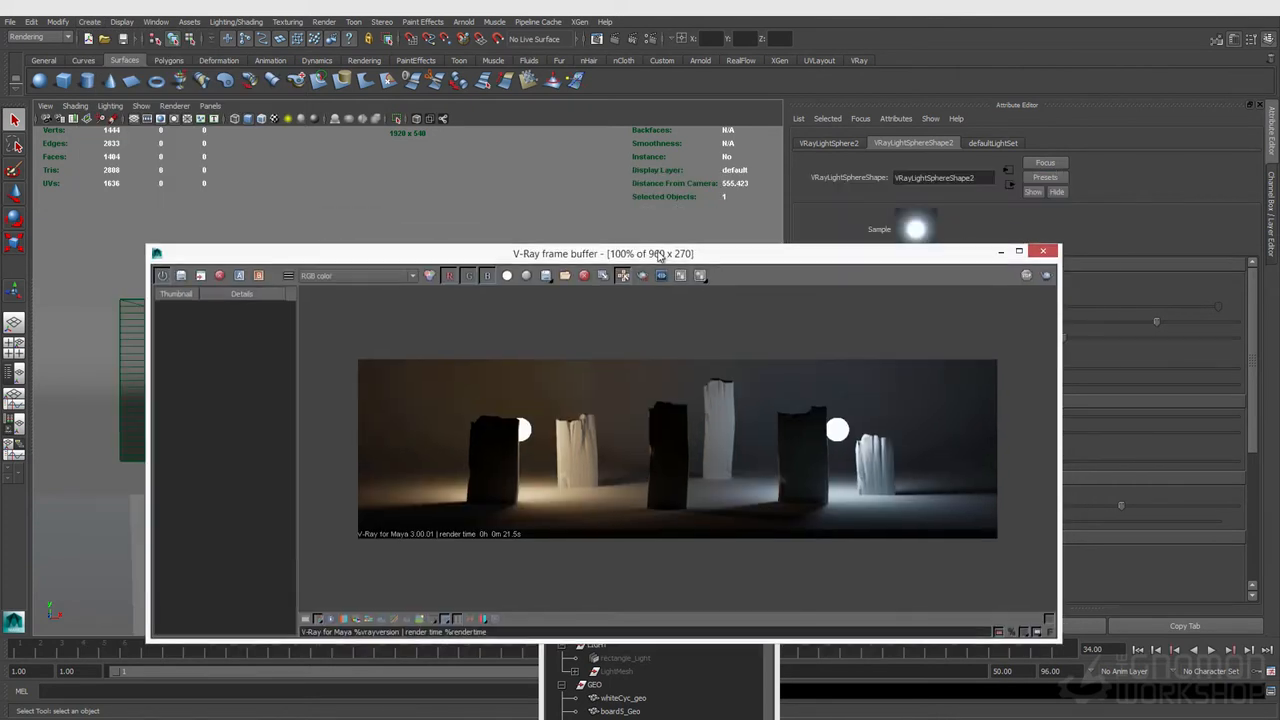
left_click(1042, 251)
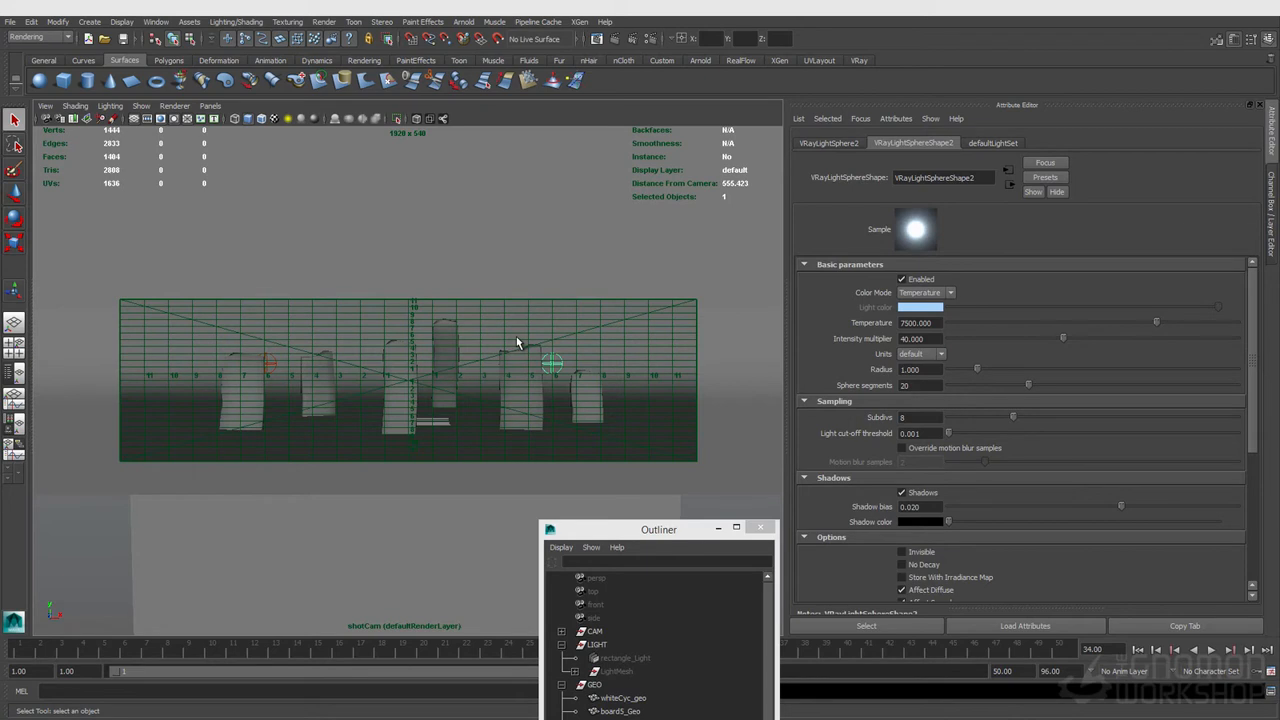
Step: Switch the viewport to the perspective camera and select the white cyclorama
left_click(204, 107)
left_click(204, 107)
left_click(186, 119)
left_click(210, 106)
mouse_move(285, 121)
left_click(335, 122)
left_click_drag(323, 320, 438, 333, "alt")
left_click(480, 337)
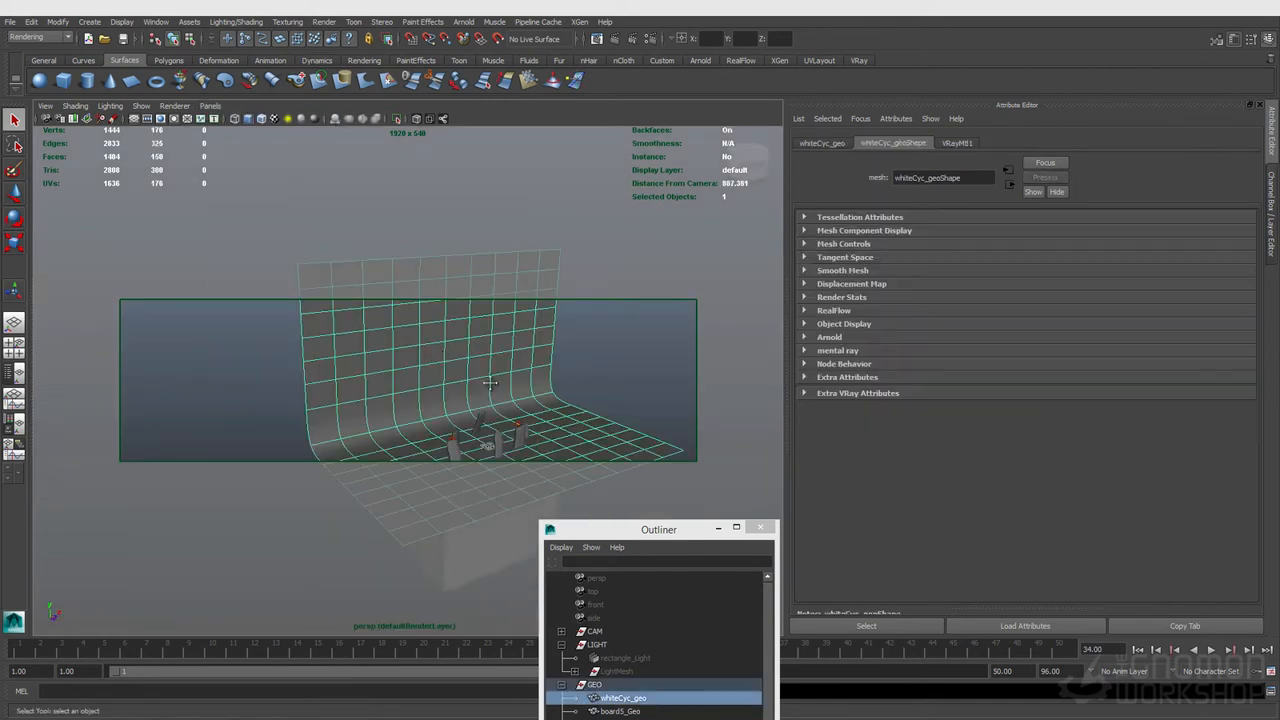
Step: Frame and orbit the perspective view around the scene to inspect the geometry and sphere lights
key("f")
left_click(420, 338)
left_click(365, 368)
left_click(420, 338)
left_click_drag(515, 377, 365, 450, "alt")
left_click(359, 465)
left_click(359, 467)
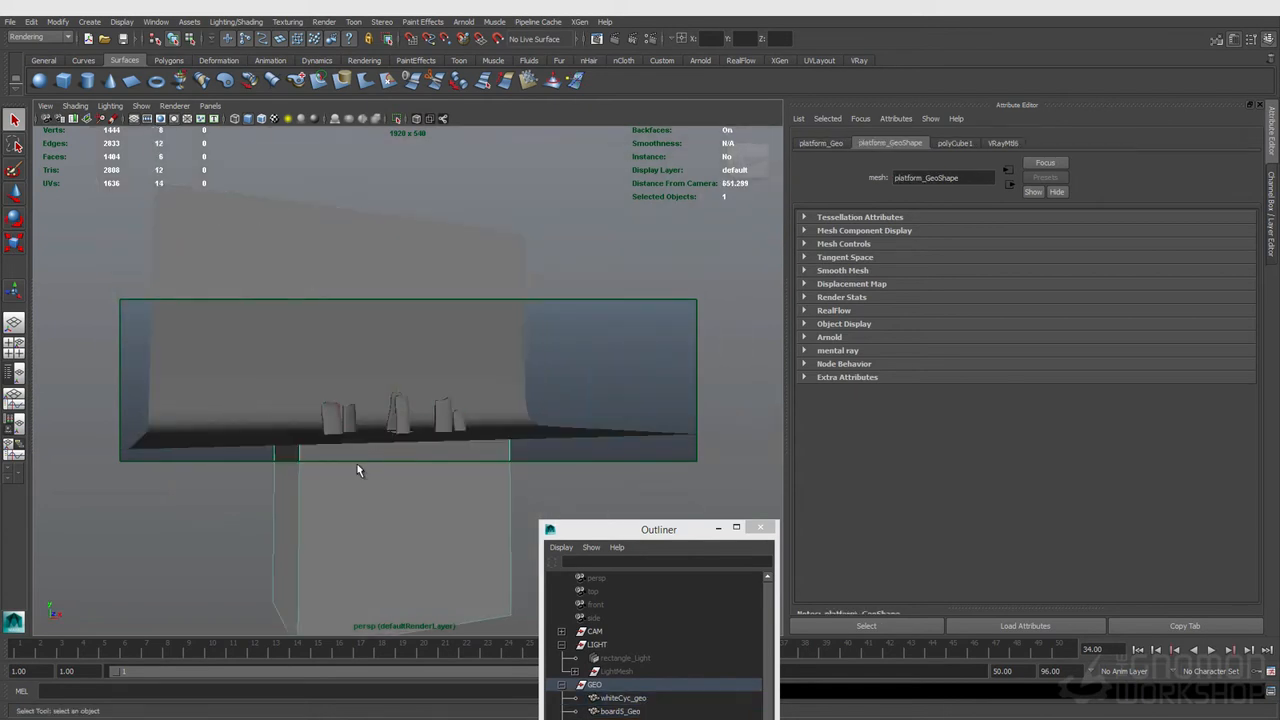
left_click_drag(362, 400, 313, 387, "alt")
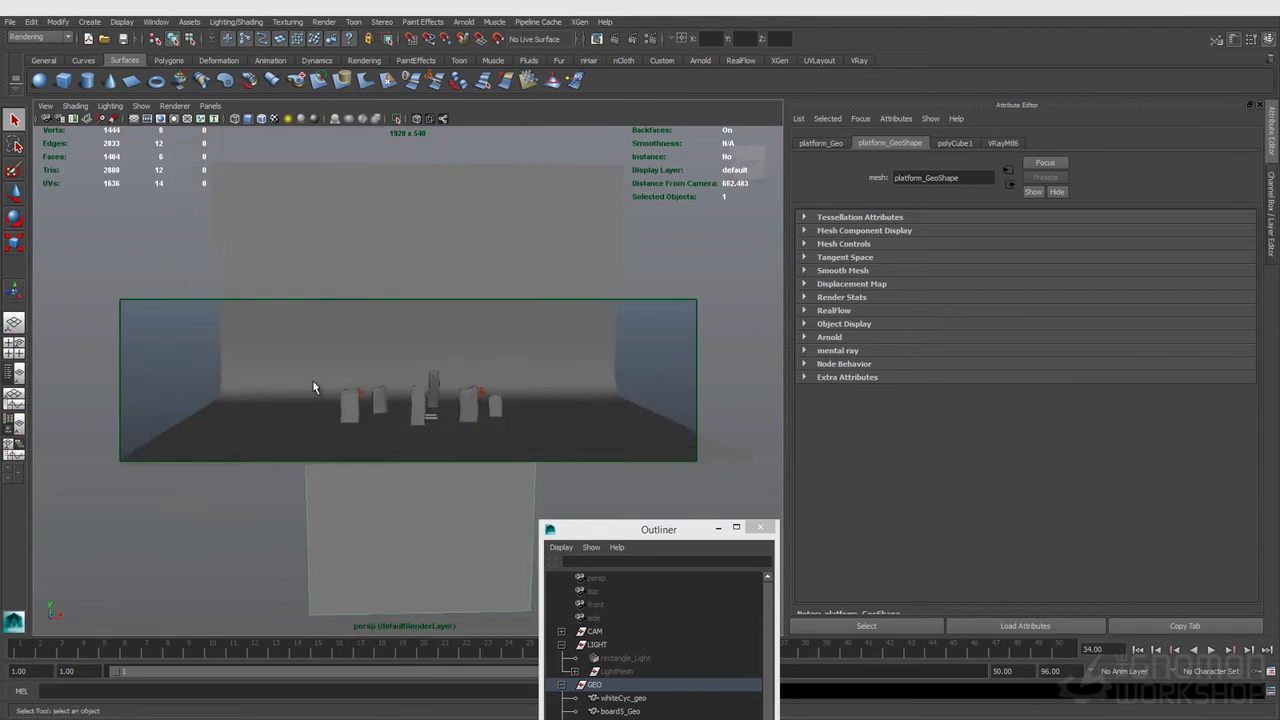
left_click_drag(309, 371, 335, 438, "alt")
left_click(362, 410)
left_click(474, 372)
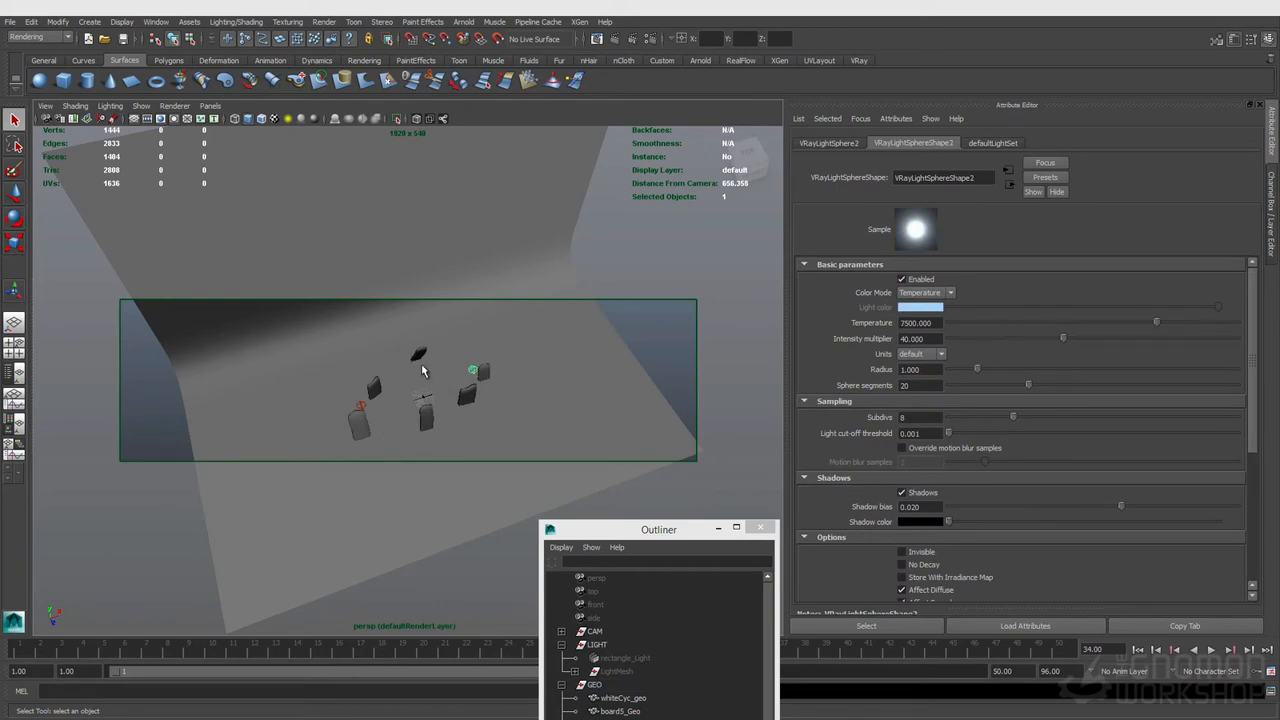
Step: Create a directional light
left_click(87, 23)
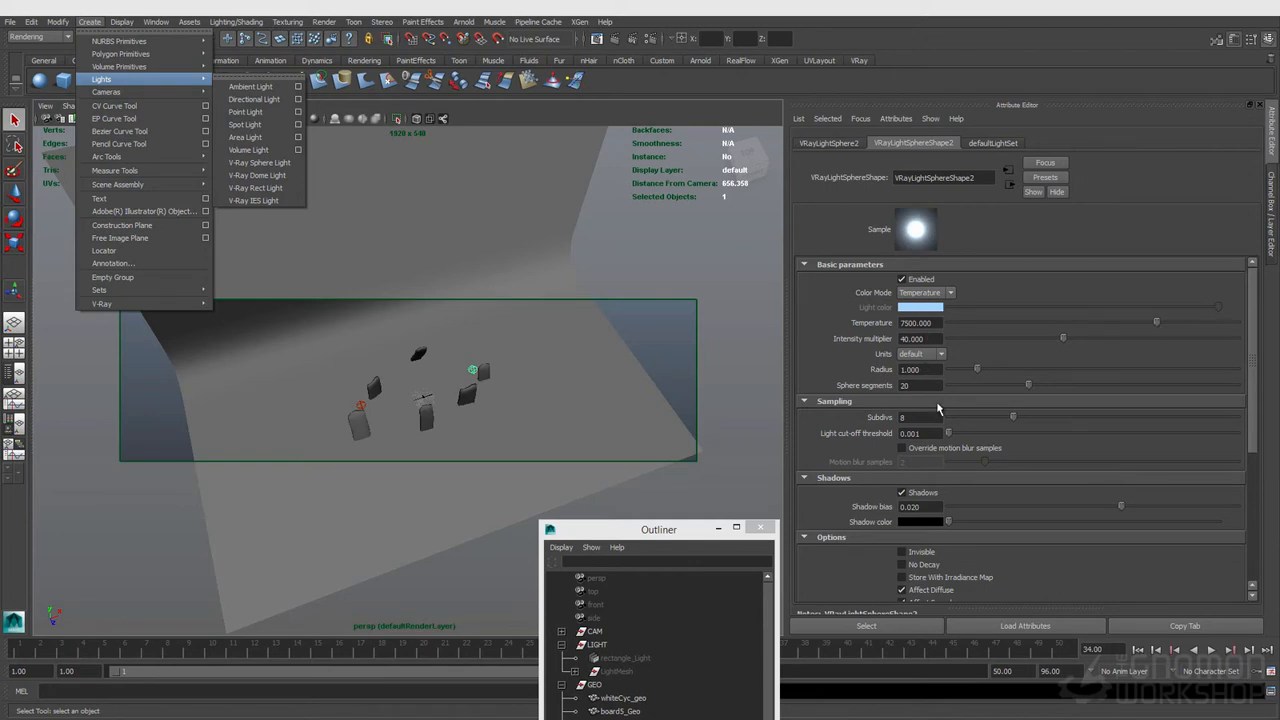
scroll(990, 560, "down", 3)
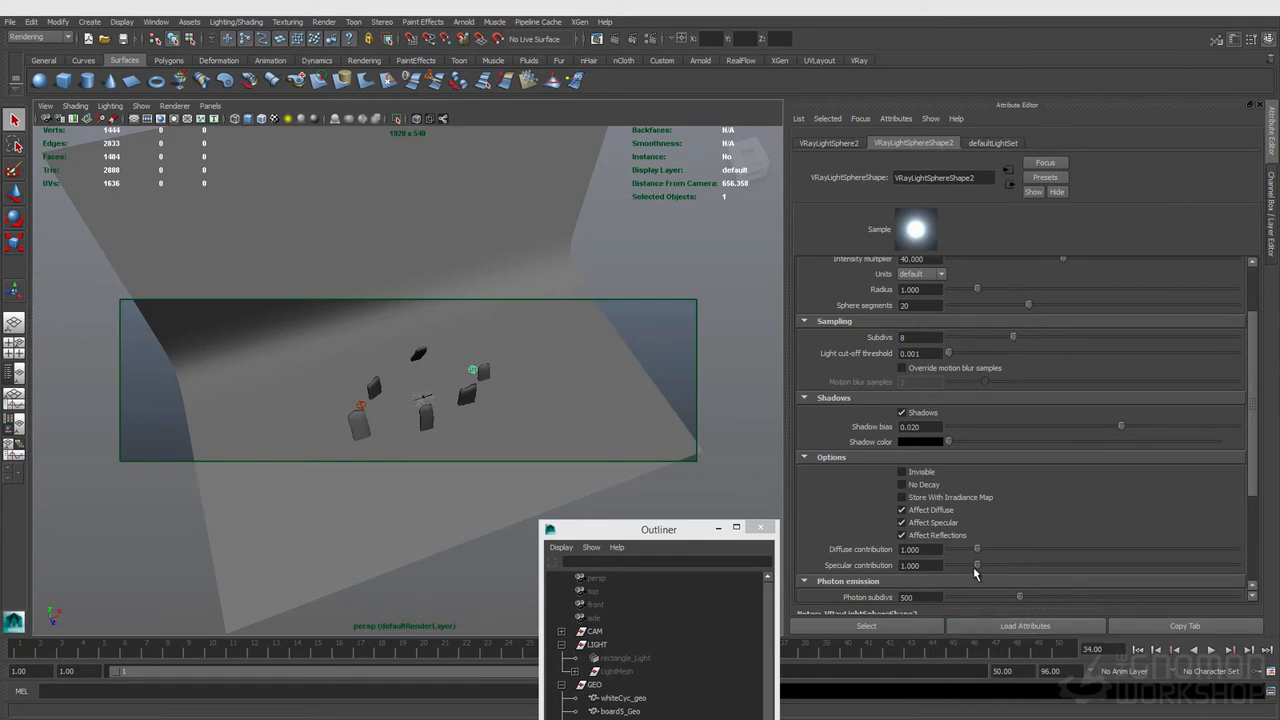
left_click(100, 22)
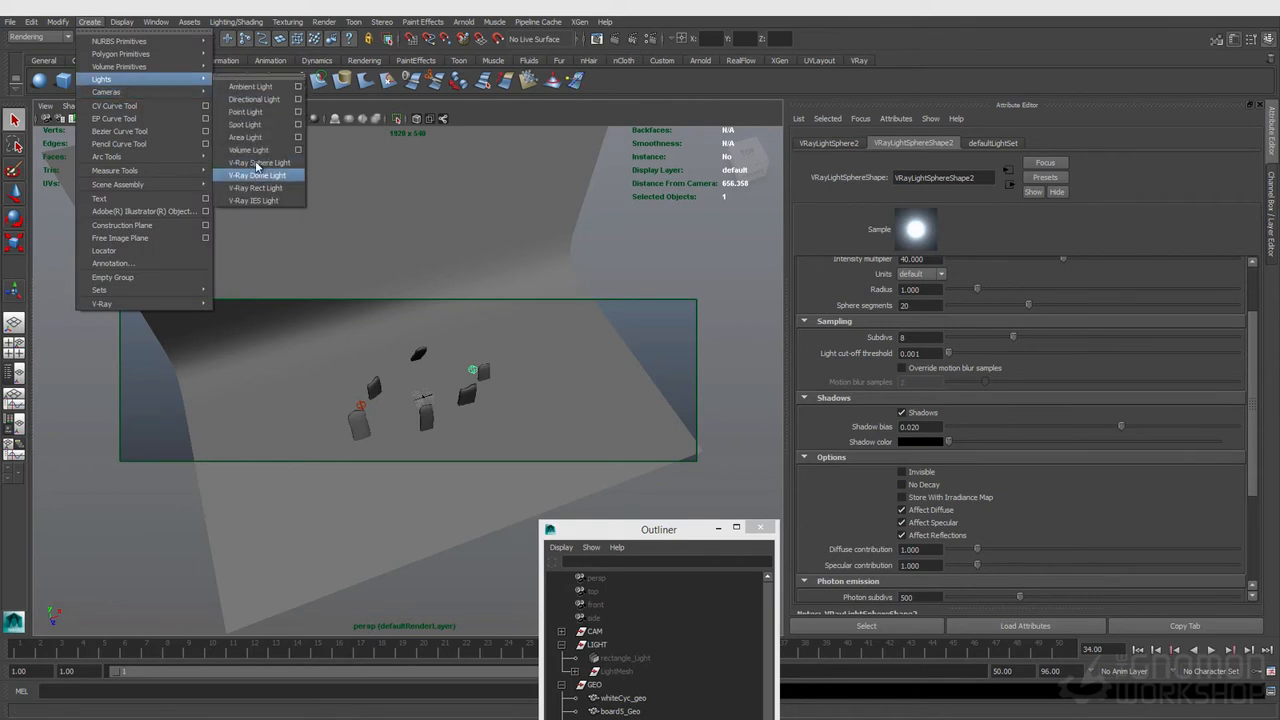
left_click(255, 100)
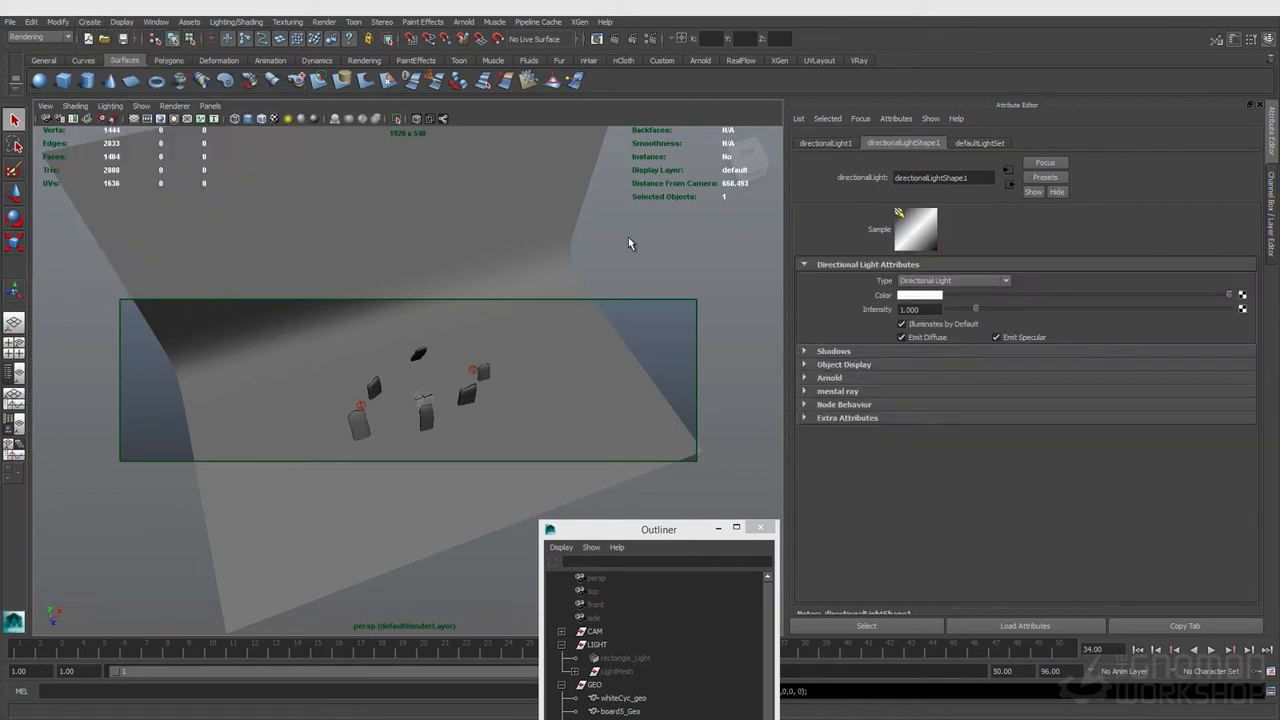
Step: Add V-Ray light attributes to the directional light and expand its Extra VRay Attributes
left_click(890, 119)
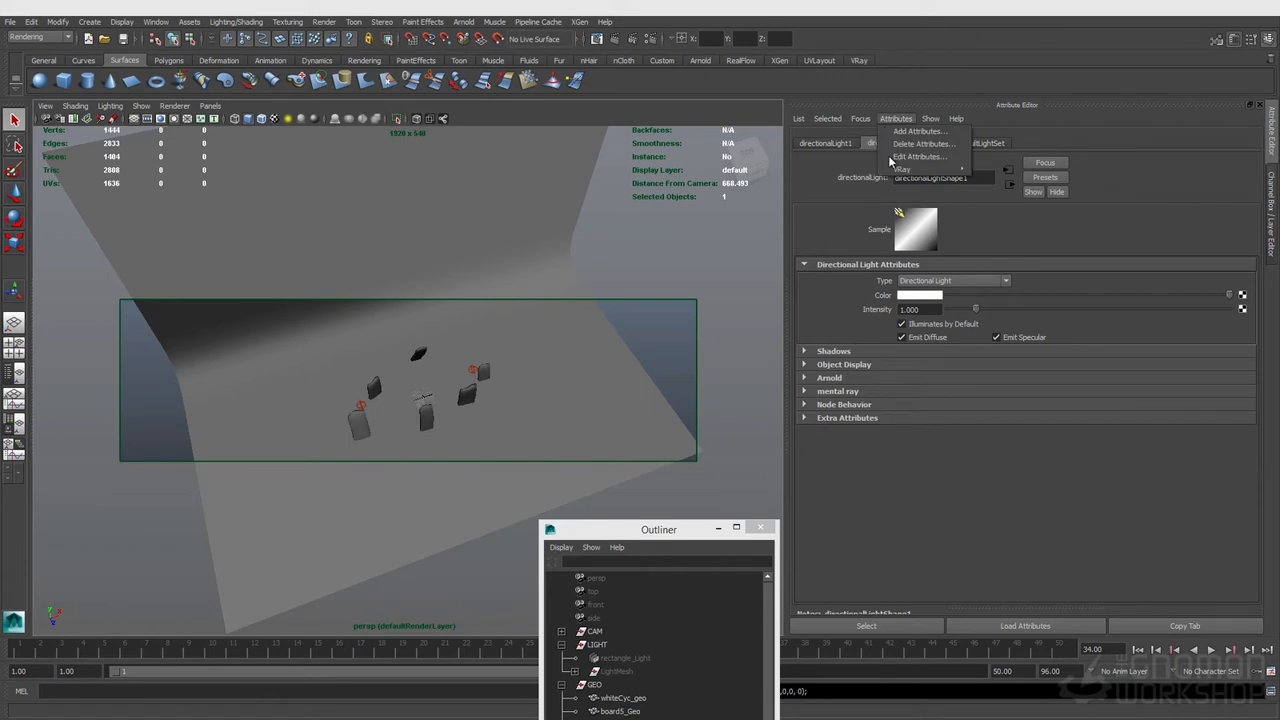
mouse_move(905, 169)
left_click(1012, 169)
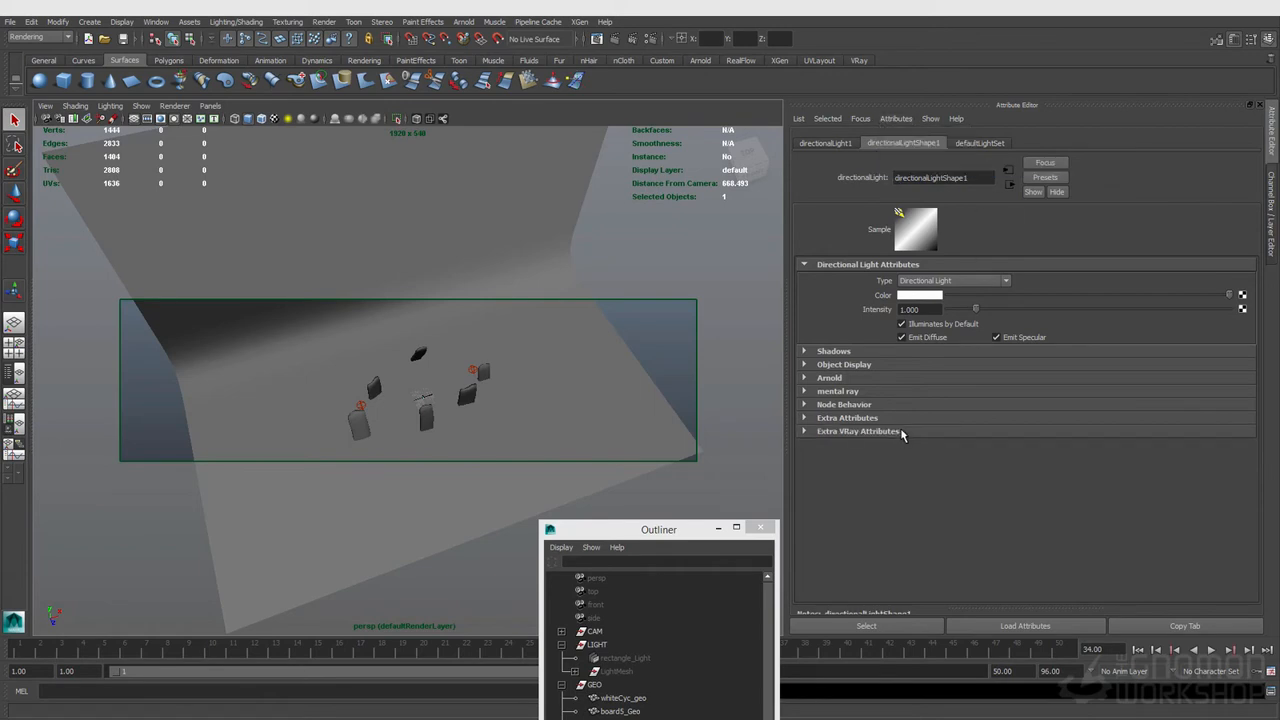
left_click(903, 431)
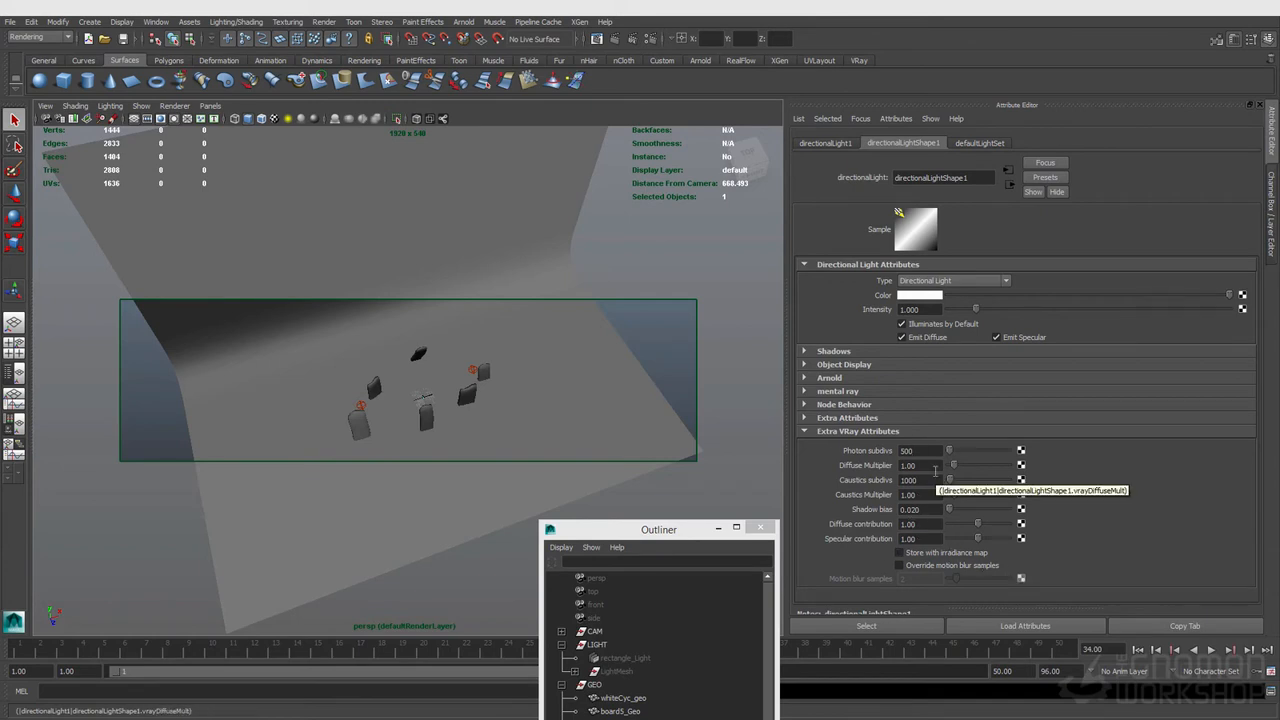
left_click(922, 538)
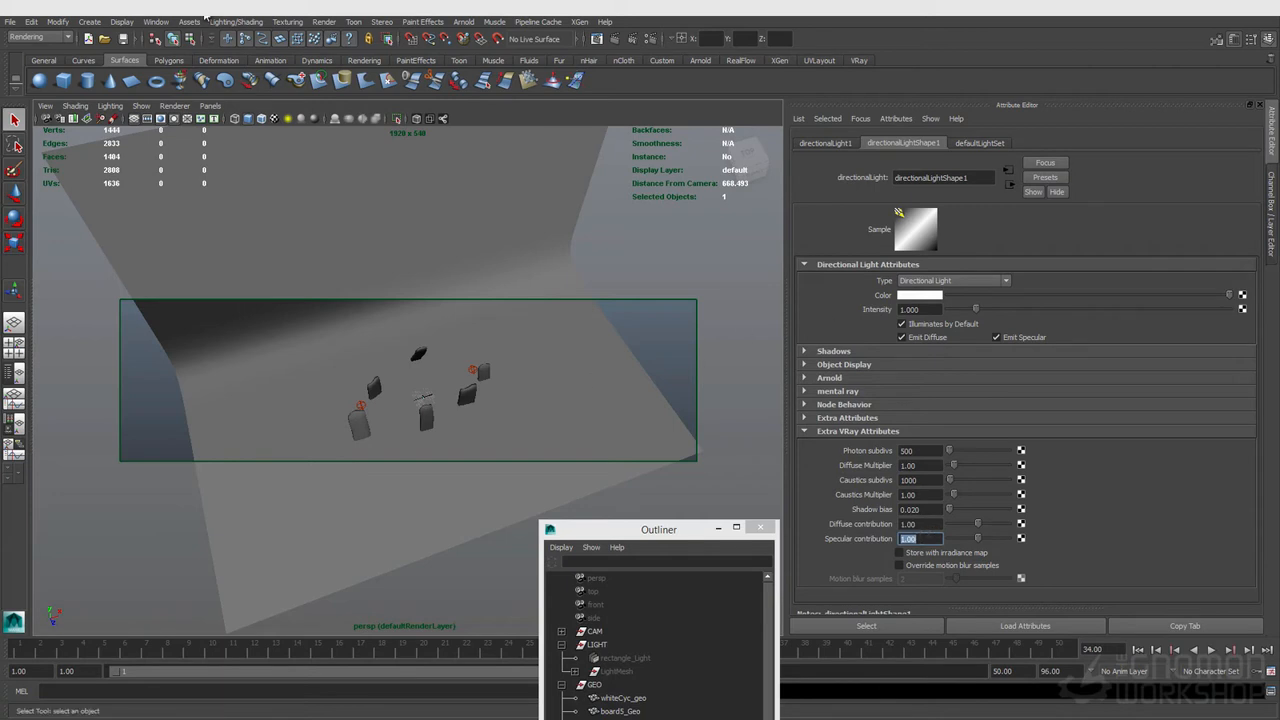
Step: Open the Outliner and delete the directional light
left_click(163, 23)
left_click(168, 118)
left_click_drag(628, 529, 564, 288)
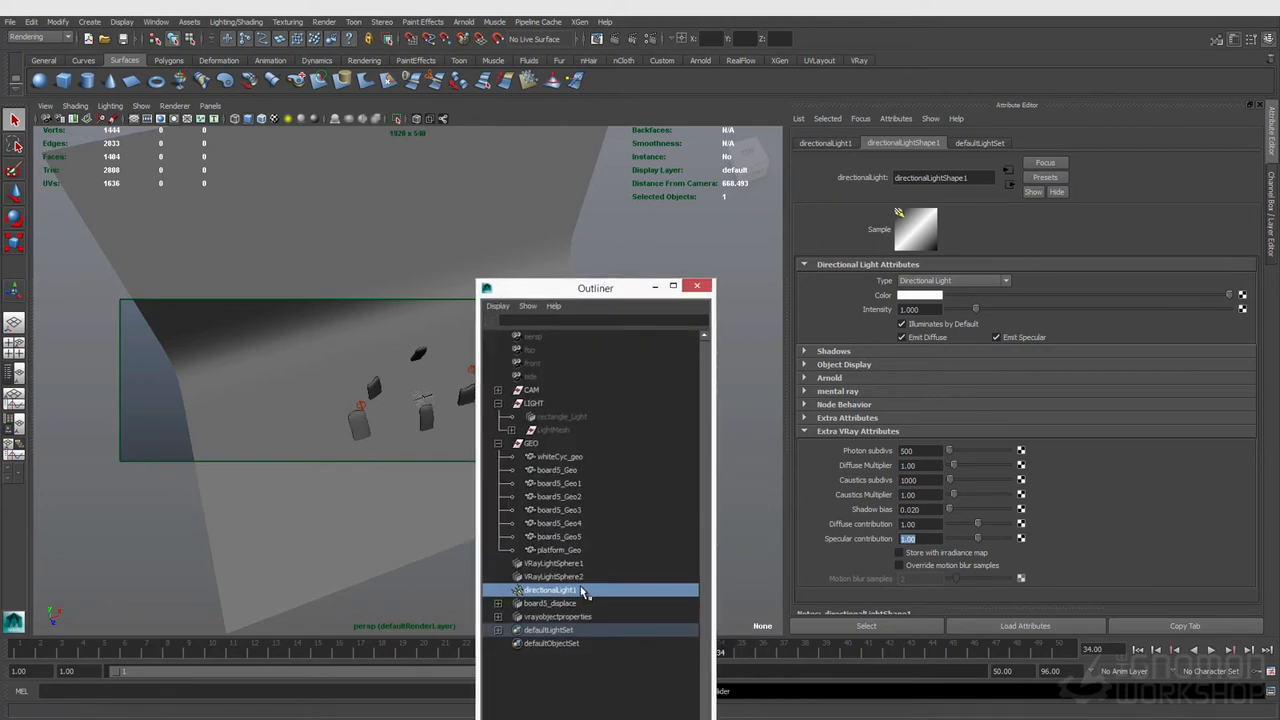
key("Delete")
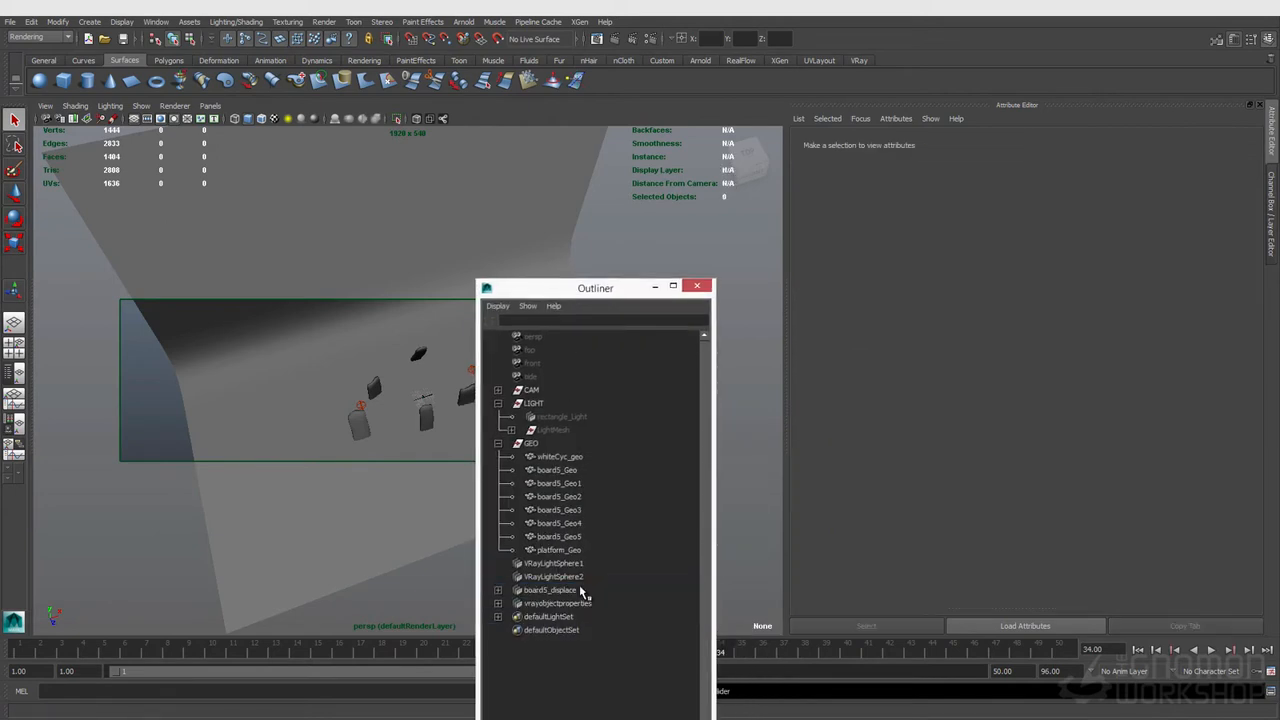
Step: Create an area light
left_click(560, 564)
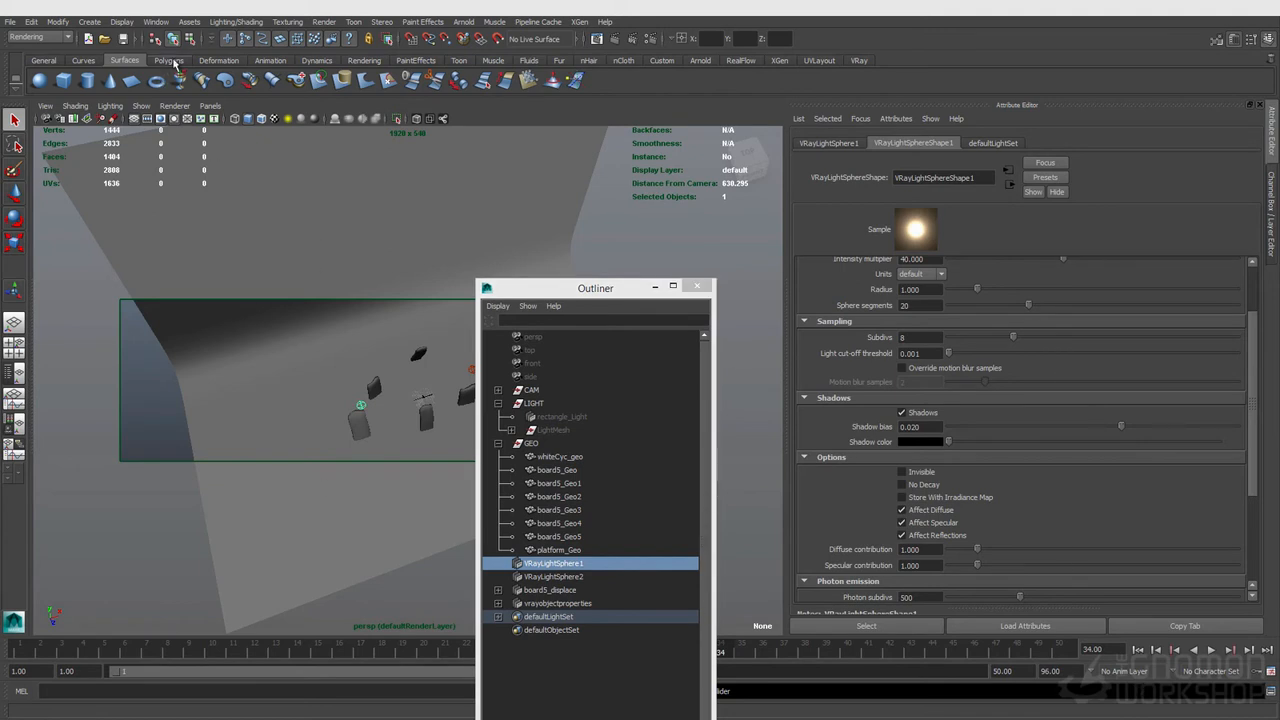
left_click(95, 22)
mouse_move(173, 76)
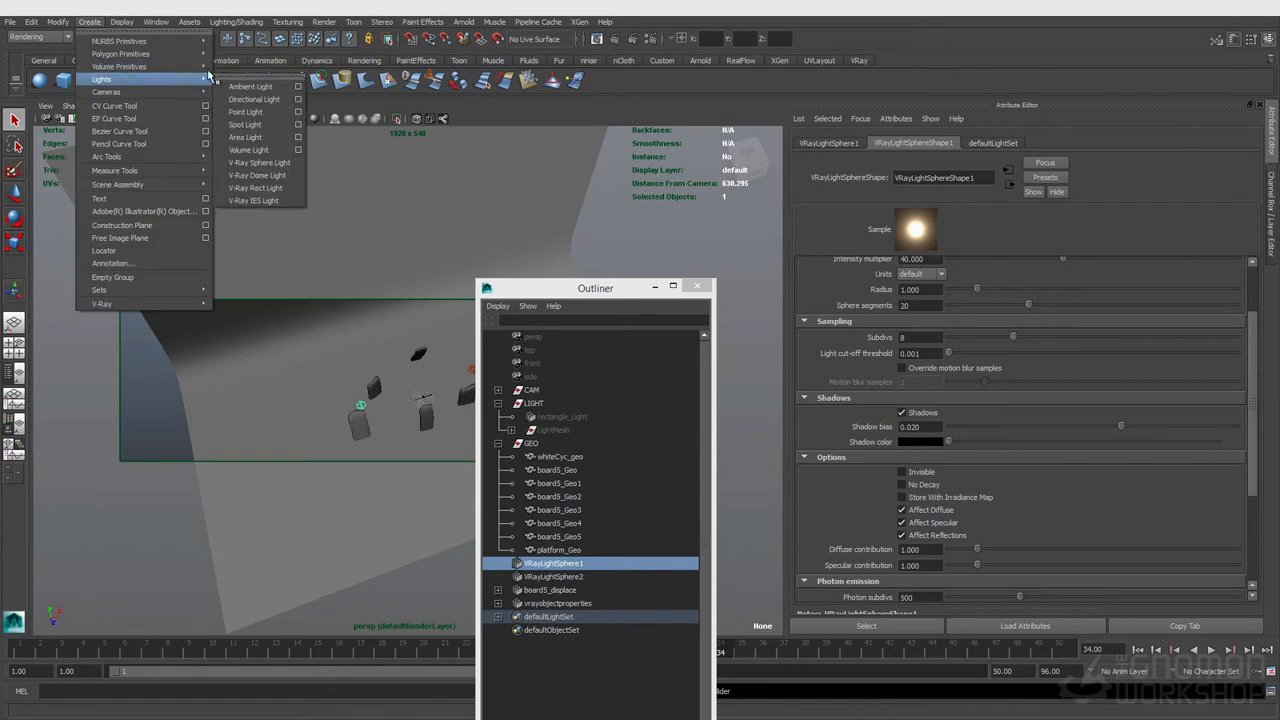
left_click(262, 137)
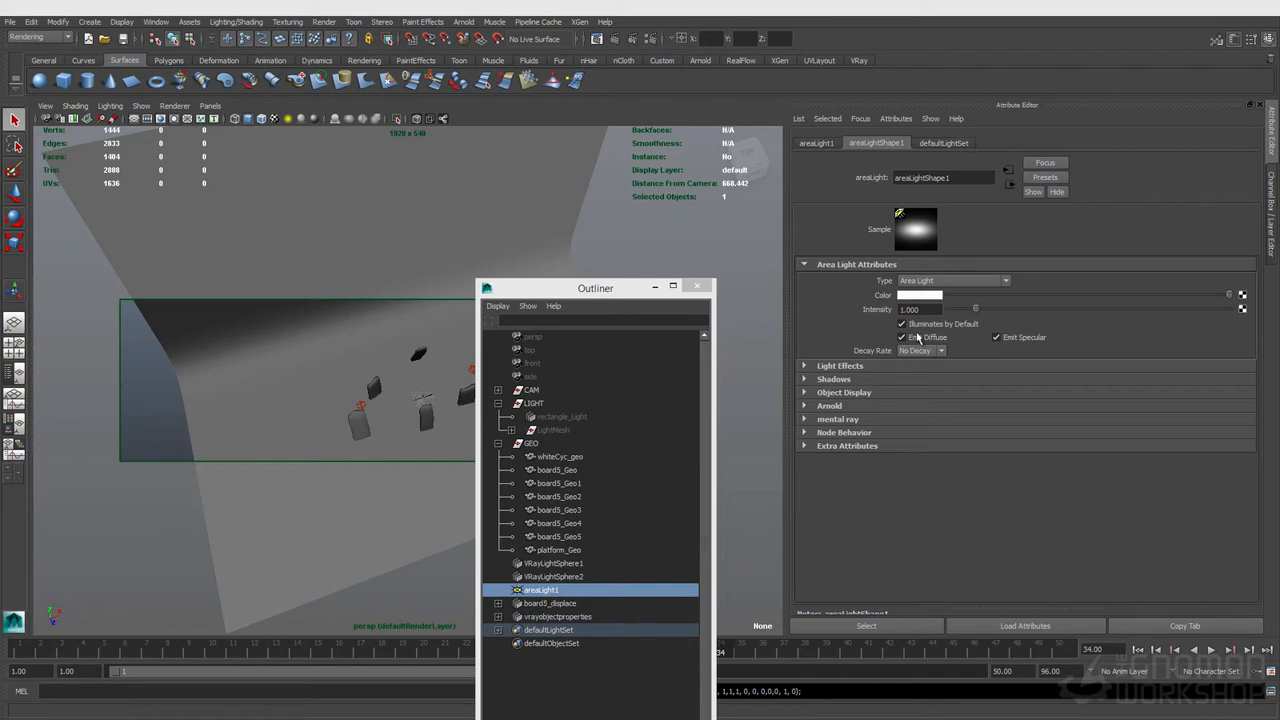
Step: Add V-Ray light attributes to the area light and review its Extra VRay Attributes
left_click(895, 119)
mouse_move(904, 169)
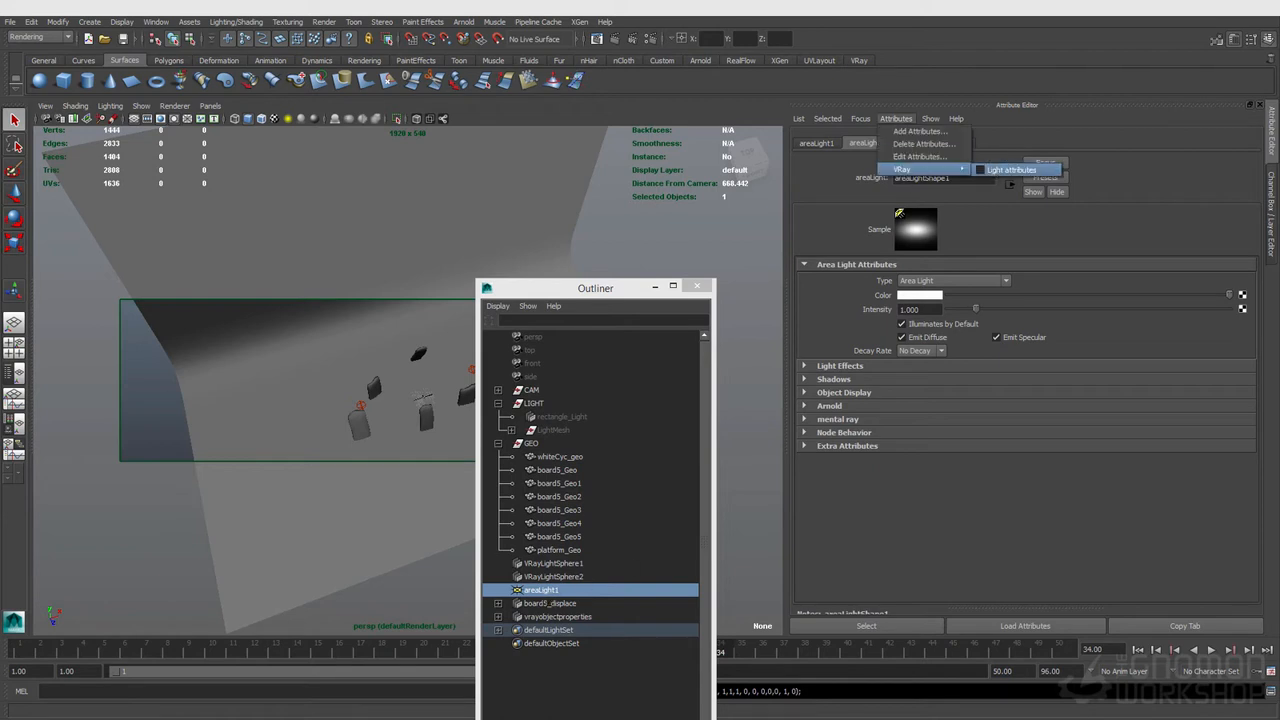
left_click(1011, 169)
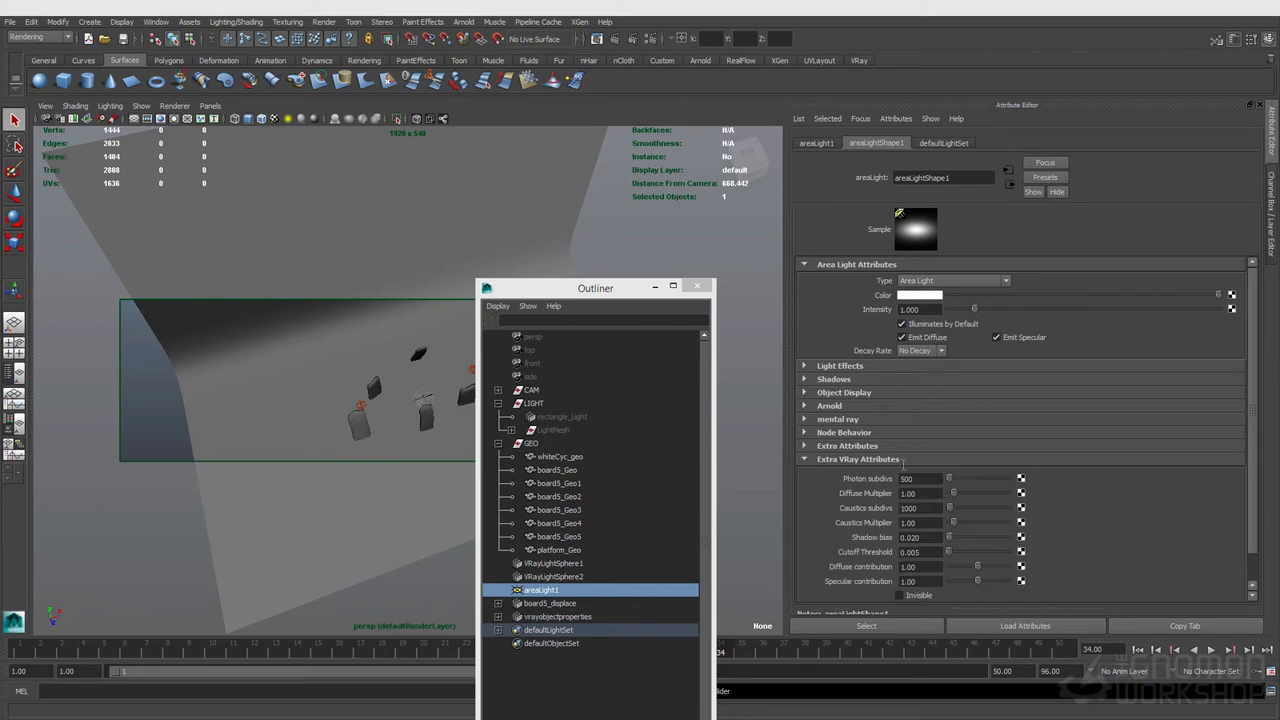
scroll(946, 538, "down", 1)
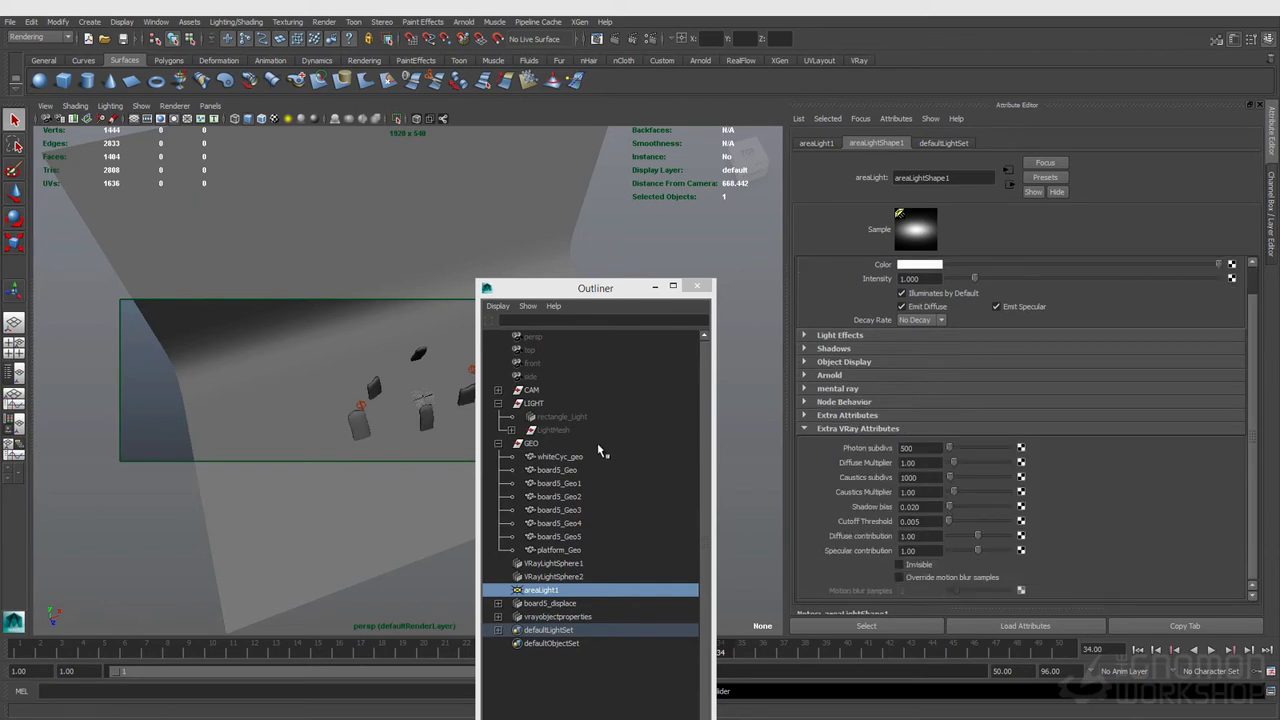
Step: Compare with the rectangle light's attributes, then delete the area light
left_click(562, 417)
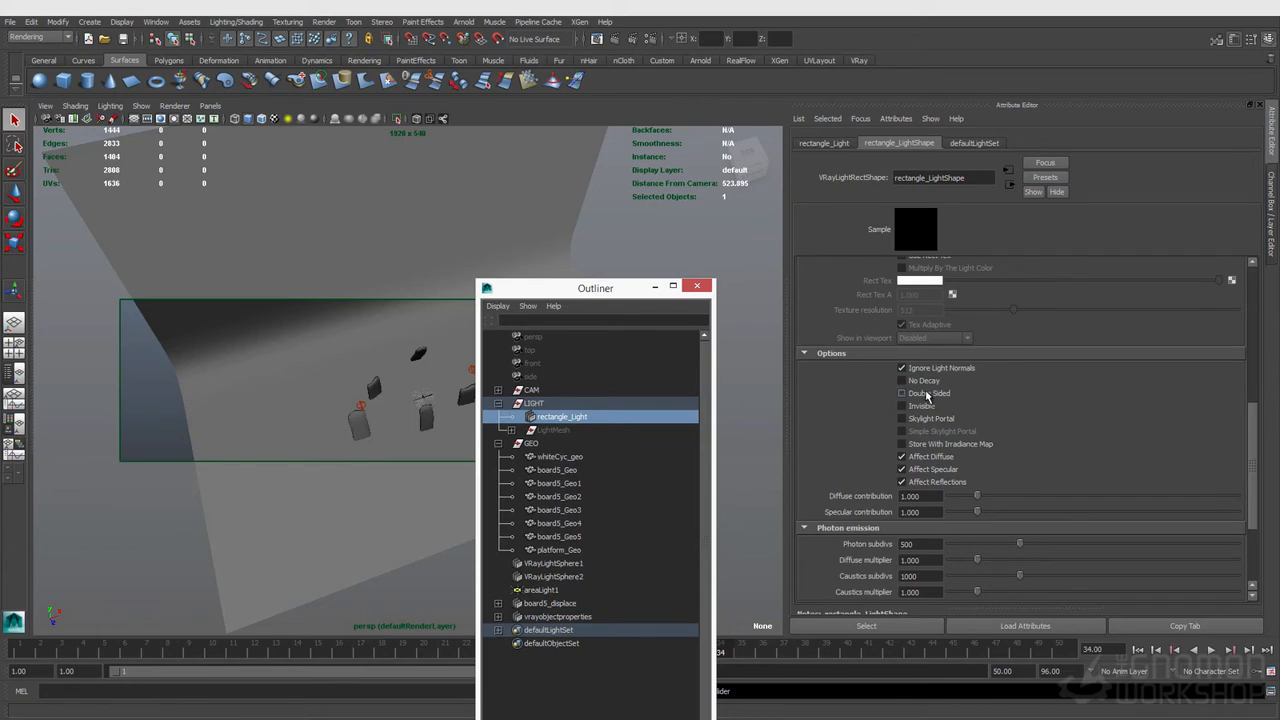
scroll(950, 484, "up", 4)
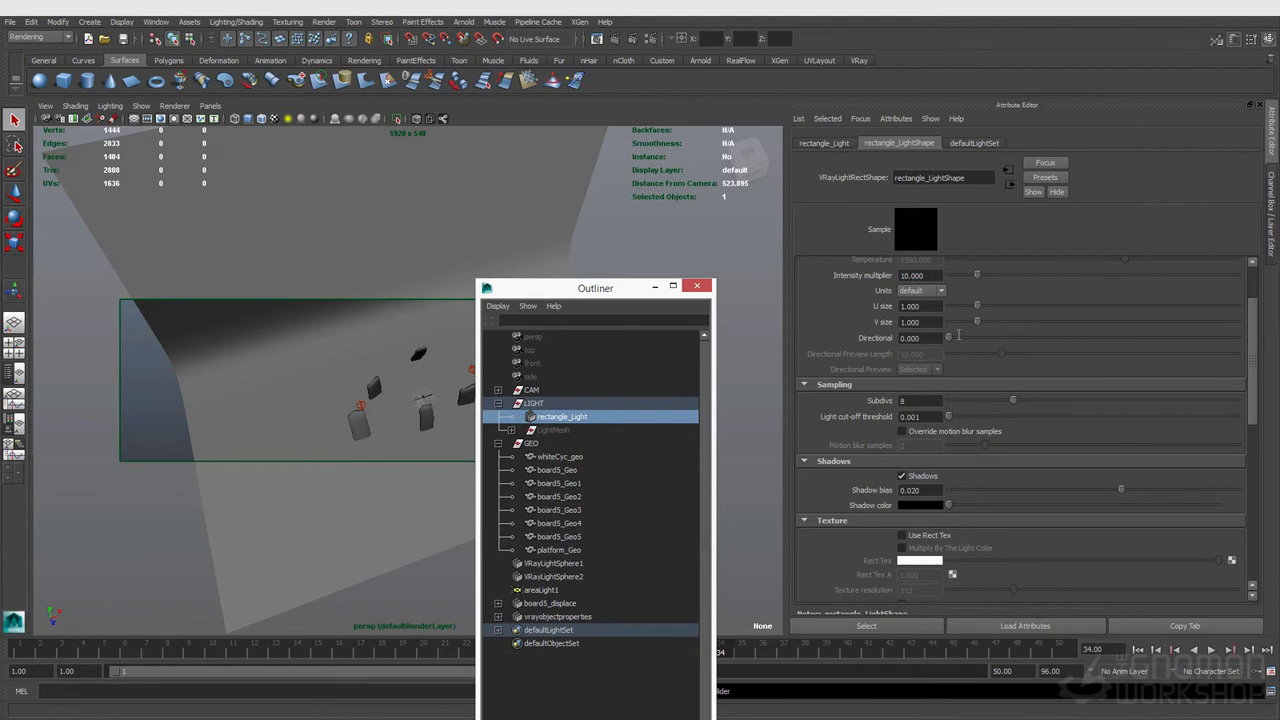
left_click(549, 592)
key("Delete")
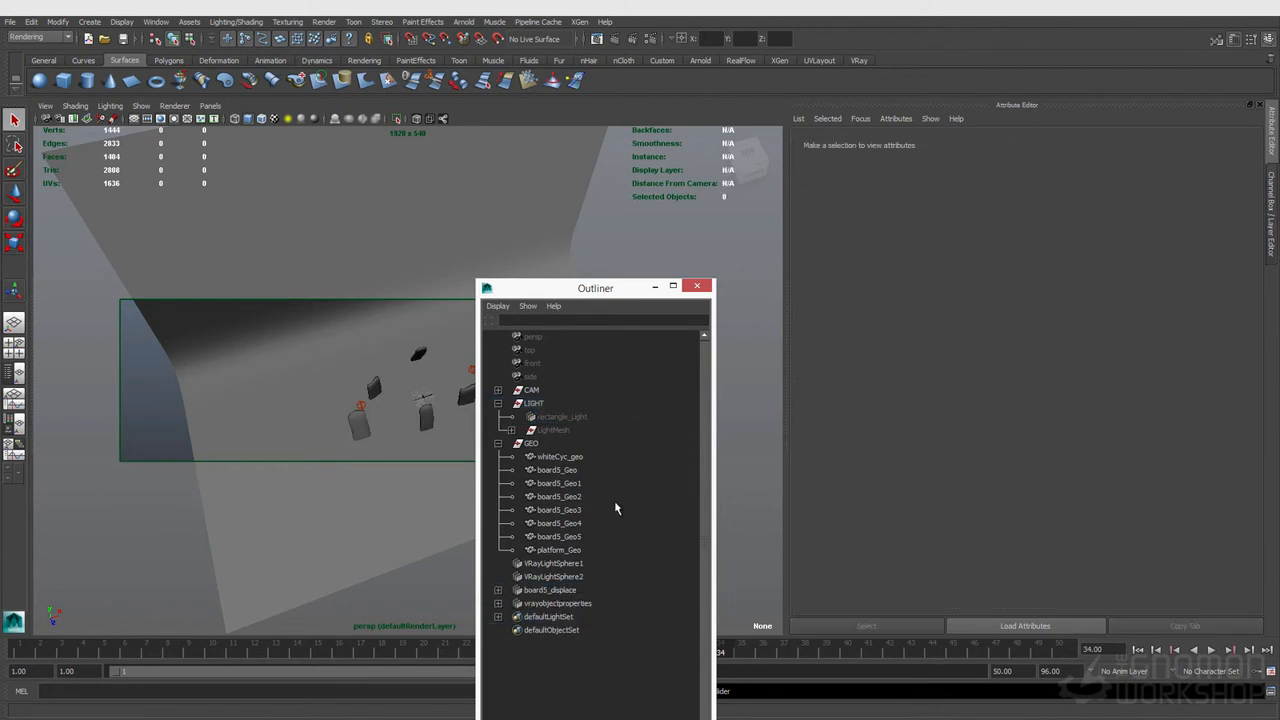
Step: Select VRayLightSphere2 and render the current frame with V-Ray
left_click(545, 577)
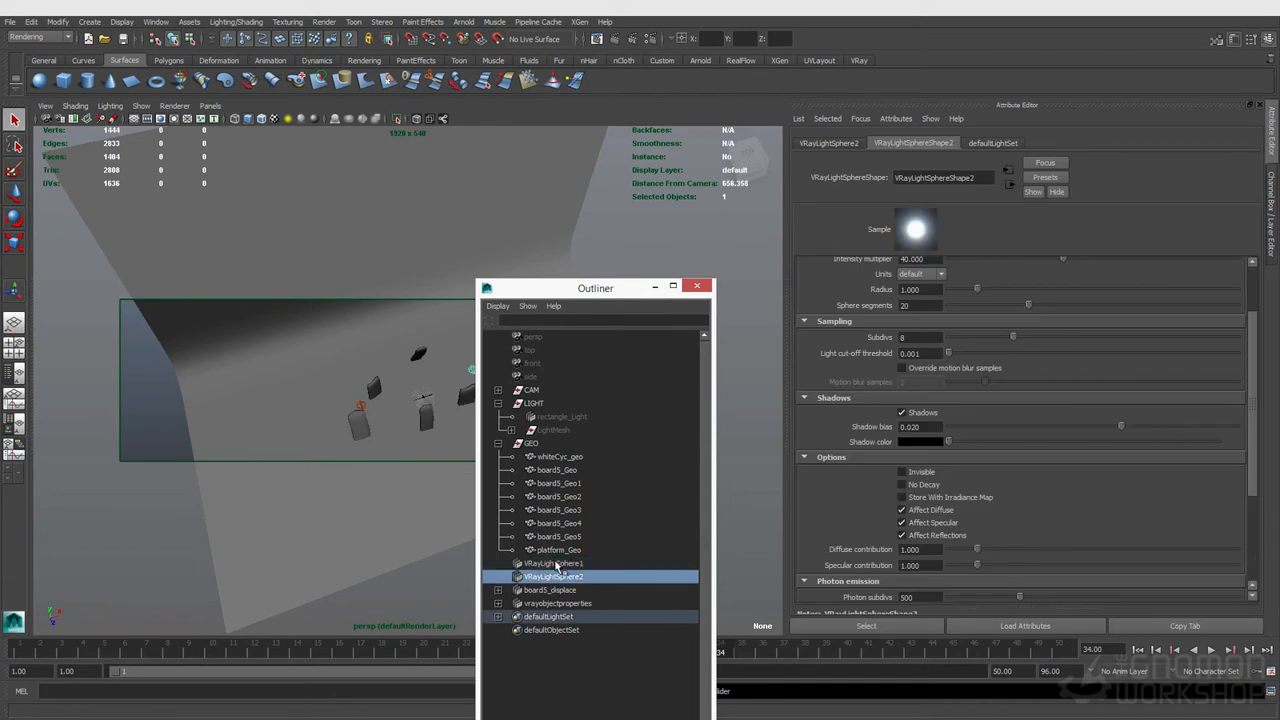
scroll(977, 492, "up", 2)
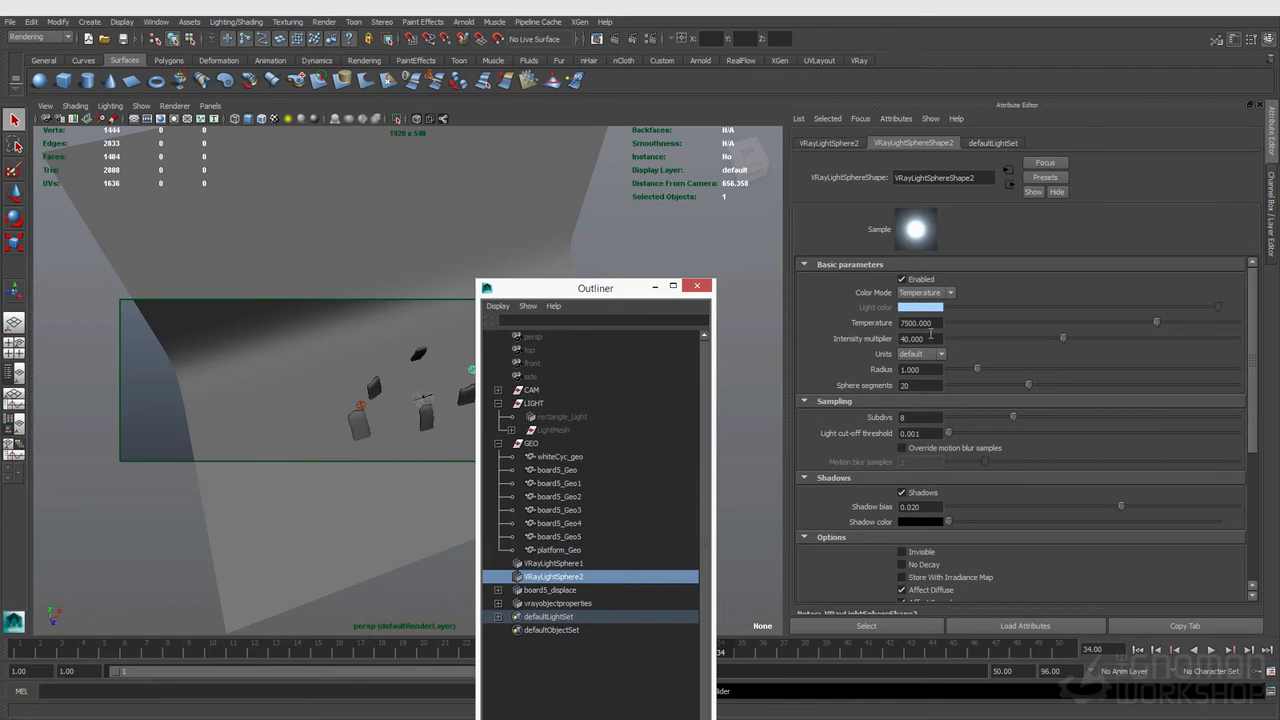
left_click(650, 40)
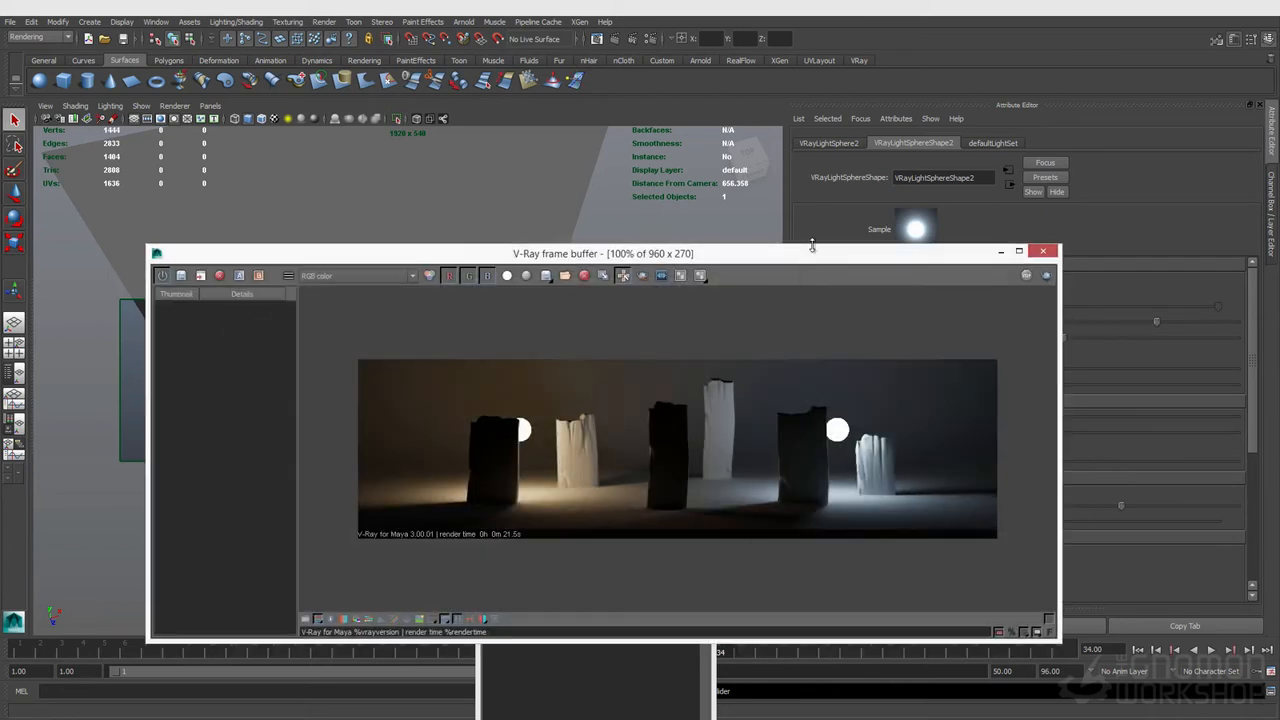
Step: Rearrange the frame buffer and Outliner windows below the viewport
left_click_drag(829, 252, 680, 449)
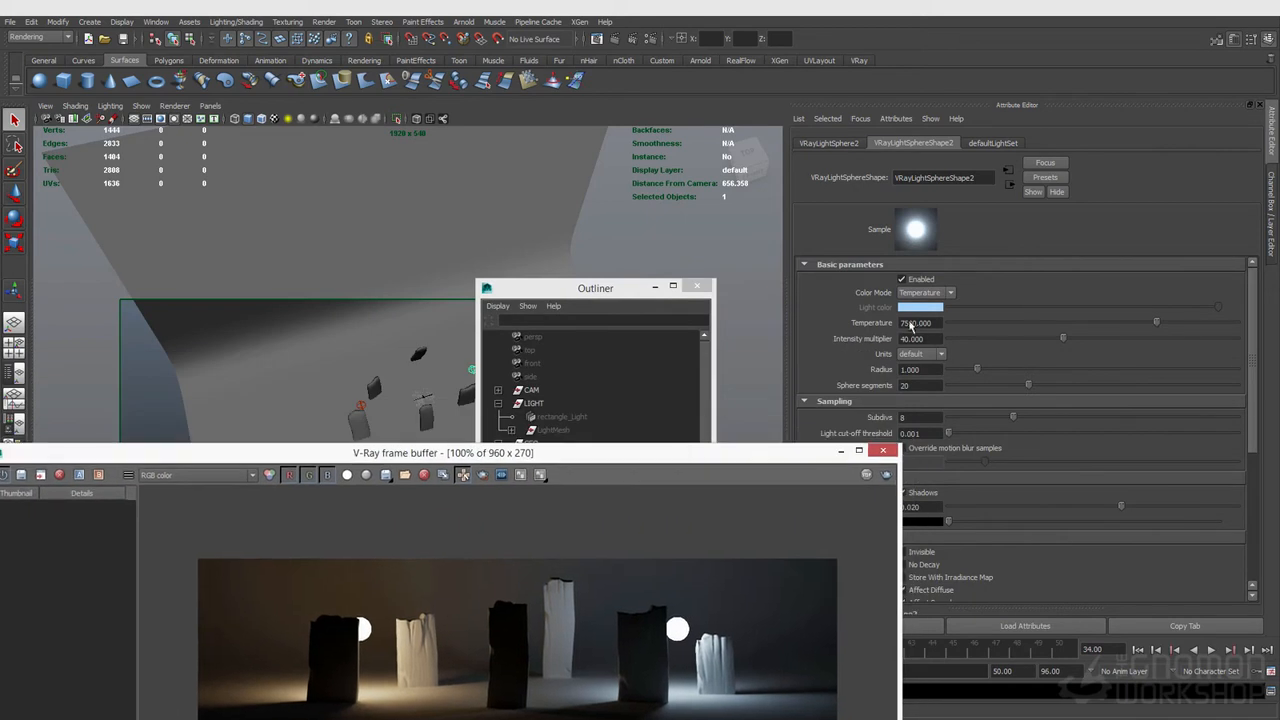
left_click(918, 372)
left_click_drag(627, 292, 636, 470)
Step: Drag the sphere light's radius to about 2.66, then undo the radius change
left_click_drag(979, 369, 1025, 375)
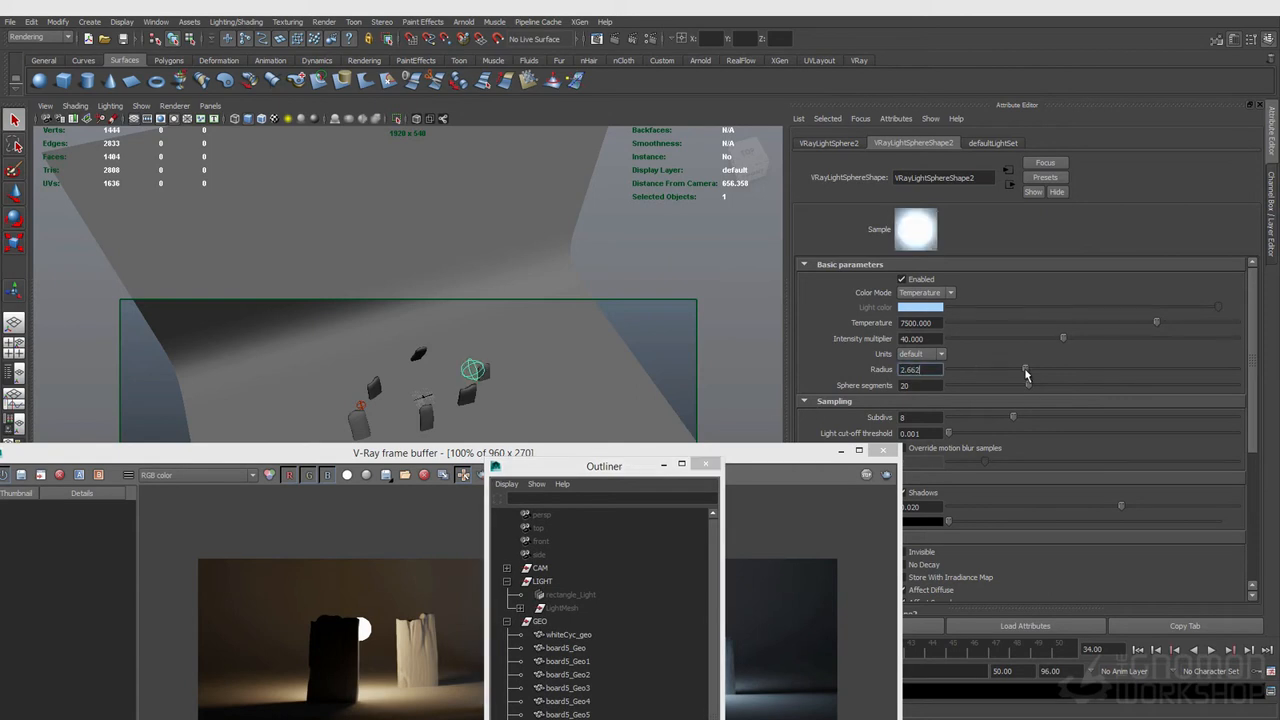
left_click(510, 385)
key("ctrl+z")
key("ctrl+z")
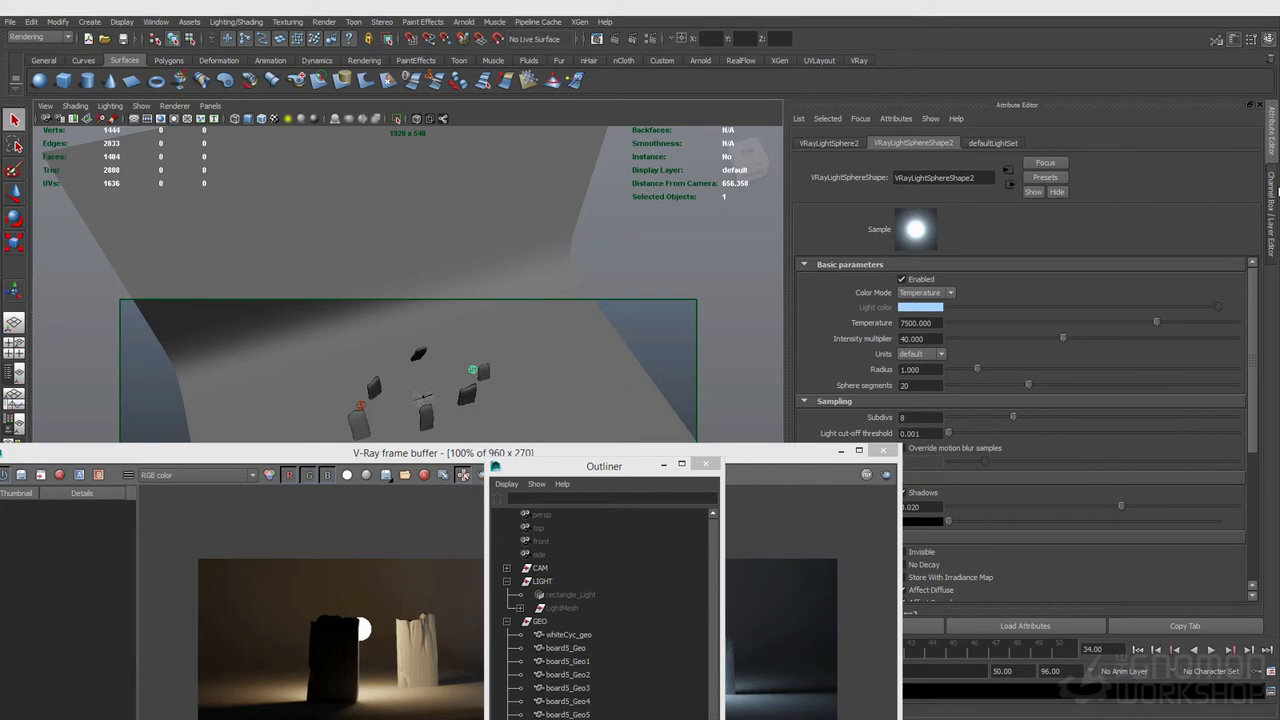
left_click(1272, 215)
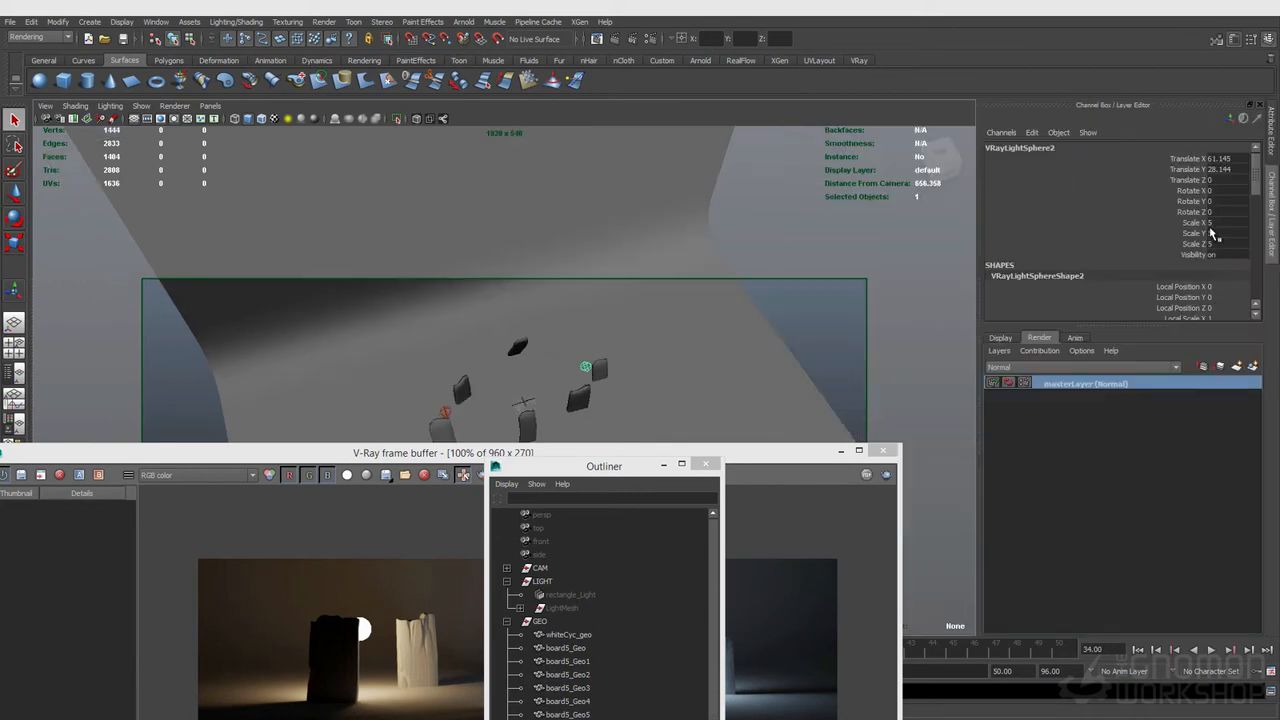
left_click(1272, 140)
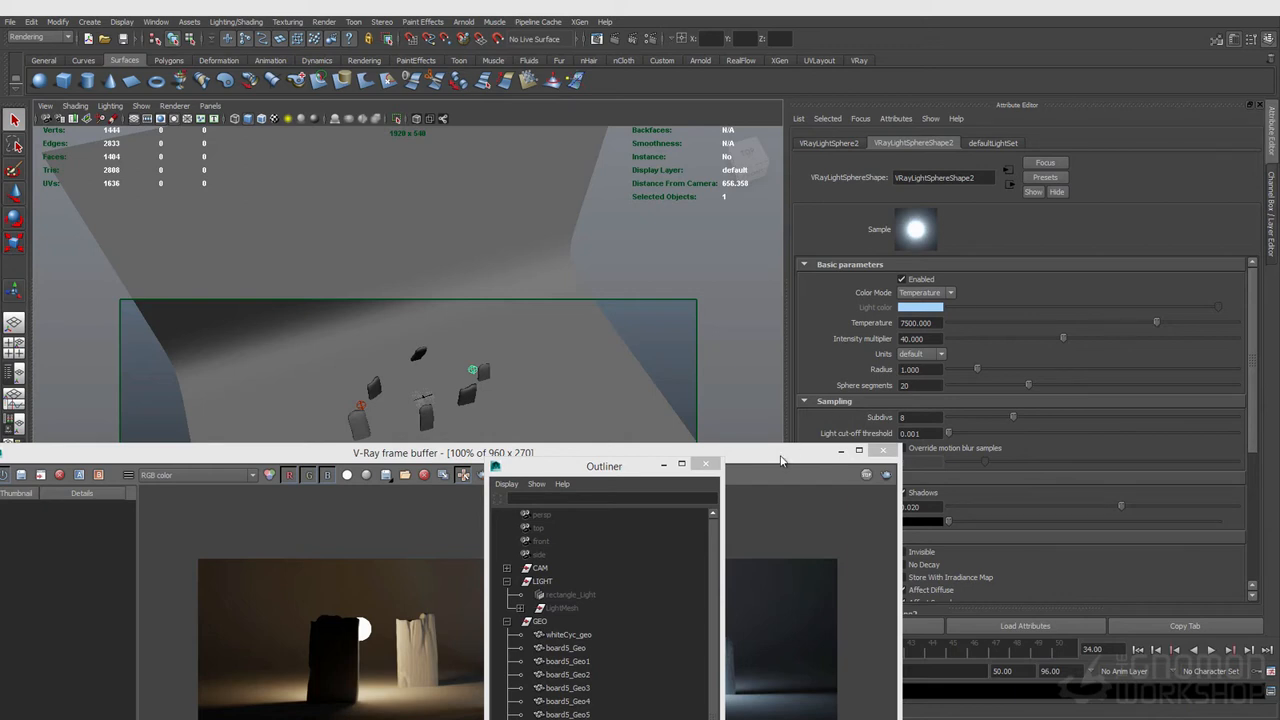
Step: Inspect the sphere light's subdivs and the V-Ray image sampler settings in Render Settings
double_click(918, 385)
scroll(933, 352, "down", 2)
double_click(925, 337)
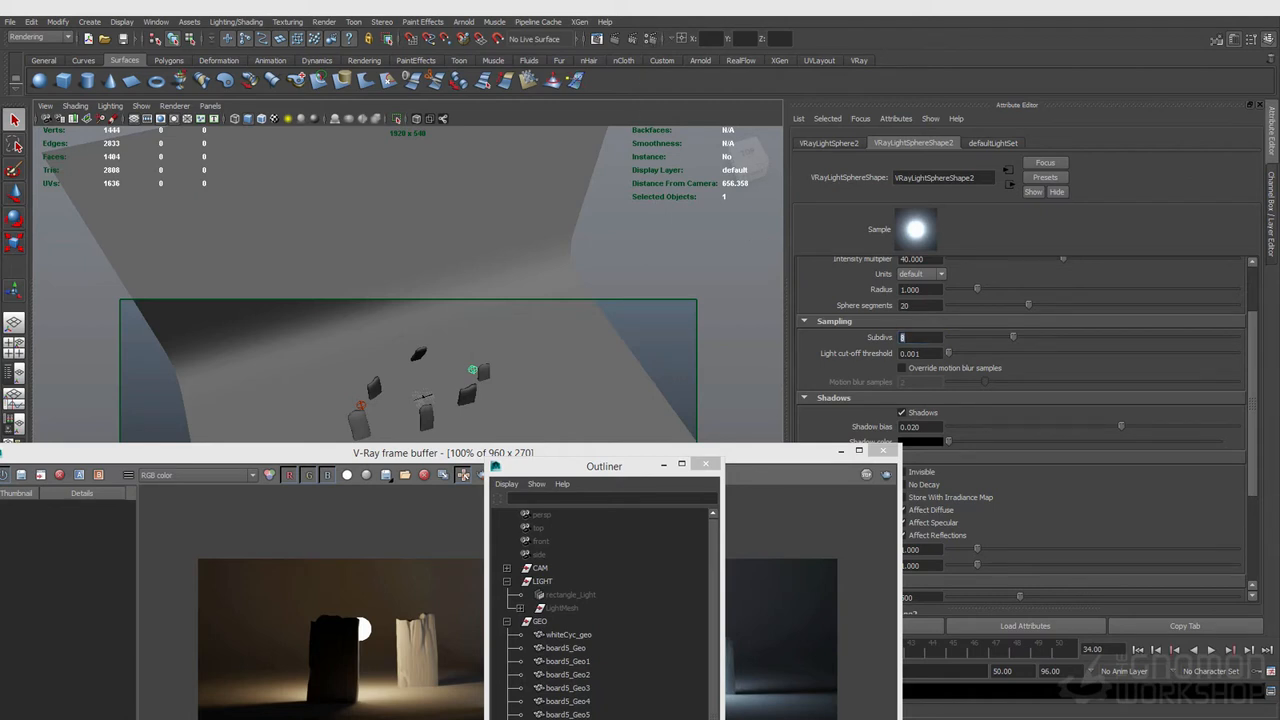
left_click(650, 39)
left_click(657, 153)
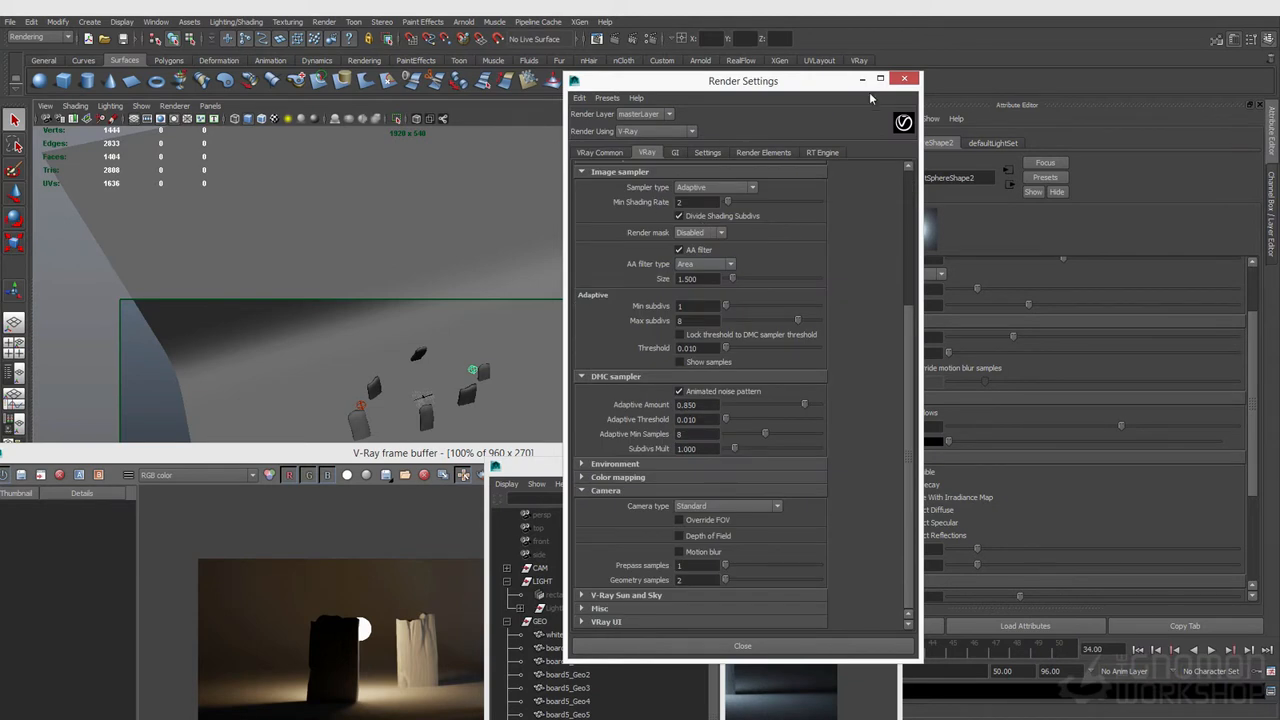
left_click(905, 79)
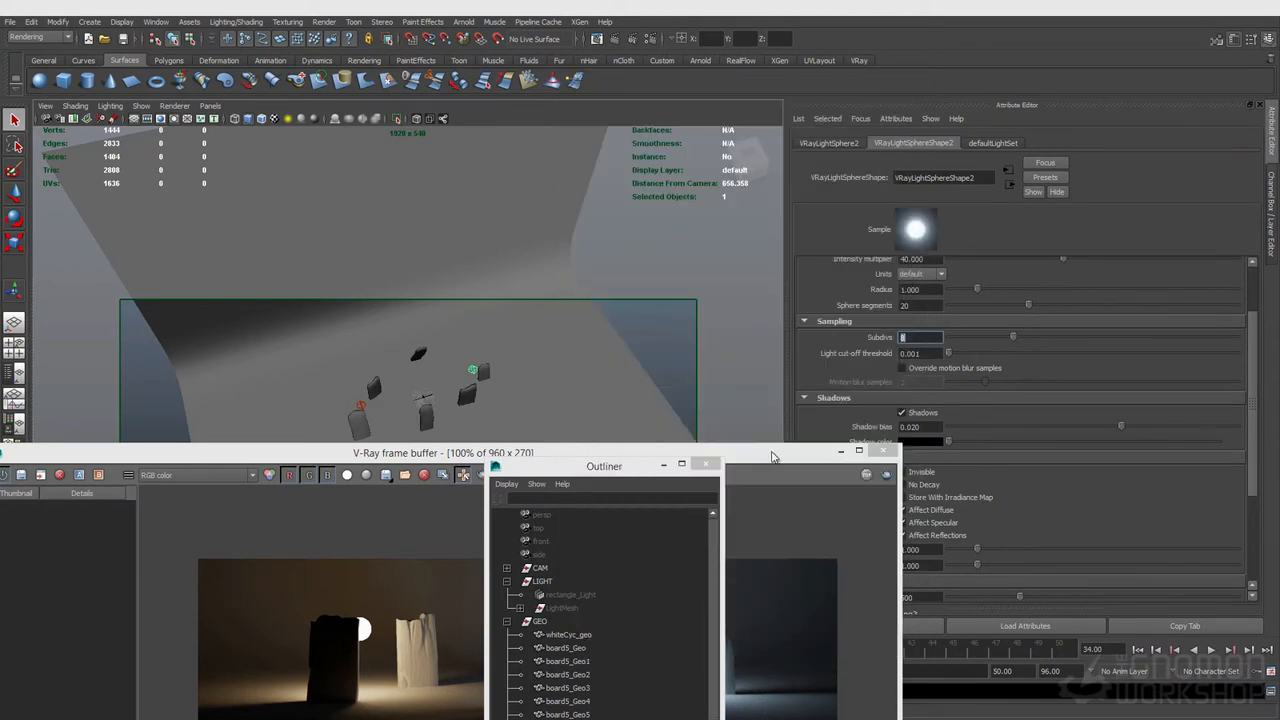
double_click(911, 340)
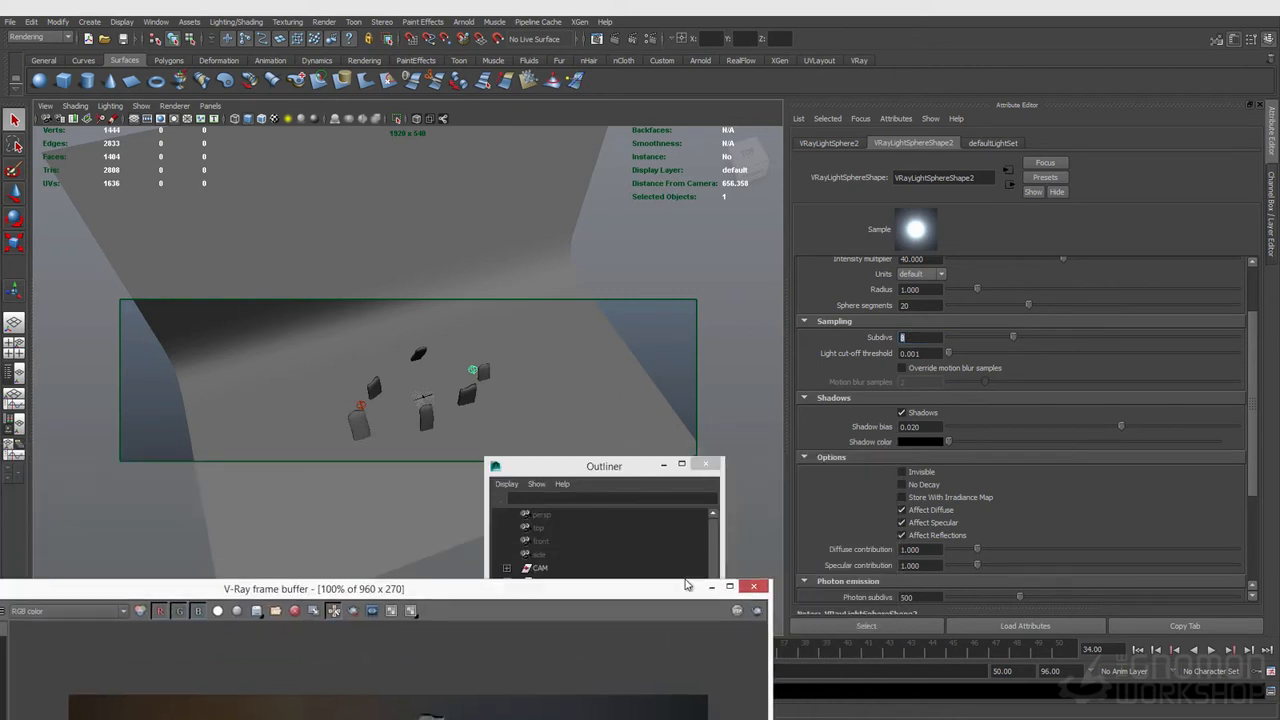
scroll(851, 398, "down", 1)
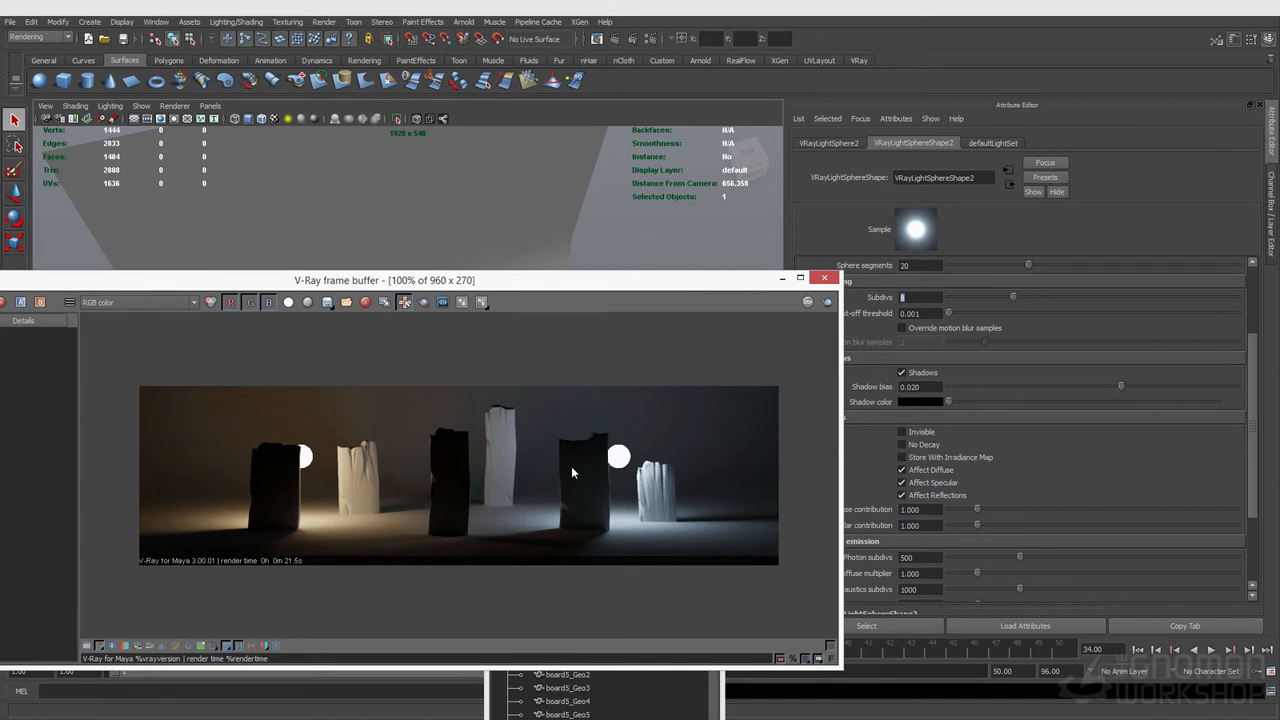
Step: Make the second sphere light invisible in renders
left_click_drag(634, 281, 574, 436)
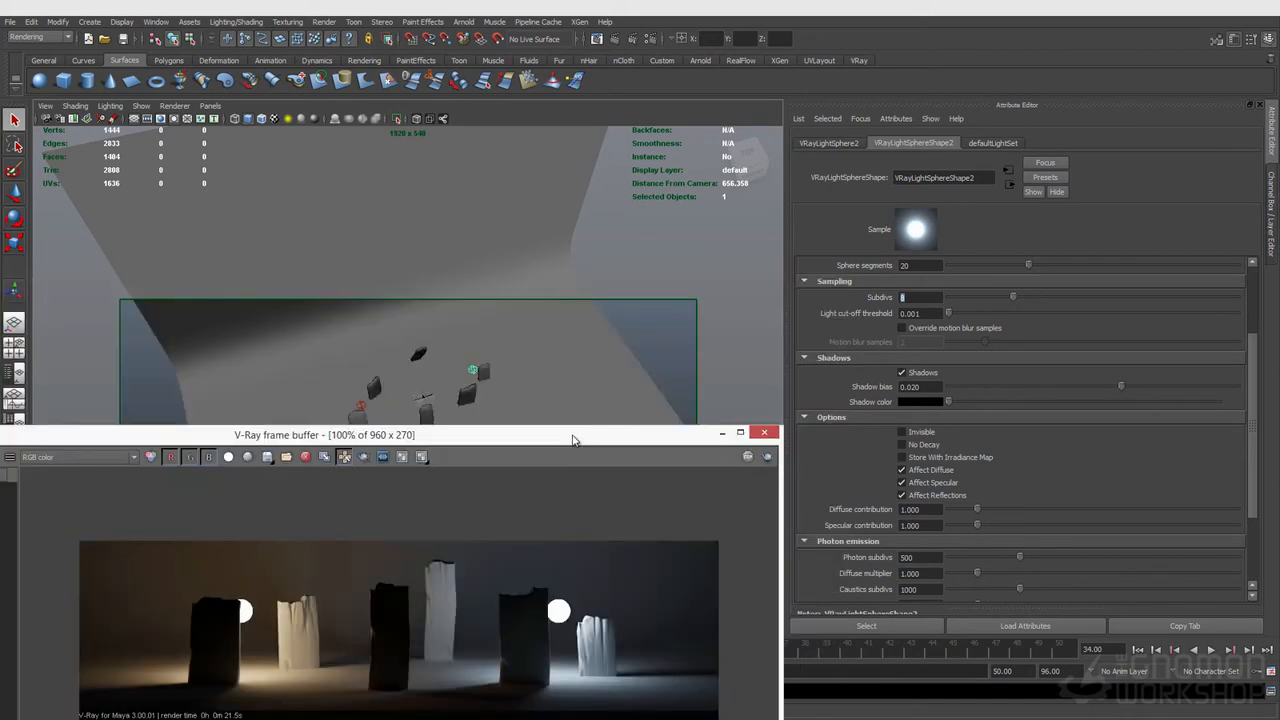
left_click(925, 432)
Step: Select the first sphere light and enable its Invisible option as well
left_click(358, 406)
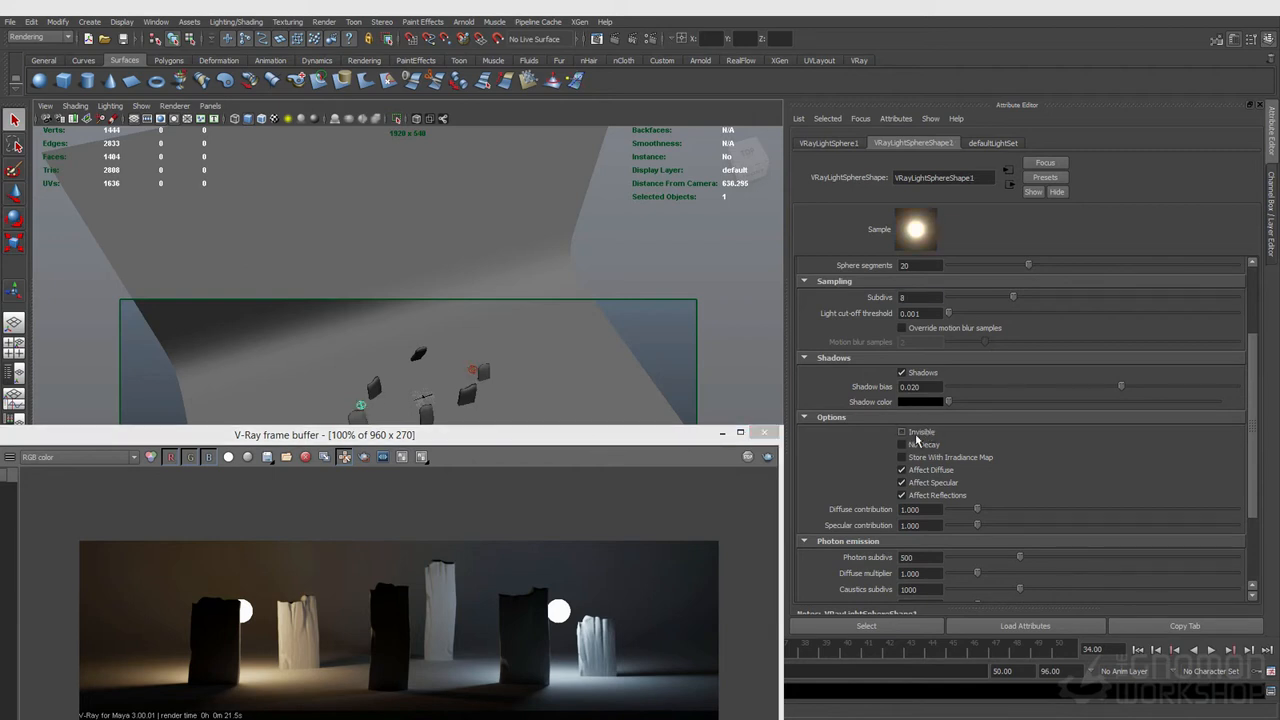
left_click_drag(693, 439, 760, 342)
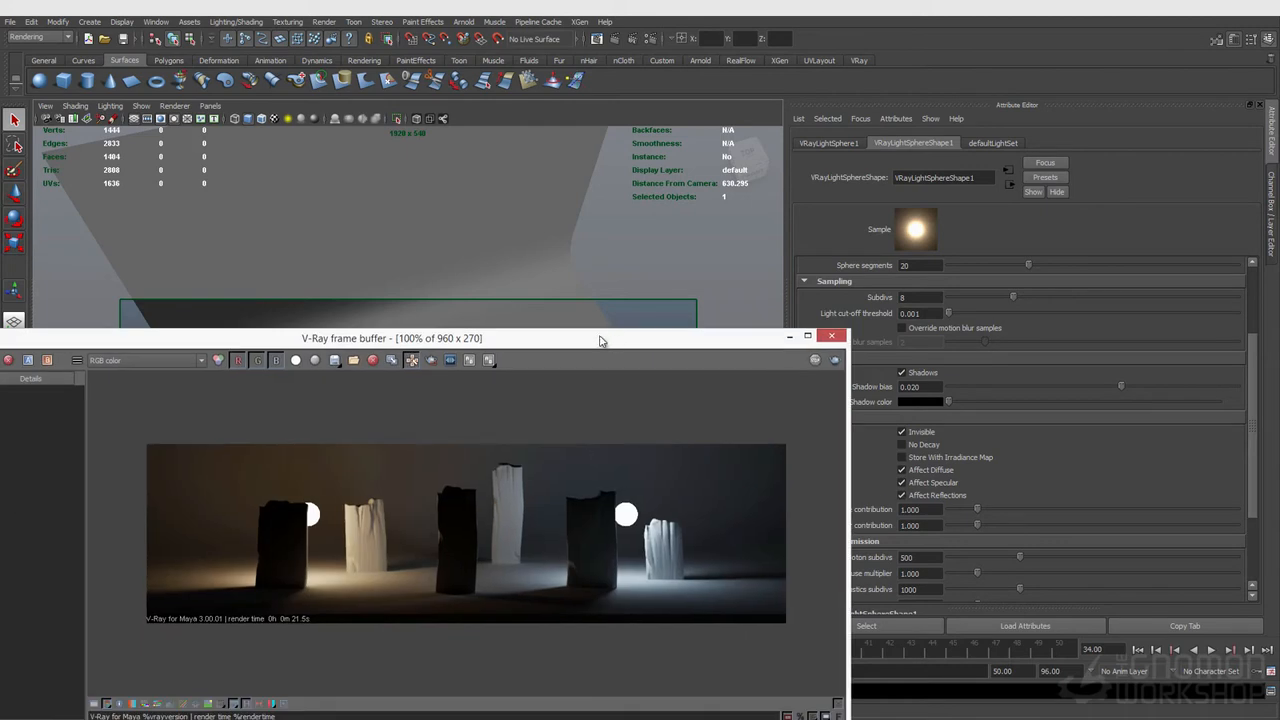
left_click_drag(612, 340, 572, 334)
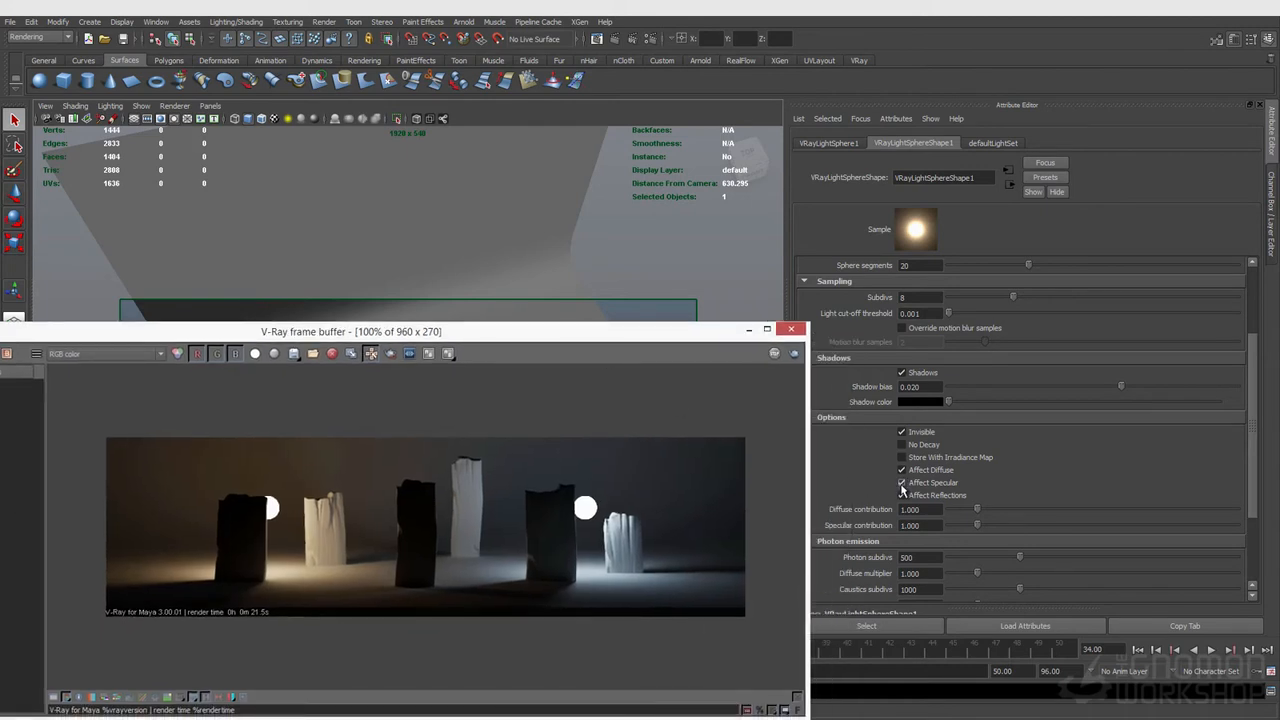
left_click(902, 495)
left_click(978, 522)
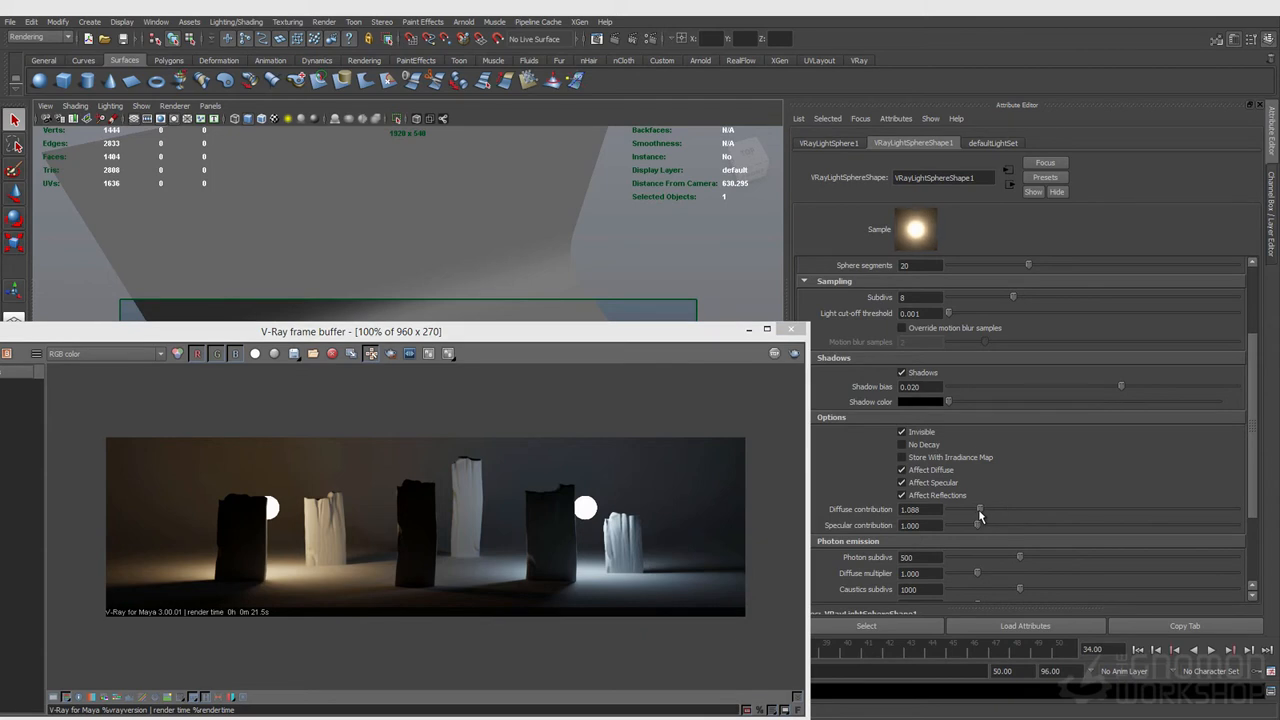
left_click_drag(976, 524, 969, 525)
left_click_drag(612, 330, 672, 447)
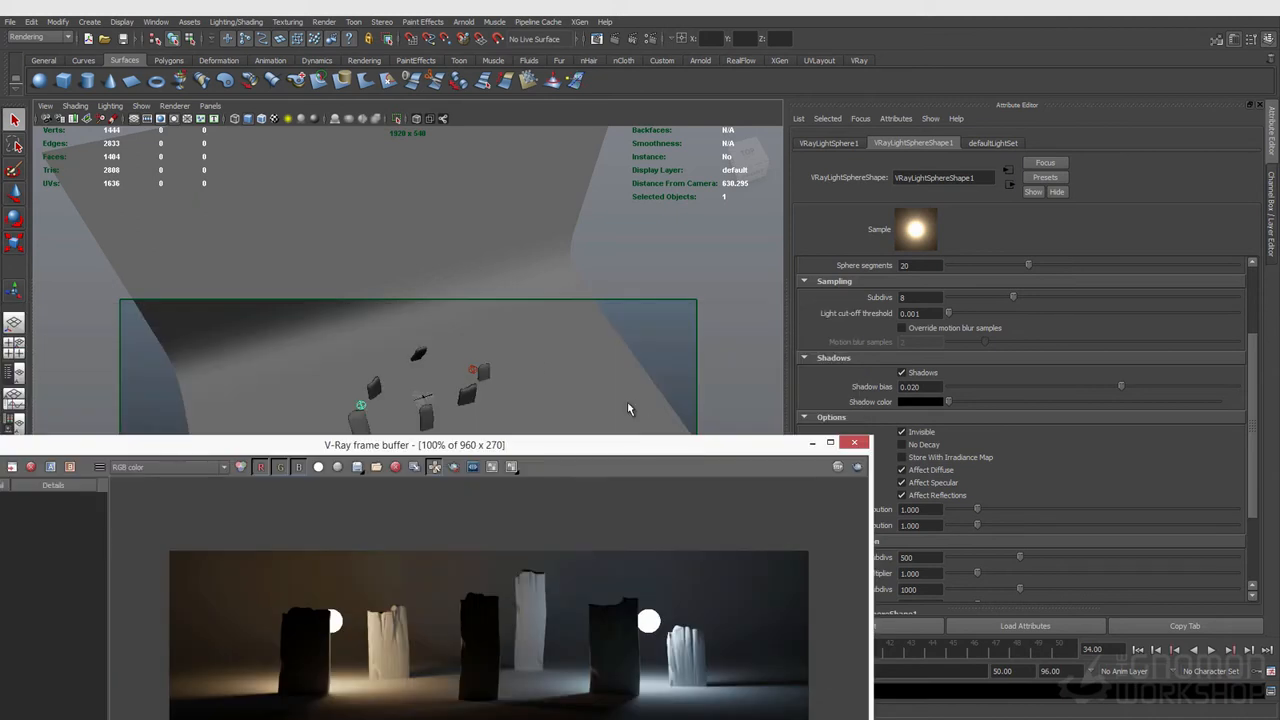
Step: Select both V-Ray sphere lights and group them together
left_click(468, 370)
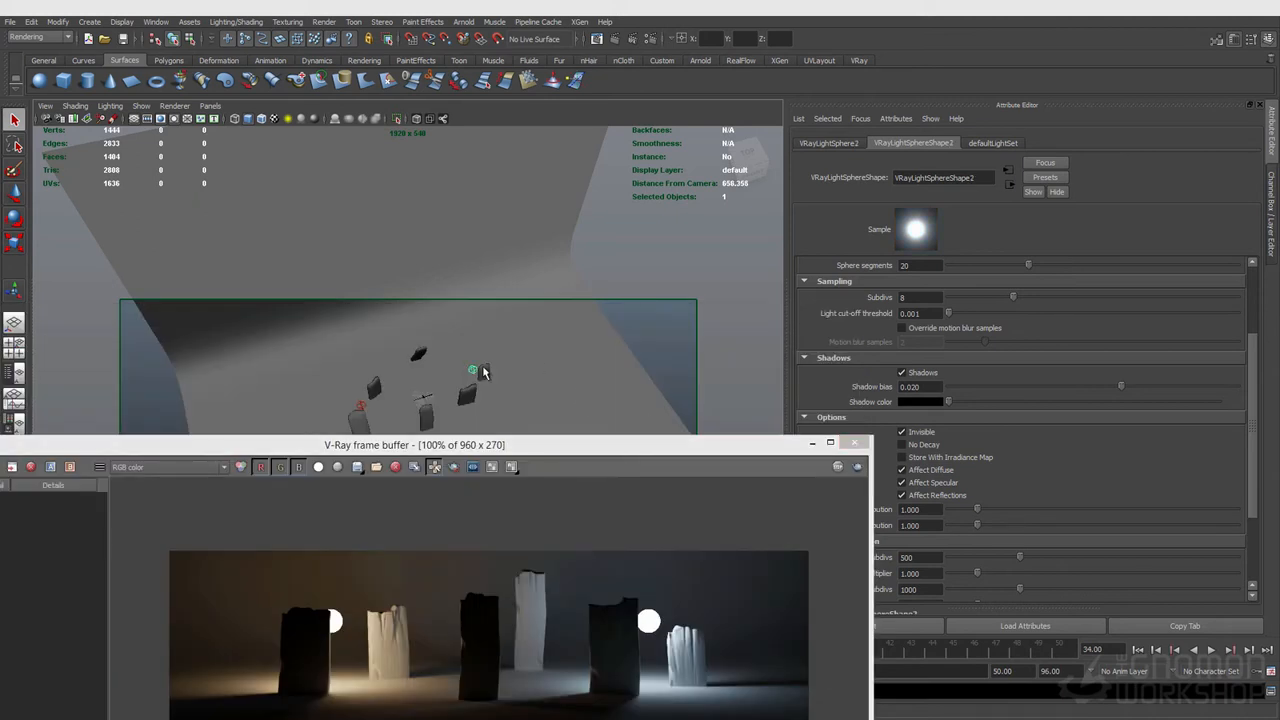
scroll(944, 473, "down", 3)
left_click(716, 445)
left_click_drag(643, 402, 718, 546)
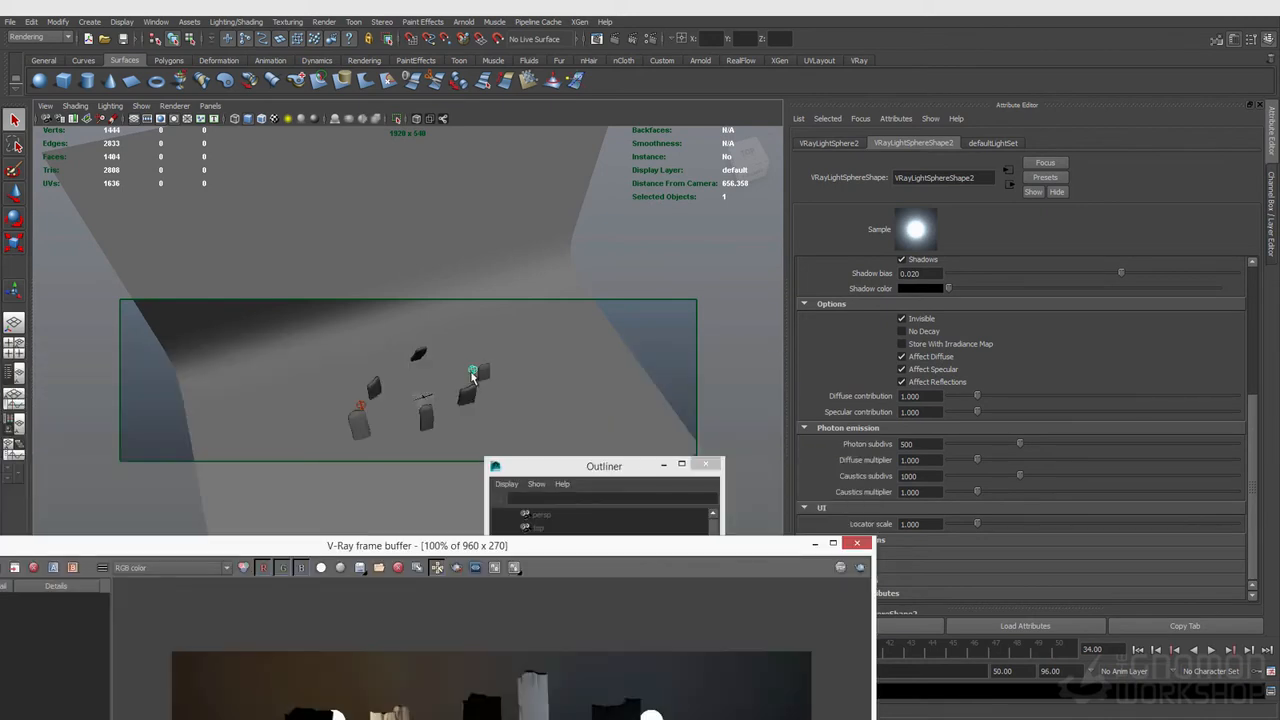
left_click(474, 376)
left_click(362, 412, "shift")
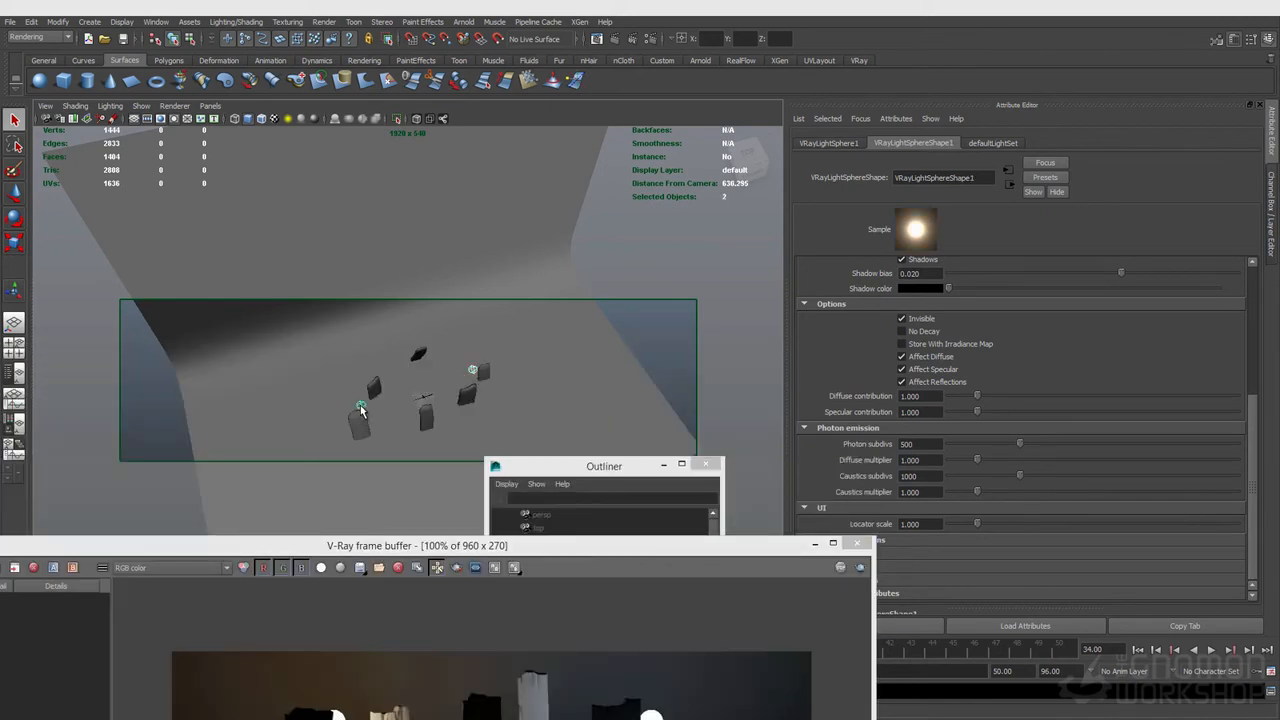
left_click_drag(594, 467, 640, 293)
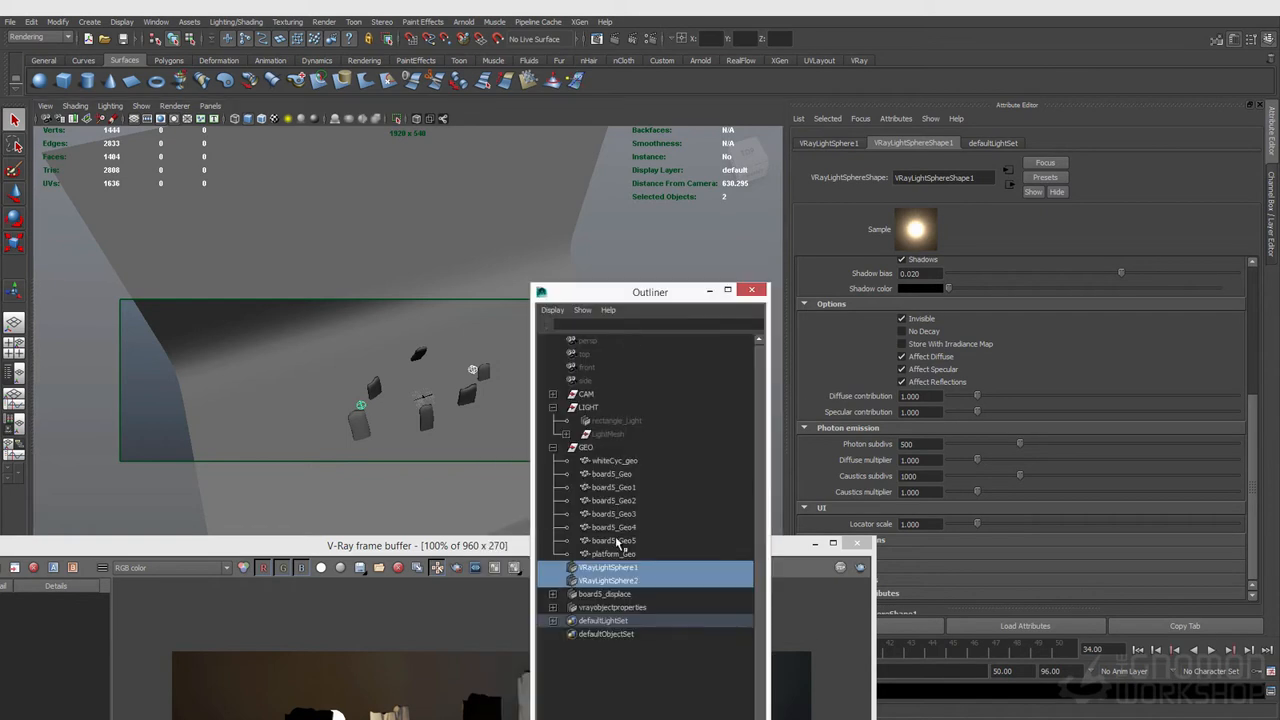
key("ctrl+h")
left_click(604, 569)
left_click(604, 580, "ctrl")
key("ctrl+g")
Step: Rename the group sphereLight and move it into the LIGHT group
double_click(596, 567)
type("sphereLight")
key("Return")
middle_click_drag(606, 572, 620, 431)
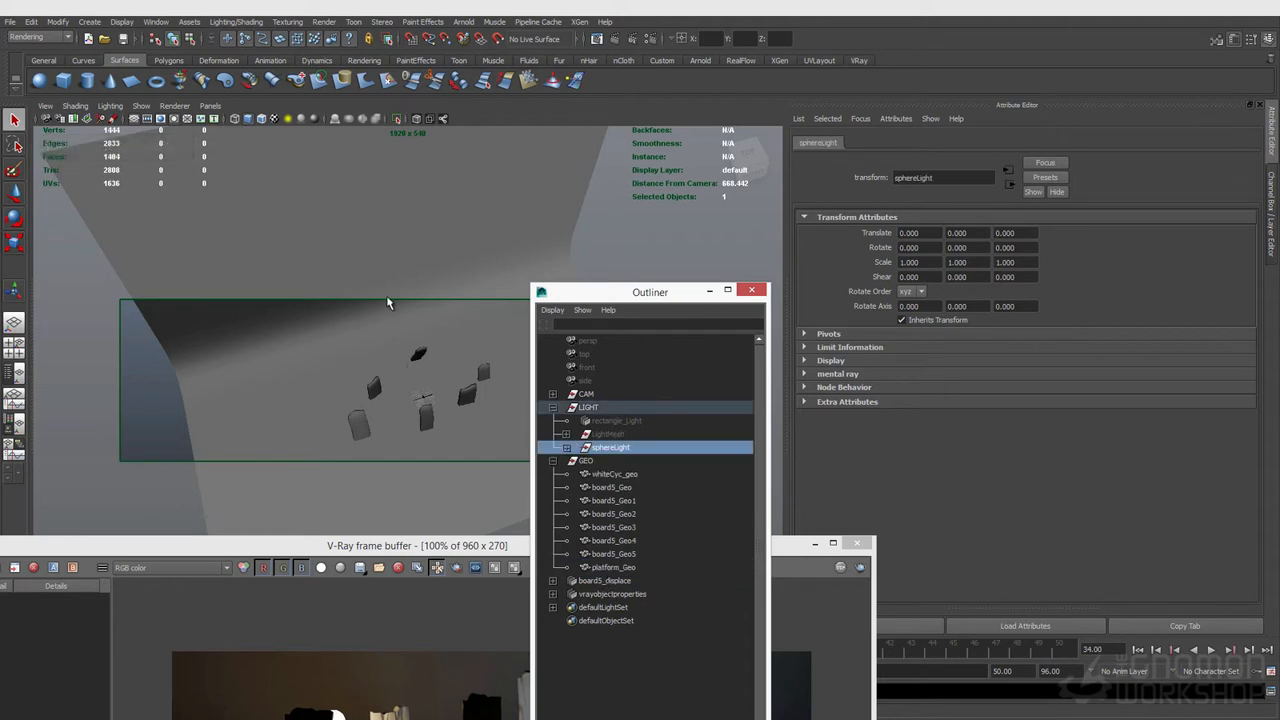
Step: Select the rectangle light and move it down to a Y translate of about 110
left_click(618, 421)
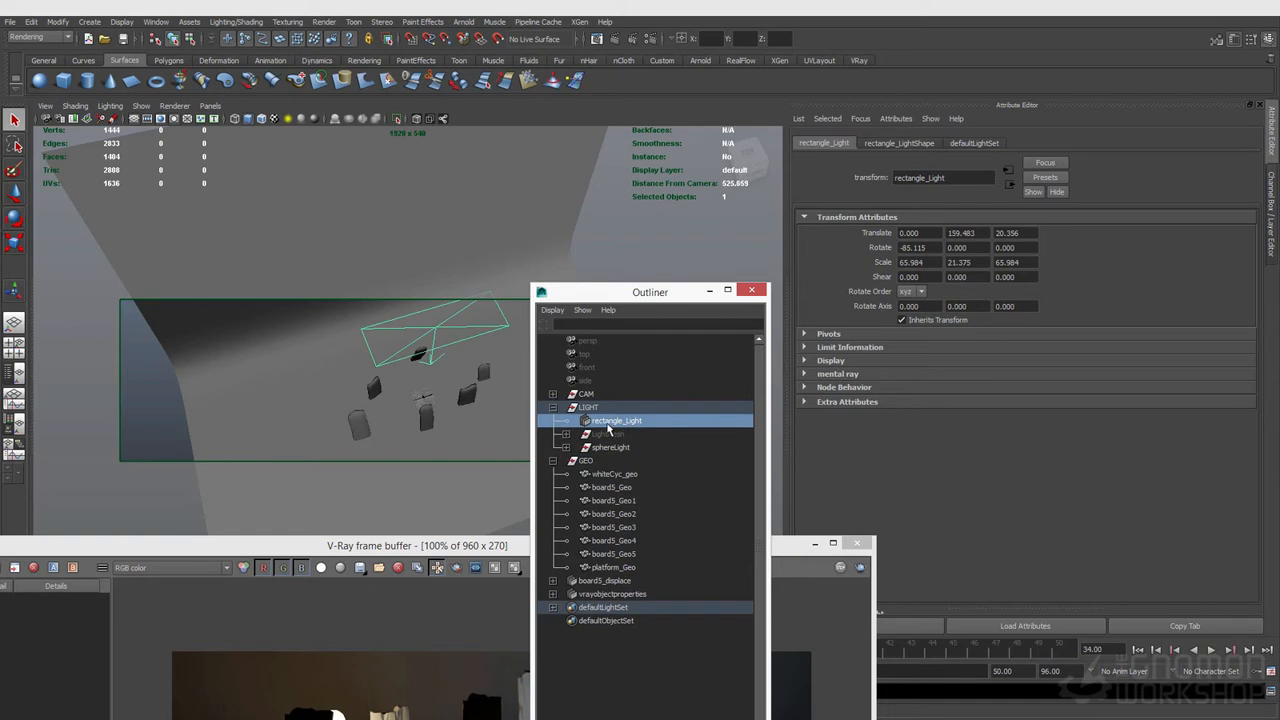
left_click_drag(520, 330, 344, 372, "alt")
key("w")
left_click_drag(431, 307, 370, 297)
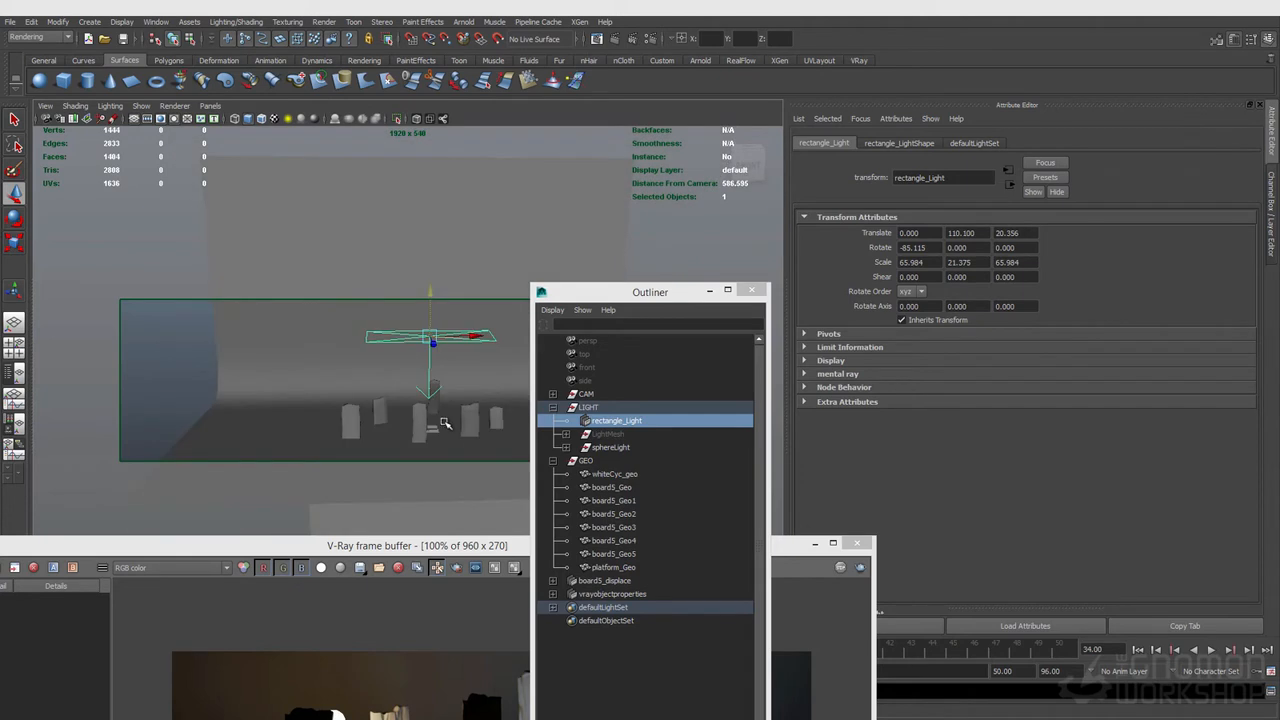
Step: Start an interactive V-Ray IPR render of the scene
left_click_drag(790, 550, 826, 310)
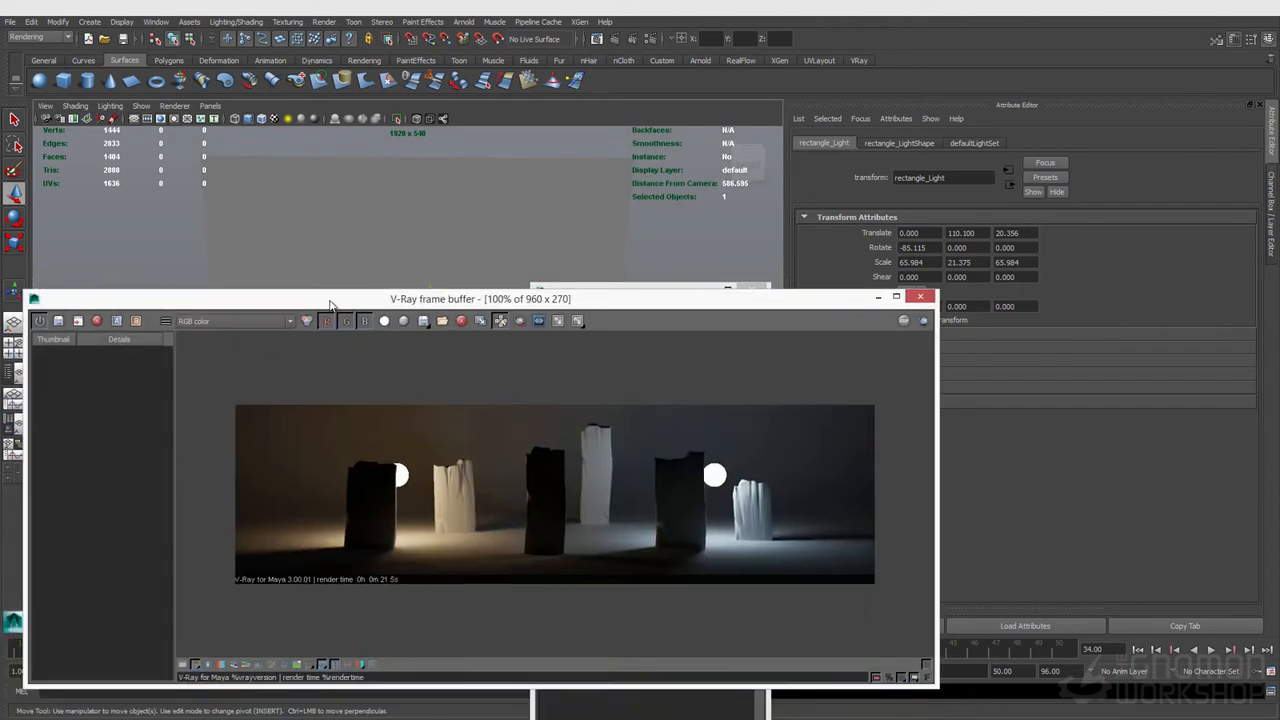
left_click(598, 39)
left_click(276, 217)
mouse_move(360, 250)
left_click(457, 285)
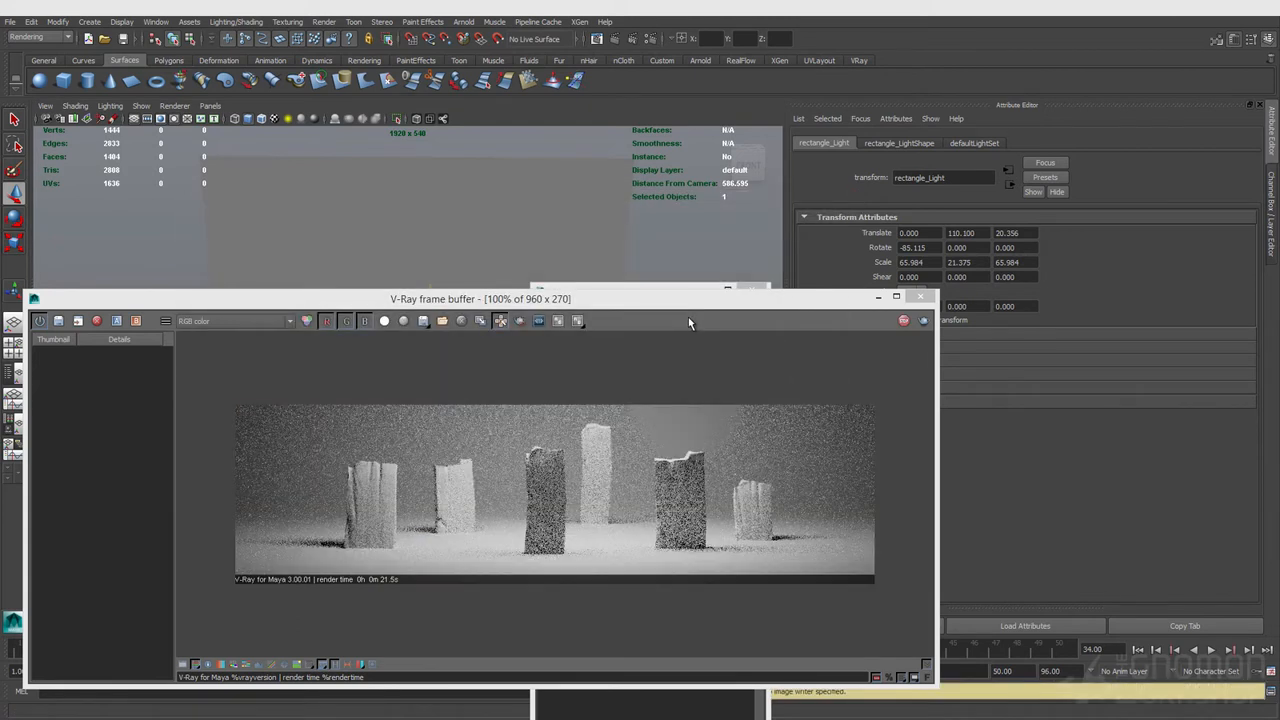
left_click_drag(659, 306, 705, 519)
Step: Switch the rectangle light's color mode to Temperature and set the temperature to about 4417
left_click(914, 144)
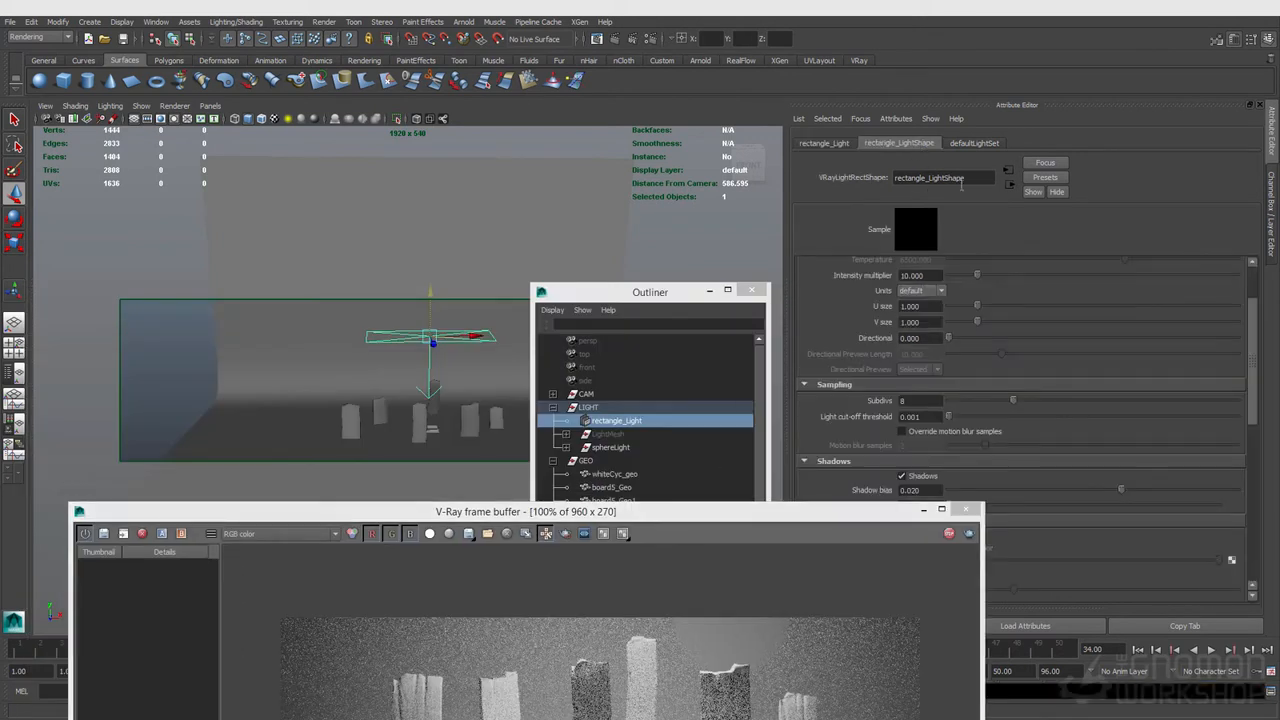
scroll(898, 505, "down", 2)
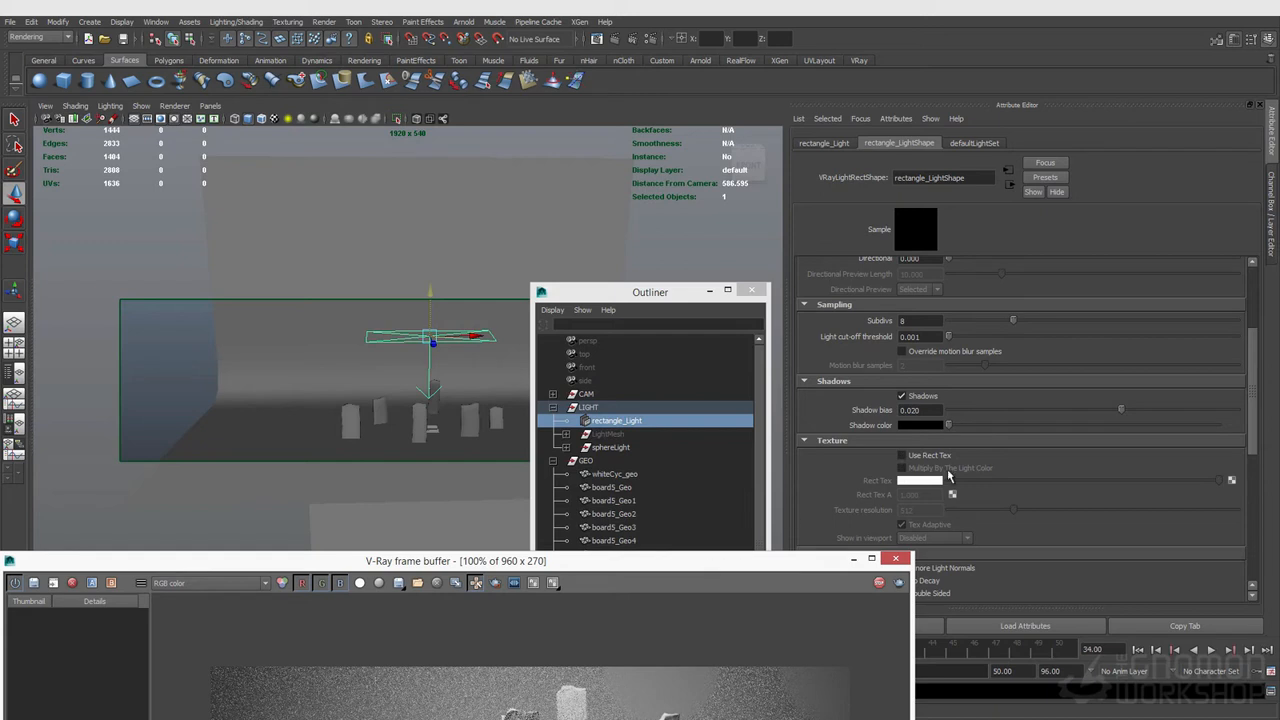
scroll(940, 478, "up", 4)
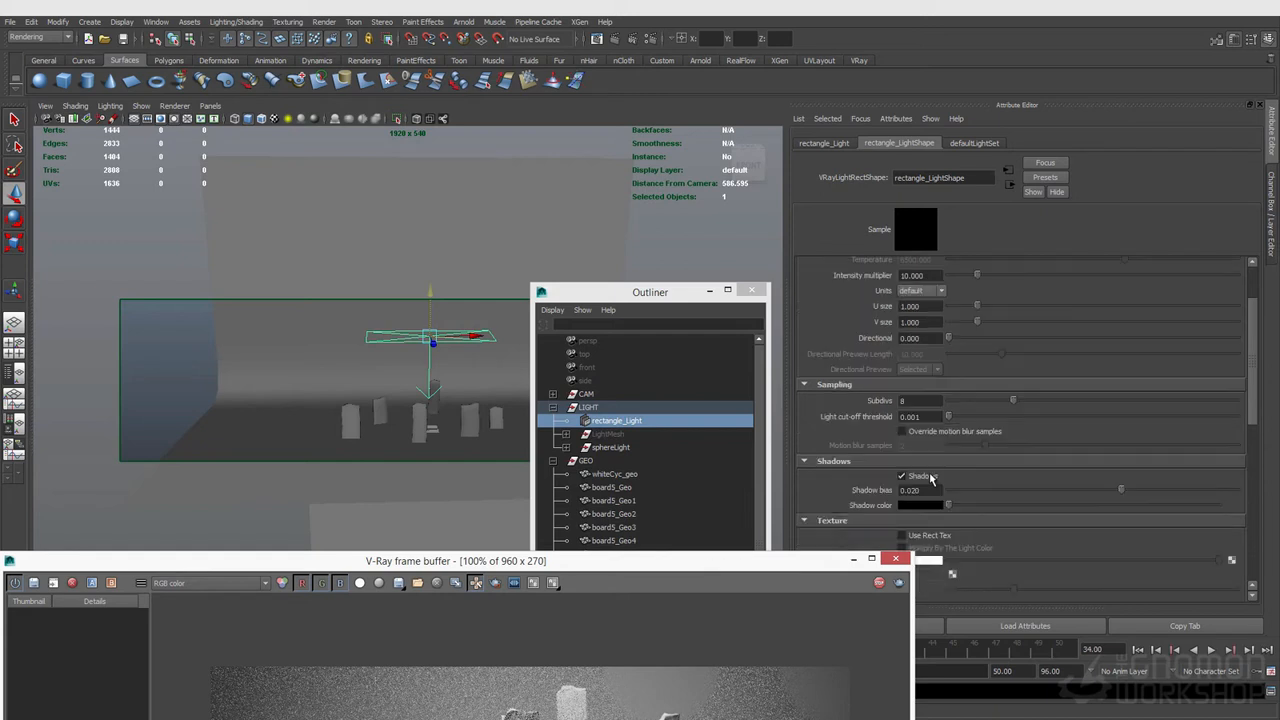
left_click(929, 310)
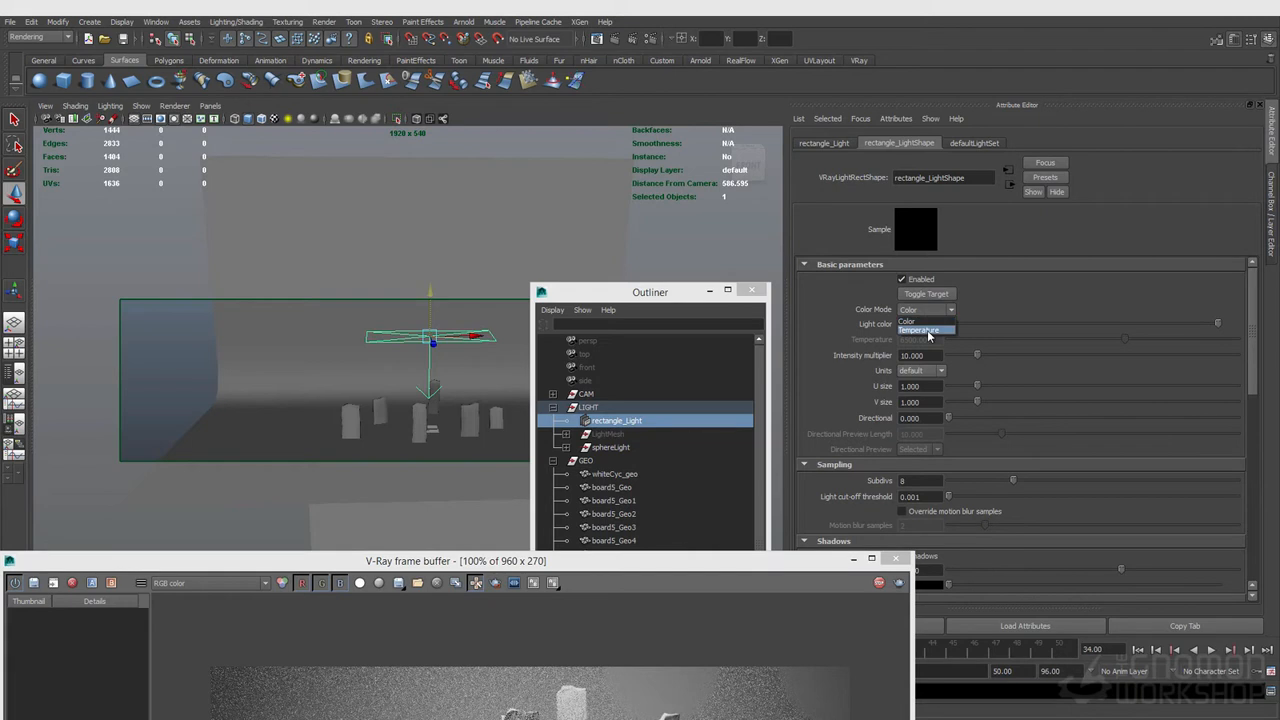
left_click(929, 331)
left_click_drag(1051, 345, 1060, 346)
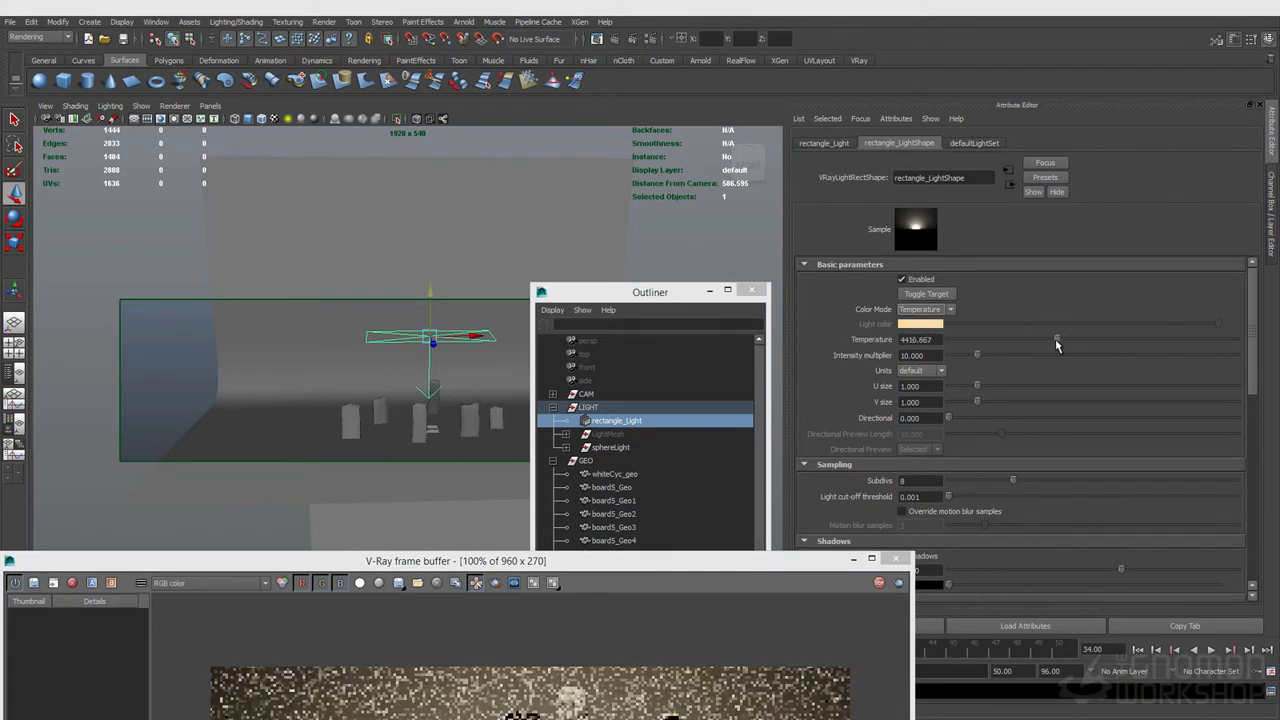
Step: Adjust the rectangle light's temperature to about 4771 while watching the IPR render
left_click_drag(709, 560, 733, 340)
left_click_drag(1054, 338, 1023, 338)
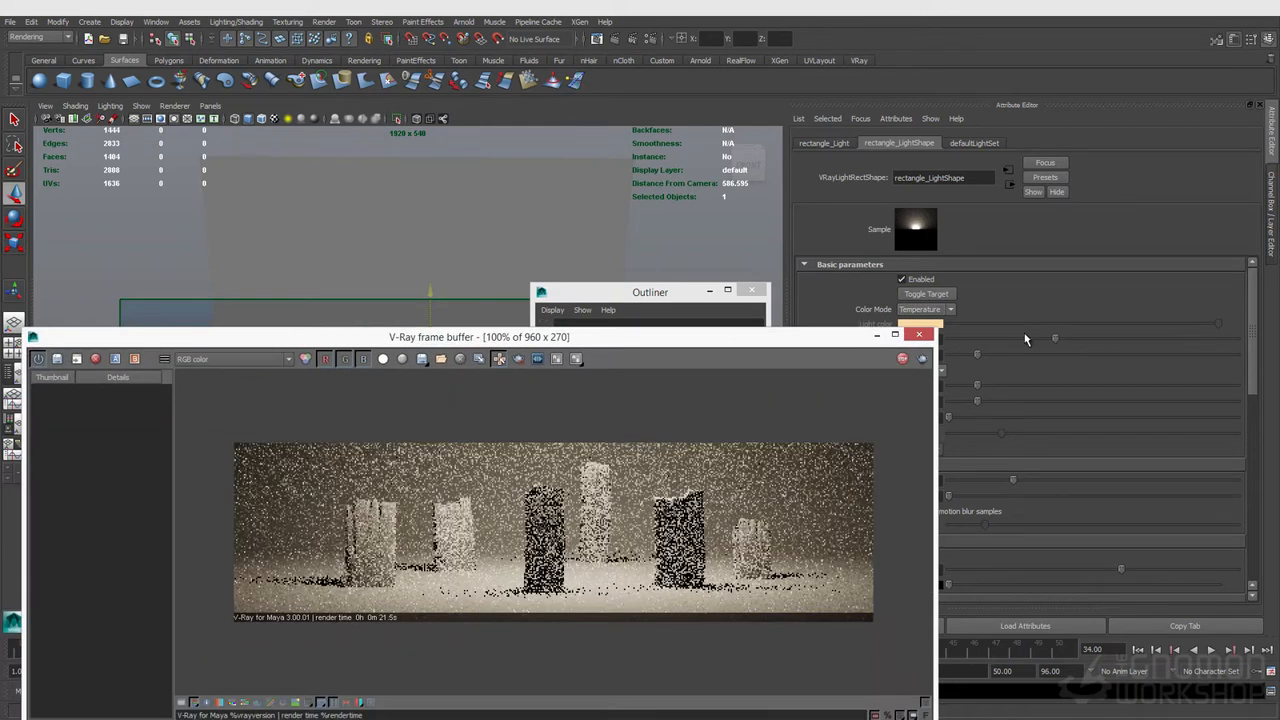
left_click_drag(777, 343, 740, 390)
left_click_drag(1026, 338, 1019, 338)
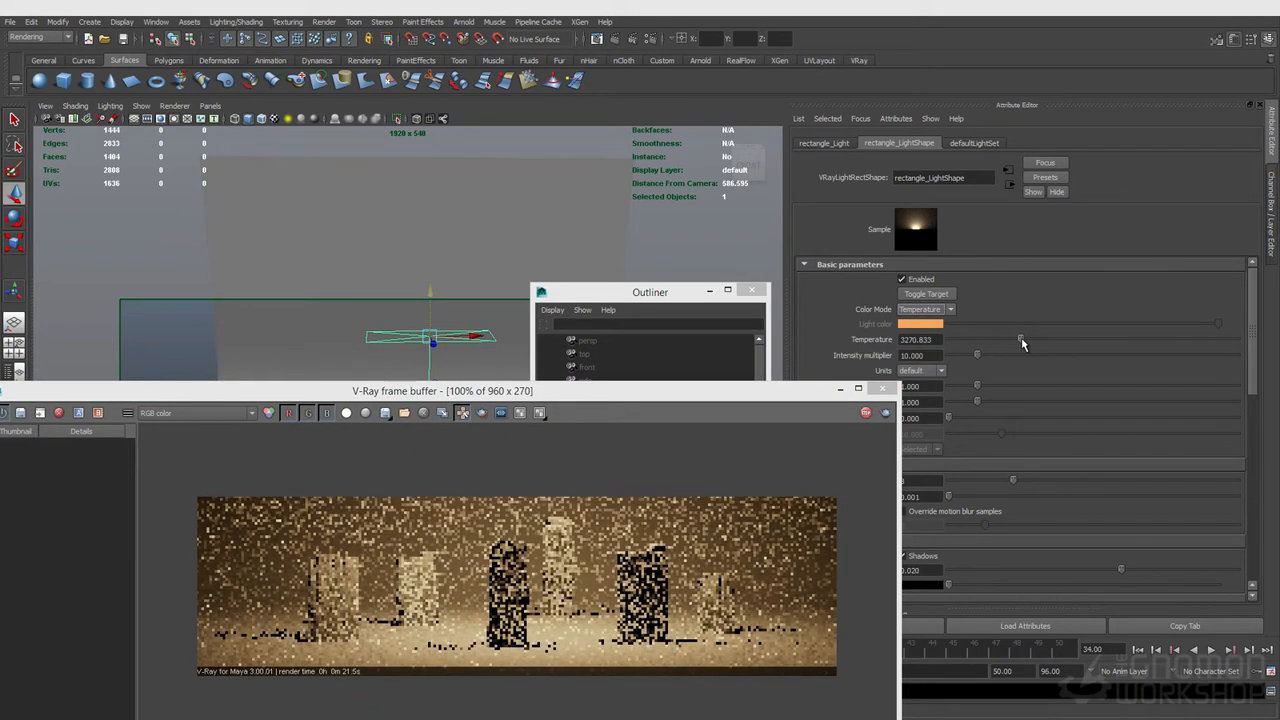
left_click_drag(667, 394, 689, 308)
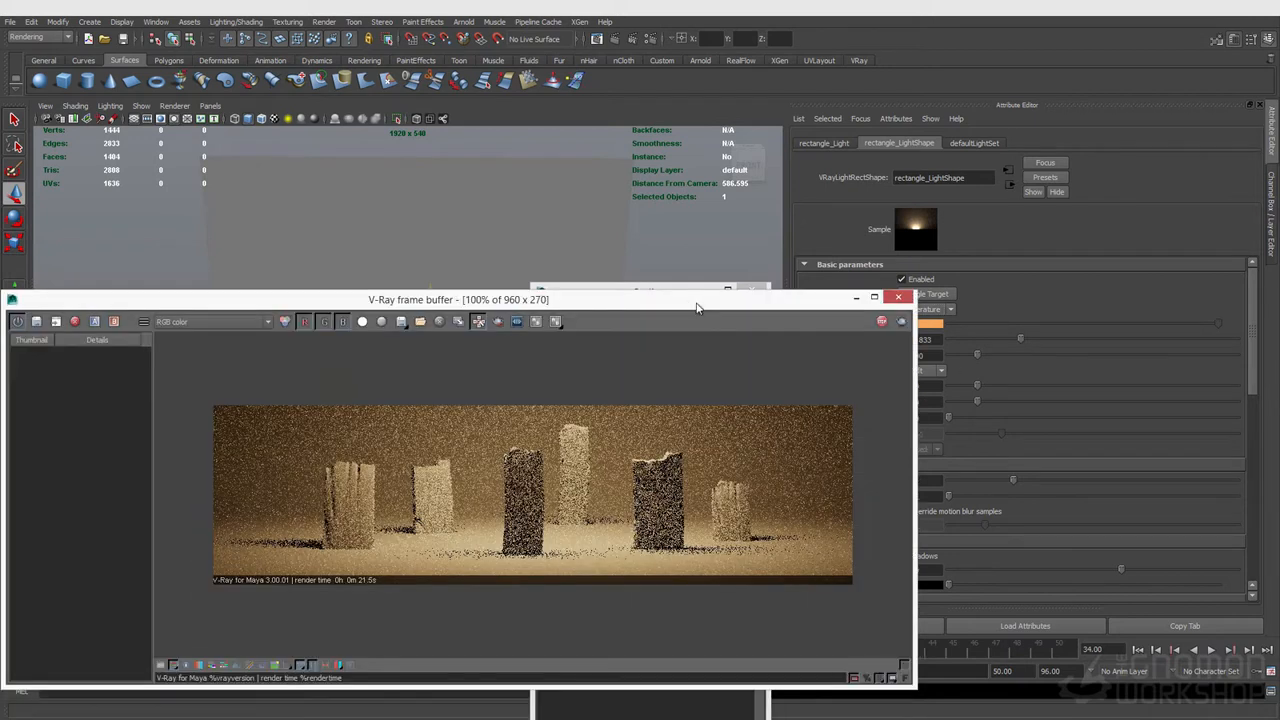
left_click_drag(1059, 340, 1088, 340)
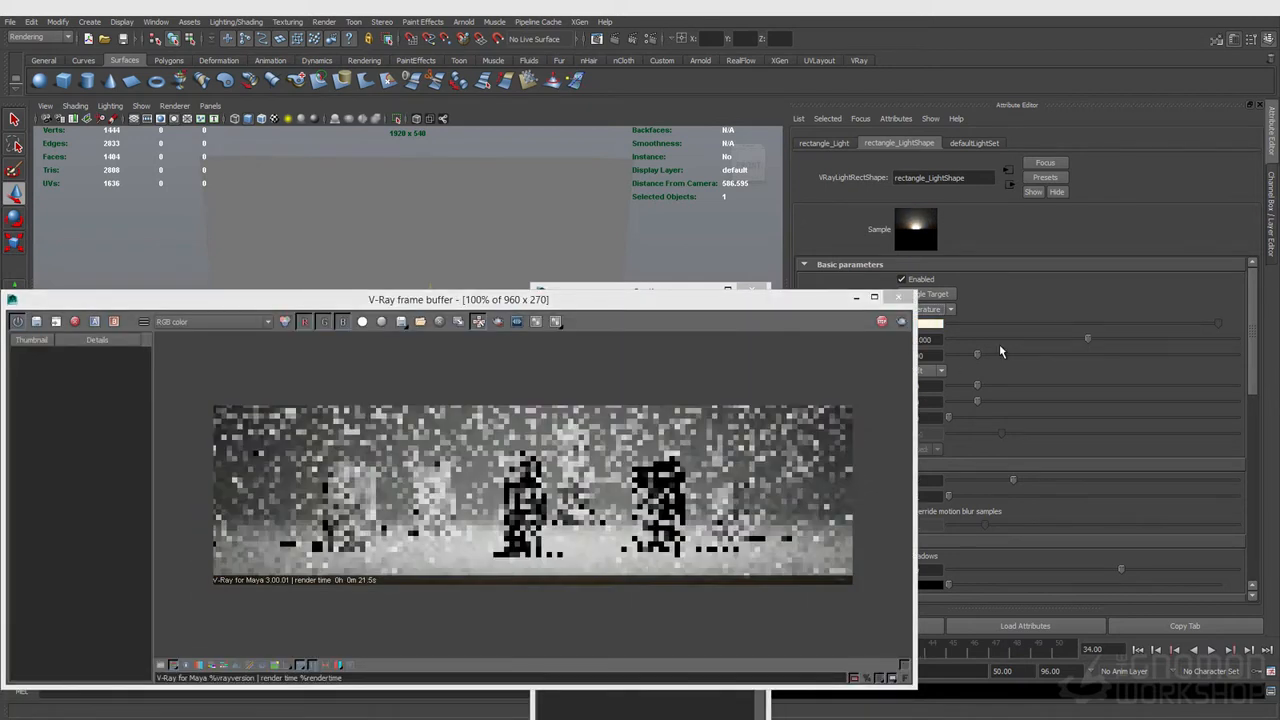
left_click(1068, 337)
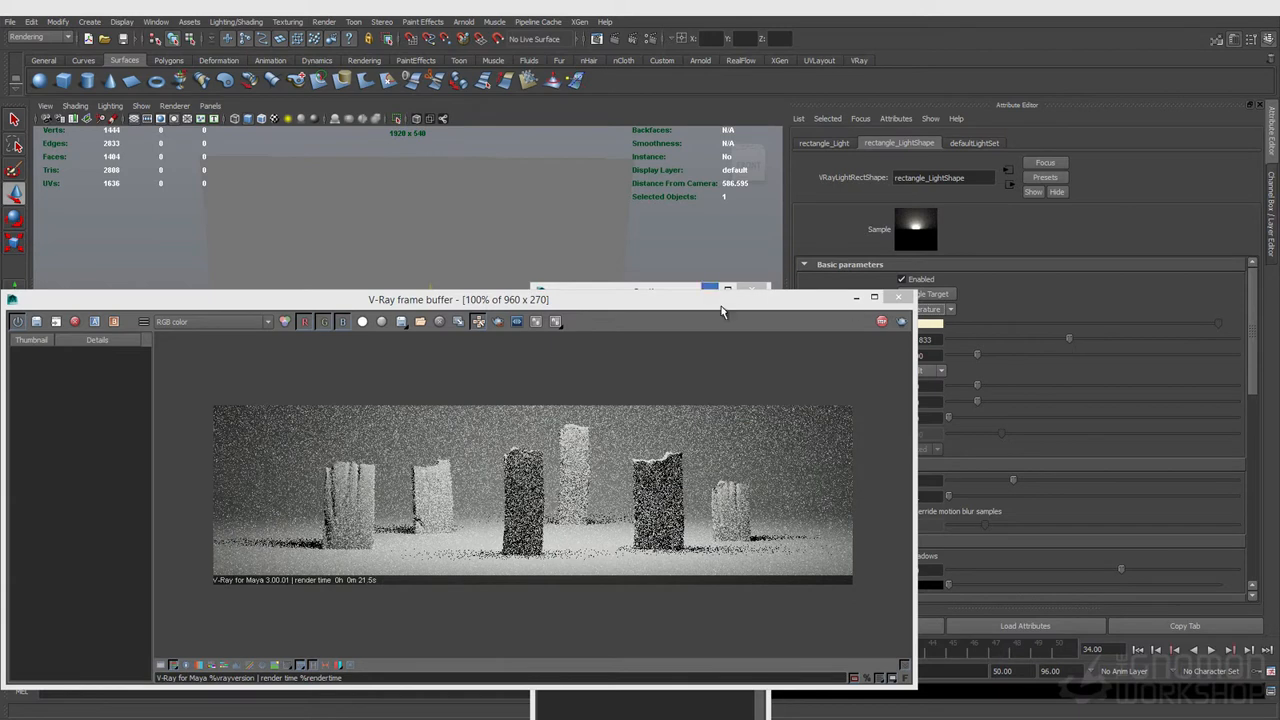
left_click_drag(712, 296, 676, 288)
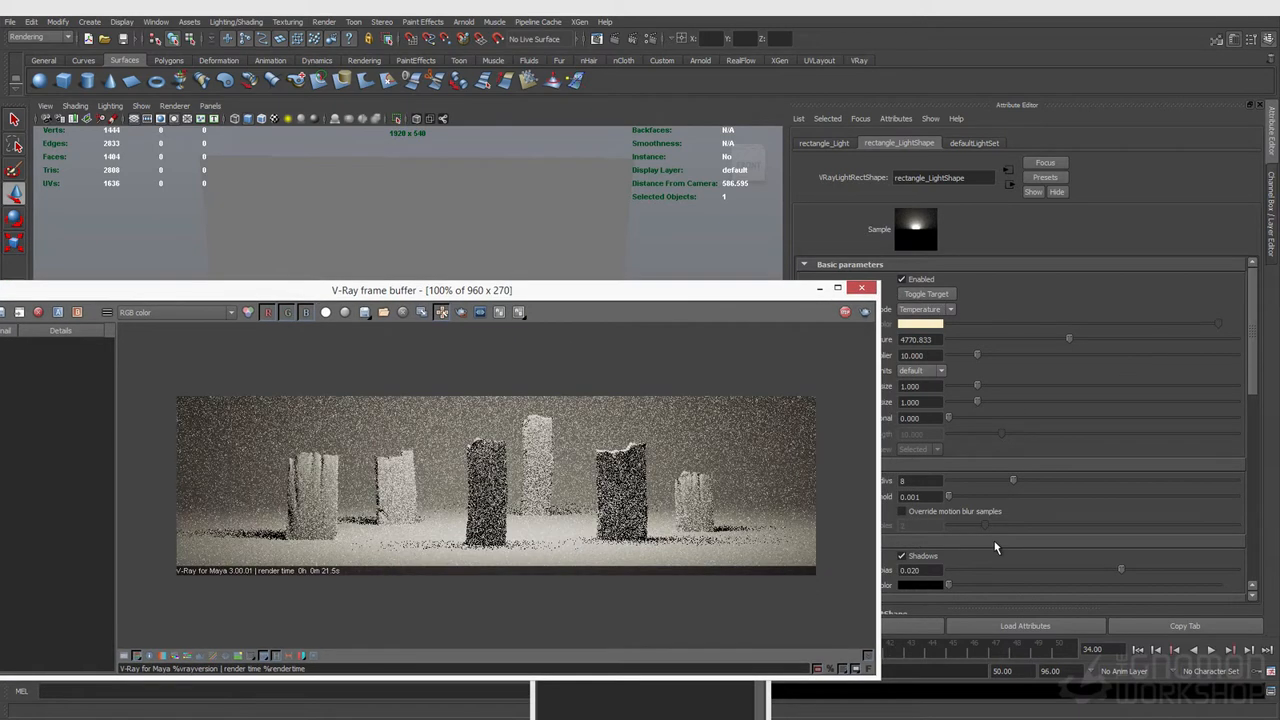
Step: Enable Use Rect Tex in the rectangle light's texture settings
scroll(975, 500, "down", 5)
left_click(927, 376)
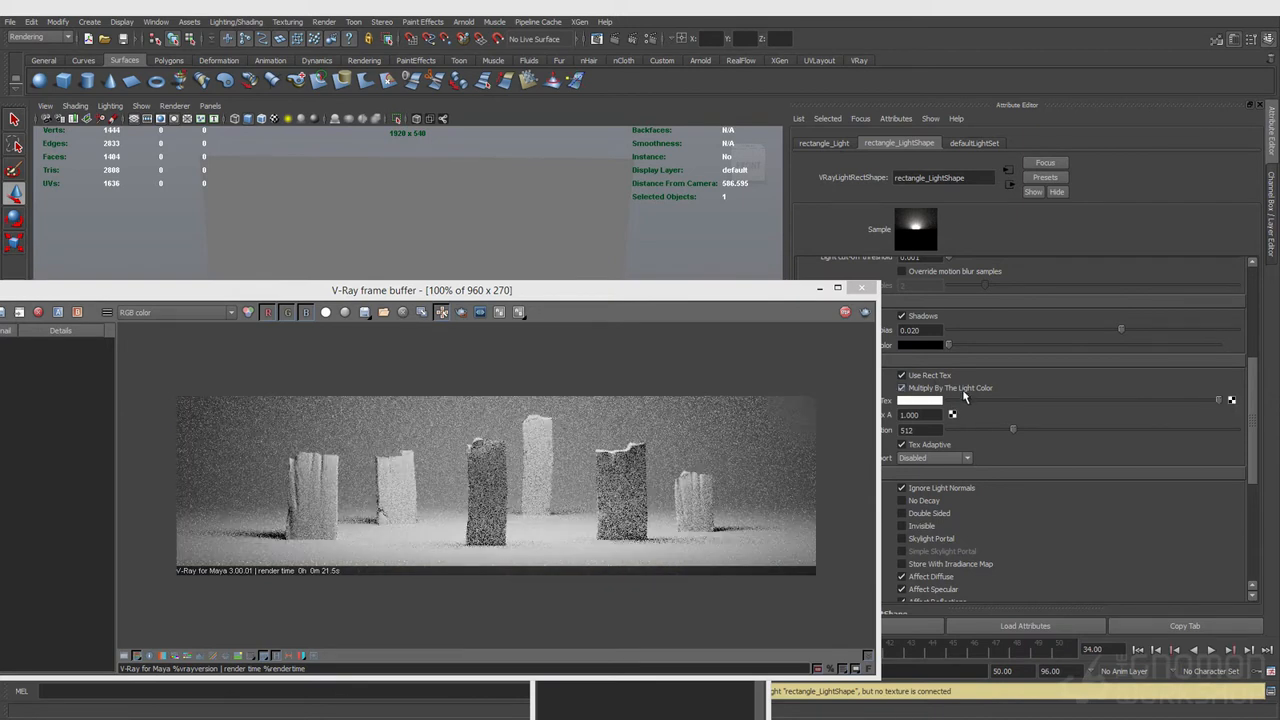
scroll(934, 531, "up", 2)
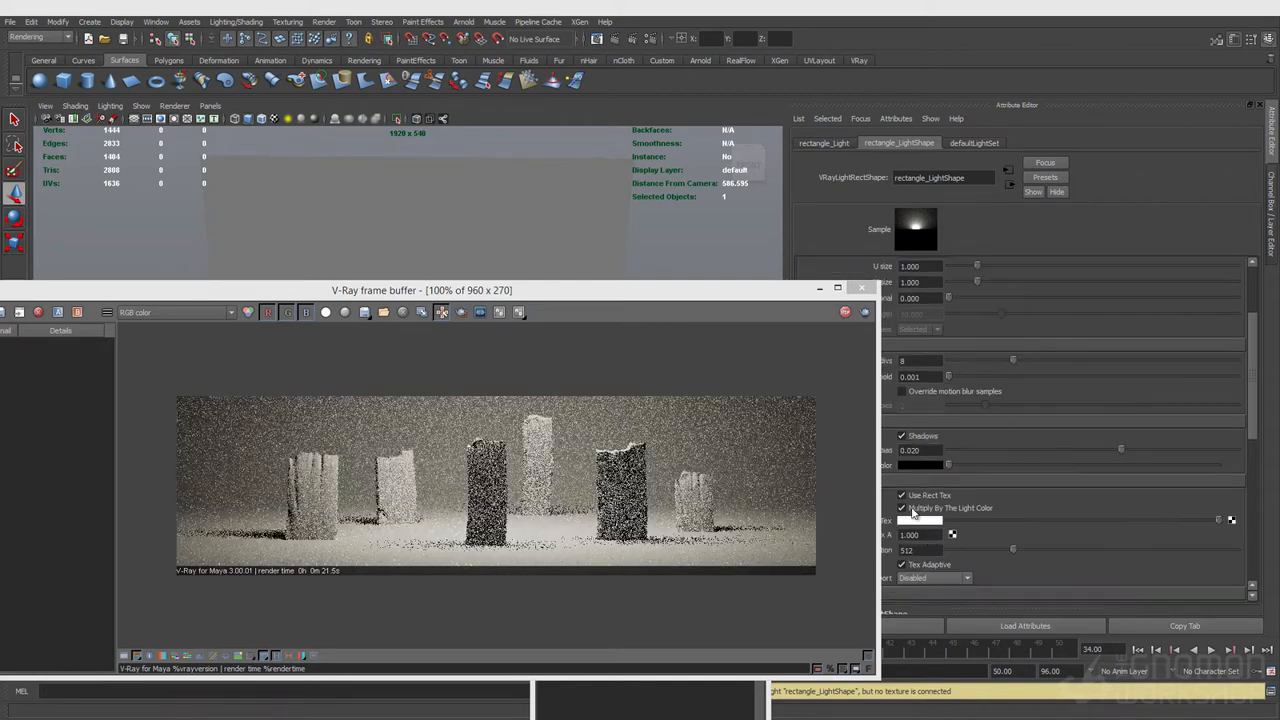
left_click_drag(737, 293, 651, 290)
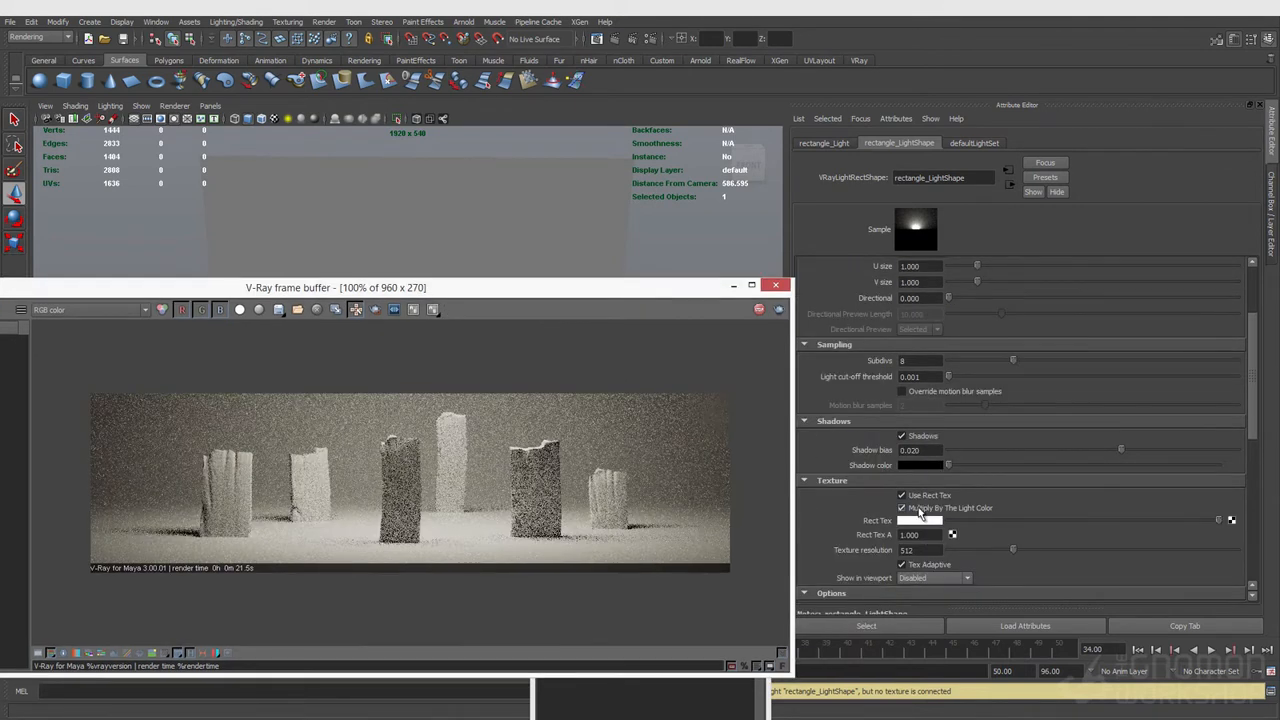
Step: Connect a new File texture node to the rectangle light's Rect Tex attribute
scroll(922, 513, "up", 2)
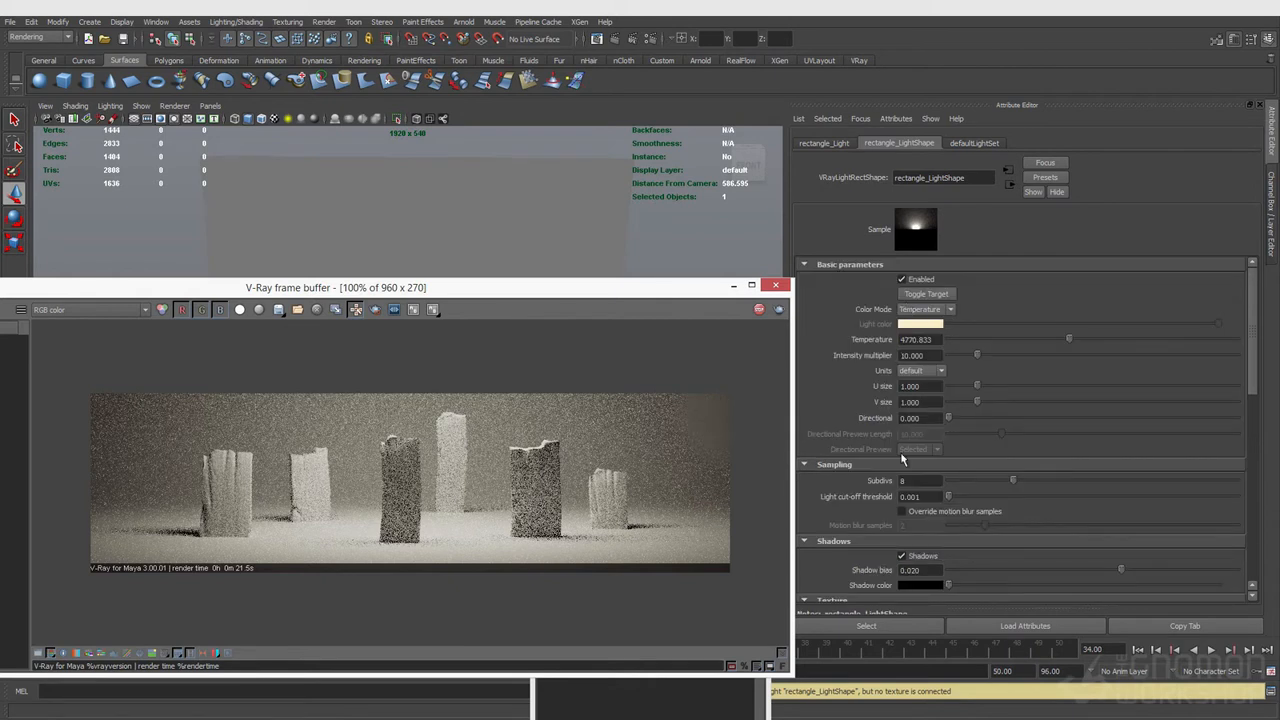
scroll(940, 460, "down", 3)
left_click(1232, 482)
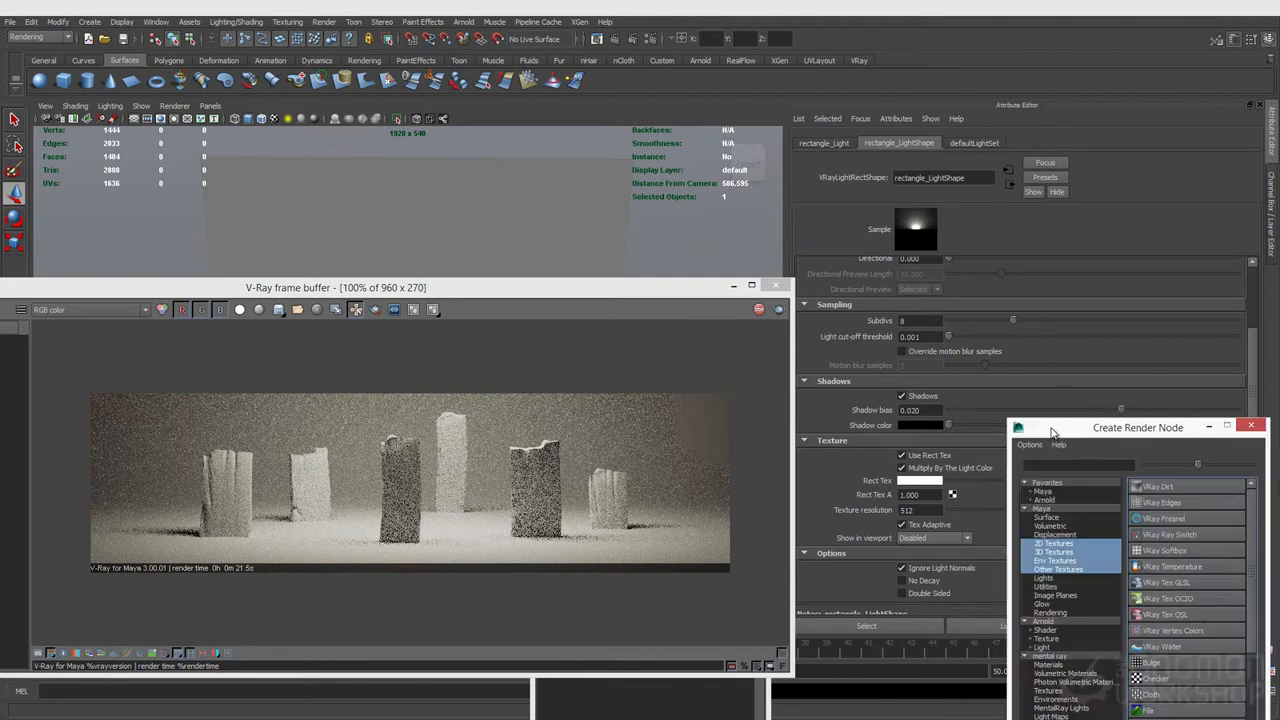
left_click_drag(775, 170, 645, 168)
left_click(757, 437)
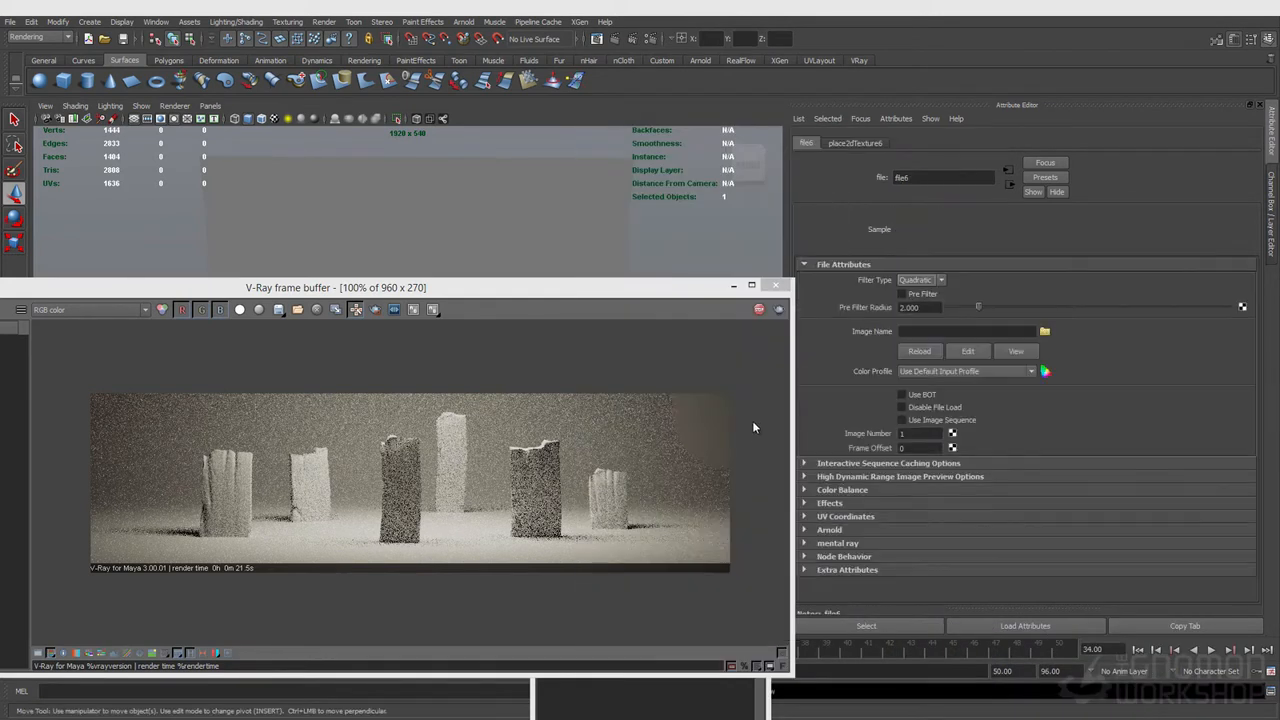
Step: Load SoftBox_A.exr from the hdri folder as the file texture's image
left_click(1046, 336)
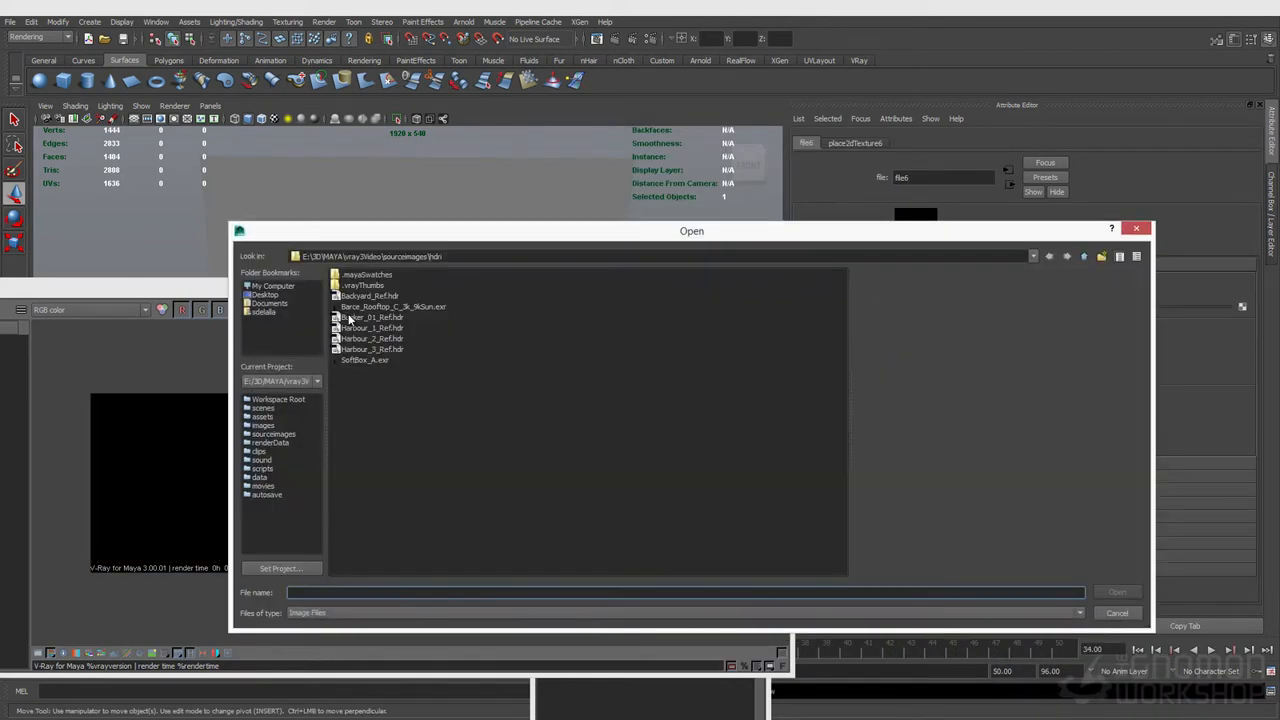
left_click(1084, 256)
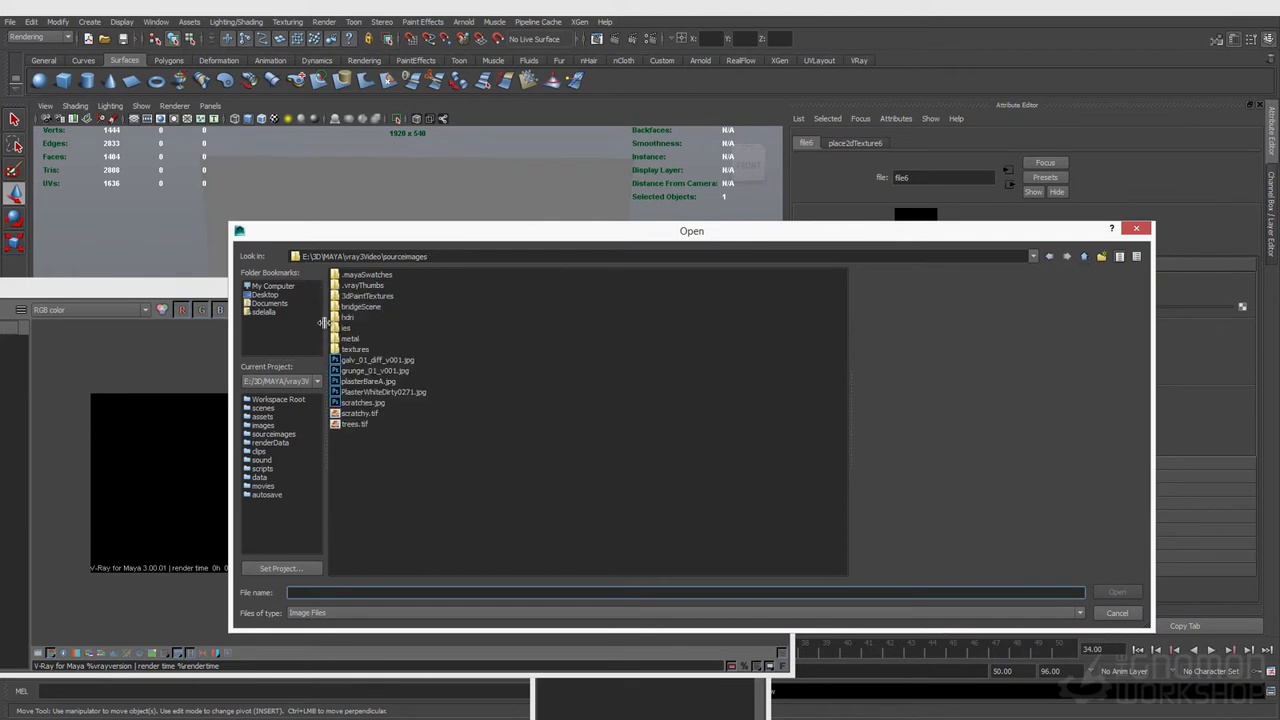
double_click(350, 318)
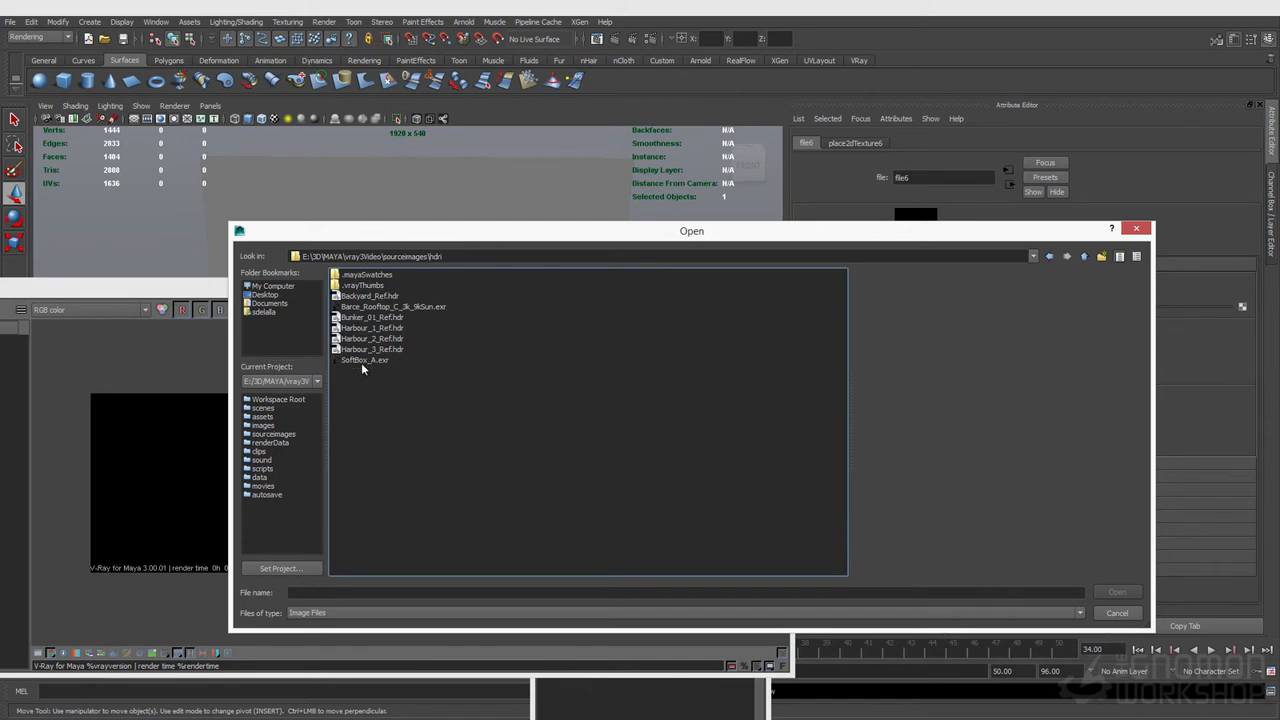
left_click(362, 360)
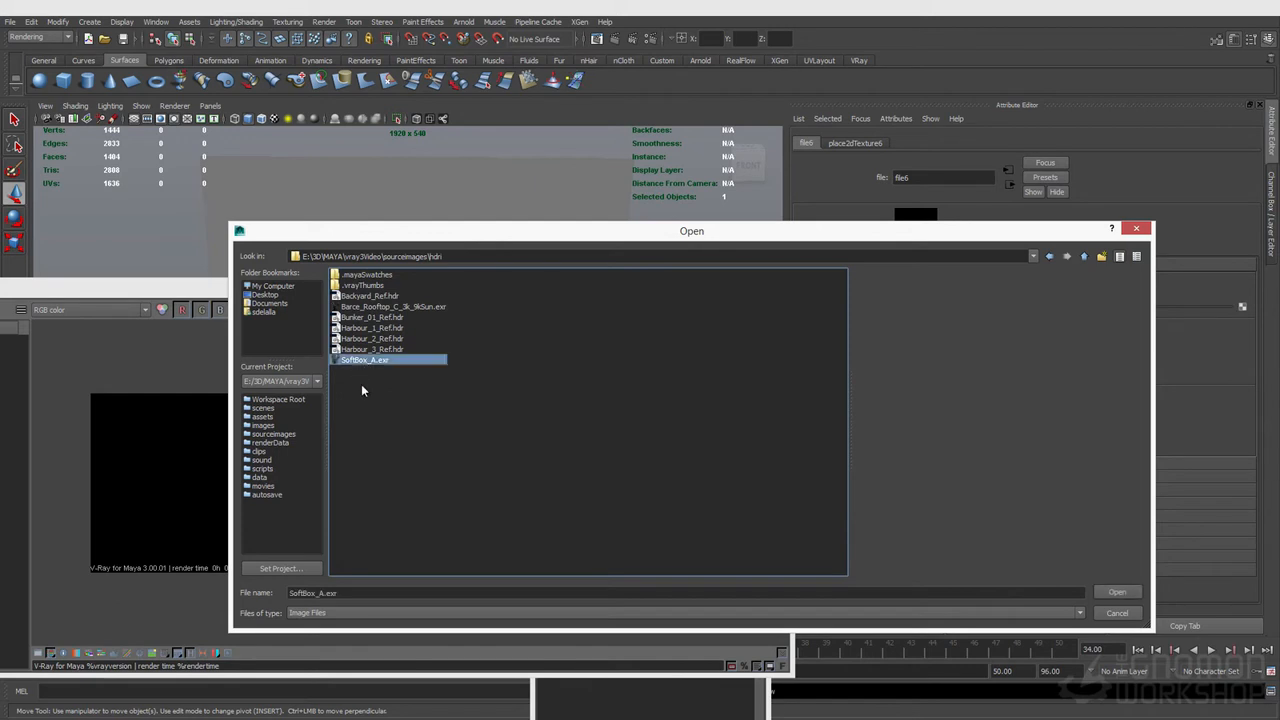
left_click(1117, 593)
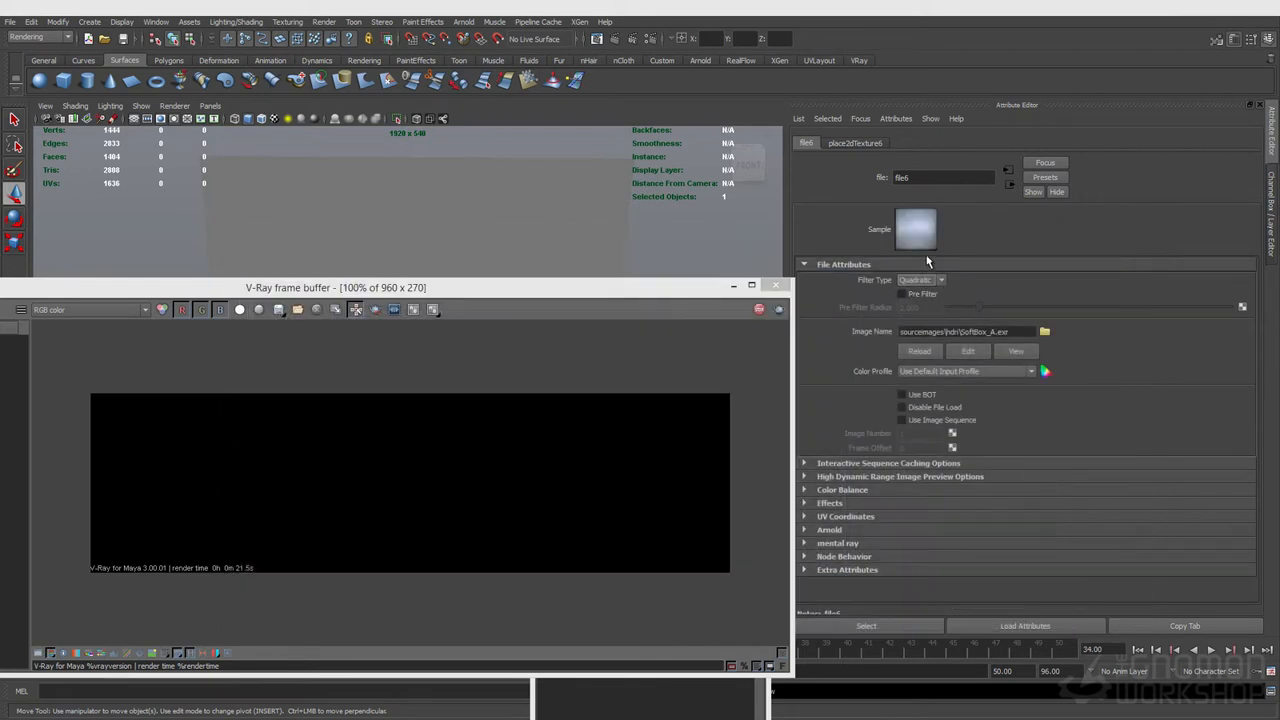
Step: Create a polygon sphere among the stones in the scene
left_click_drag(606, 288, 629, 229)
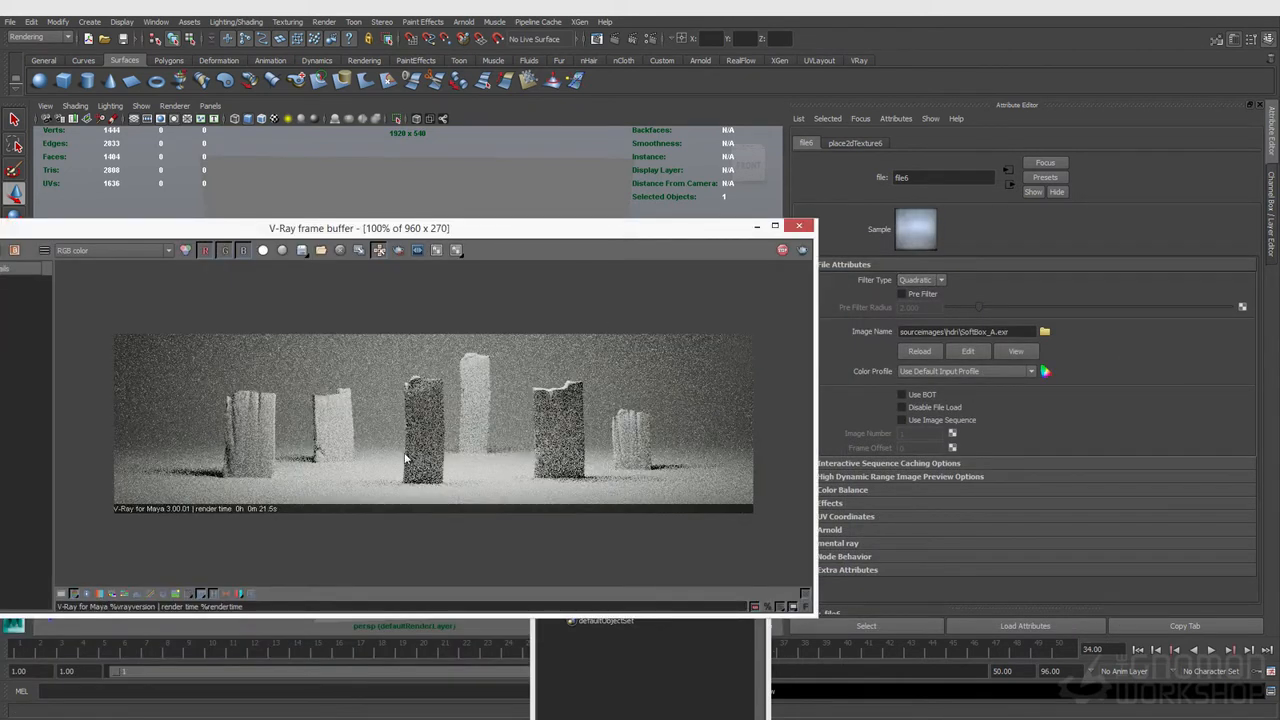
left_click_drag(451, 229, 787, 440)
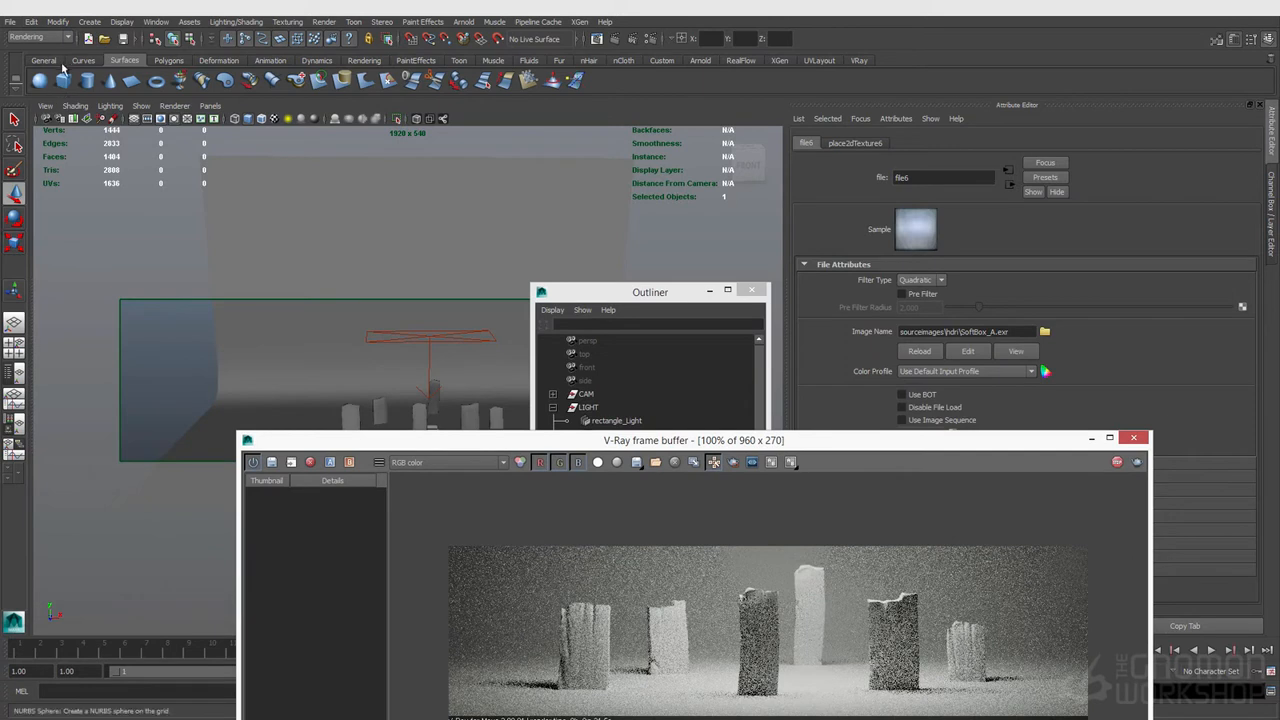
left_click(160, 61)
left_click(39, 80)
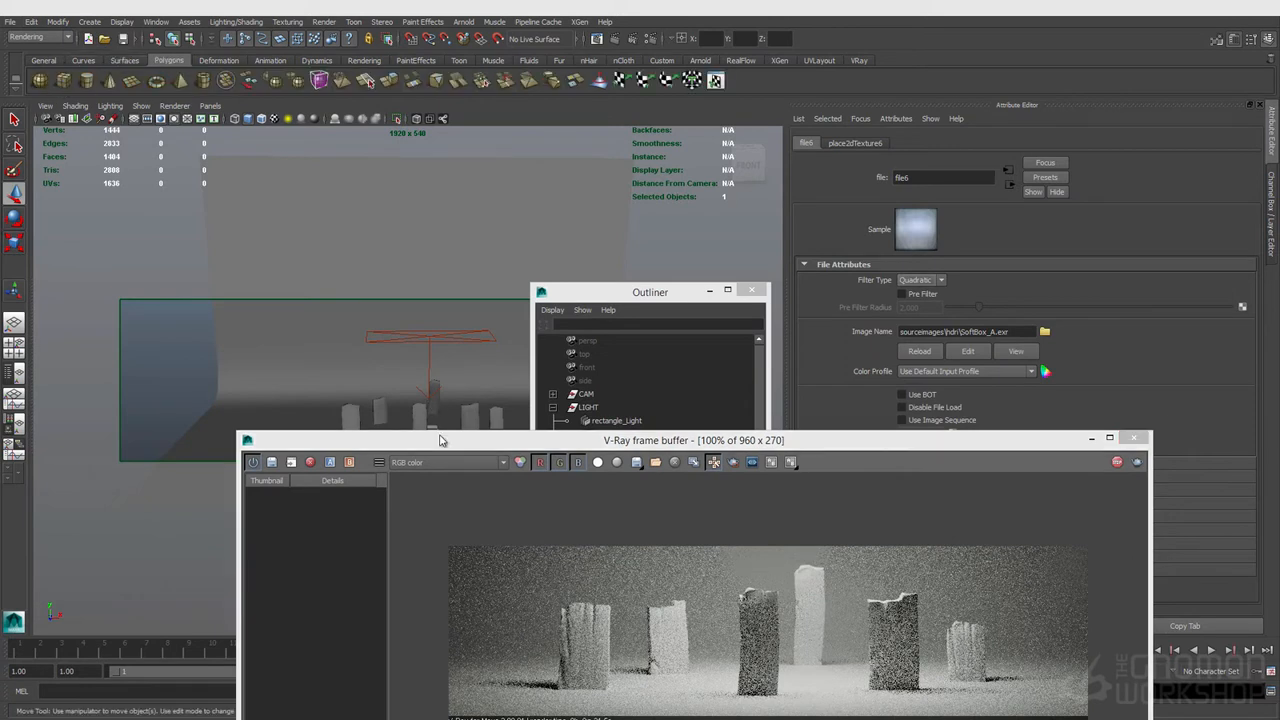
left_click_drag(445, 450, 463, 489)
mouse_move(428, 427)
left_mouse_down()
mouse_move(502, 422)
mouse_move(438, 443)
left_mouse_up()
key("r")
key("q")
Step: Assign a new VRayMtl to the sphere and set its reflection color to white
right_click(446, 405)
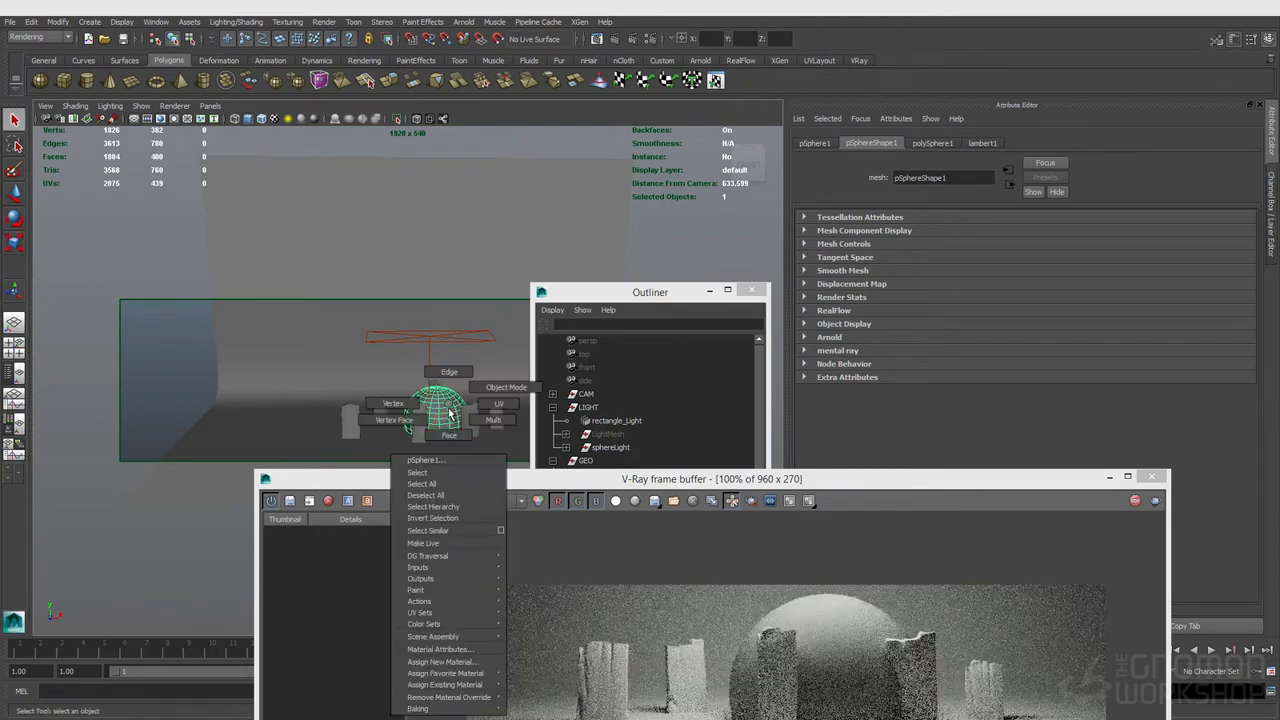
left_click(475, 662)
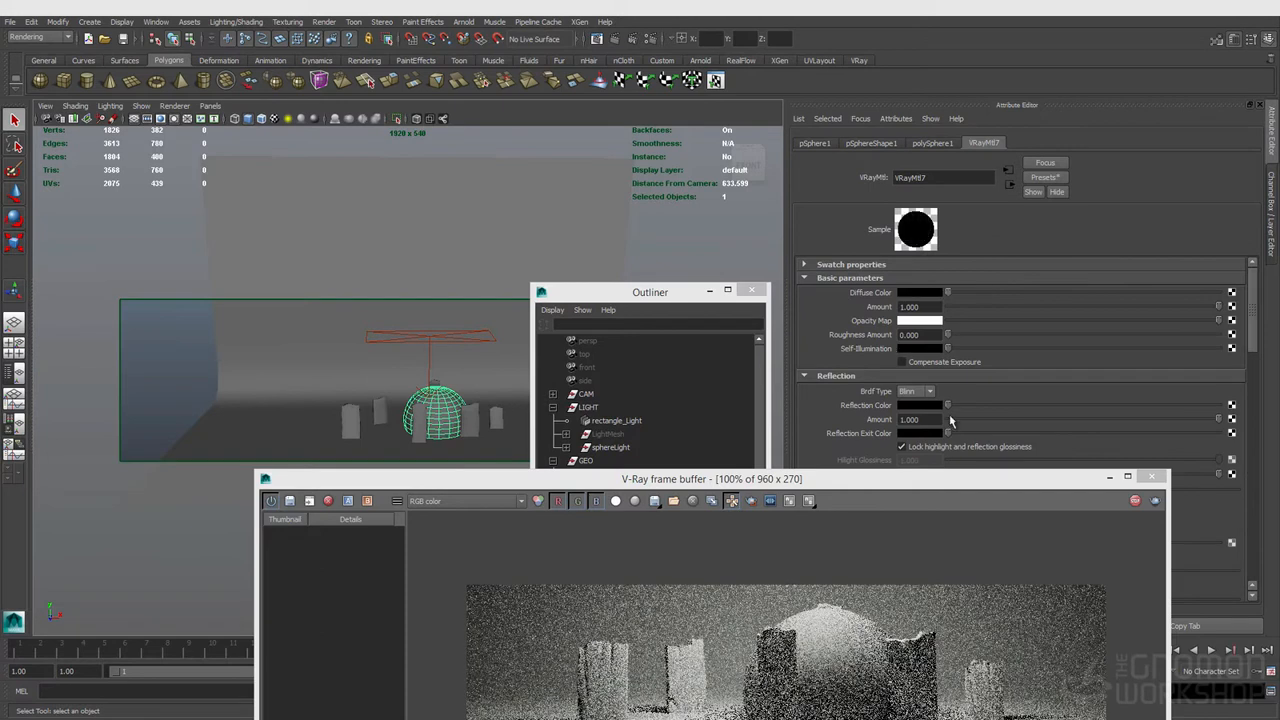
left_click_drag(1163, 420, 1226, 422)
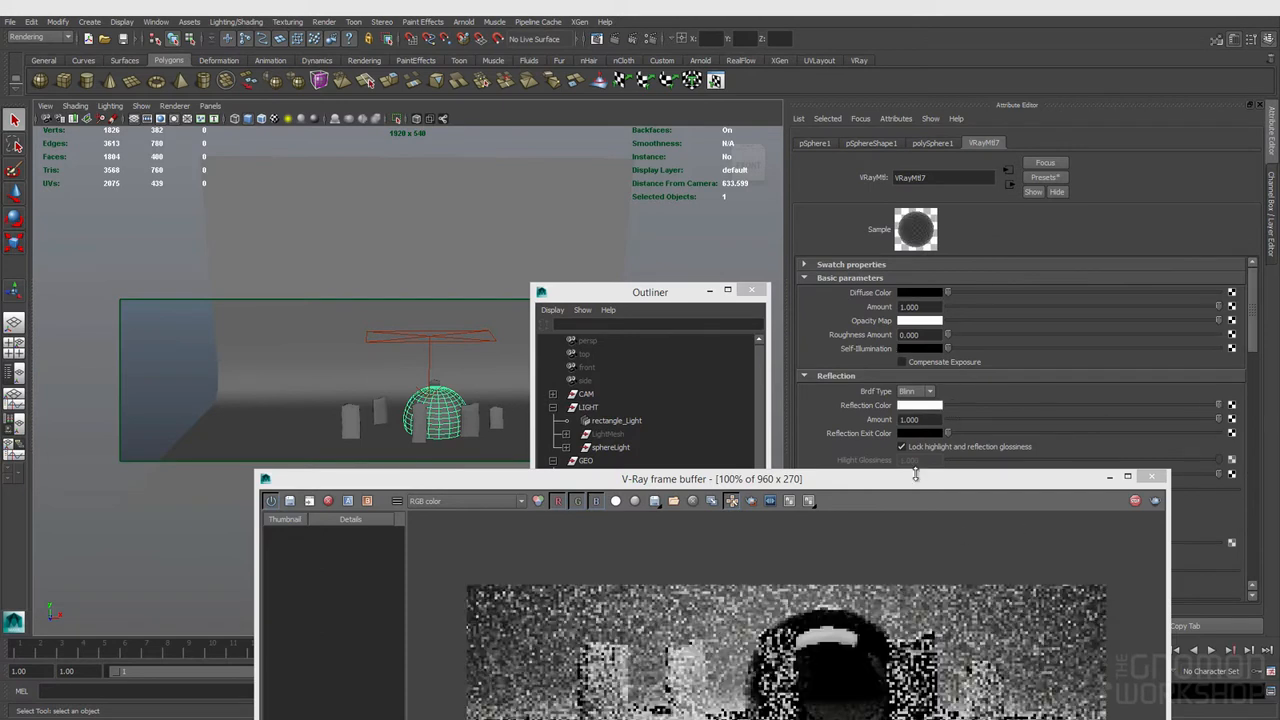
Step: Zoom into the IPR render to inspect the softbox reflection on the sphere
left_click_drag(875, 485, 682, 225)
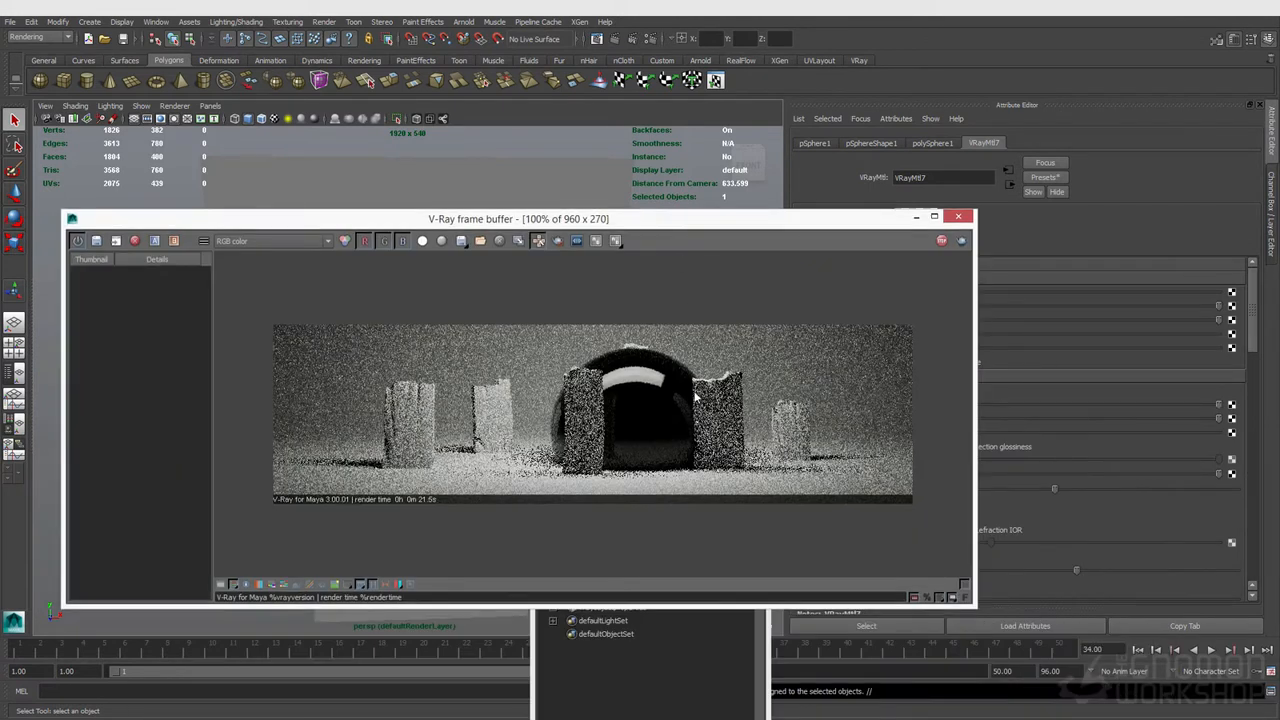
scroll(609, 388, "up", 1)
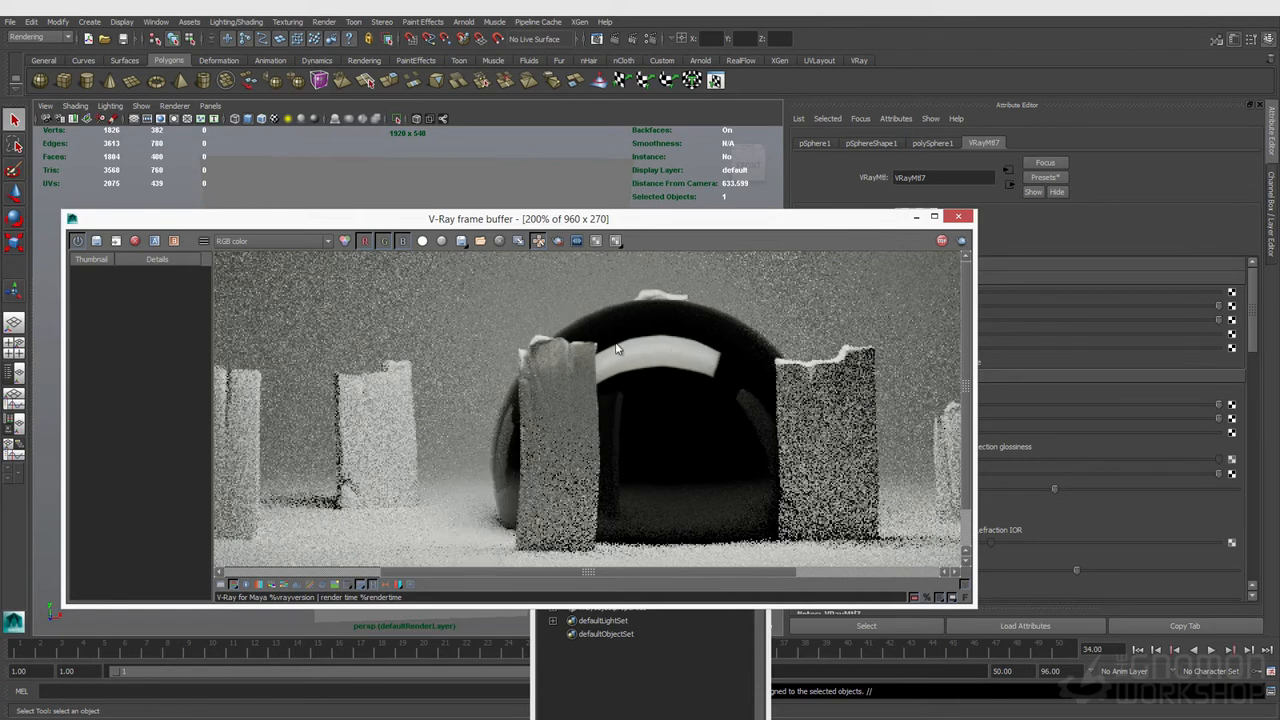
left_click_drag(707, 226, 507, 262)
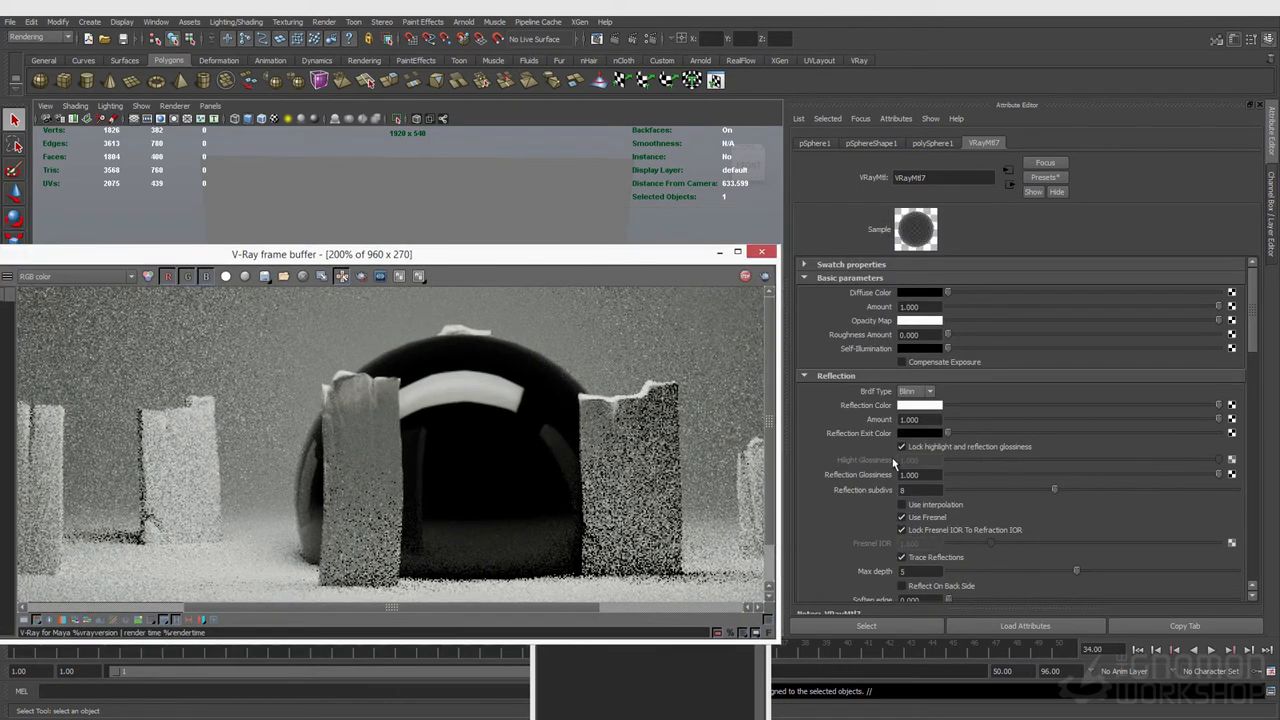
scroll(1011, 520, "down", 8)
scroll(1011, 516, "down", 1)
scroll(1011, 516, "up", 5)
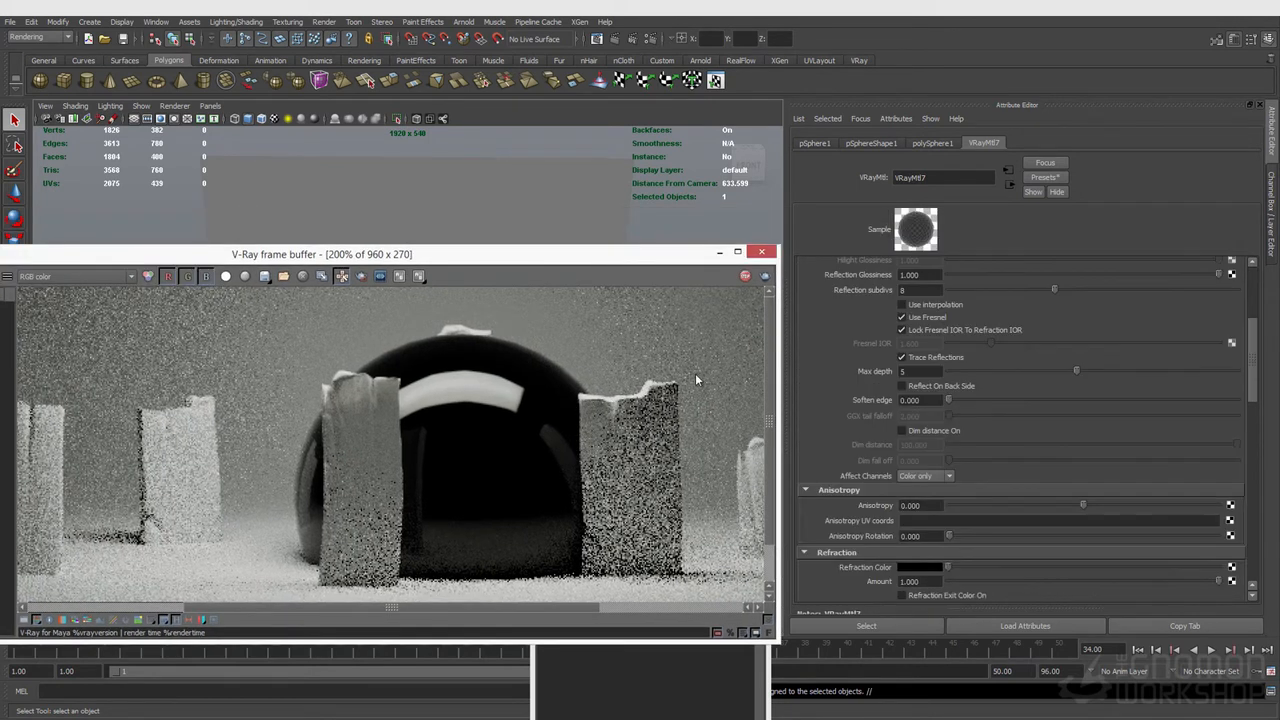
left_click_drag(530, 262, 536, 467)
Step: Select the rectangle light and enable Skylight Portal in its options
left_click(438, 351)
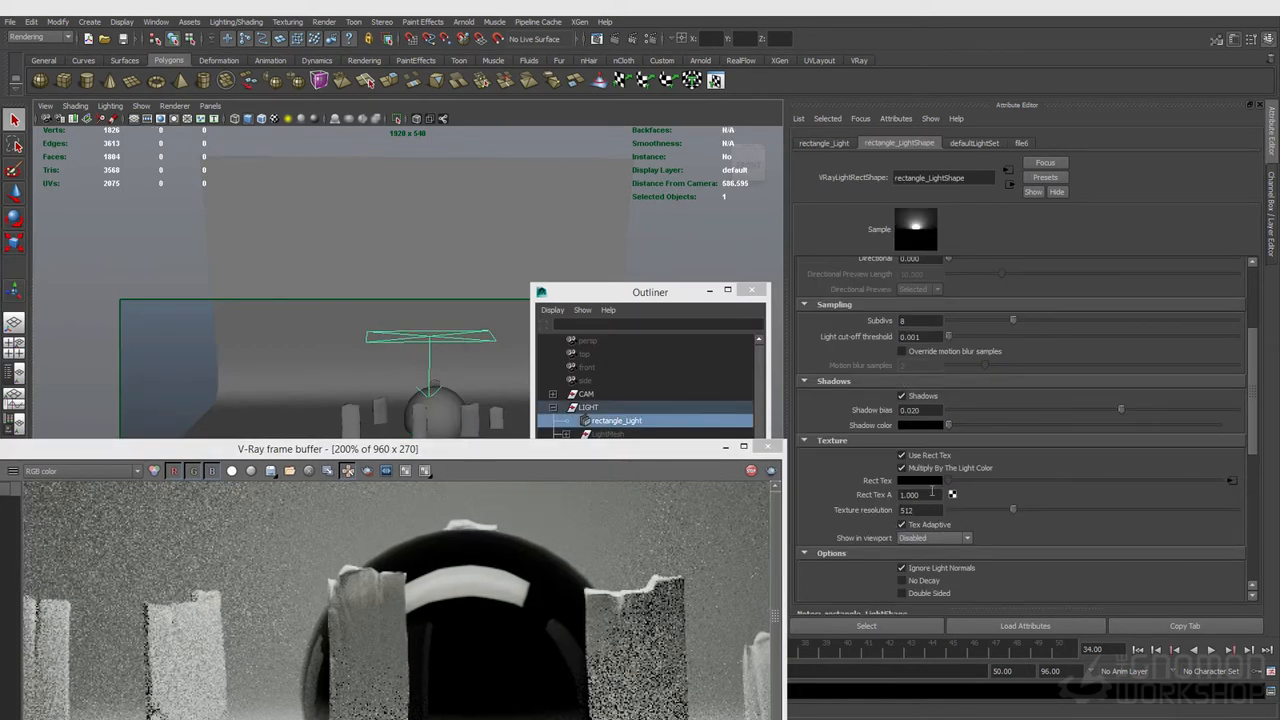
scroll(962, 540, "down", 4)
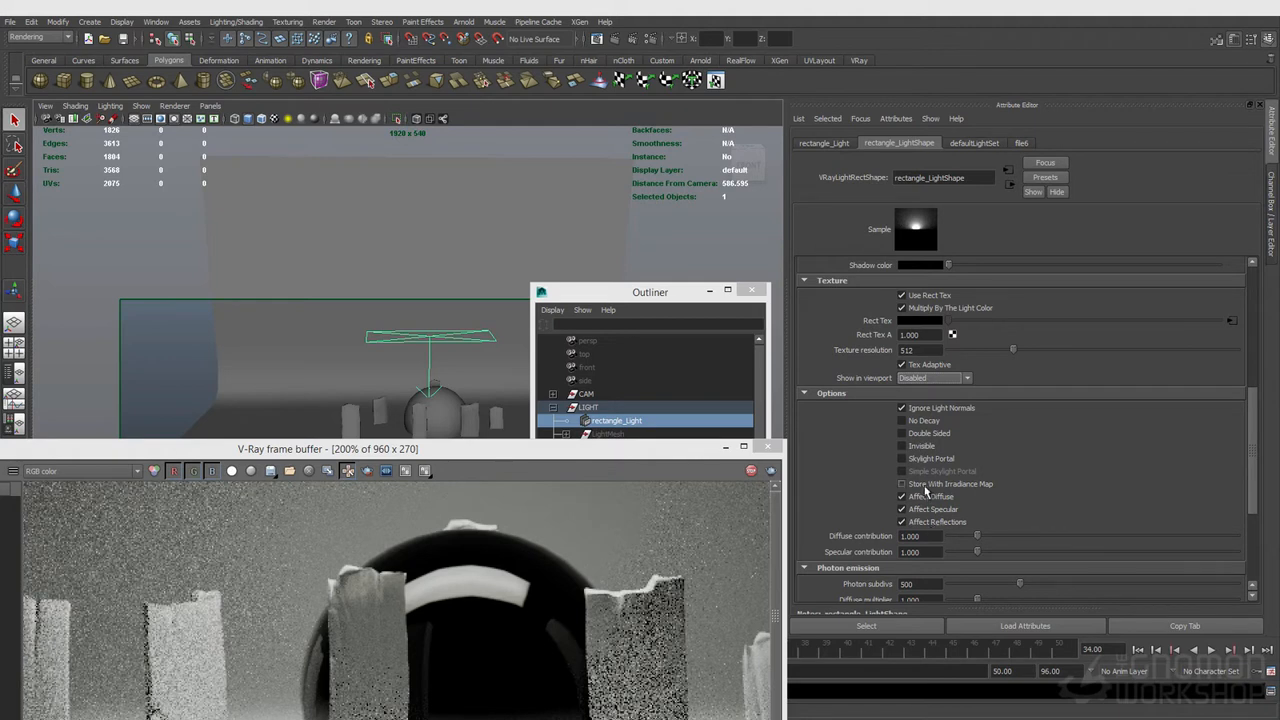
left_click(902, 460)
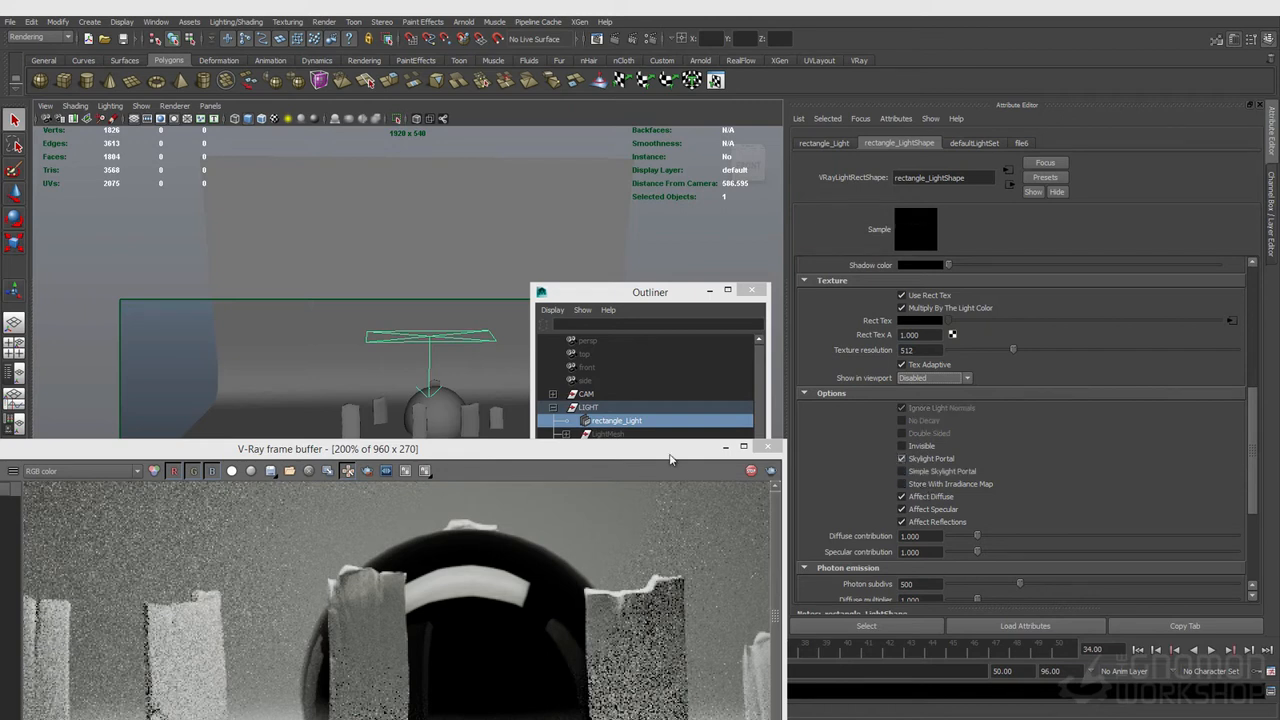
left_click_drag(481, 461, 470, 320)
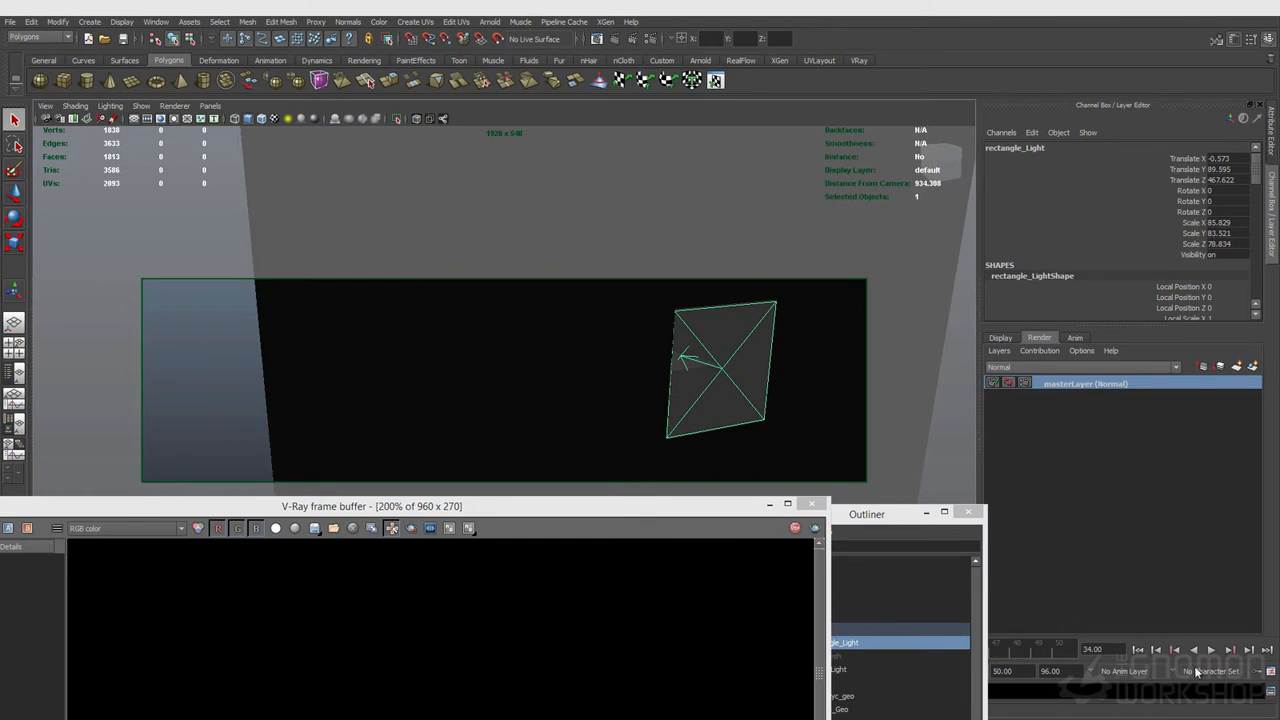
Step: Orbit the viewport to examine the rectangle light from behind the backdrop
left_click_drag(602, 387, 566, 361, "alt")
right_click_drag(566, 361, 466, 386, "alt")
left_click(466, 386)
mouse_move(420, 352)
left_mouse_down("alt")
mouse_move(478, 368)
mouse_move(383, 340)
left_mouse_up("alt")
key("4")
key("5")
right_click_drag(383, 340, 451, 331, "alt")
mouse_move(451, 331)
left_mouse_down("alt")
mouse_move(437, 427)
mouse_move(429, 403)
mouse_move(397, 409)
mouse_move(347, 366)
mouse_move(449, 374)
left_mouse_up("alt")
left_click(341, 365)
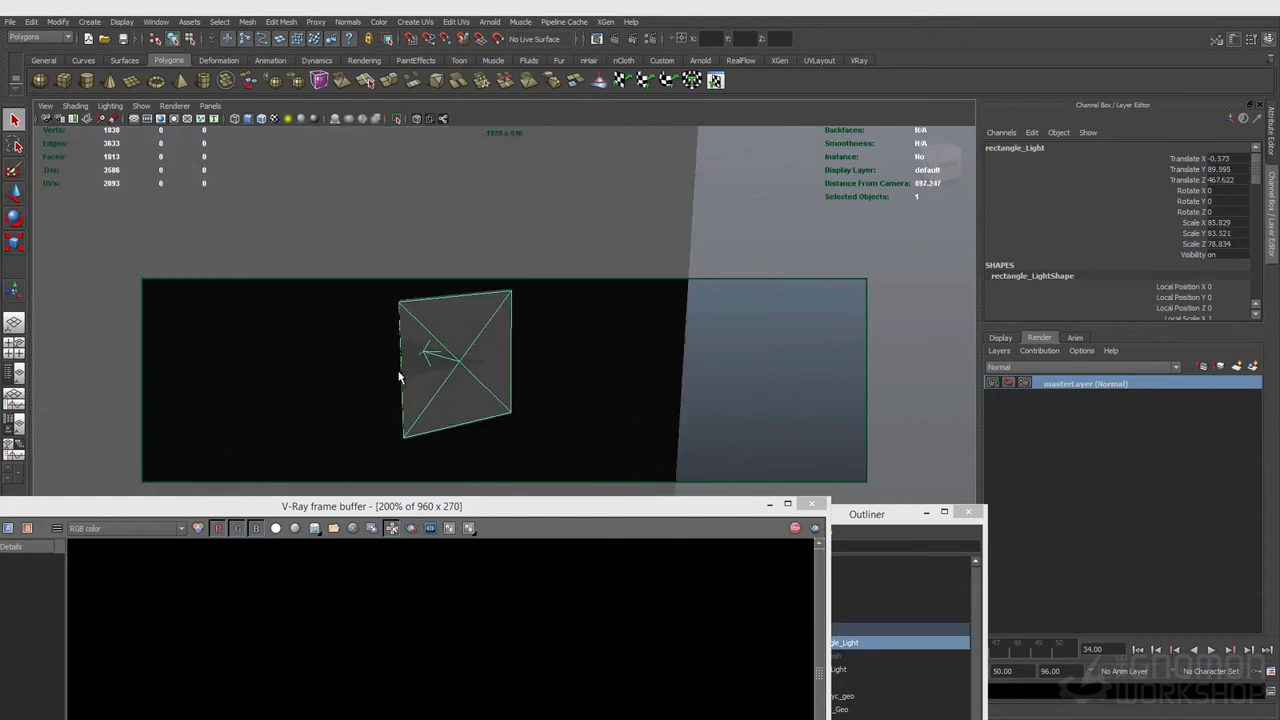
left_click(823, 584)
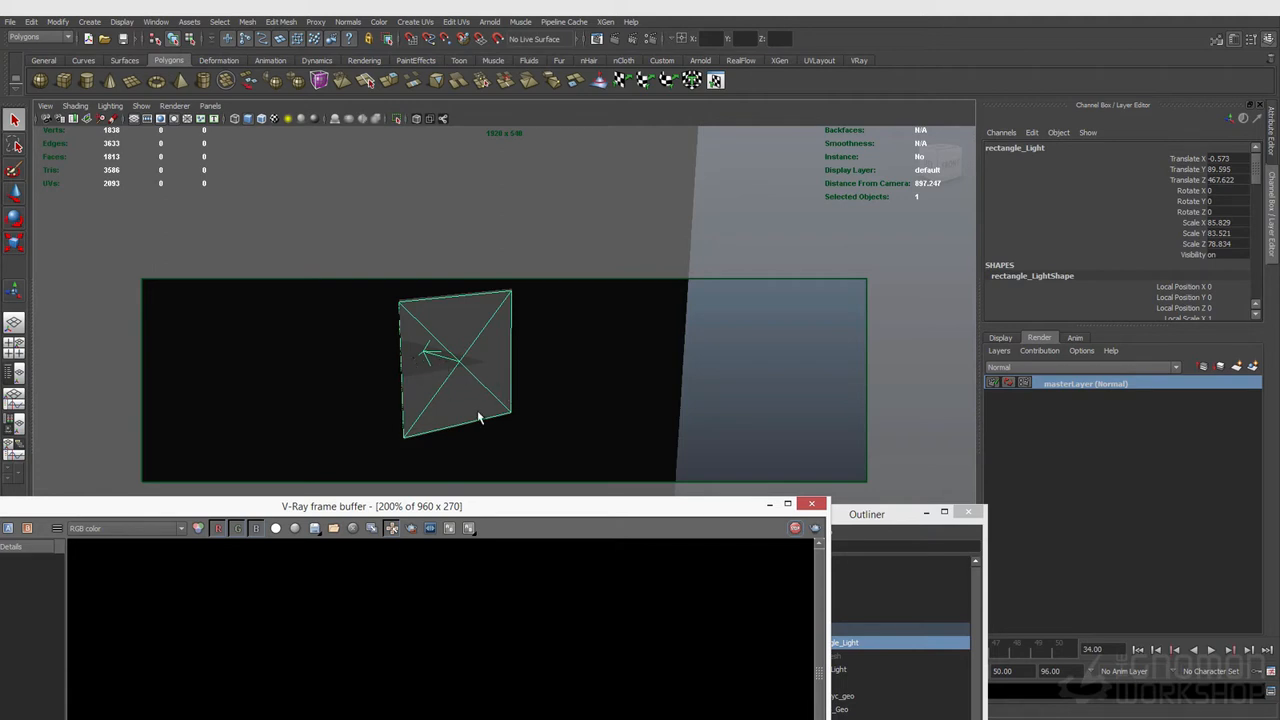
left_click_drag(586, 508, 685, 536)
Step: Enable Override Environment in V-Ray render settings and connect a file texture as the background texture
left_click(650, 39)
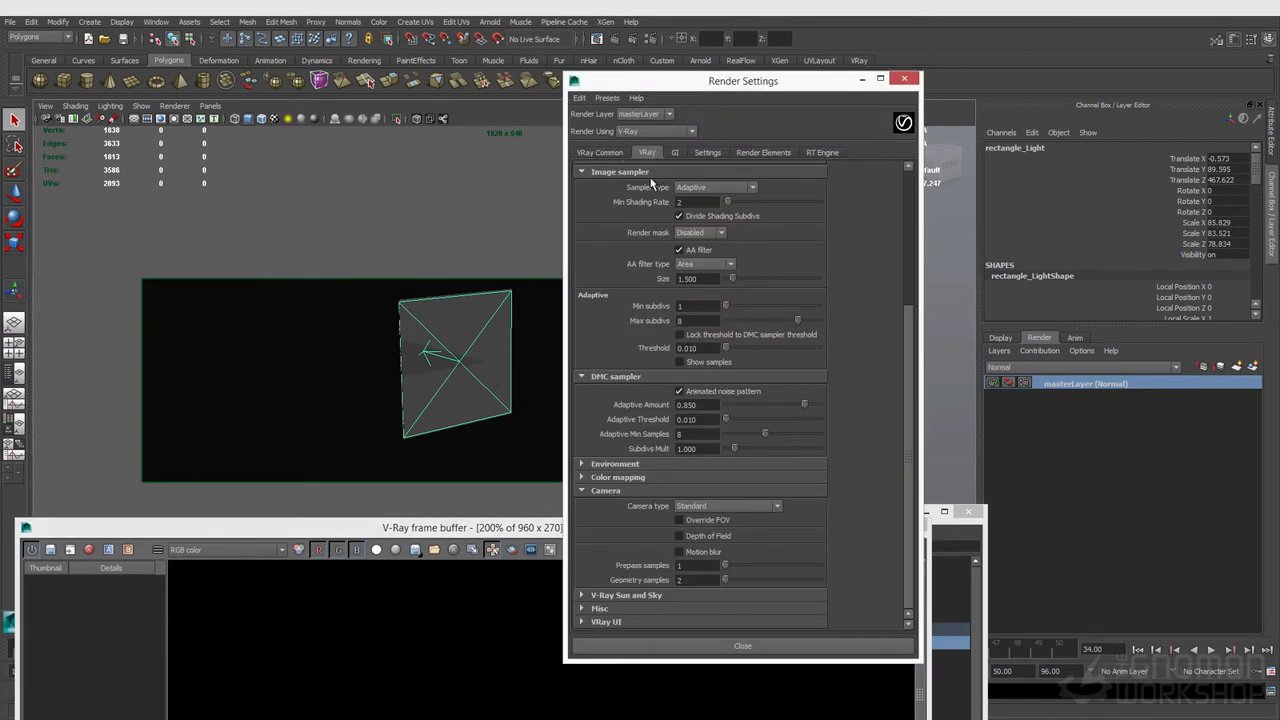
left_click(631, 463)
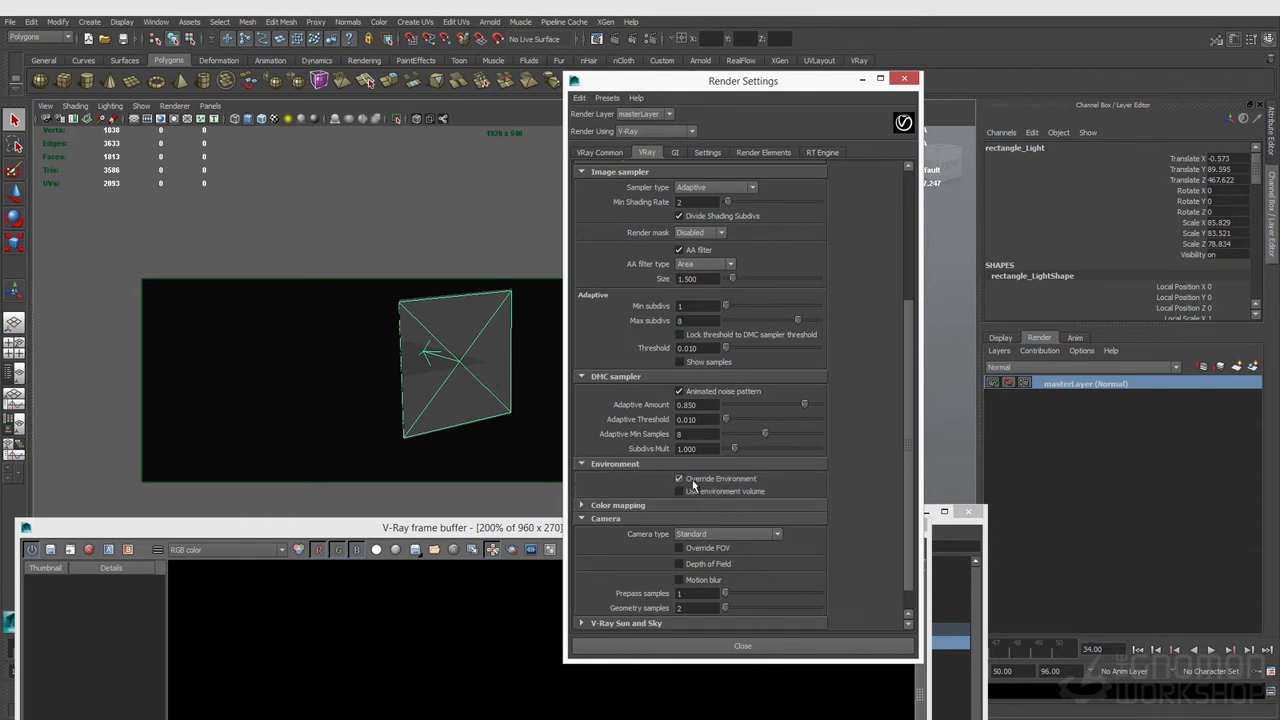
left_click(808, 528)
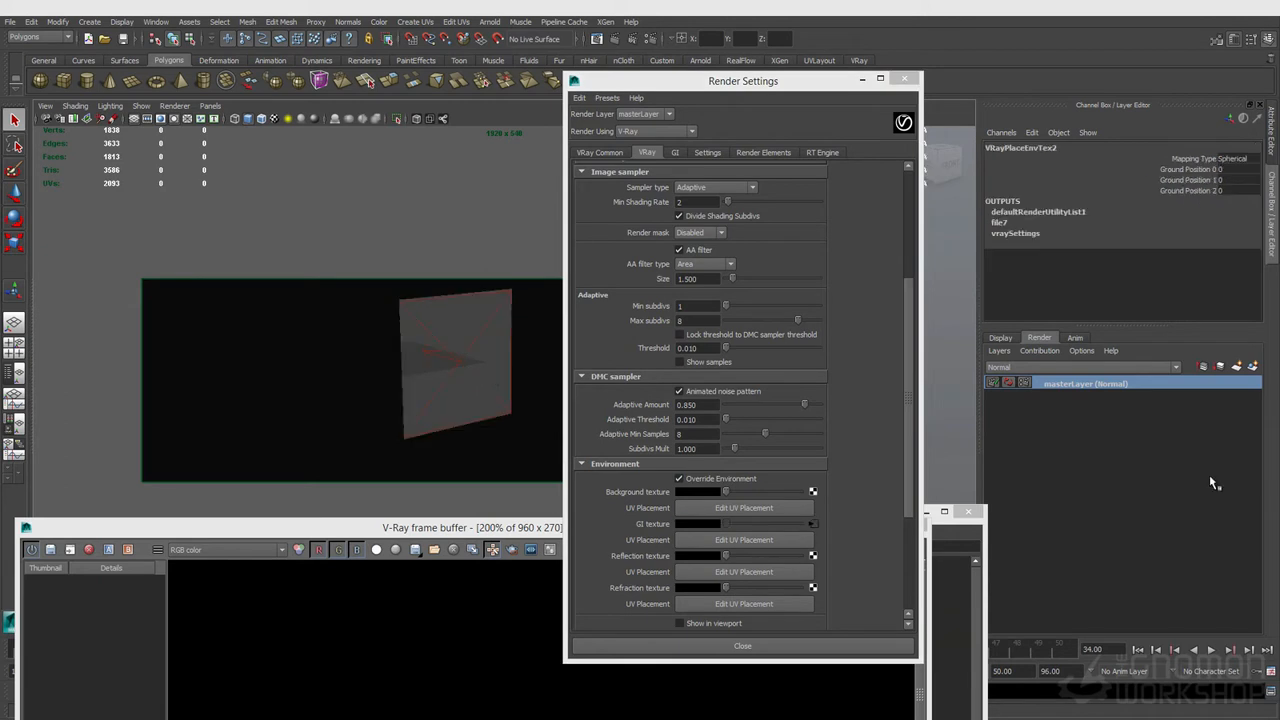
left_click(1272, 152)
left_click_drag(830, 88, 560, 77)
Step: Load Backyard_Ref.hdr from the hdri folder as the environment file texture's image
left_click(1010, 183)
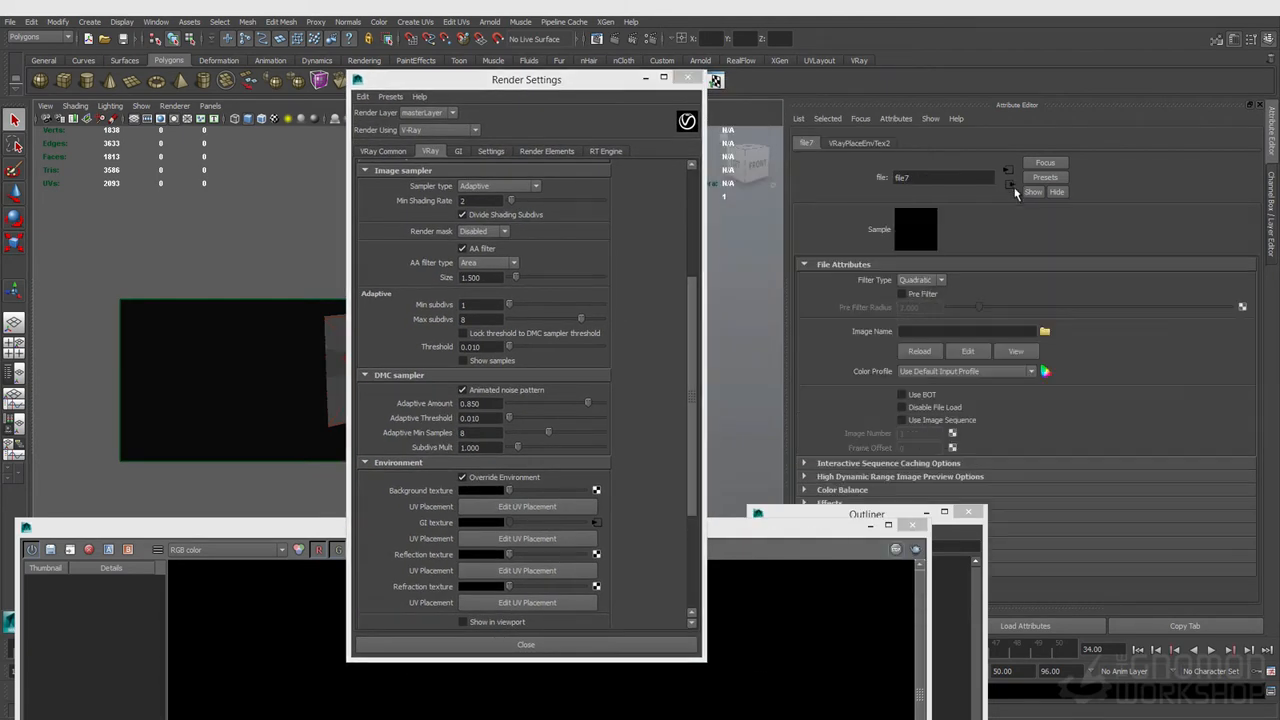
left_click(1043, 333)
left_click(386, 298)
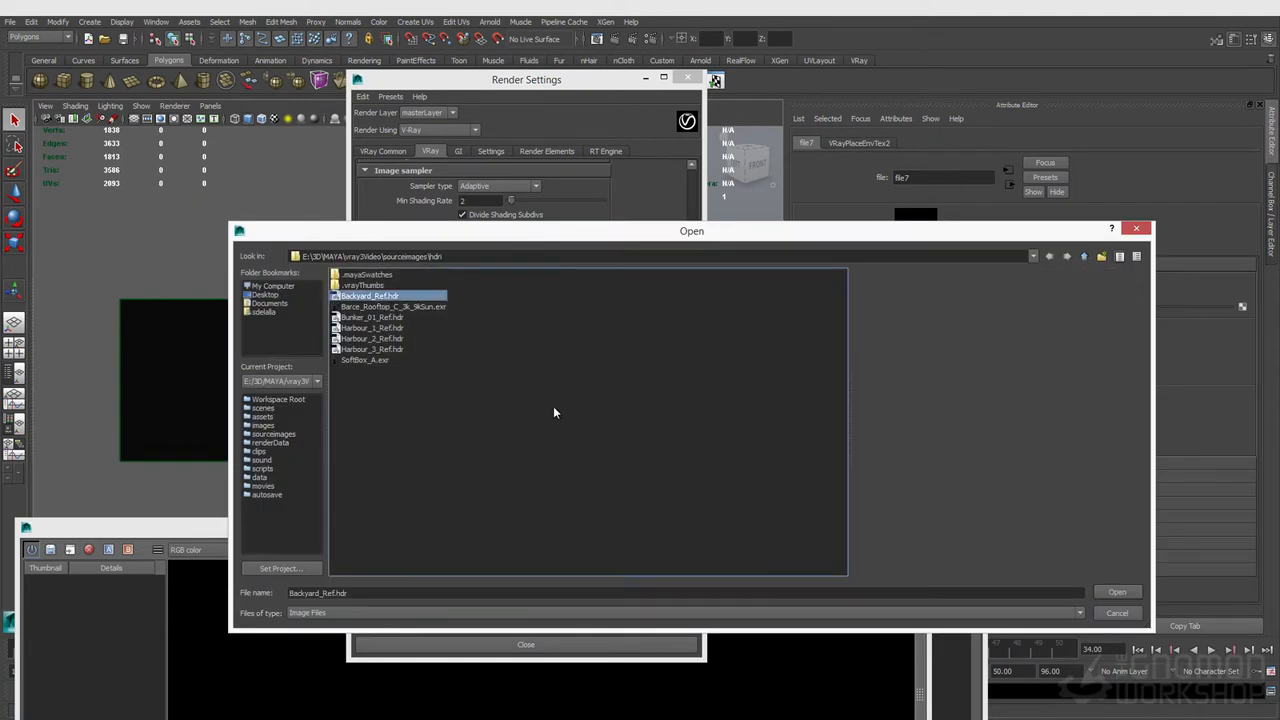
left_click(1119, 593)
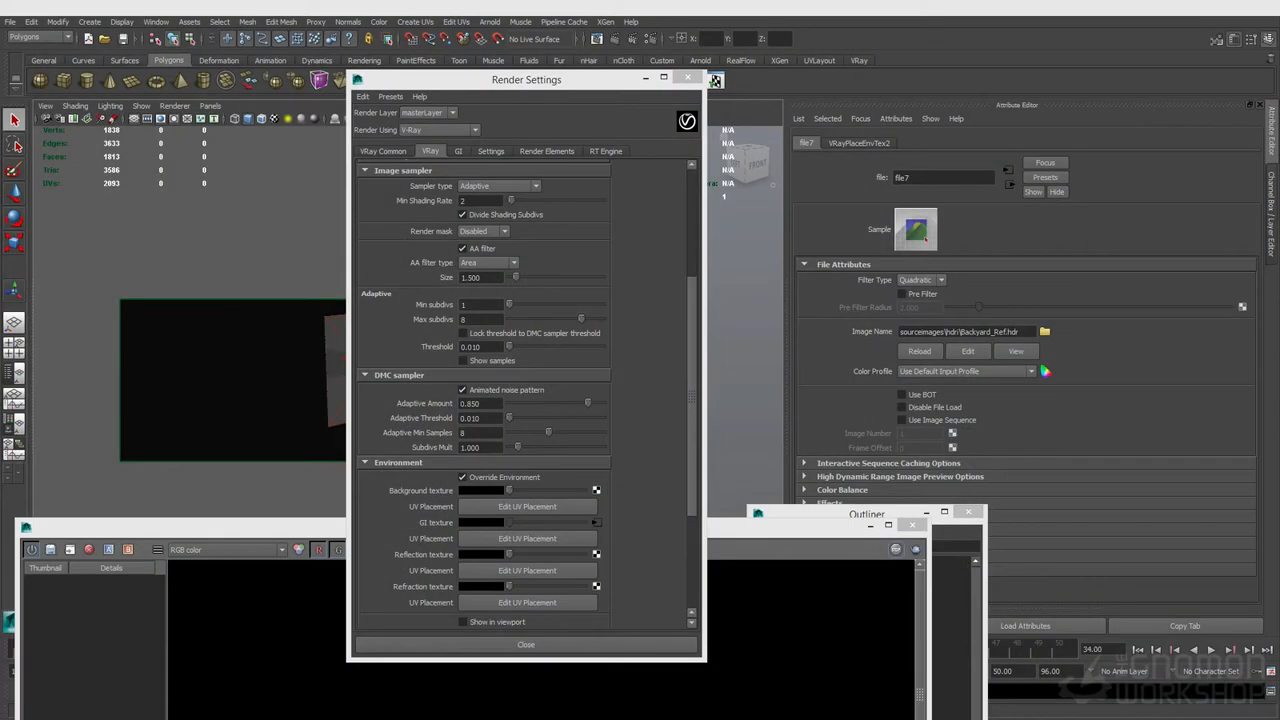
Step: Browse the Dutch 360 HDR shop website as a source for HDRI images
left_click_drag(1265, 421, 320, 162)
scroll(448, 453, "down", 1, "ctrl")
scroll(448, 453, "down", 1, "ctrl")
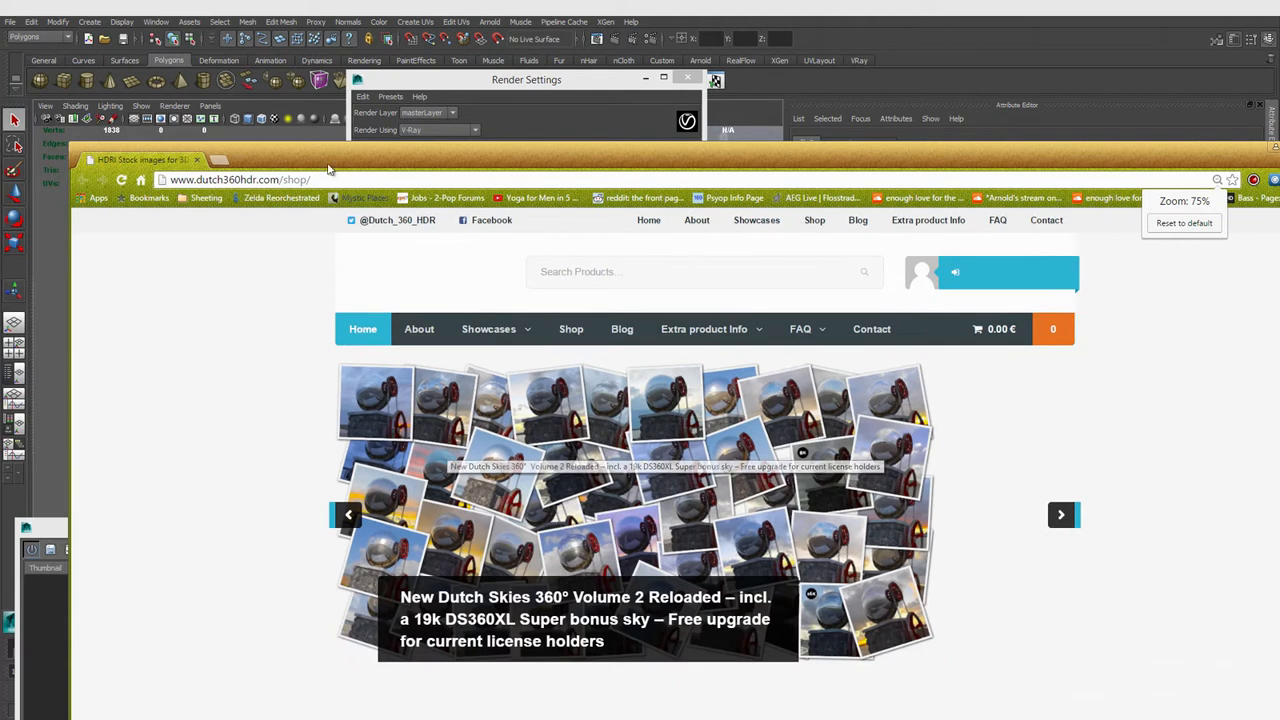
left_click_drag(279, 147, 1279, 150)
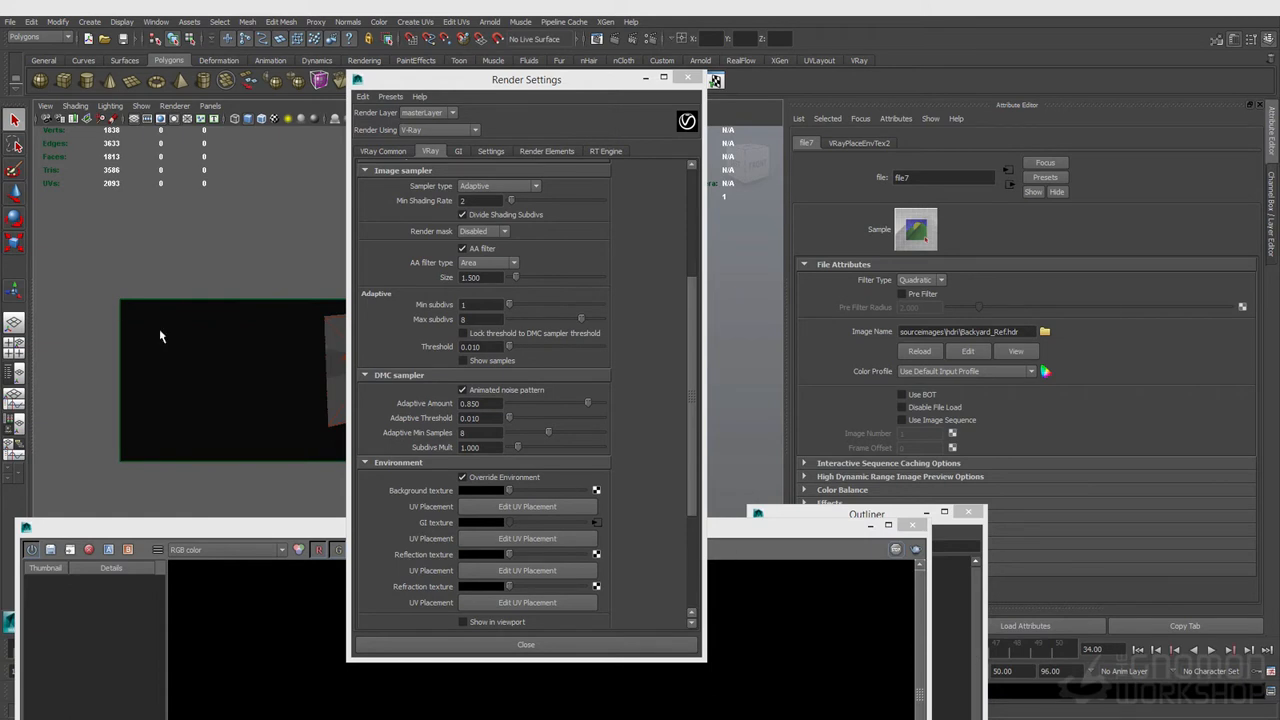
left_click_drag(790, 524, 938, 240)
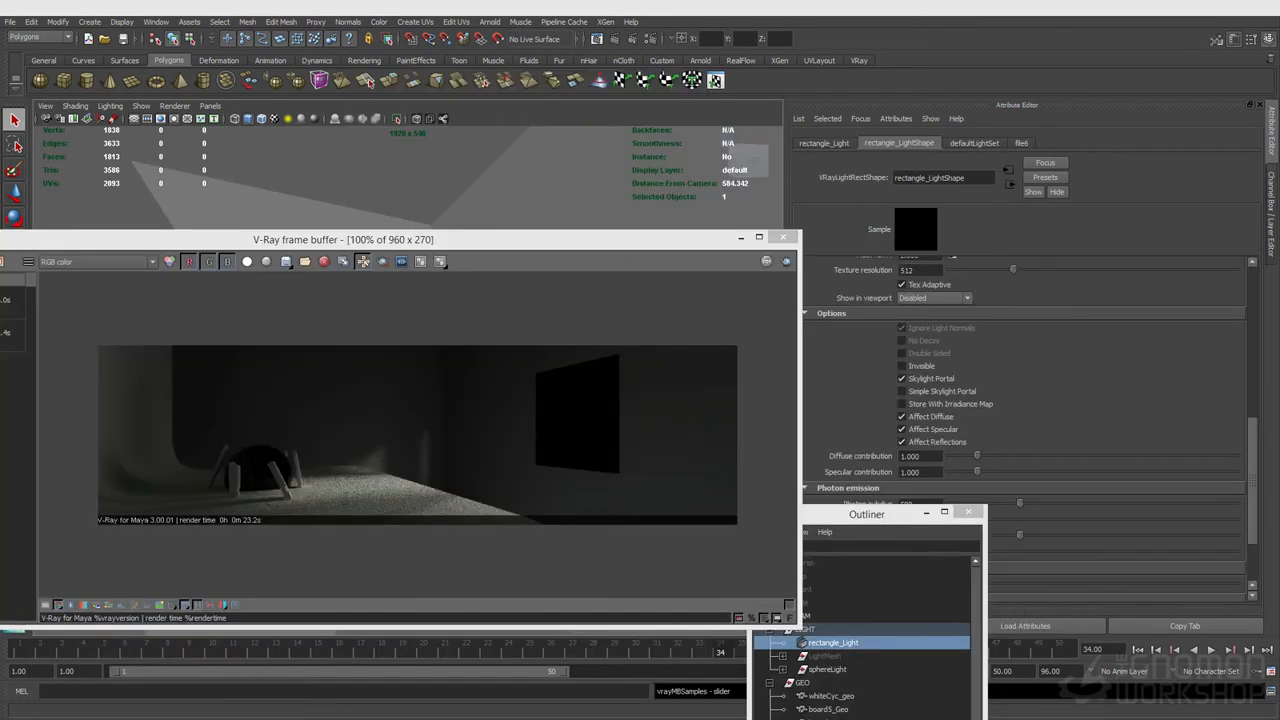
left_click(437, 241)
left_click_drag(437, 241, 509, 230)
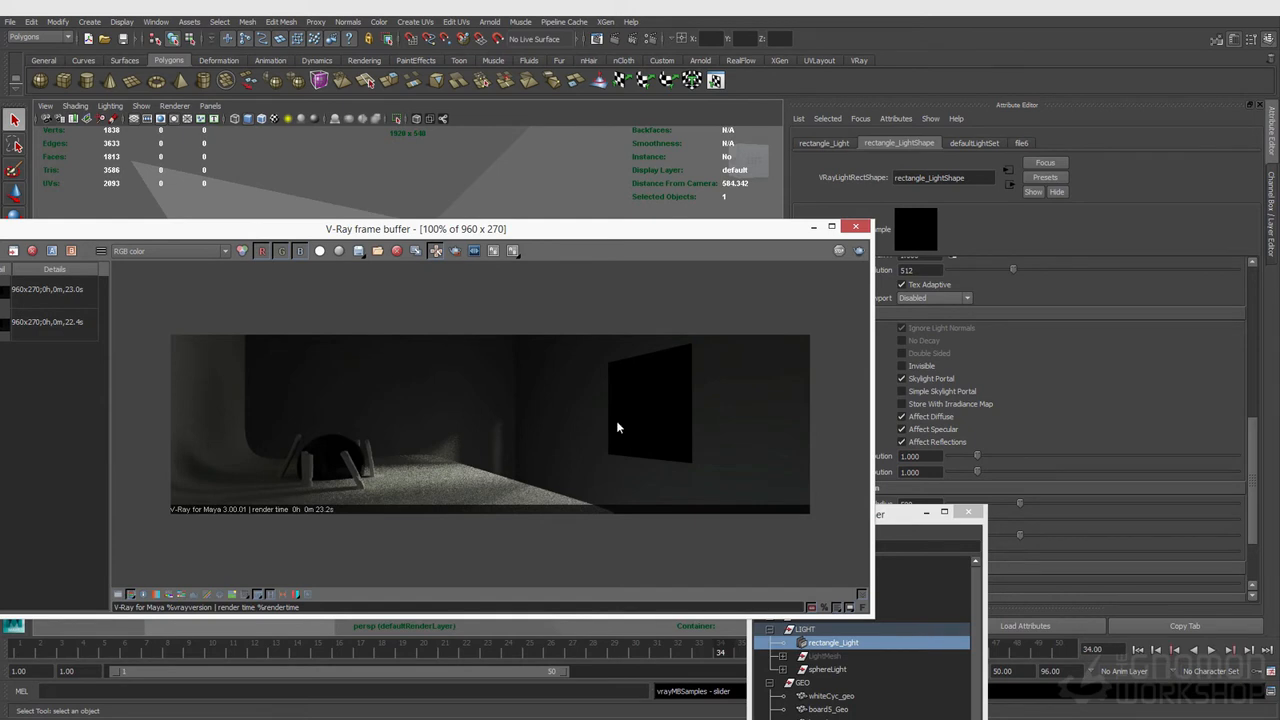
left_click_drag(602, 230, 566, 488)
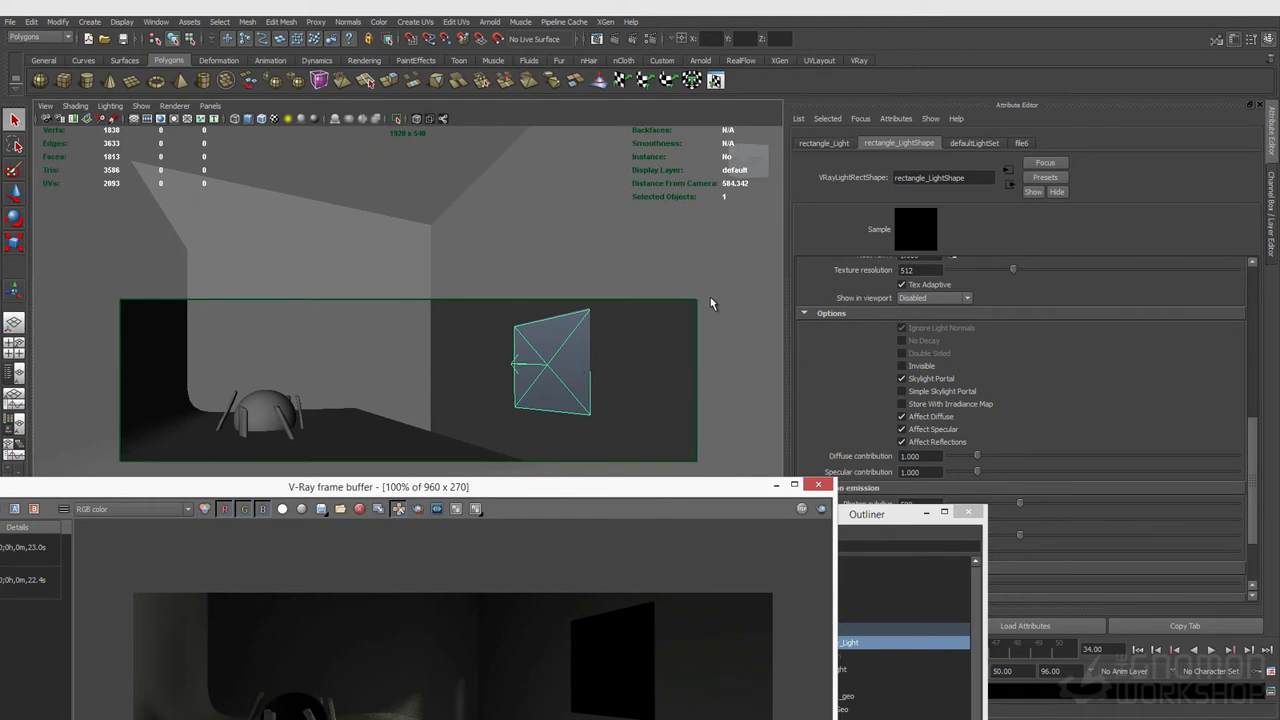
Step: Open the environment file texture and view its HDR image in Photoshop
left_click_drag(336, 489, 374, 429)
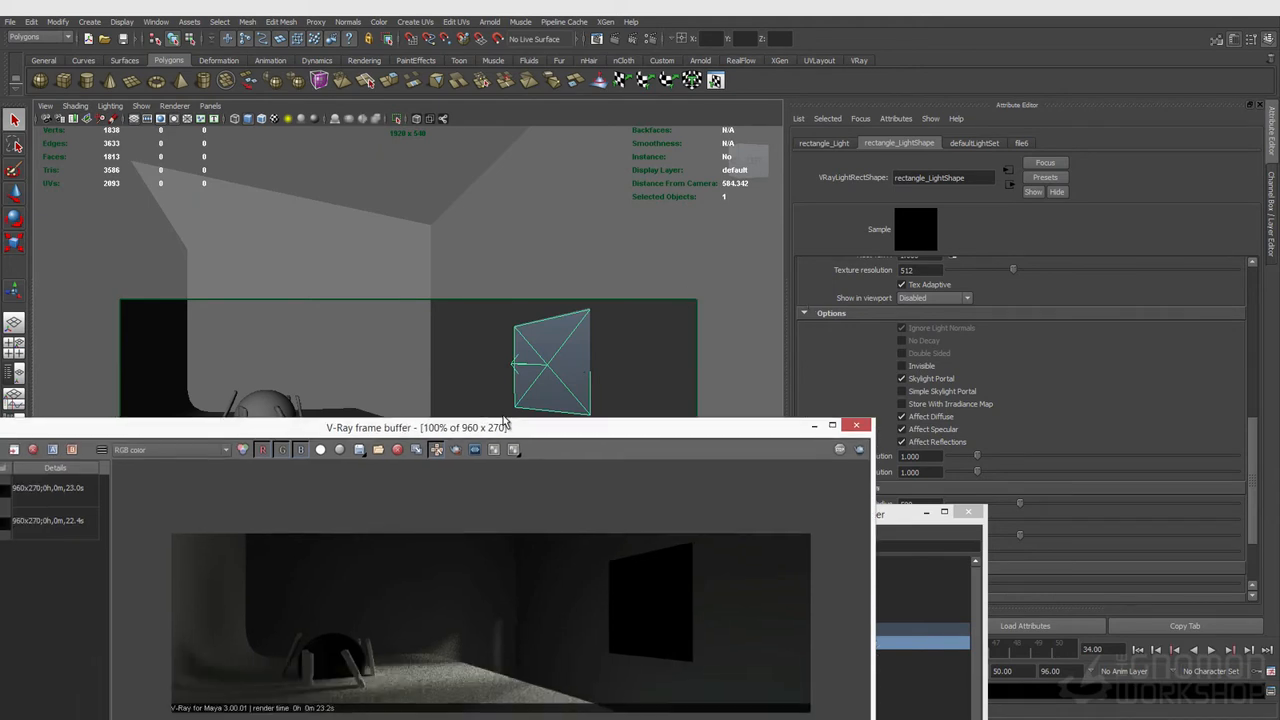
scroll(1178, 432, "up", 5)
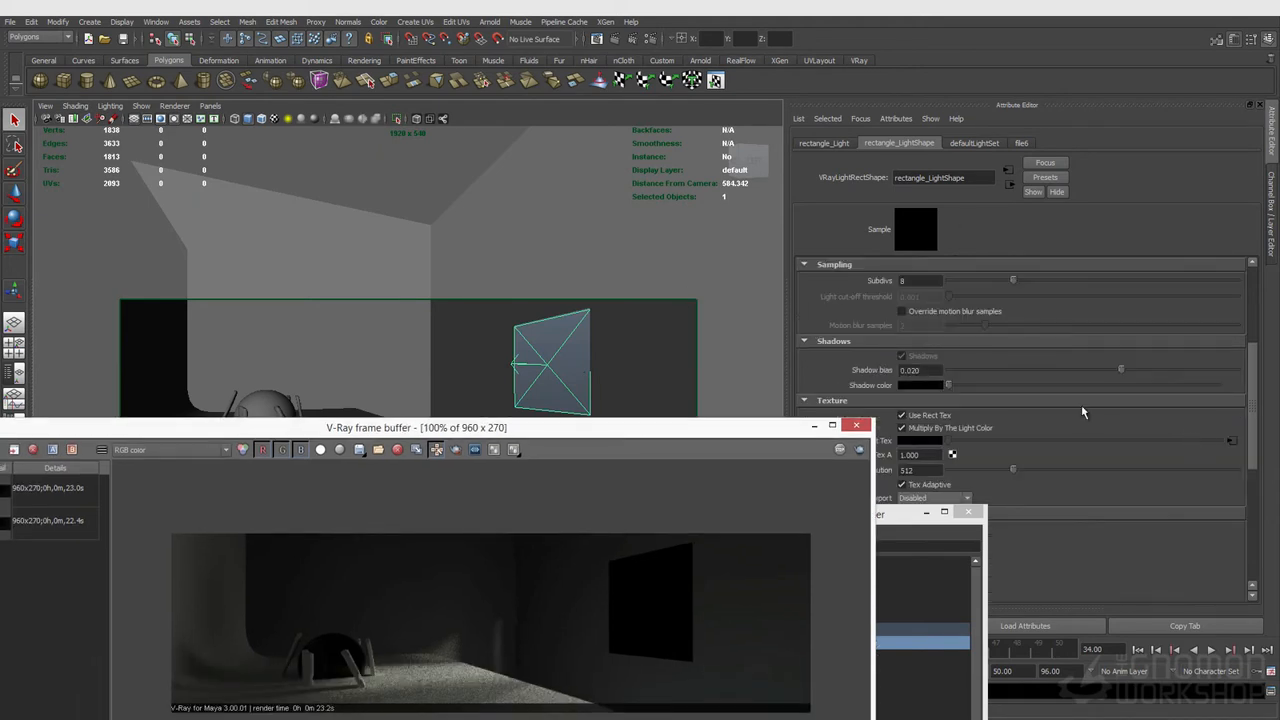
left_click(651, 39)
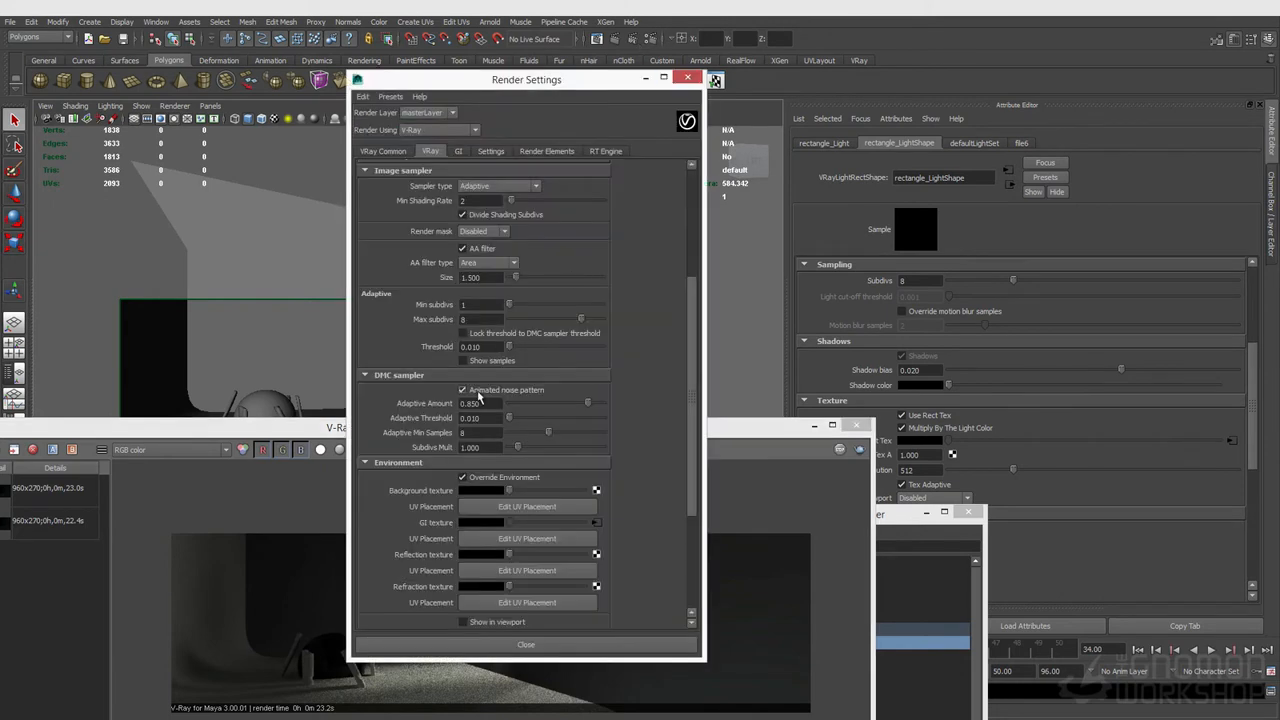
left_click(597, 522)
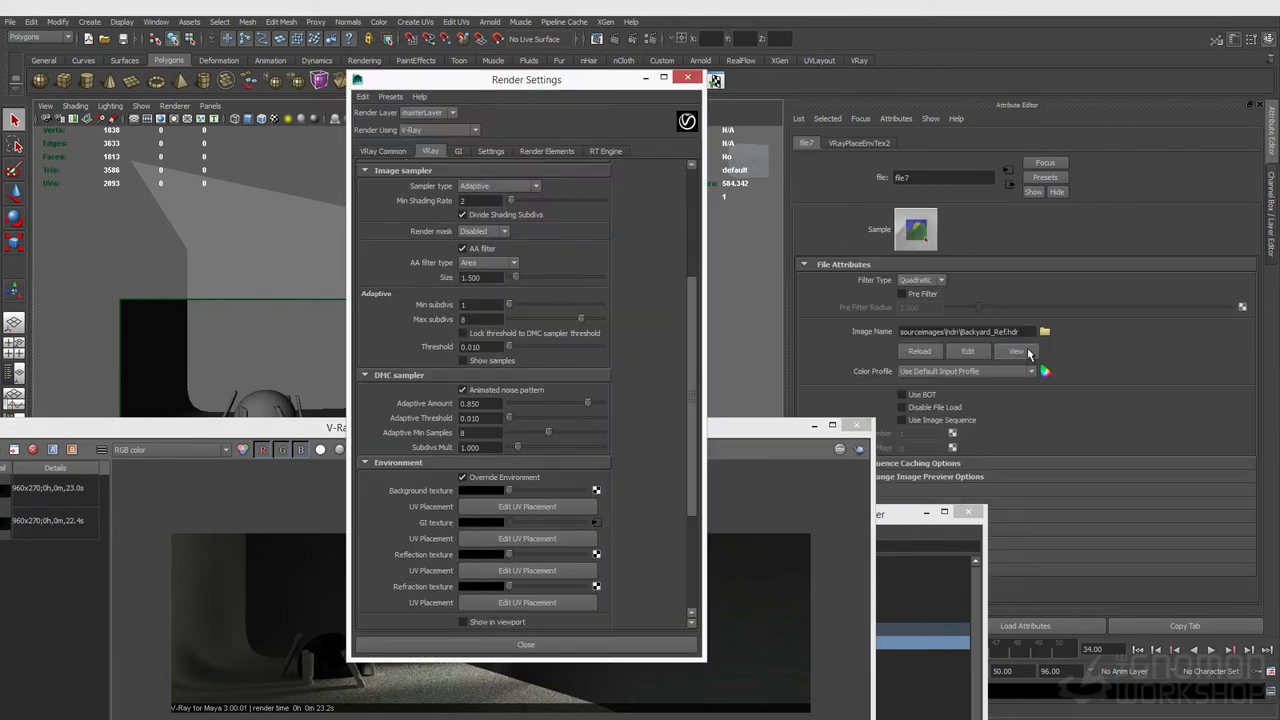
left_click(1028, 350)
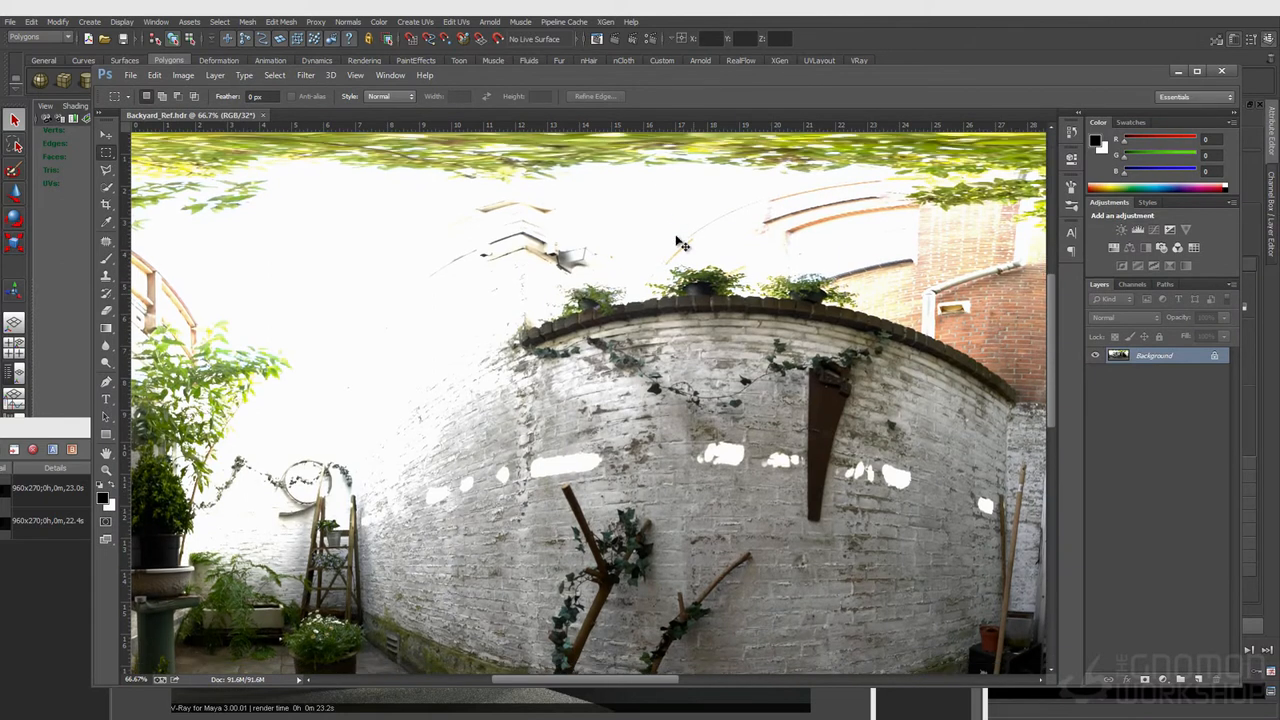
key("ctrl+minus")
key("ctrl+minus")
key("ctrl+minus")
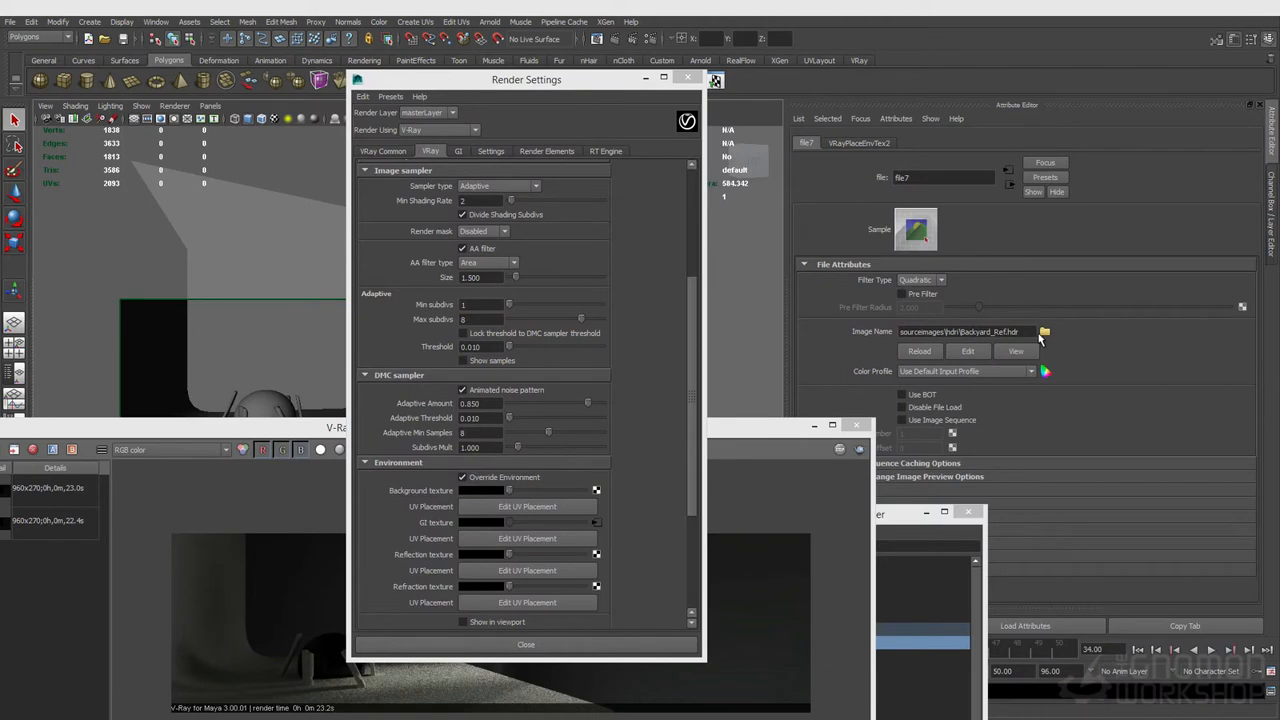
Step: Swap the environment file texture's image for Harbour_3_Ref.hdr from the hdri folder
left_click(1041, 333)
left_click(380, 350)
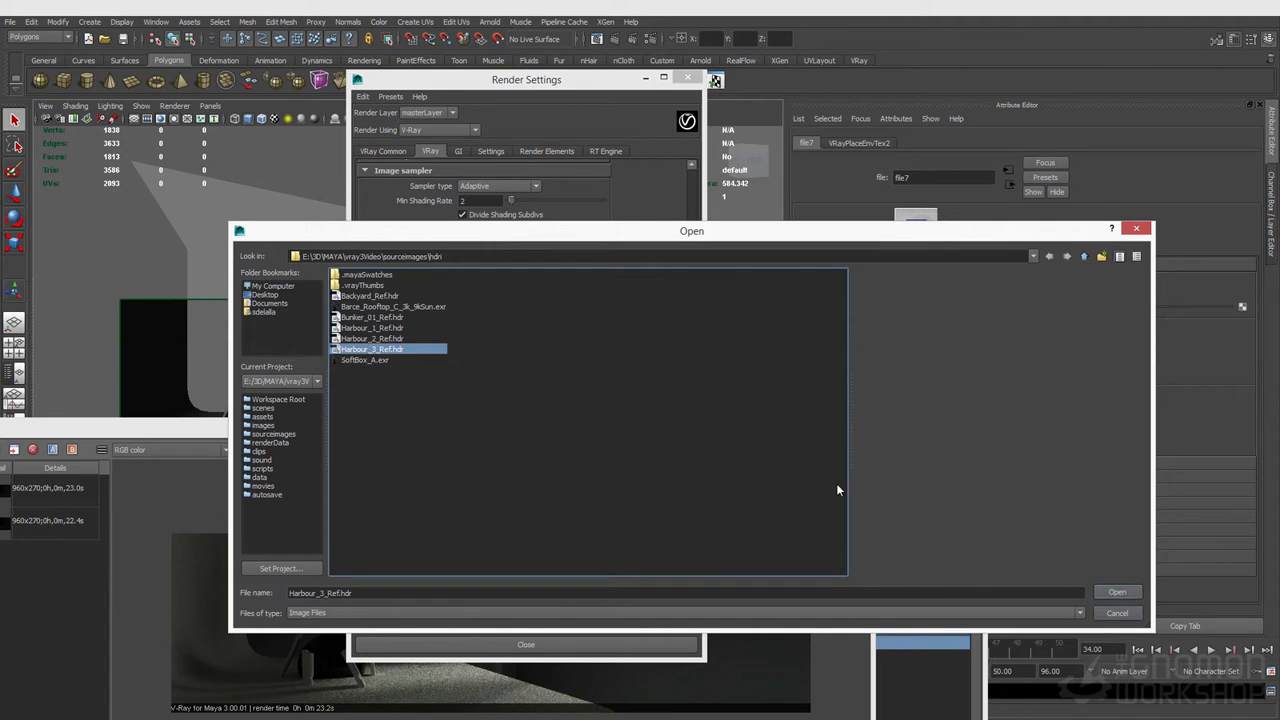
key("Escape")
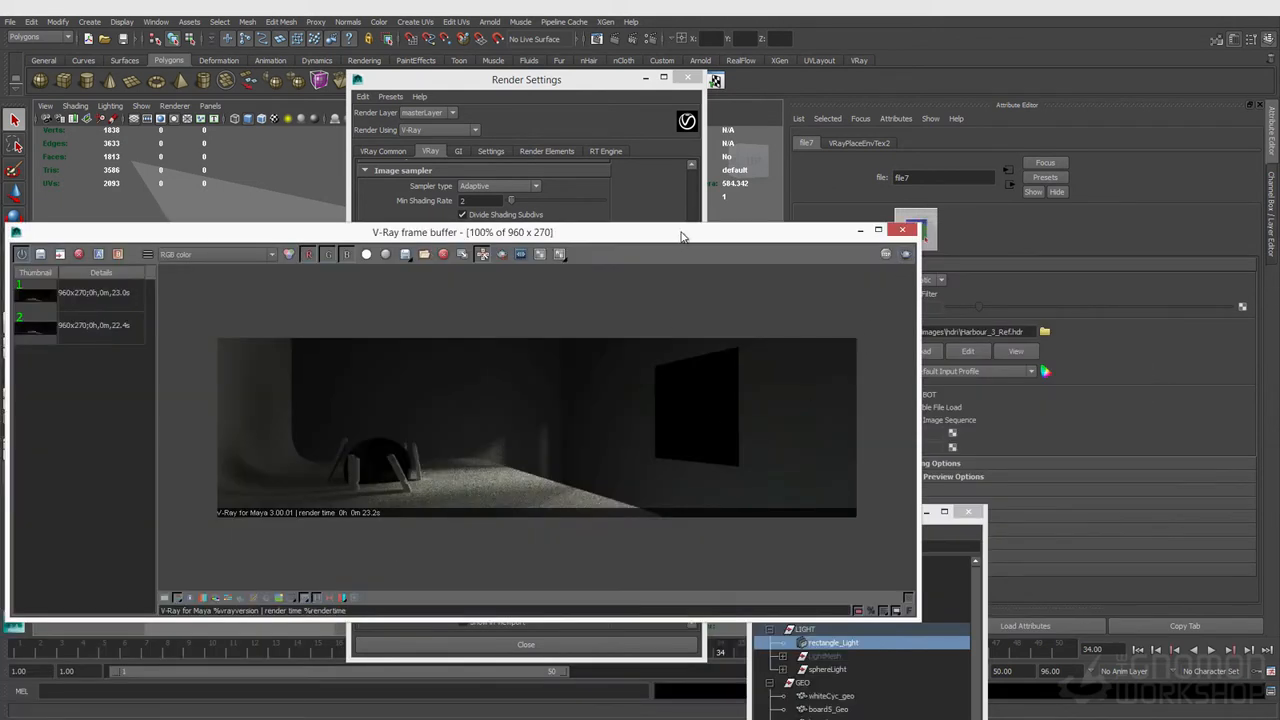
Step: Render the current frame in V-Ray with the new HDRI environment
left_click_drag(679, 237, 695, 281)
left_click(259, 233)
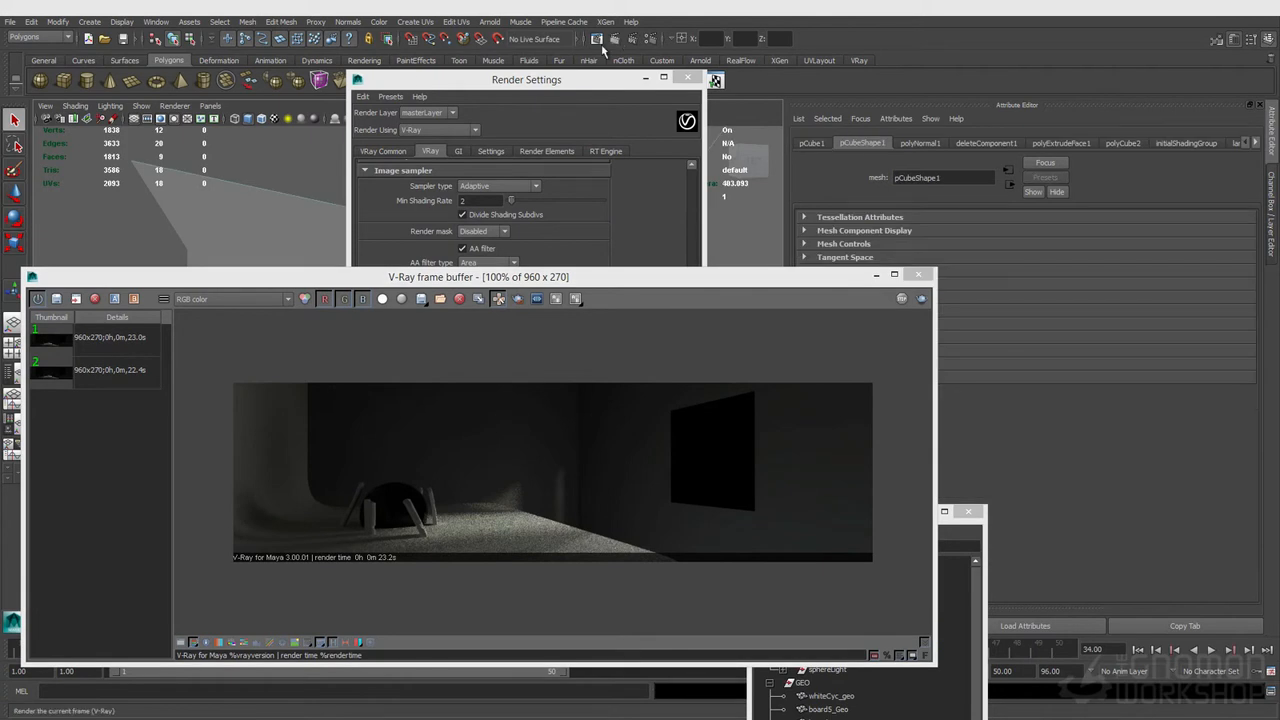
left_click(620, 41)
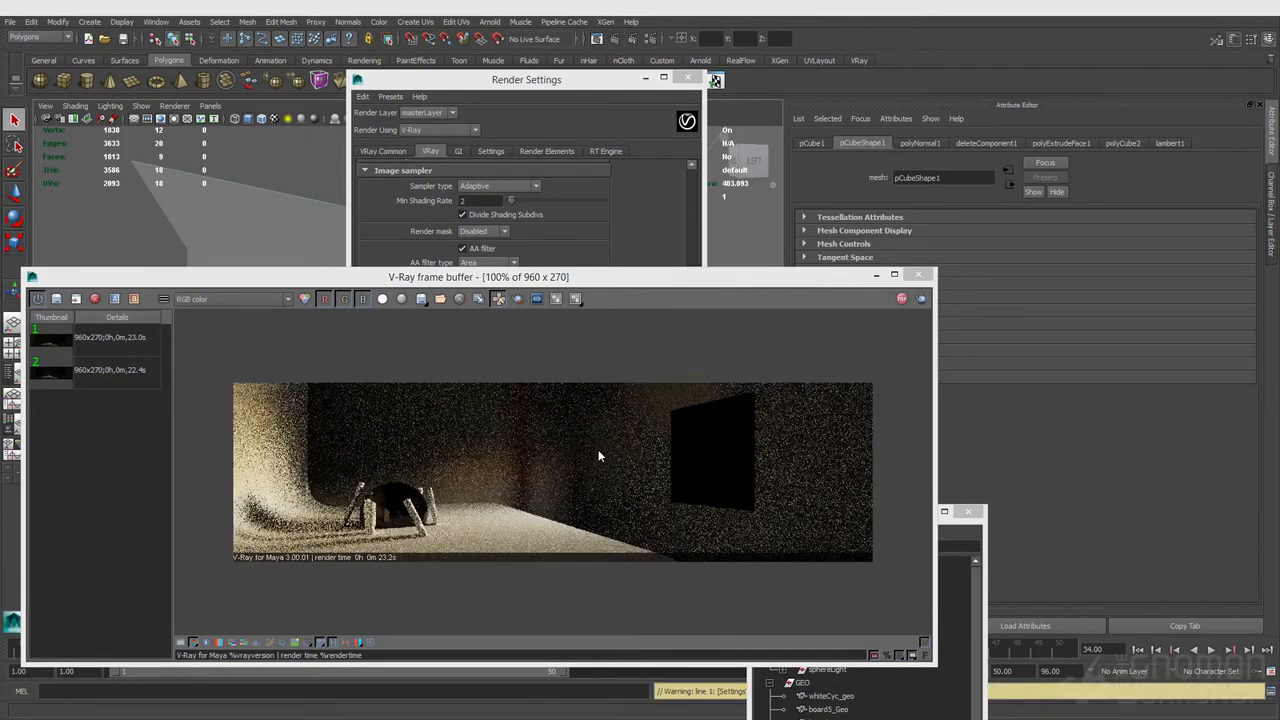
left_click_drag(663, 277, 594, 290)
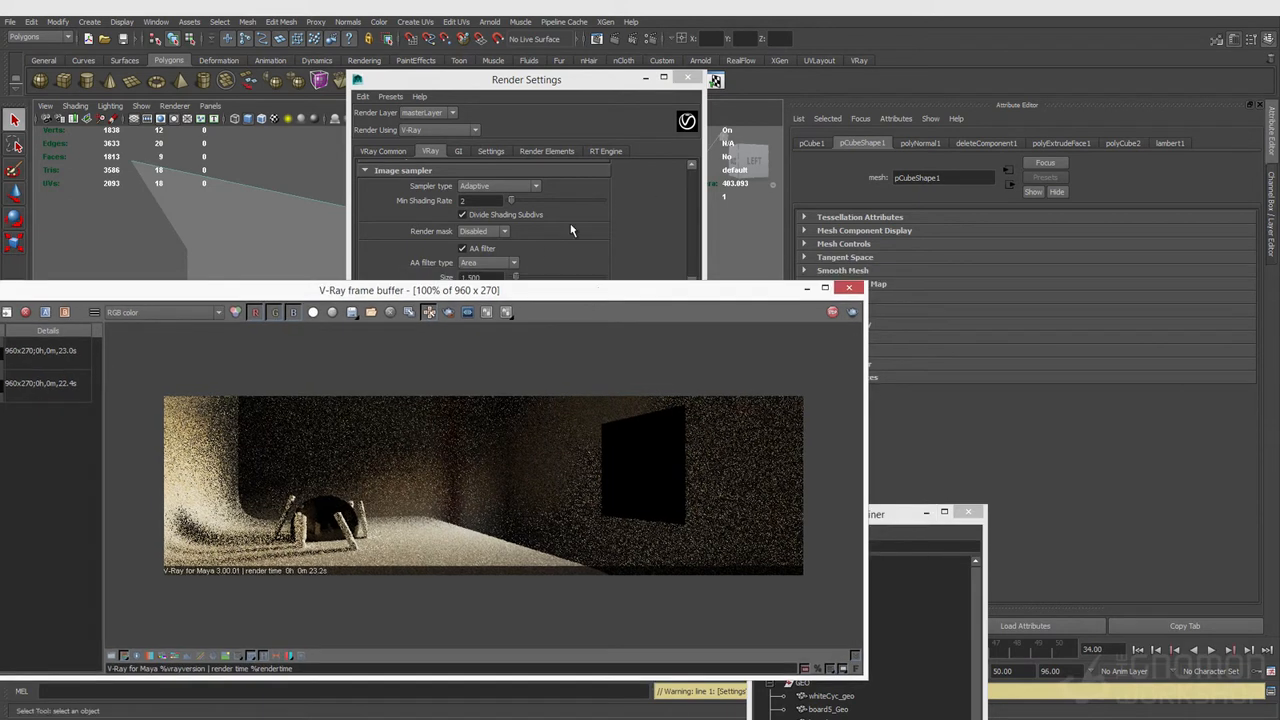
Step: Select rectangle_Light and enable Simple Skylight Portal in its options
left_click_drag(897, 514, 712, 248)
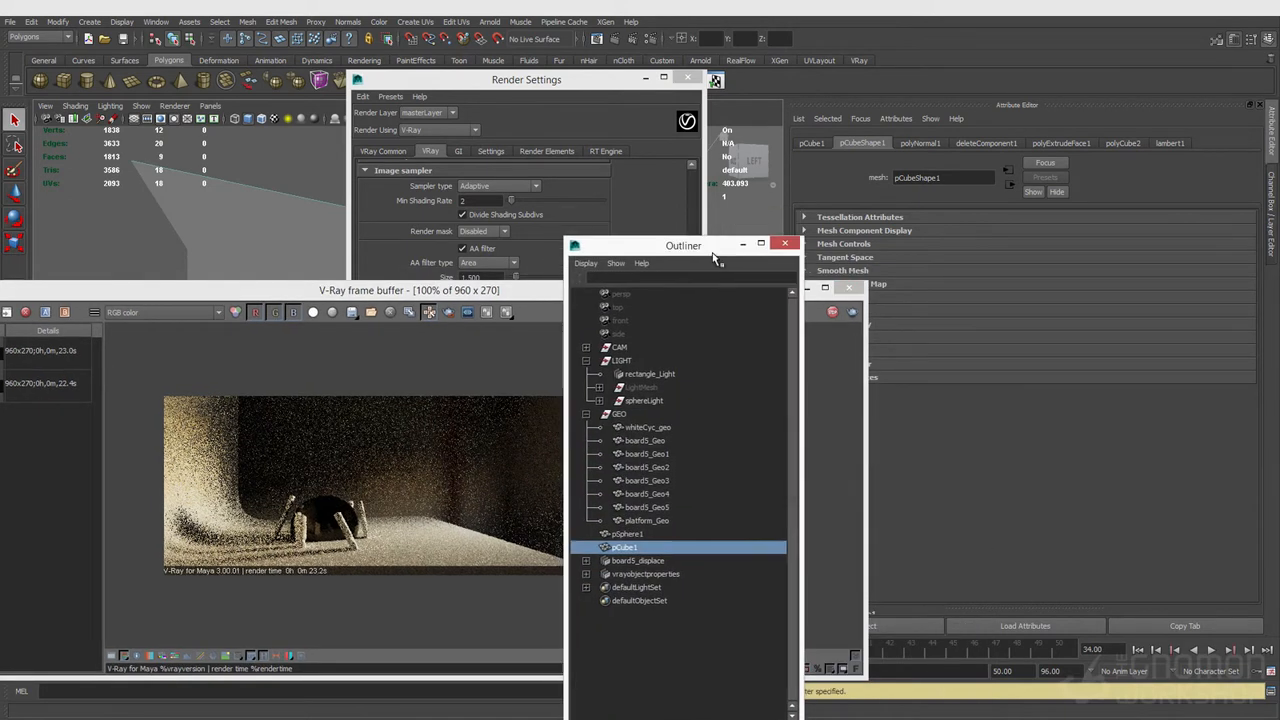
left_click(650, 375)
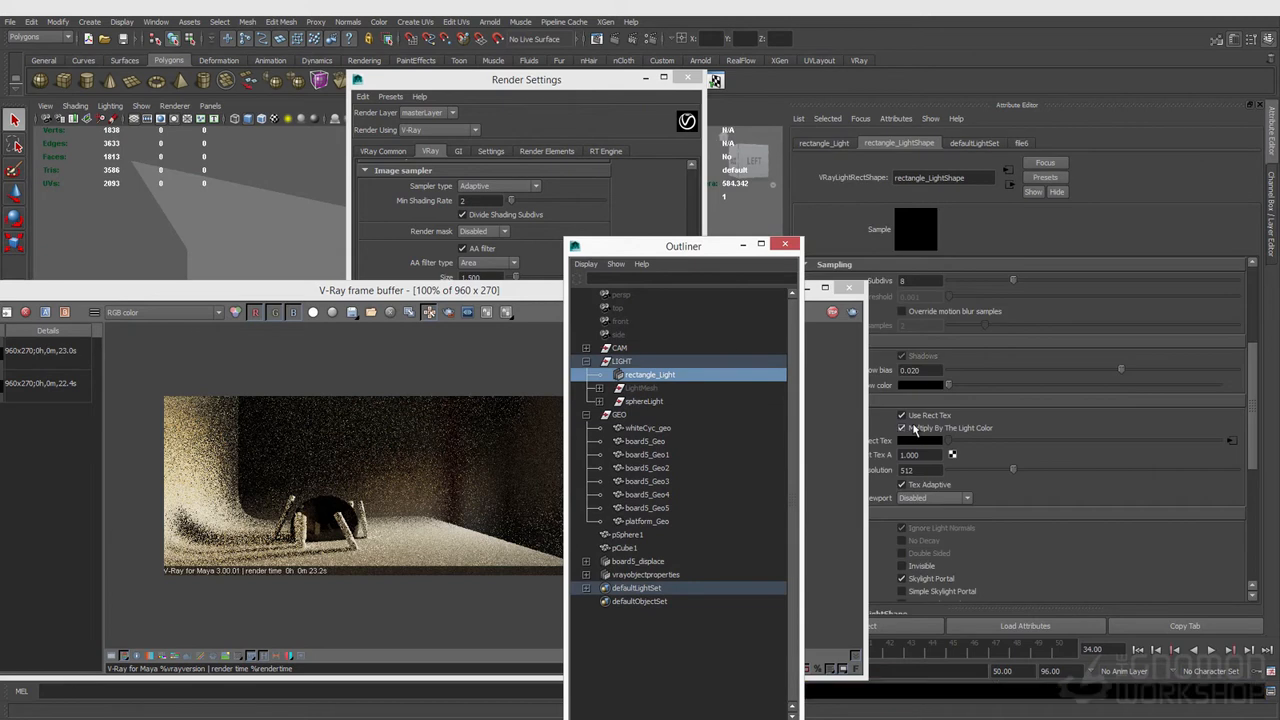
scroll(957, 482, "down", 2)
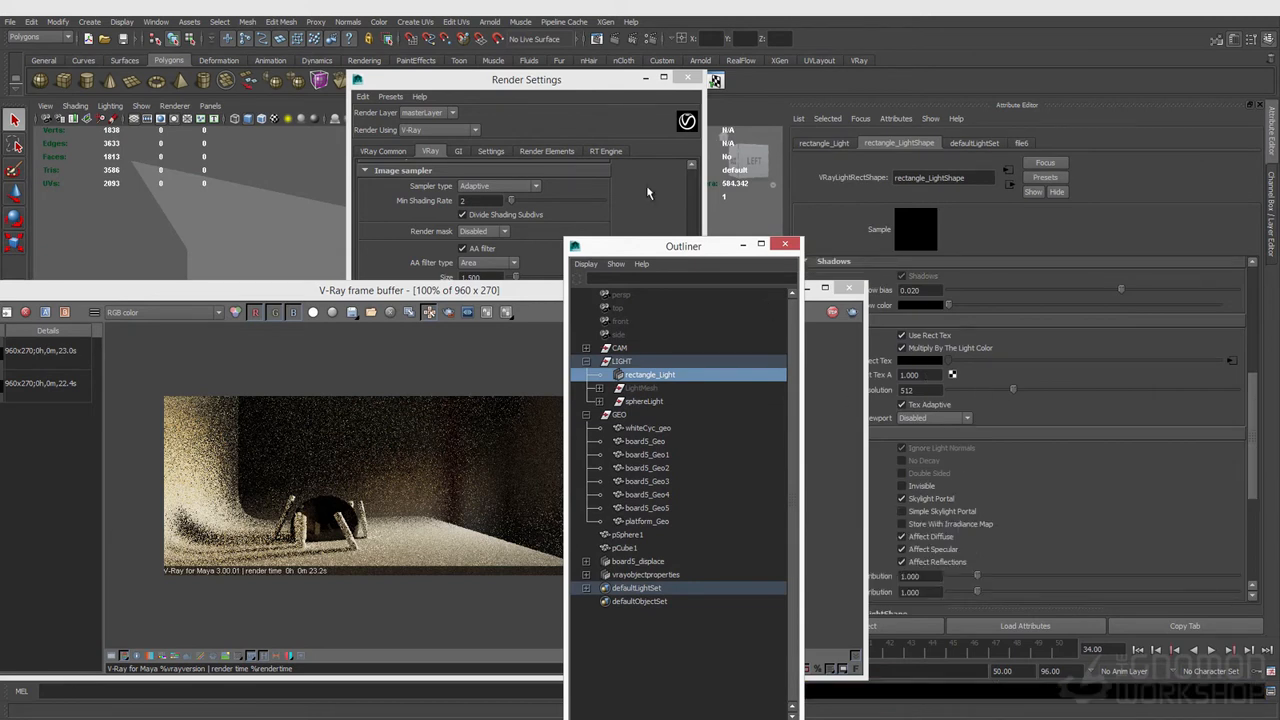
left_click(785, 244)
left_click_drag(745, 295, 711, 271)
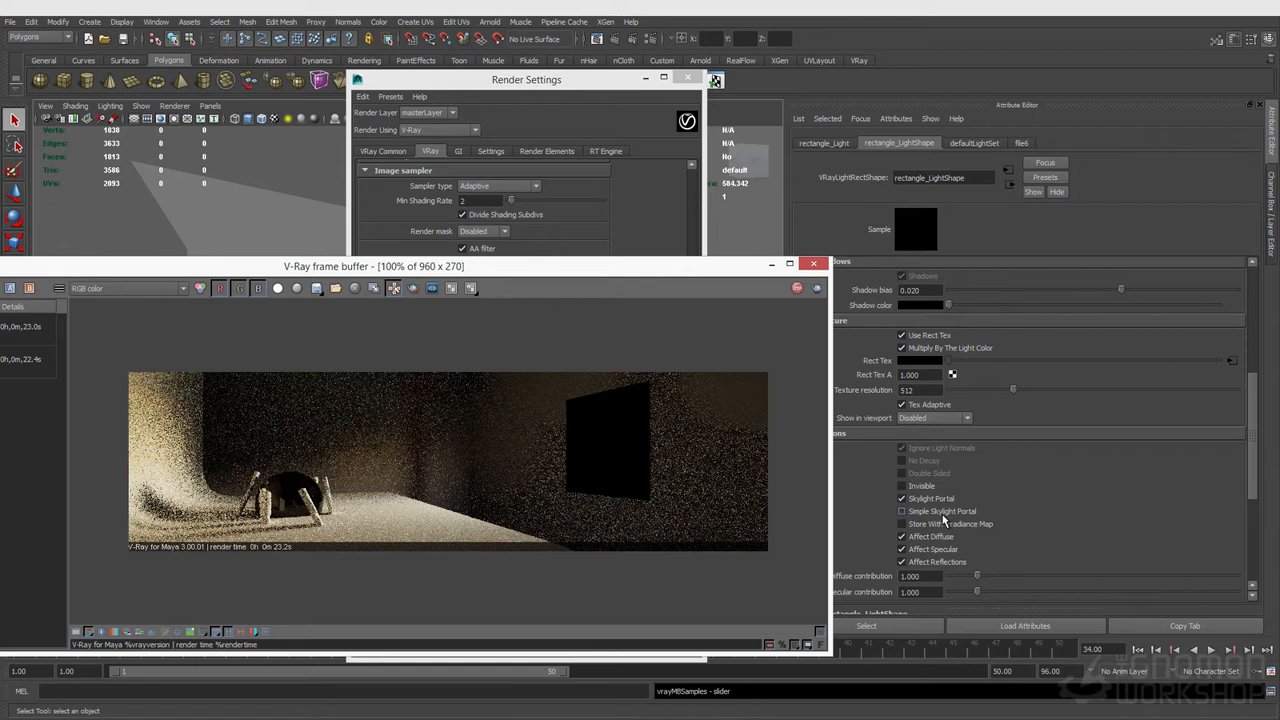
left_click(598, 85)
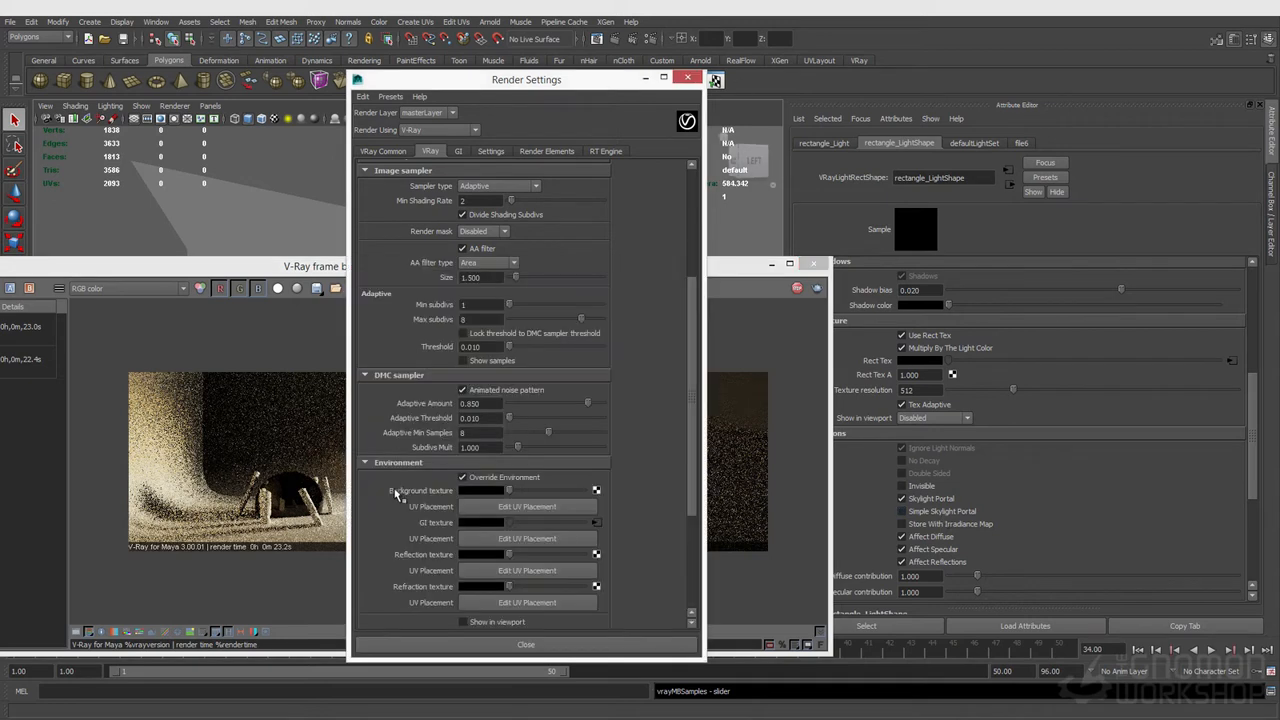
left_click(726, 279)
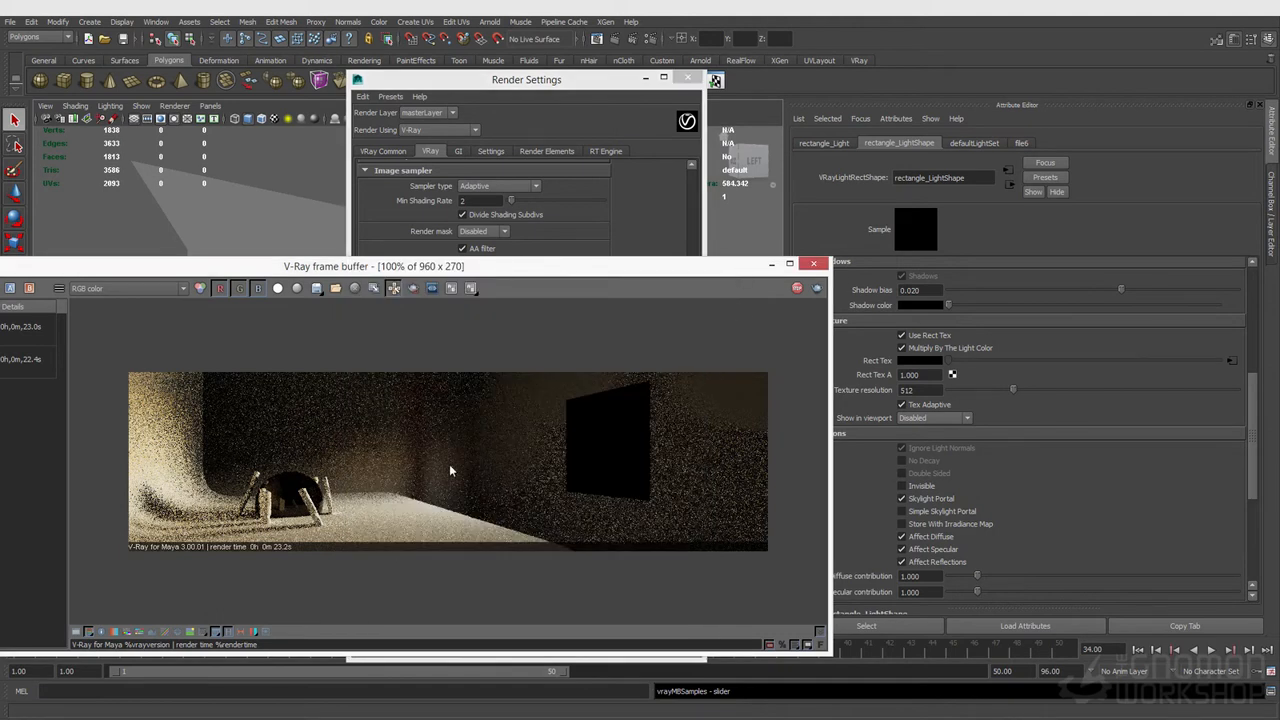
left_click(940, 512)
left_click(938, 517)
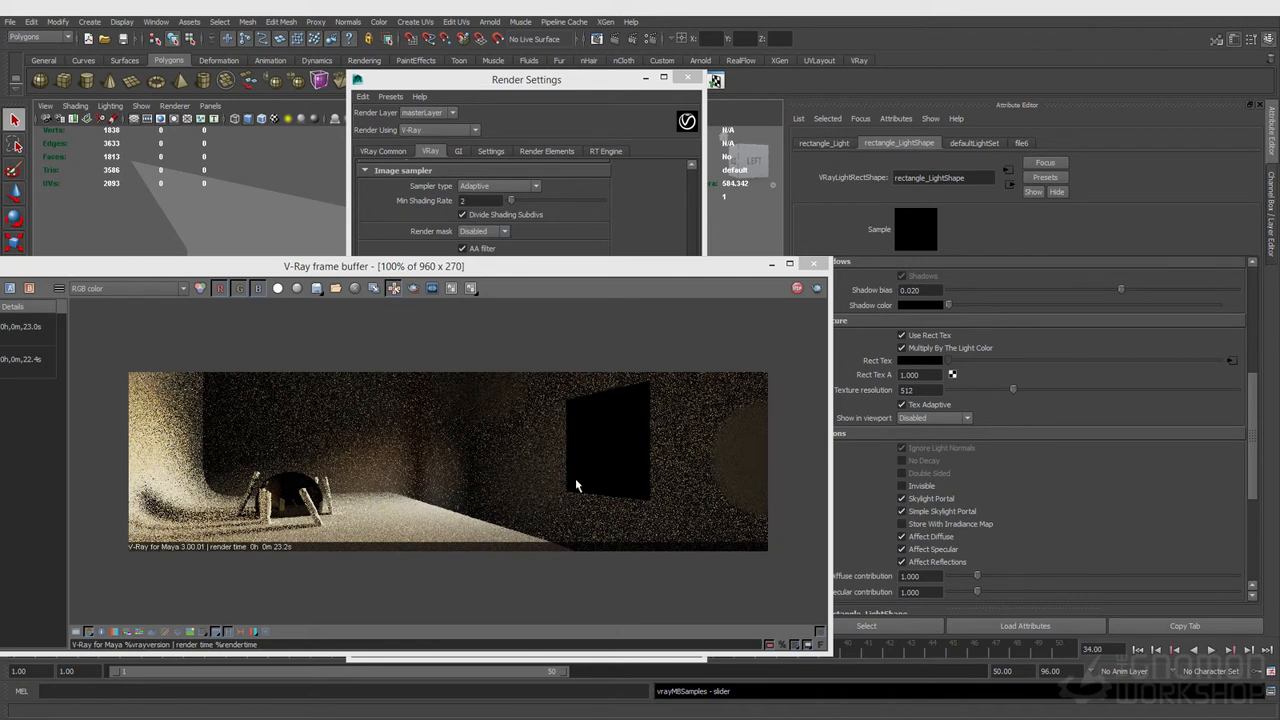
Step: Disable the rectangle light and render the frame again
scroll(850, 280, "up", 5)
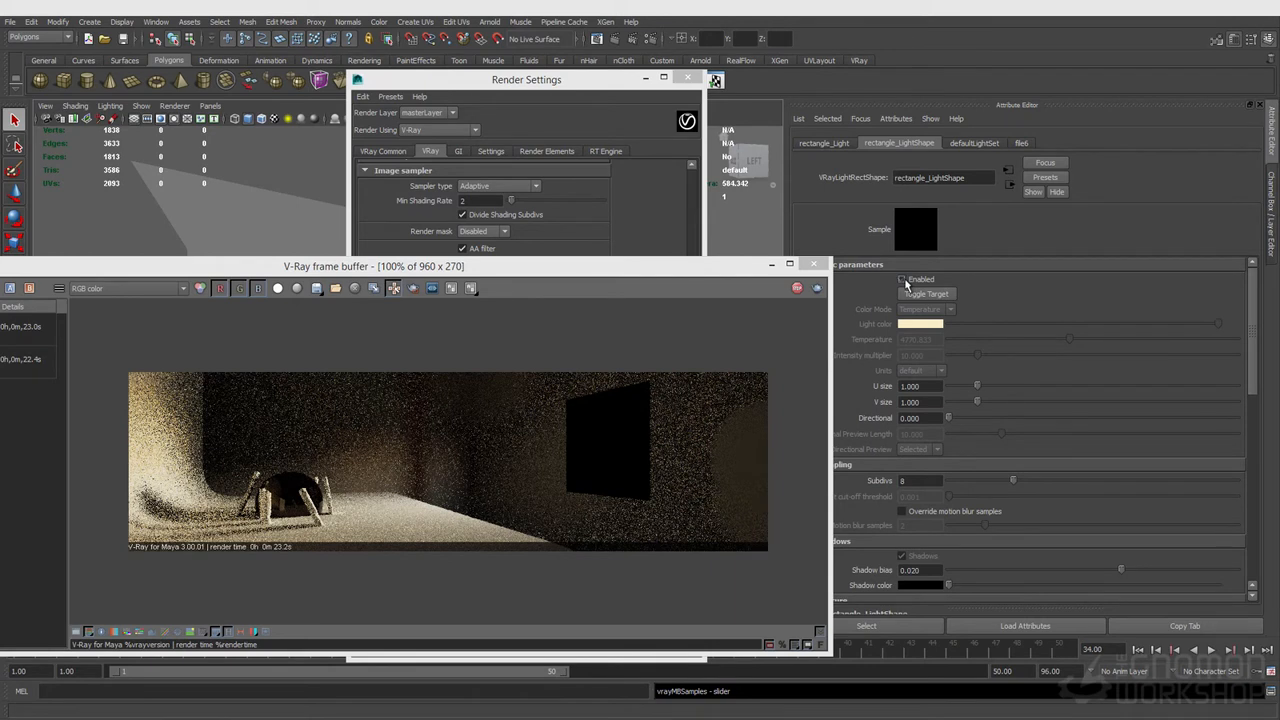
left_click(903, 281)
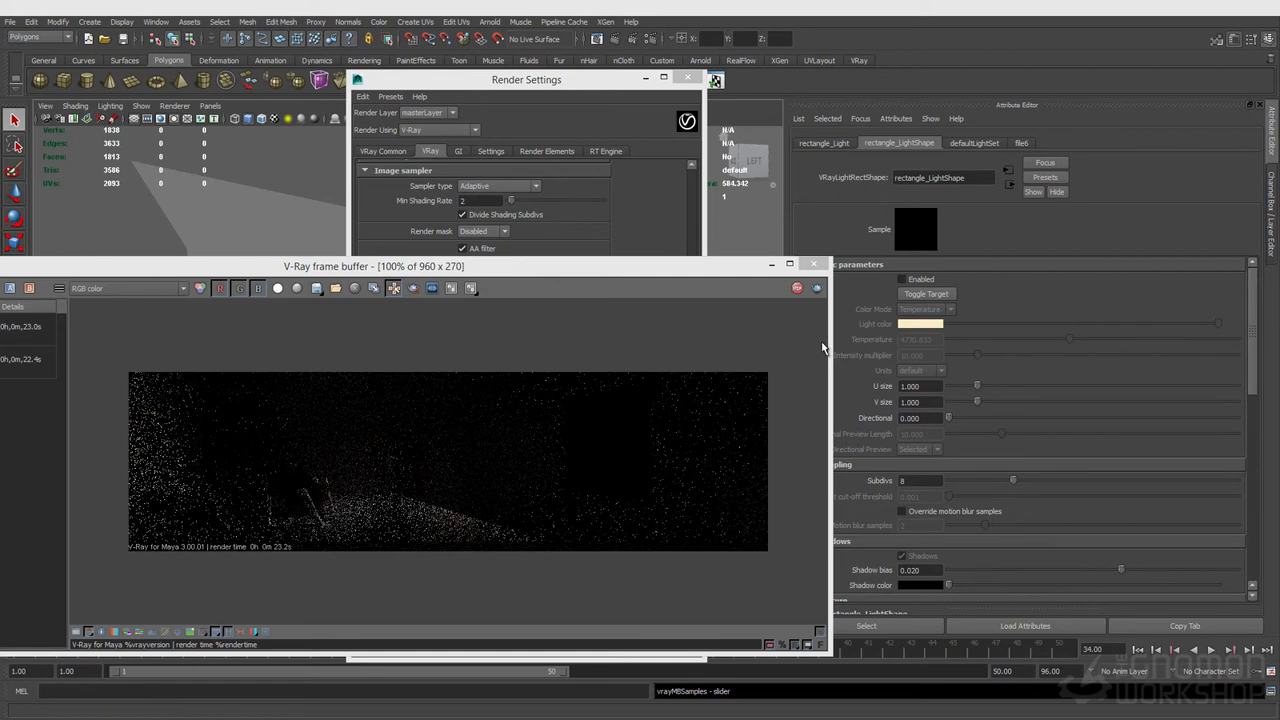
left_click(817, 289)
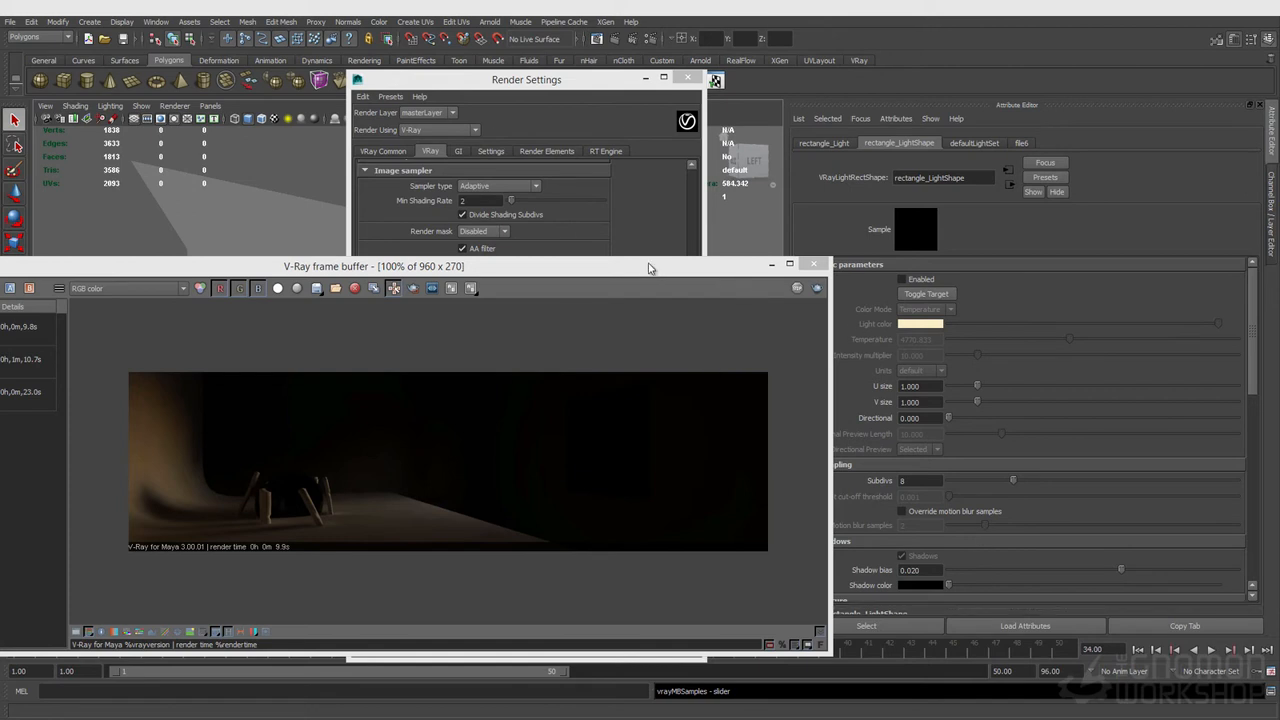
Step: Select the window cube, rename it room_window_Geo in the Outliner, and hide it
mouse_move(716, 268)
left_mouse_down()
mouse_move(722, 387)
mouse_move(697, 282)
left_mouse_up()
left_click(709, 250)
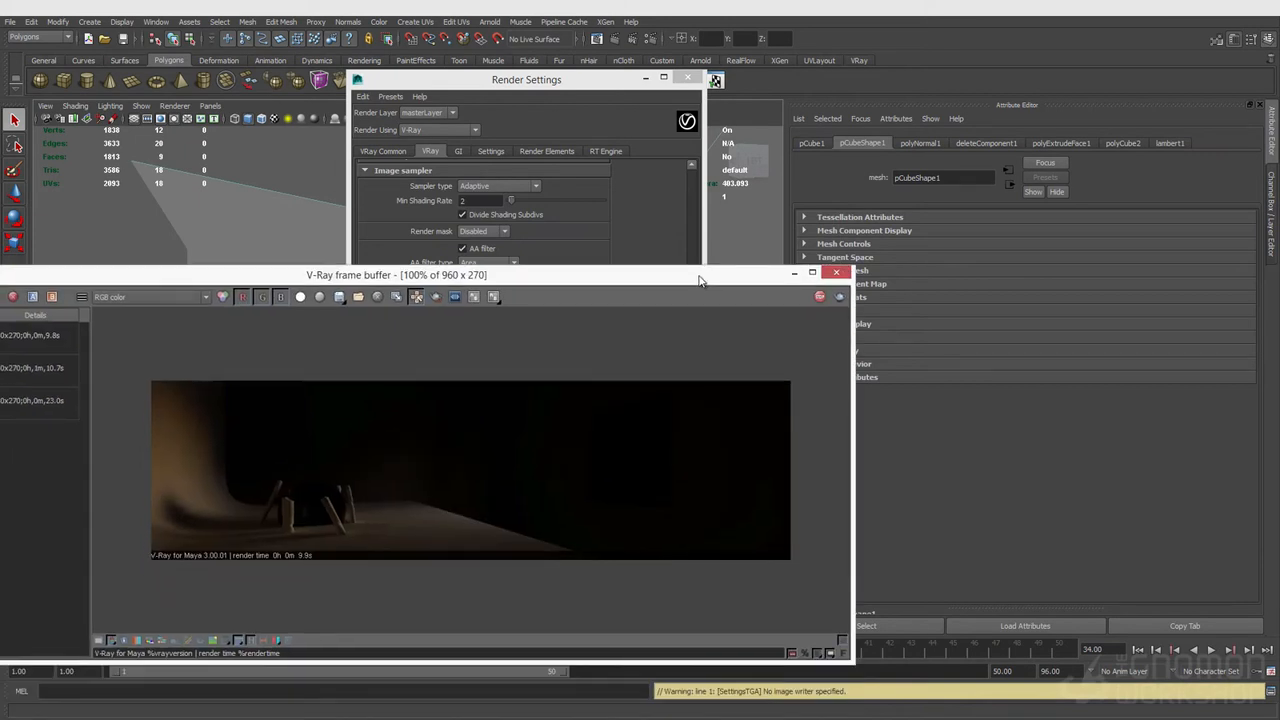
left_click(155, 21)
left_click(168, 118)
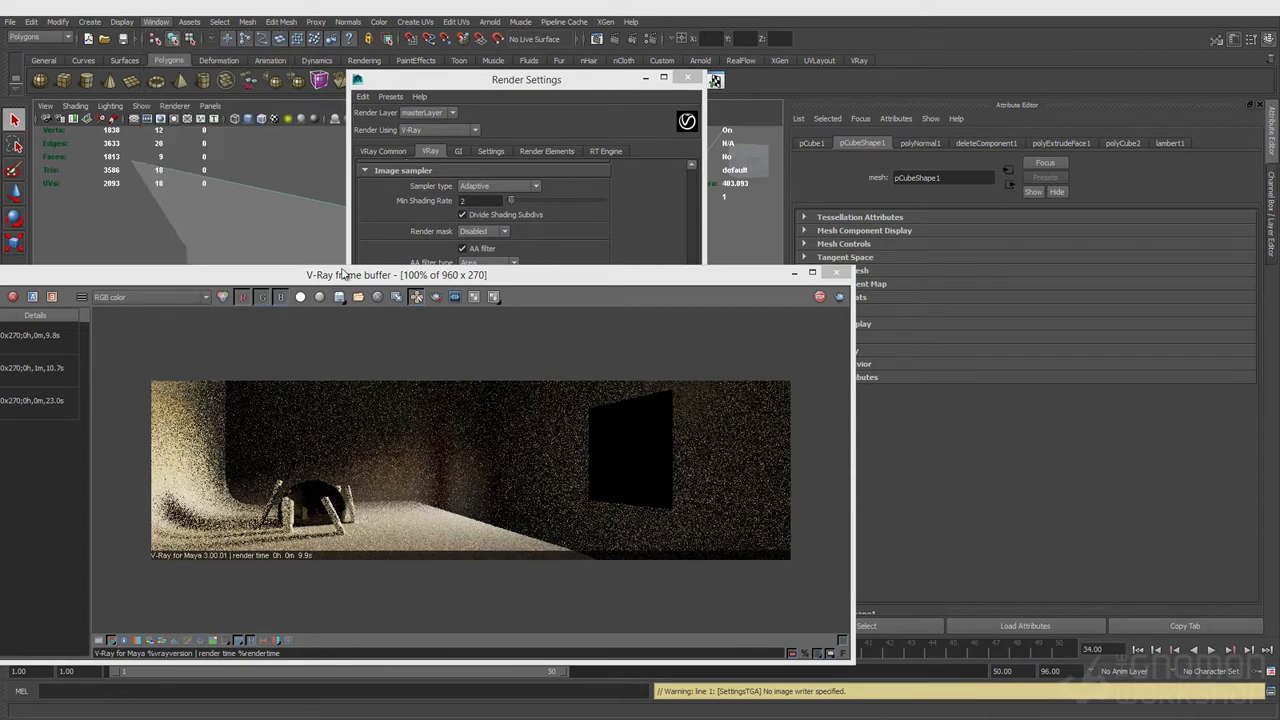
double_click(628, 401)
type("room_window_Geo")
key("Return")
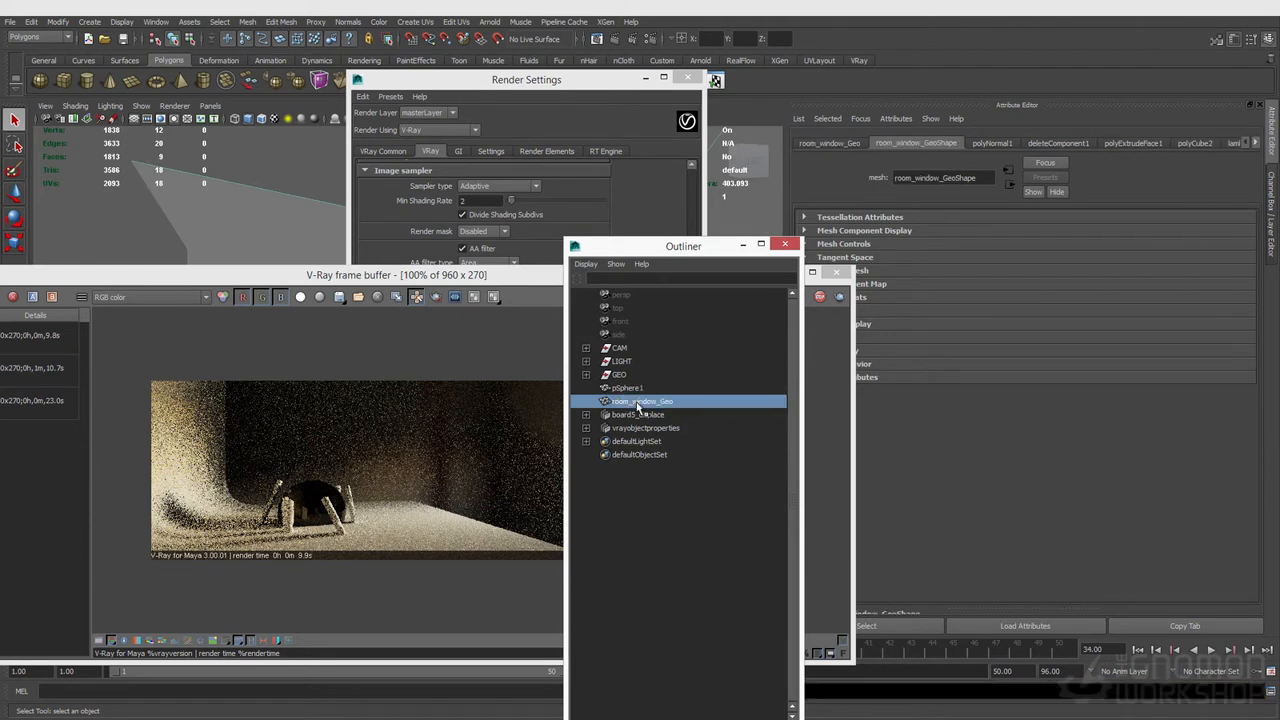
key("ctrl+h")
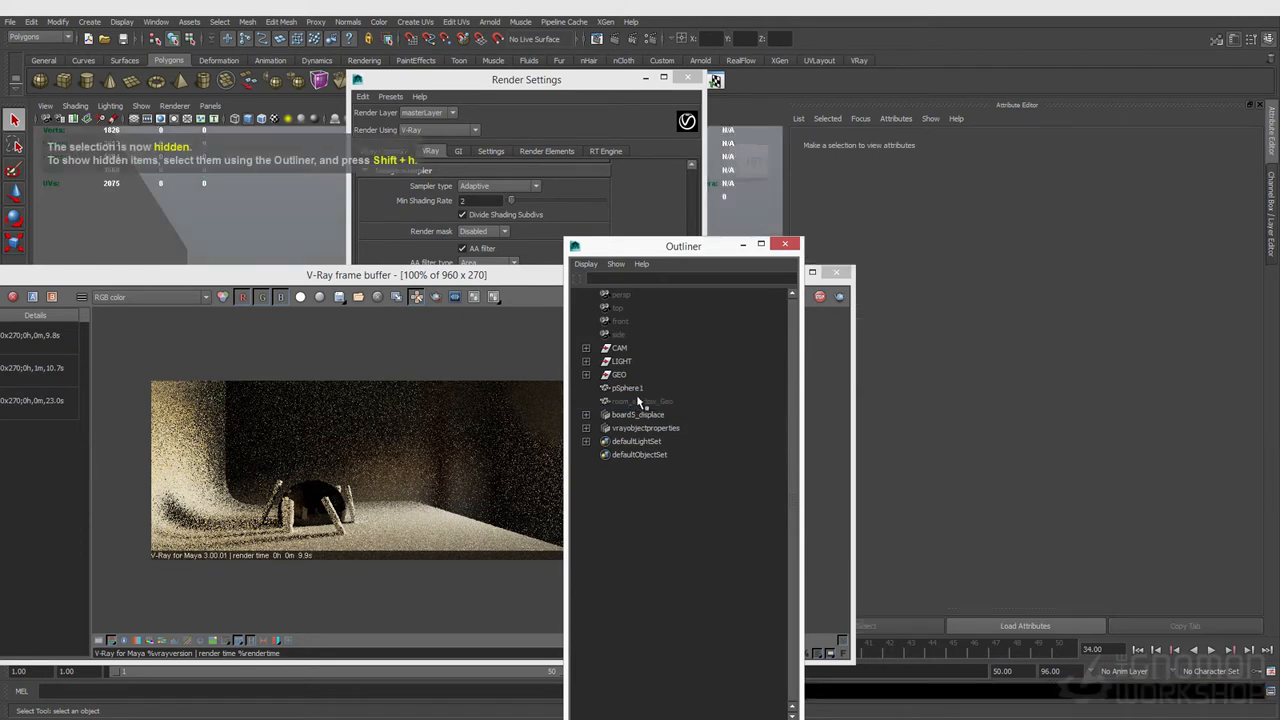
Step: Rename rectangle_Light to rectangle_Light_portal and hide it
middle_click_drag(636, 395, 640, 376)
left_click(585, 361)
left_click(661, 376)
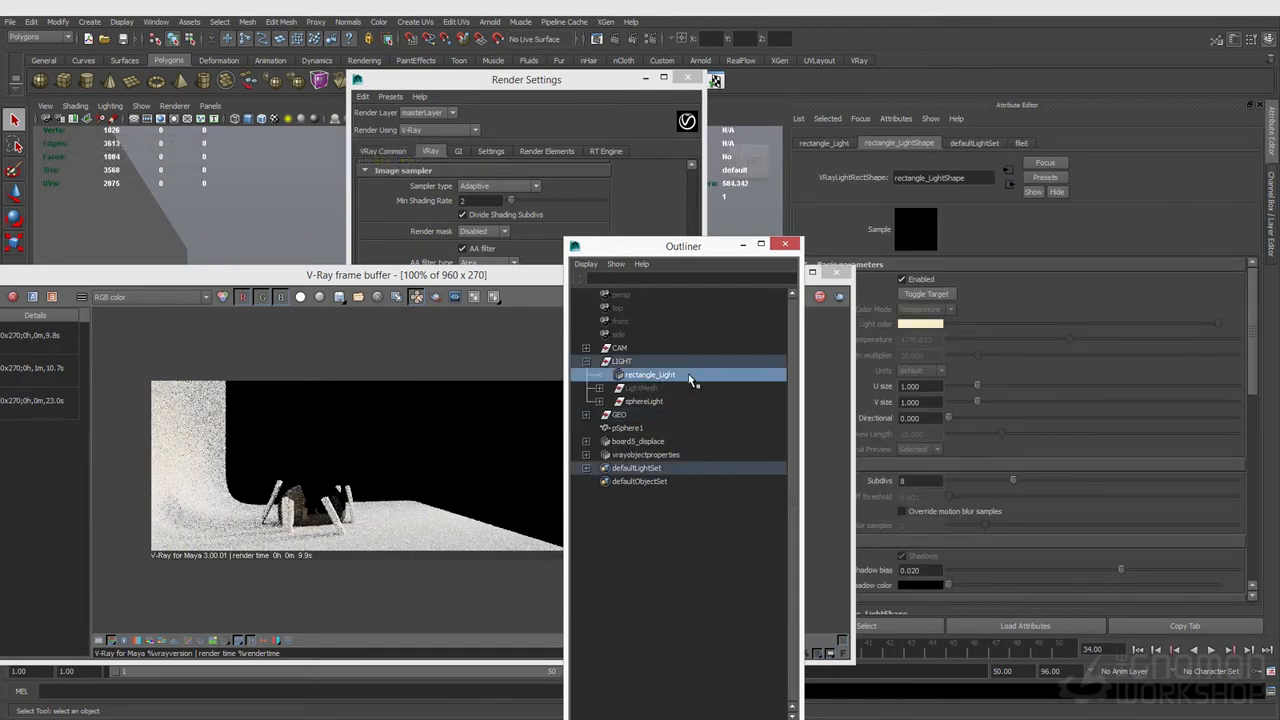
double_click(687, 375)
left_click_drag(678, 250, 776, 211)
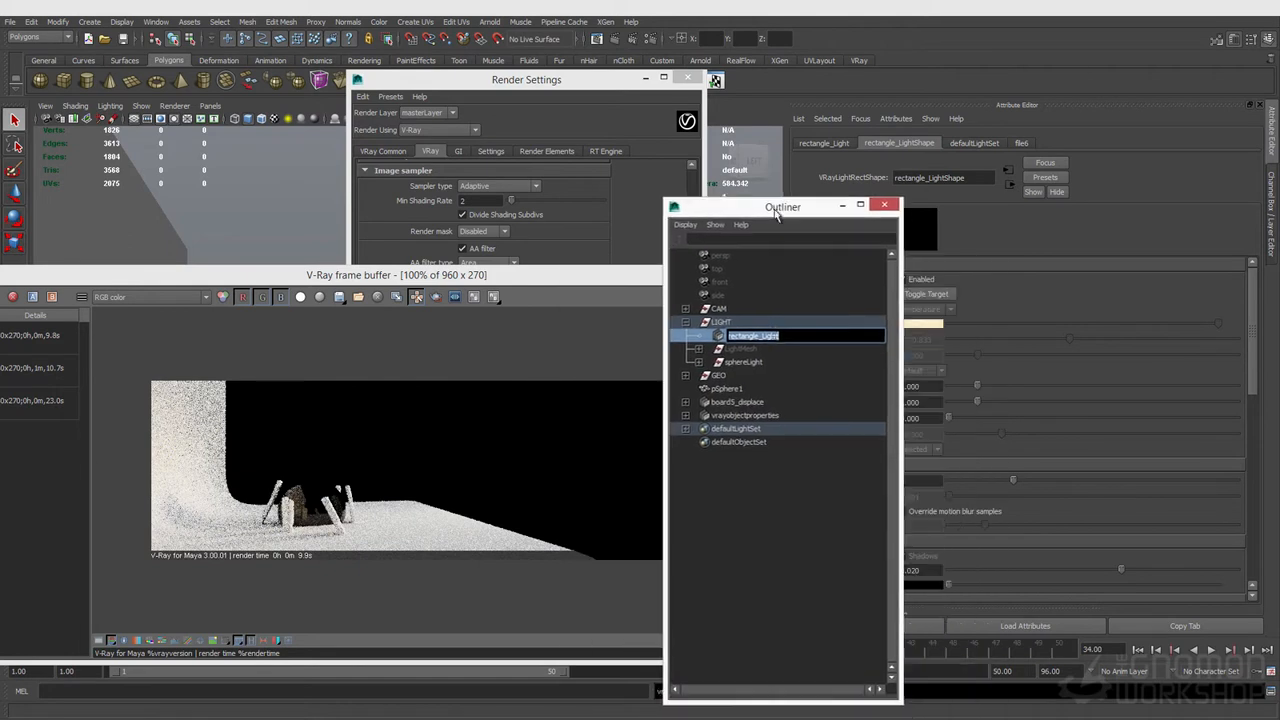
left_click(758, 339)
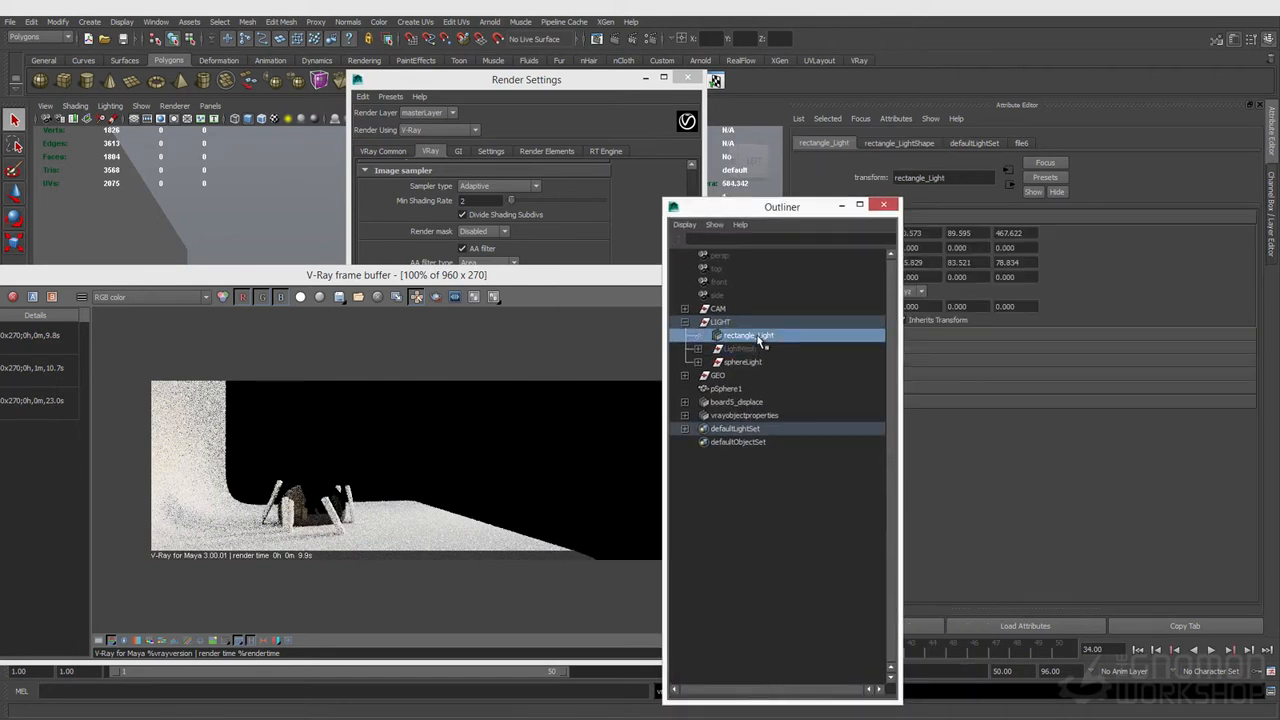
double_click(774, 336)
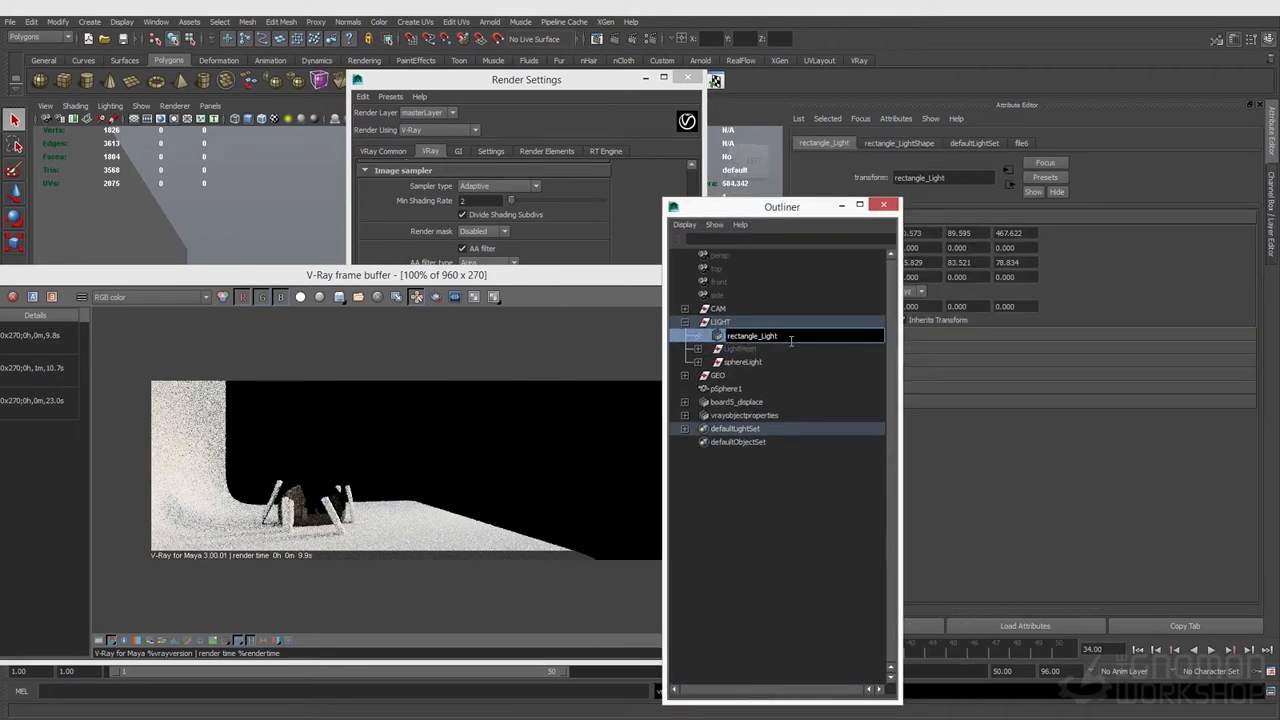
type("_portal")
key("Return")
key("ctrl+h")
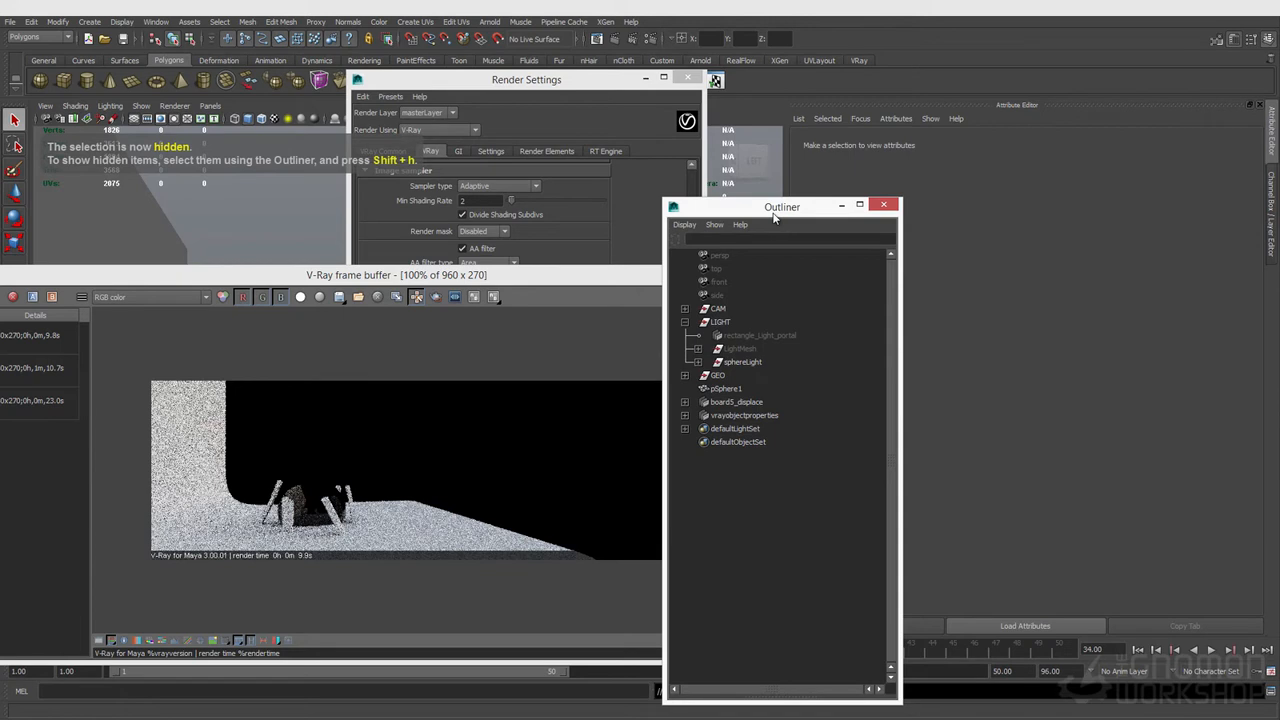
Step: Break the file texture connection on the environment background texture in V-Ray render settings
left_click(577, 161)
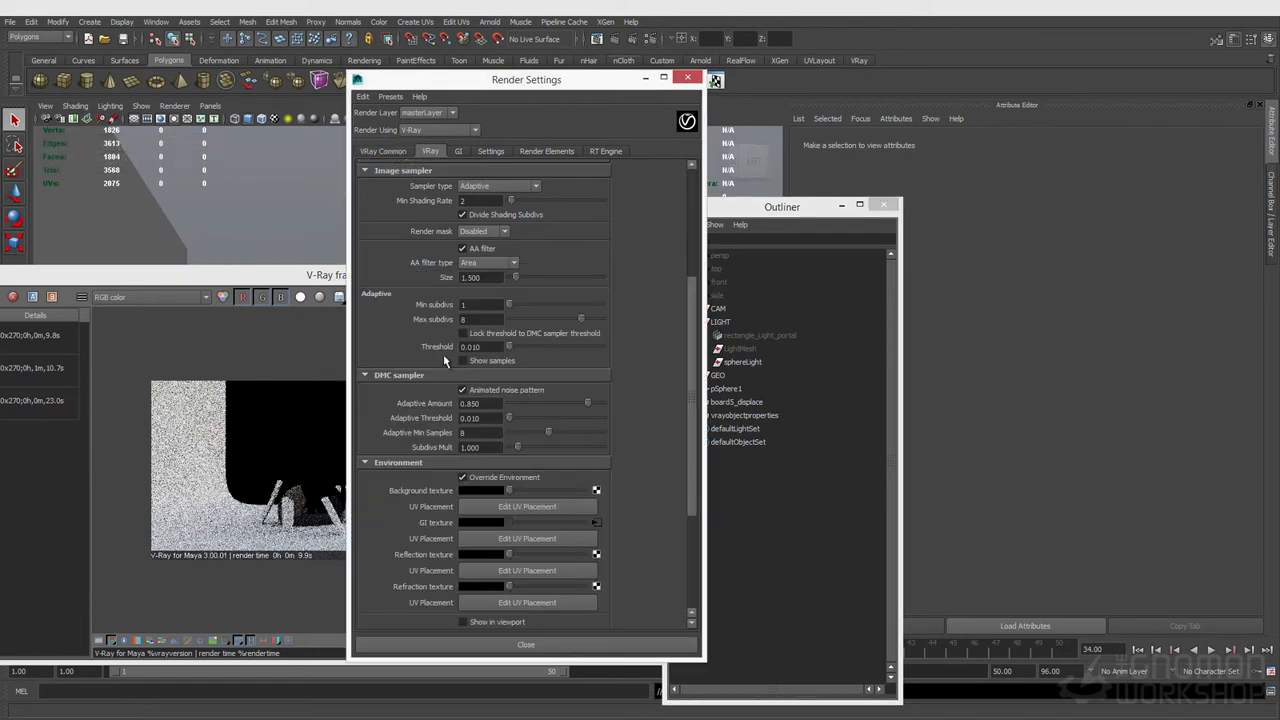
right_click(434, 520)
left_click(468, 566)
left_click(254, 279)
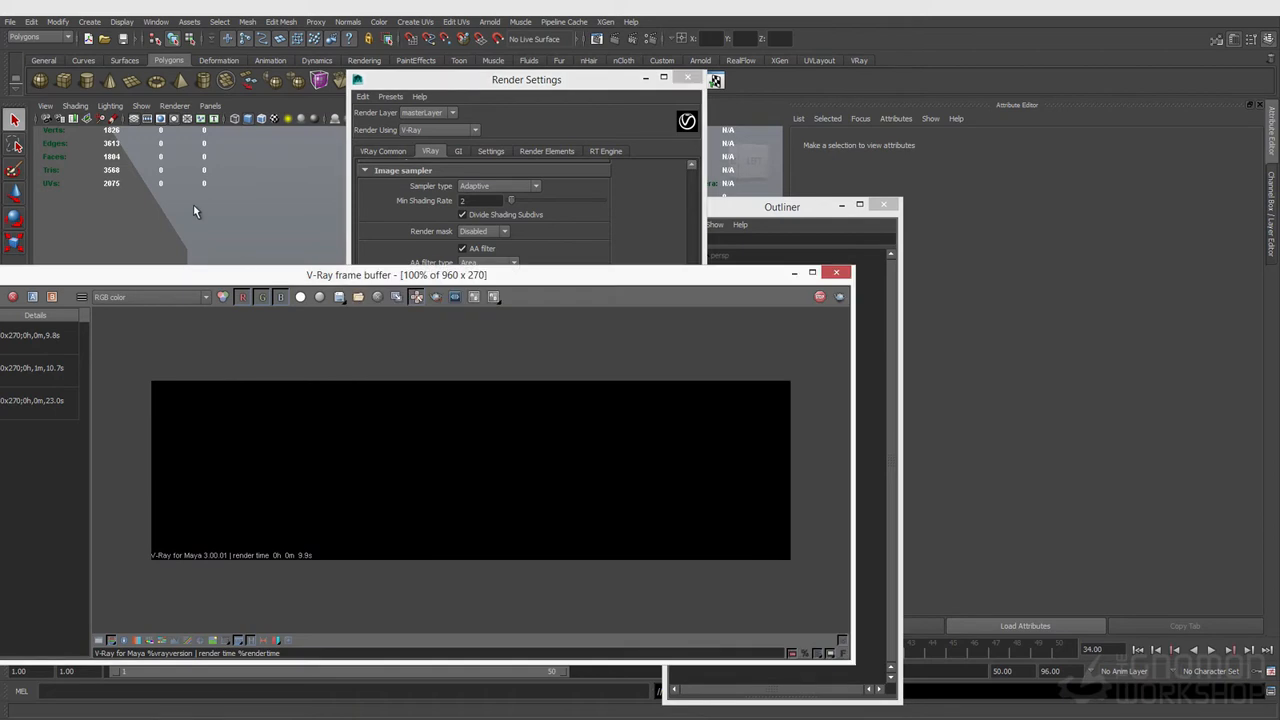
Step: Create a V-Ray IES Light
left_click(89, 21)
mouse_move(120, 80)
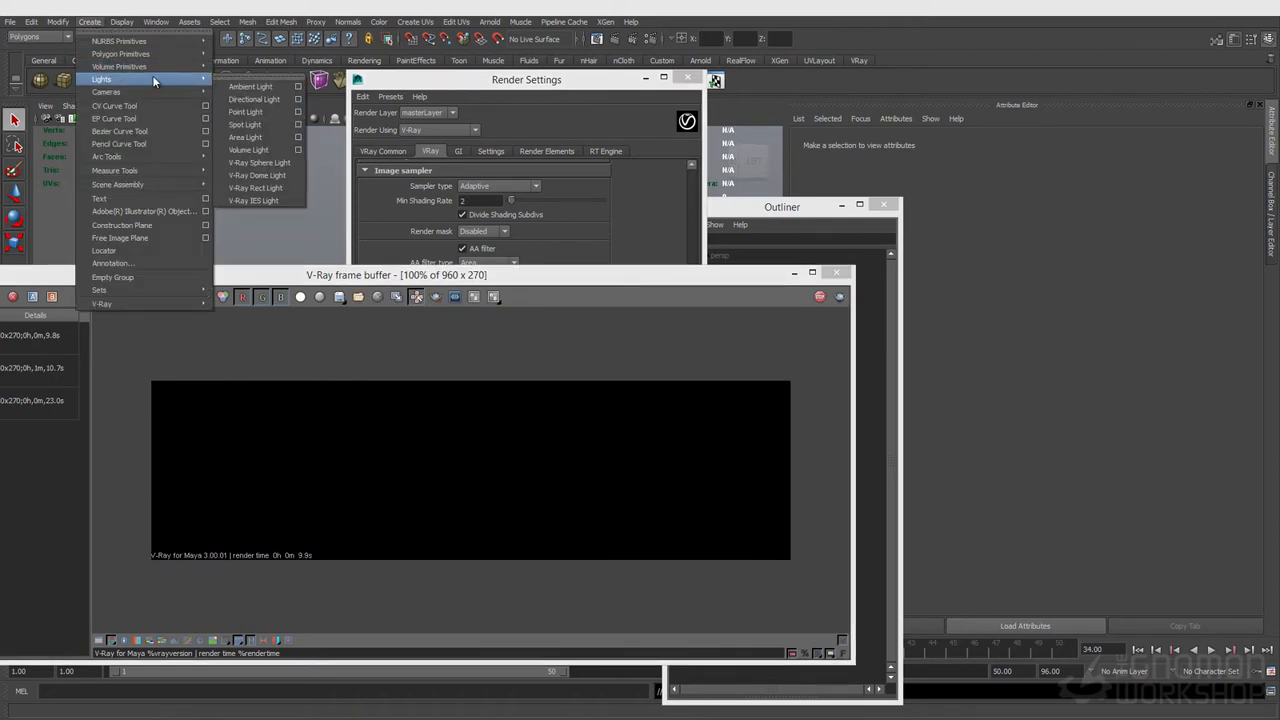
left_click(265, 199)
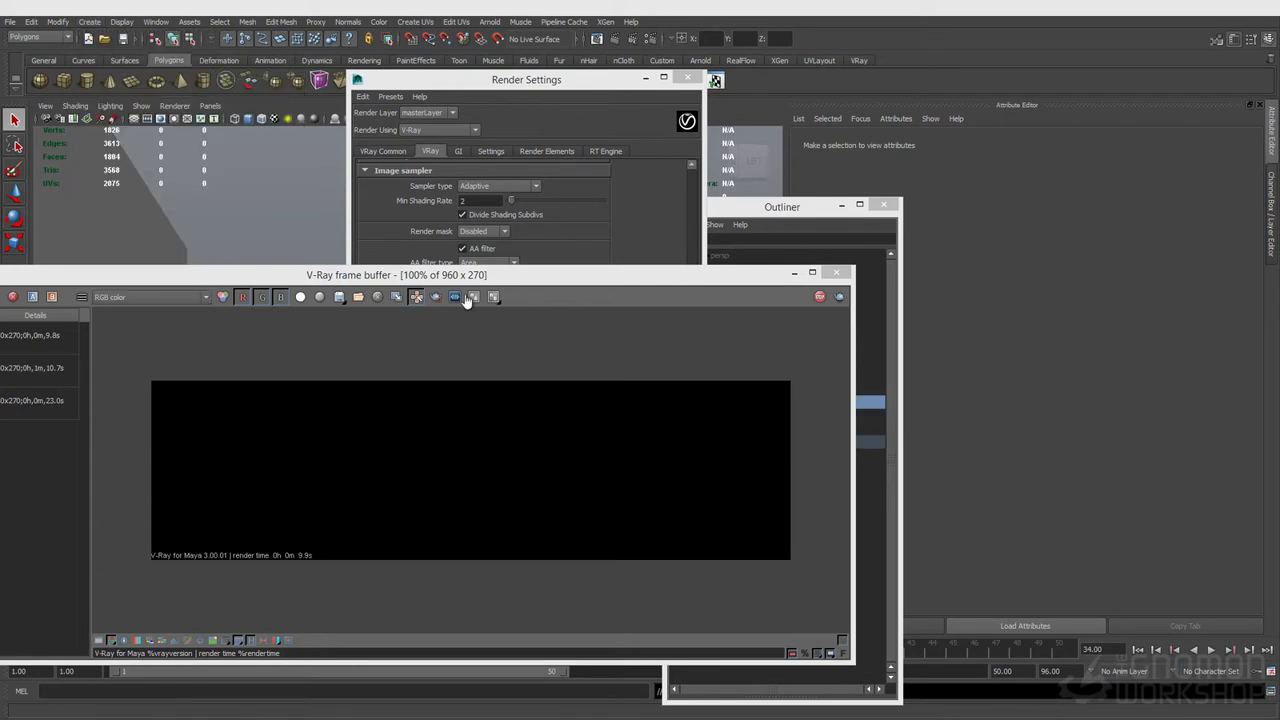
left_click_drag(470, 275, 526, 467)
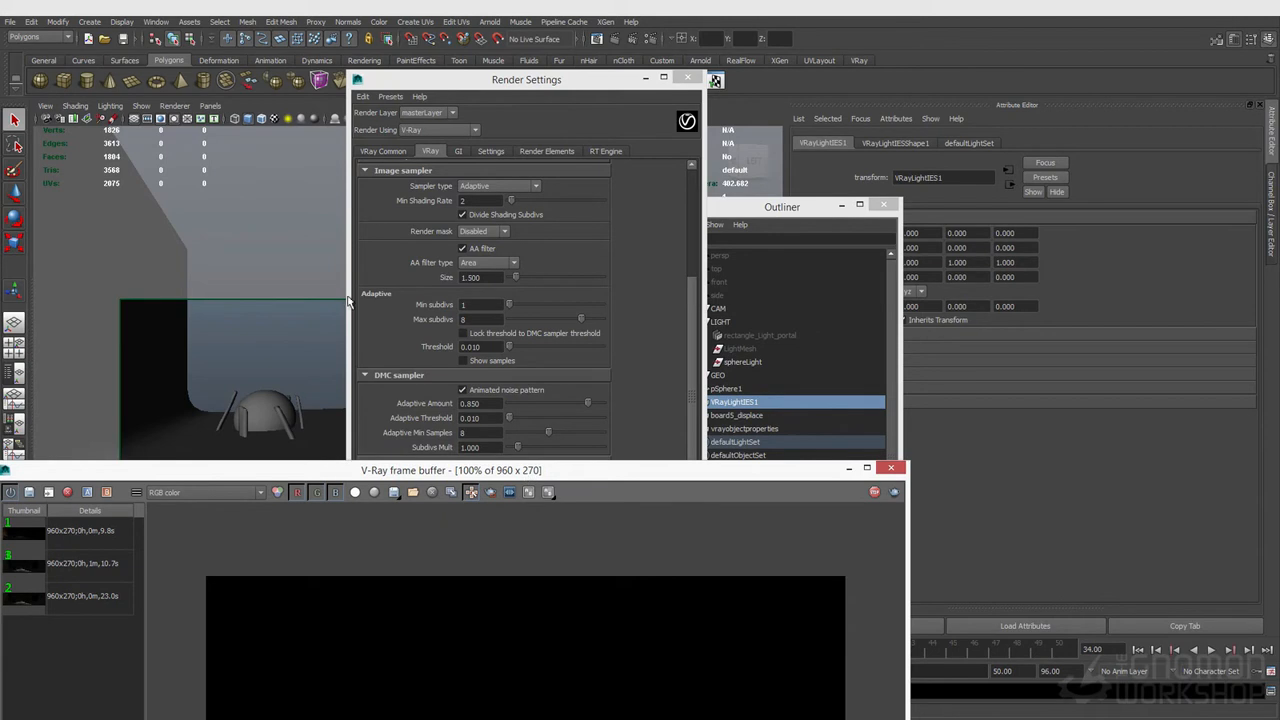
Step: Select VRayLightIES1 and move it up to about 92 units above the scene
left_click(690, 79)
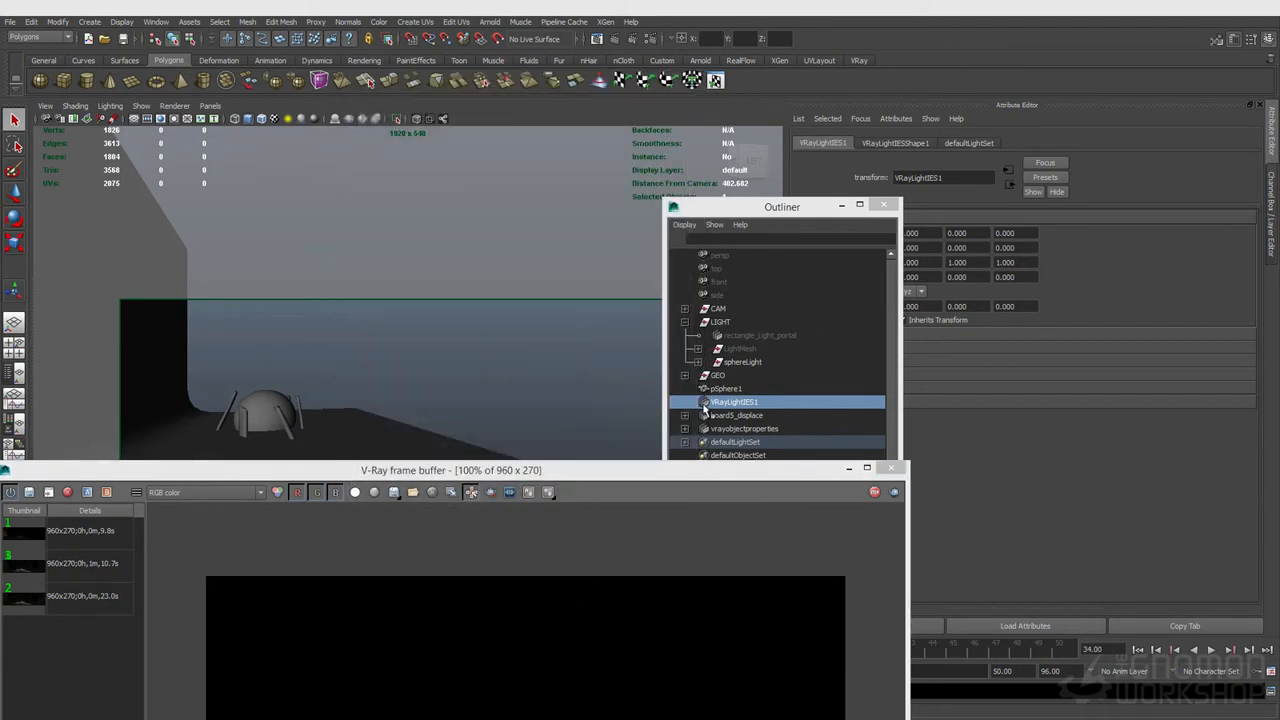
left_click(722, 407)
key("w")
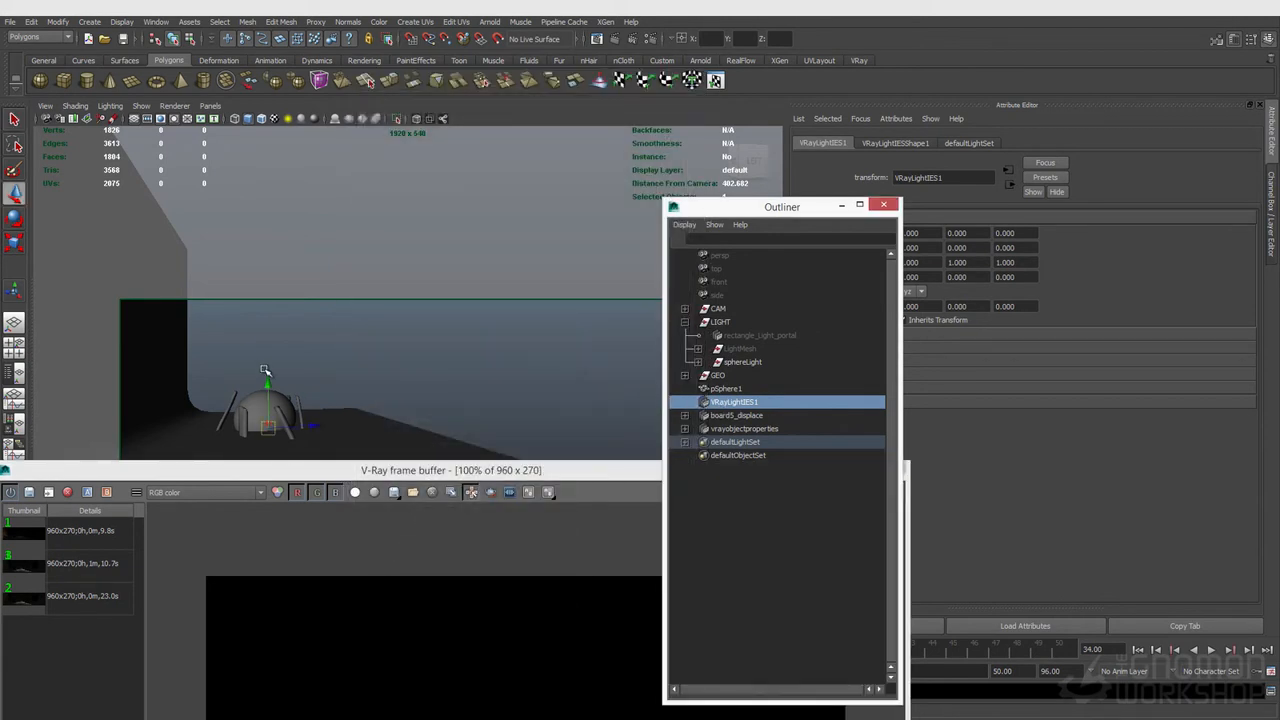
left_click_drag(266, 385, 270, 318)
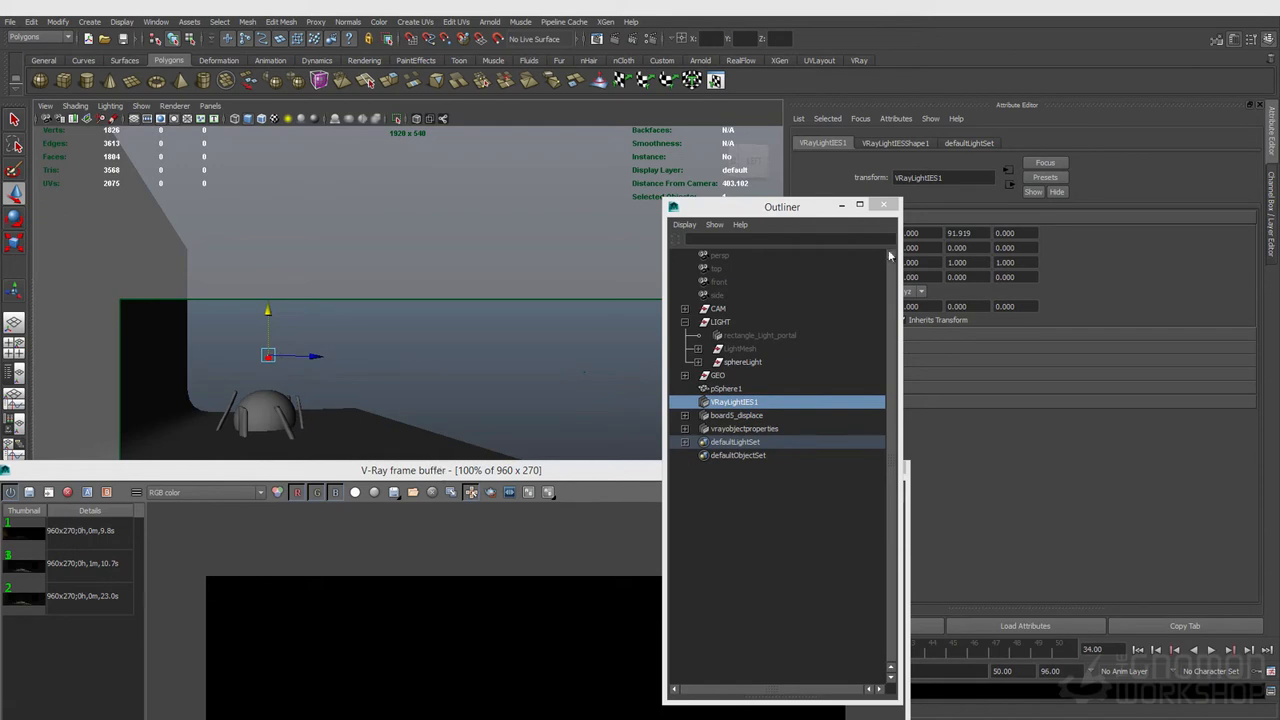
Step: Load ies_profile.IES from the sourceimages ies folder as the IES light's profile file
left_click(907, 144)
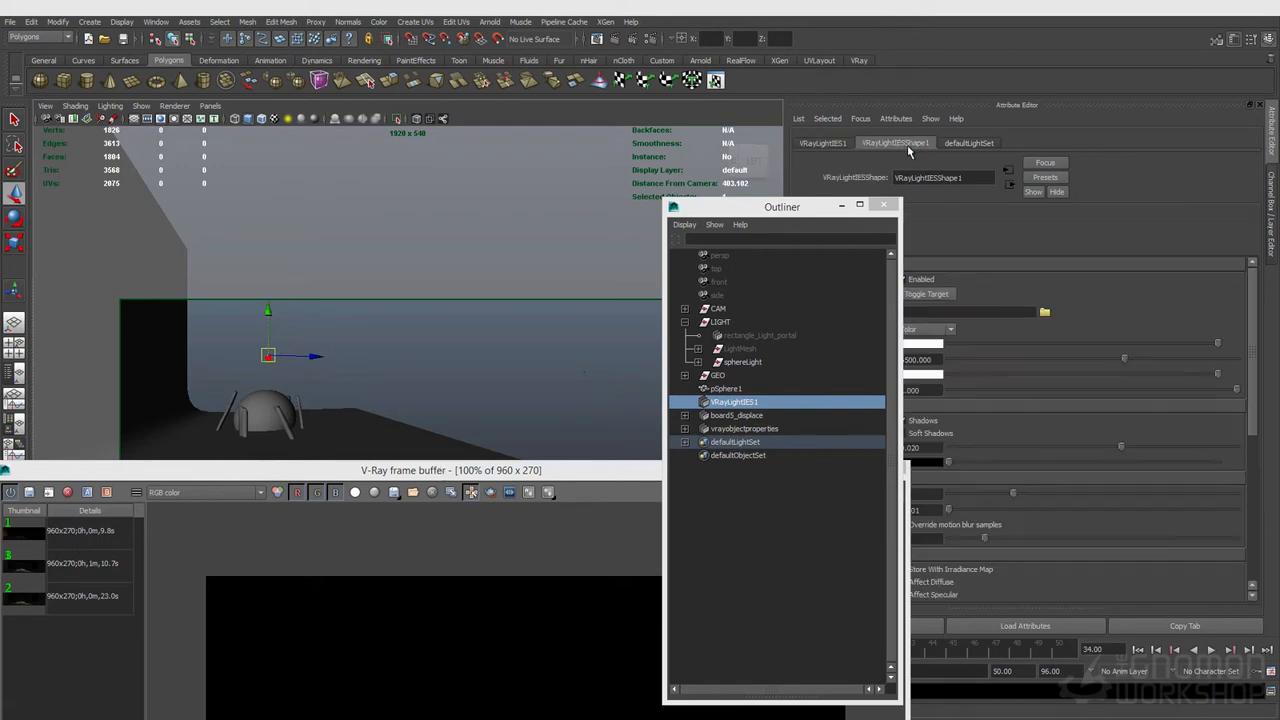
left_click_drag(820, 209, 726, 194)
left_click(1045, 312)
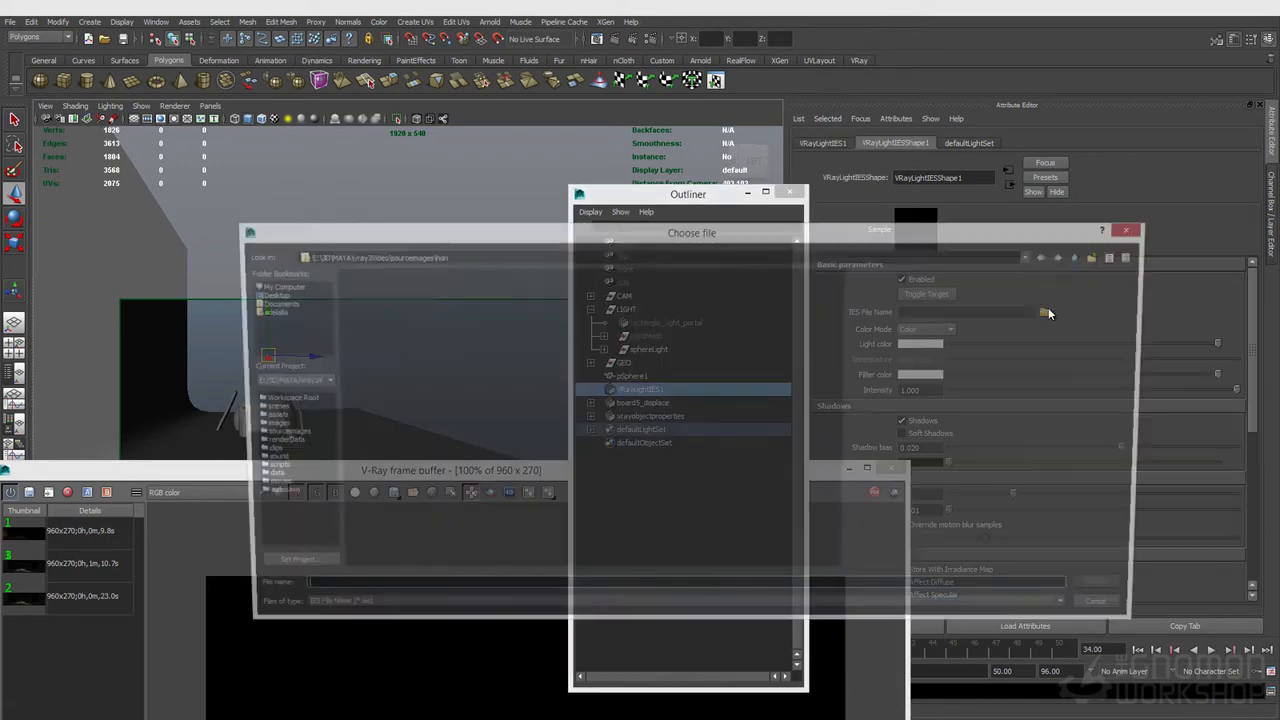
left_click(1086, 256)
double_click(350, 329)
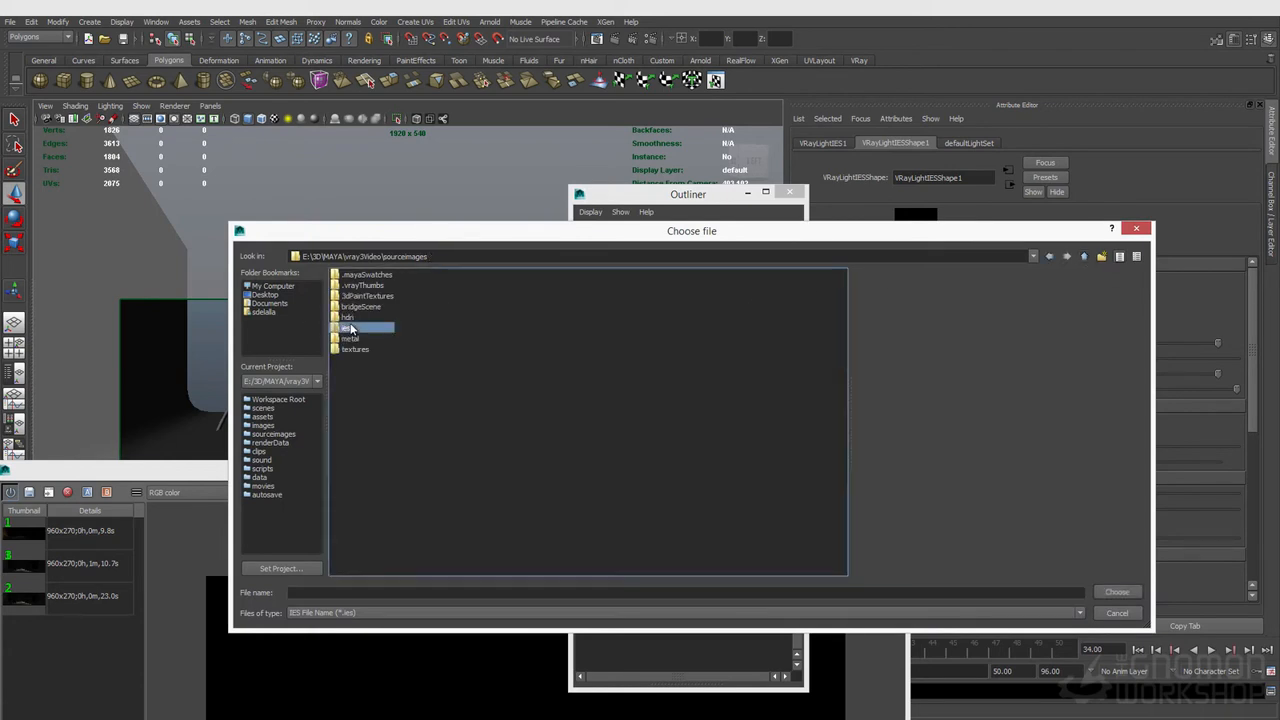
left_click(360, 274)
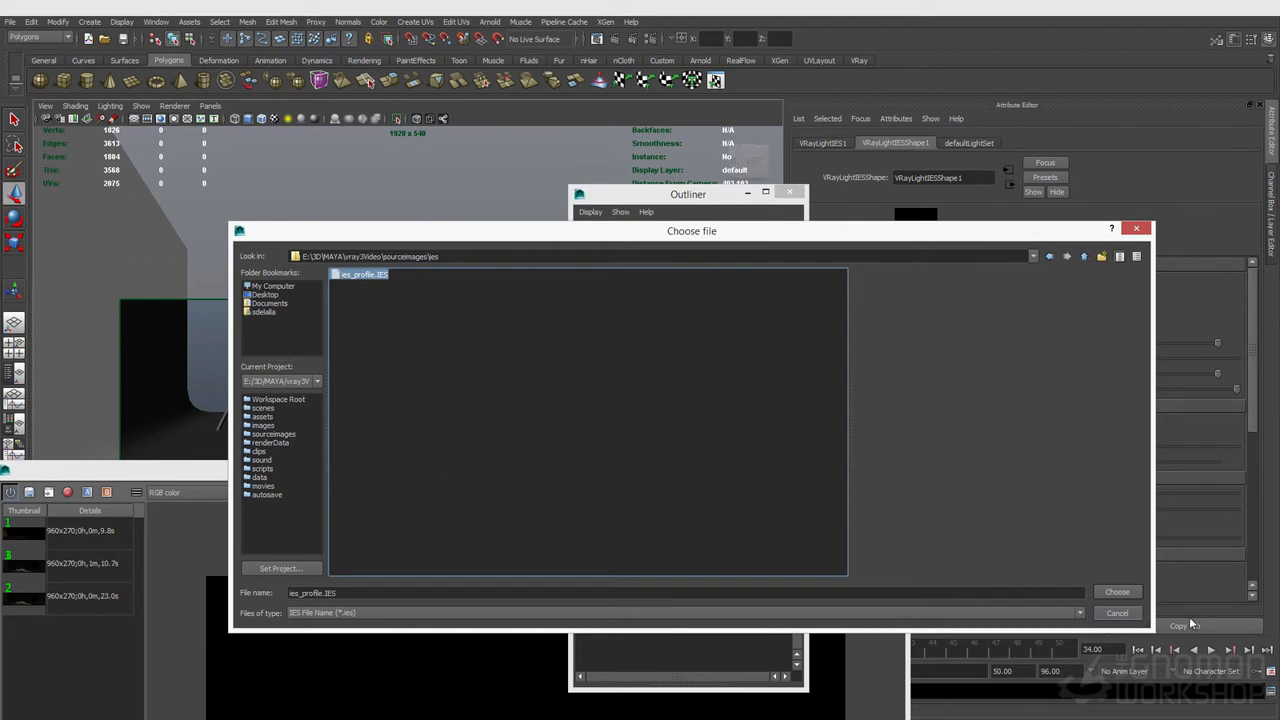
left_click(1108, 593)
Step: Rotate the IES light slightly and move it toward the left side of the room
left_click_drag(470, 486, 721, 405)
left_click_drag(311, 355, 330, 357)
key("e")
left_click_drag(215, 345, 221, 374)
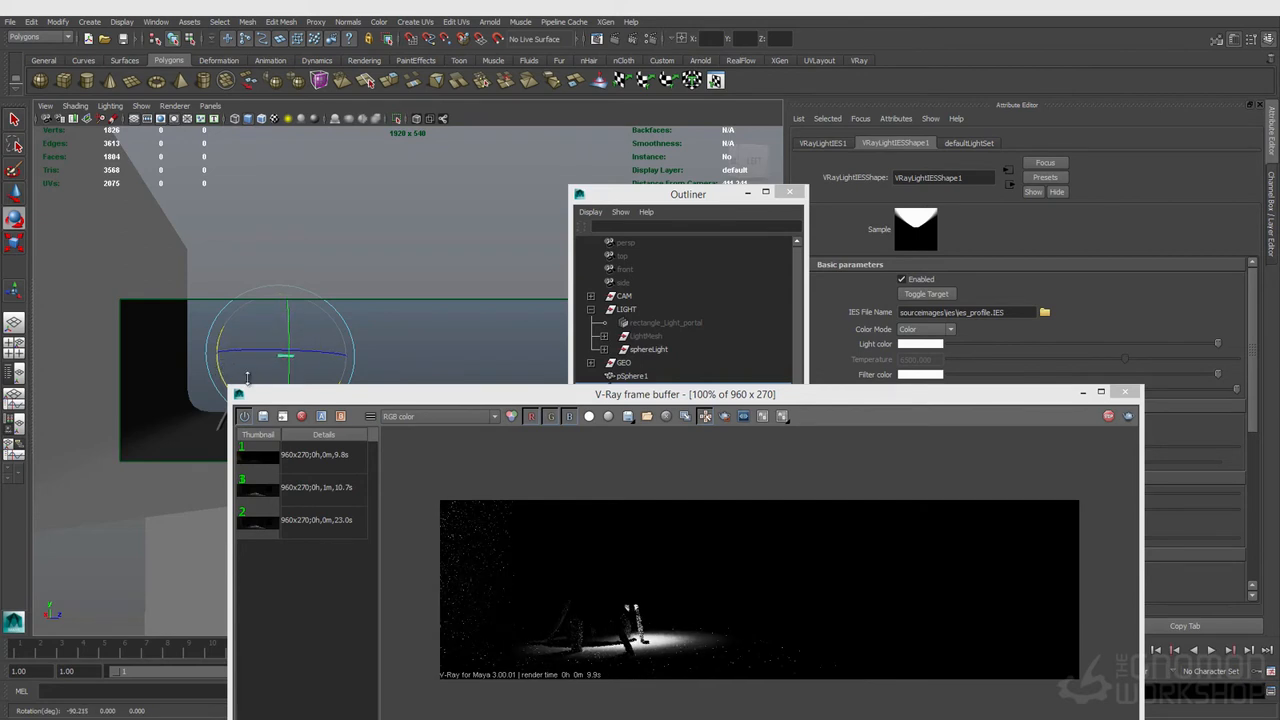
key("w")
left_click_drag(325, 360, 194, 351)
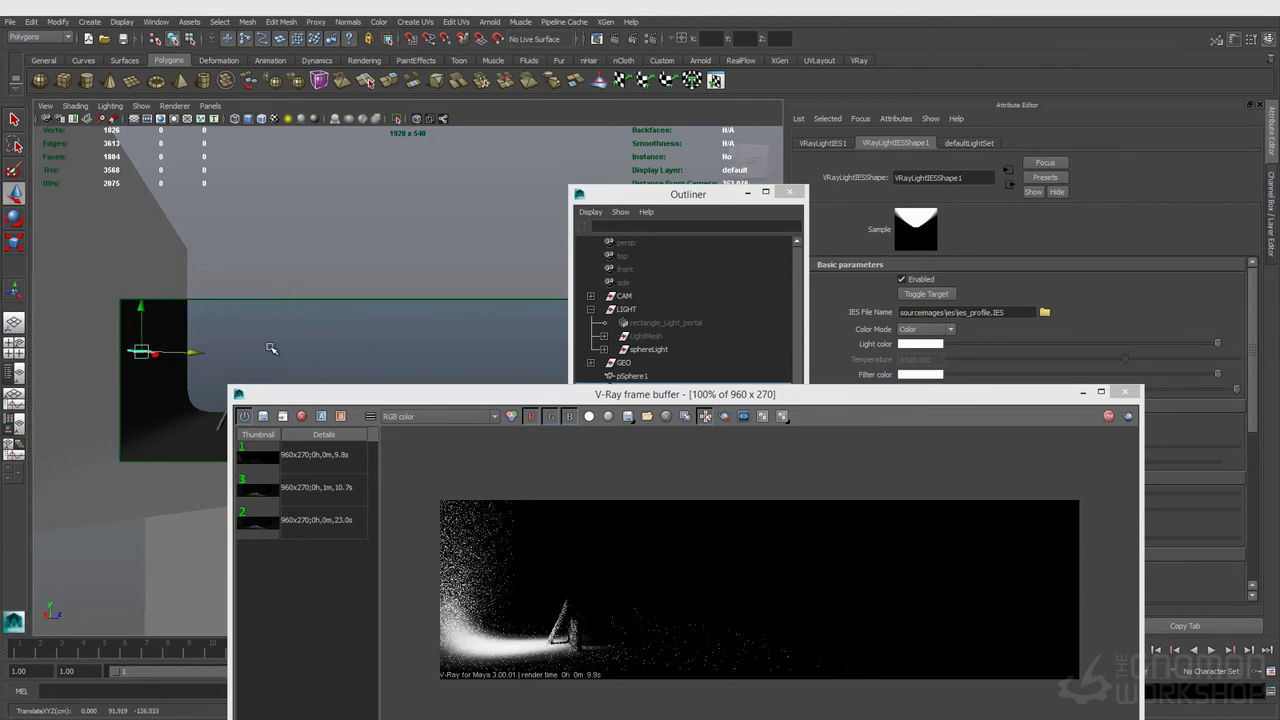
Step: Set the IES light's intensity to 0.25 and move the light back above the dome
left_click(920, 450)
left_click_drag(920, 394, 905, 509)
left_click(928, 391)
type("0.25")
key("Return")
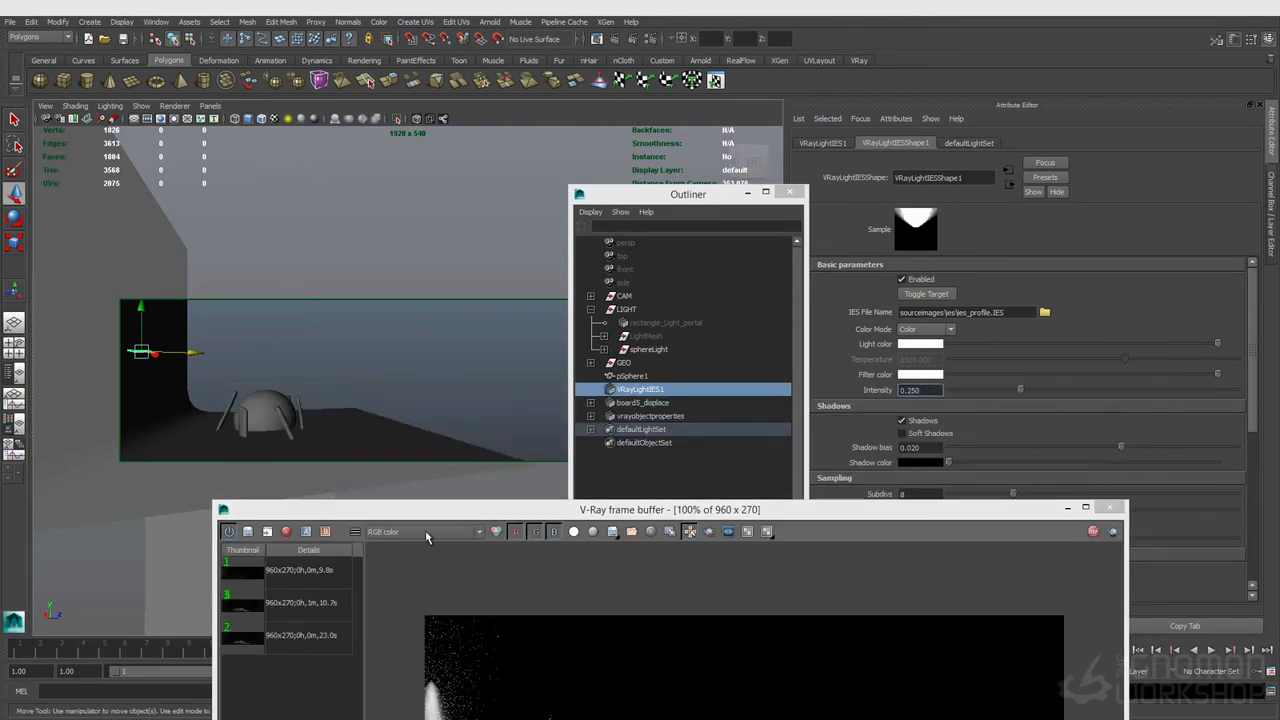
left_click_drag(450, 509, 482, 344)
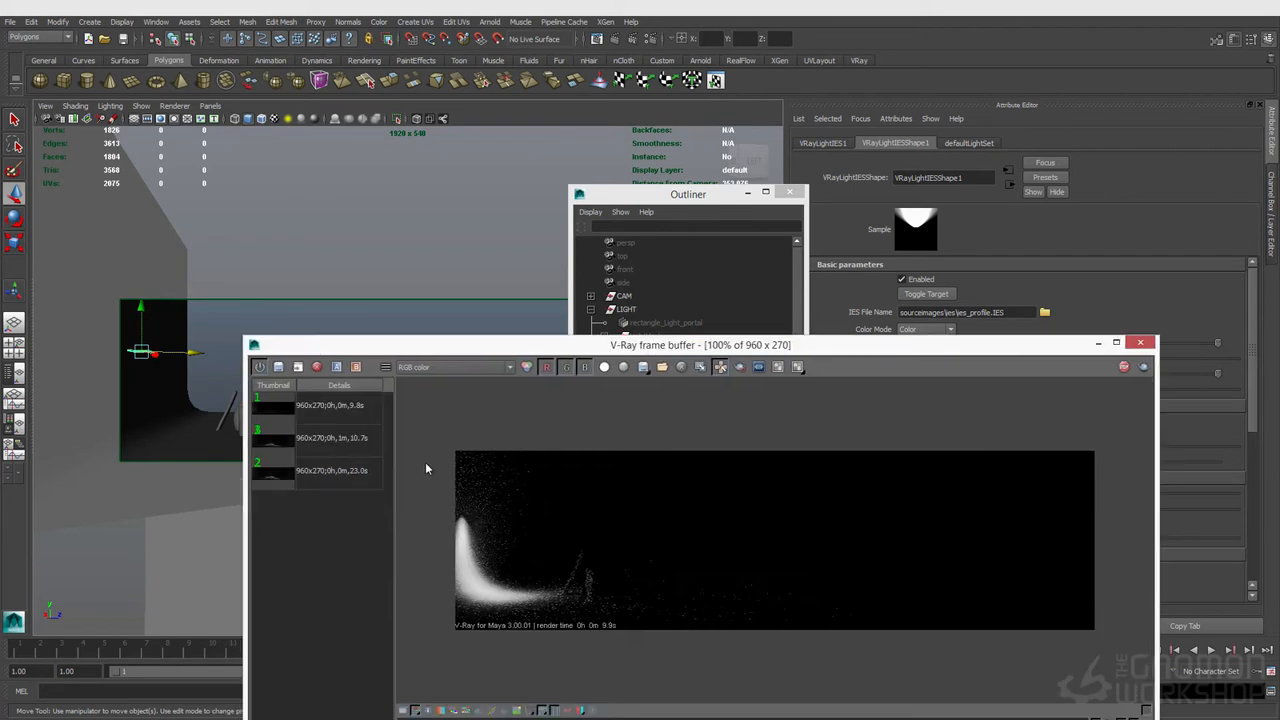
left_click_drag(210, 301, 296, 397, "alt")
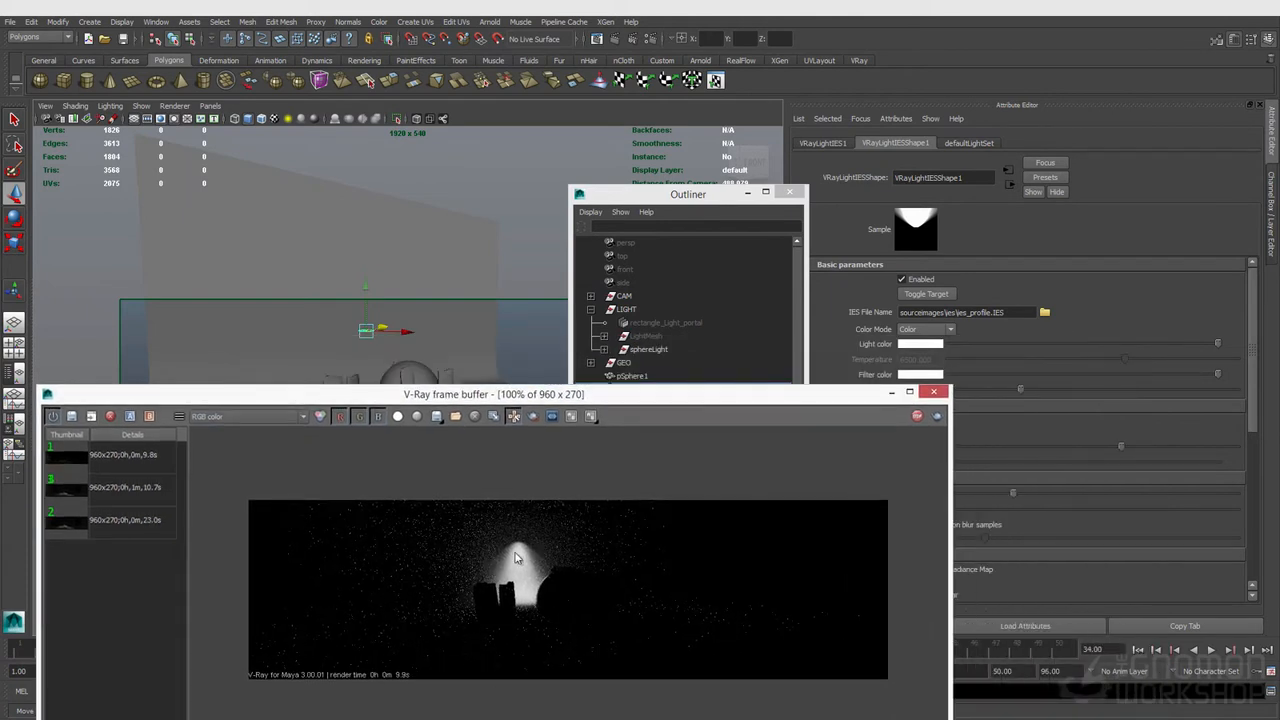
Step: Draw a render region around the lit dome and orbit the camera to look down on it
left_click(533, 416)
left_click_drag(447, 522, 614, 636)
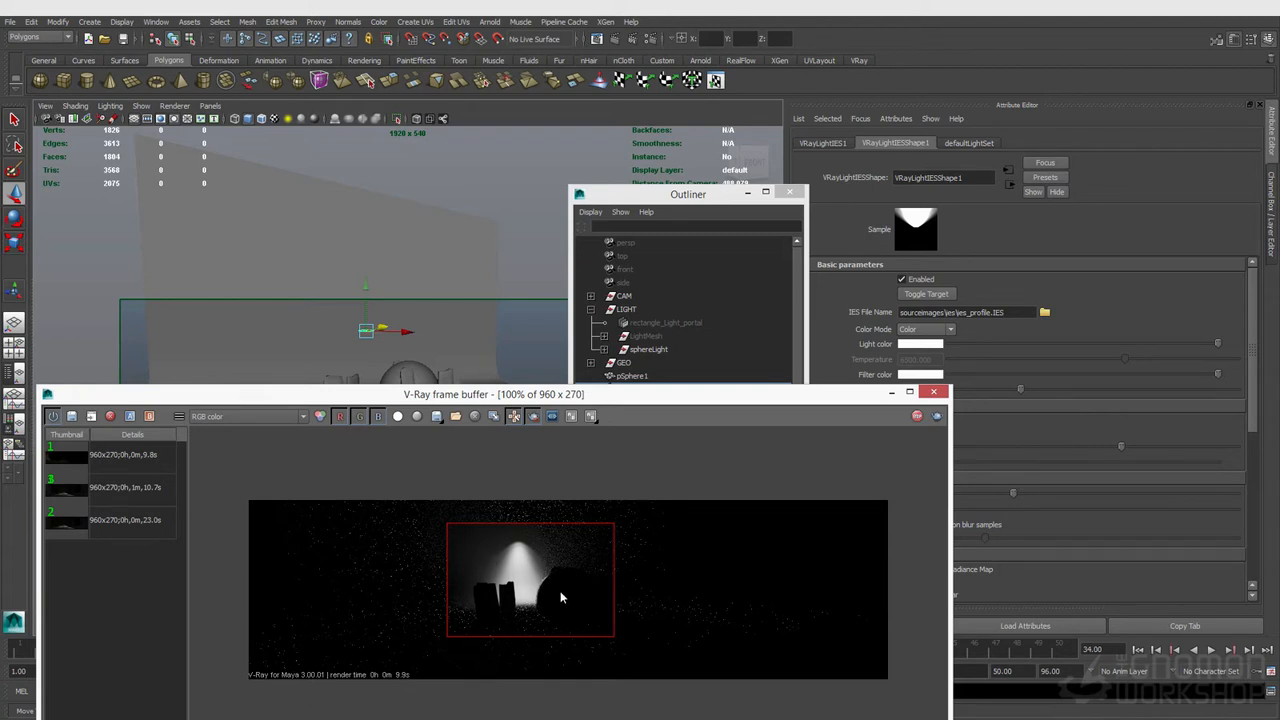
left_click_drag(822, 400, 676, 395)
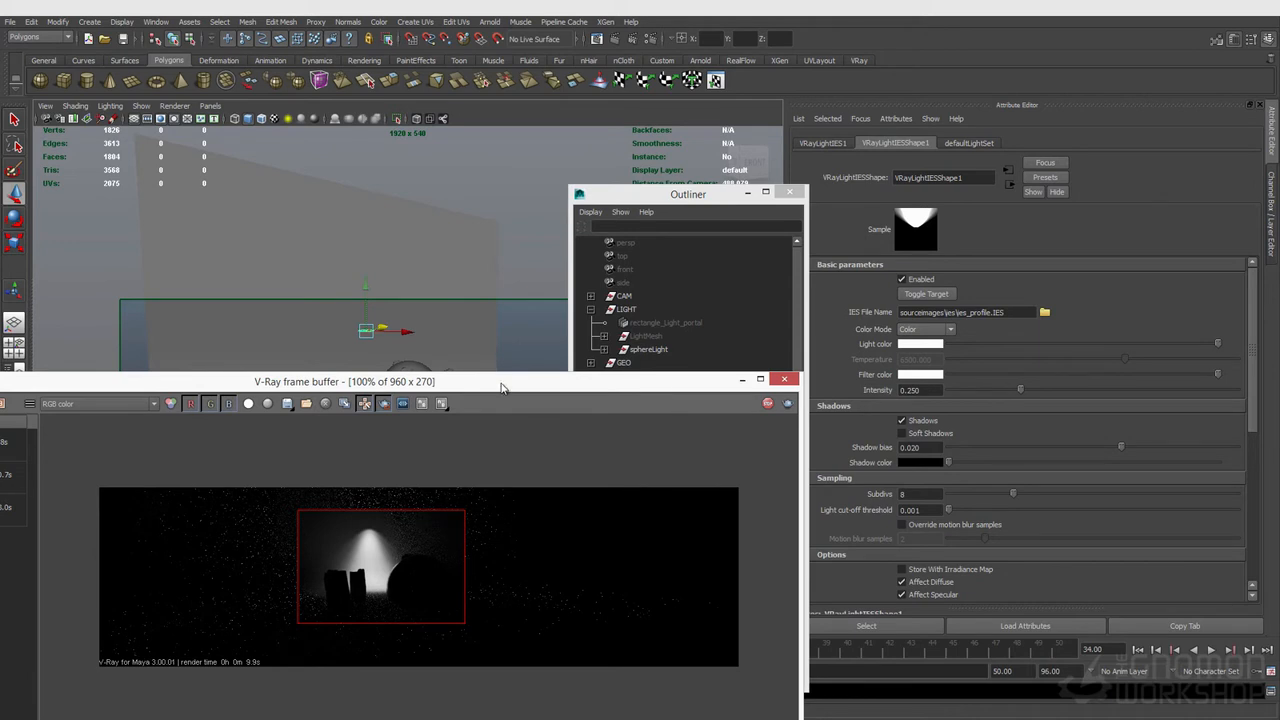
left_click_drag(500, 382, 504, 497)
left_click_drag(388, 360, 444, 340)
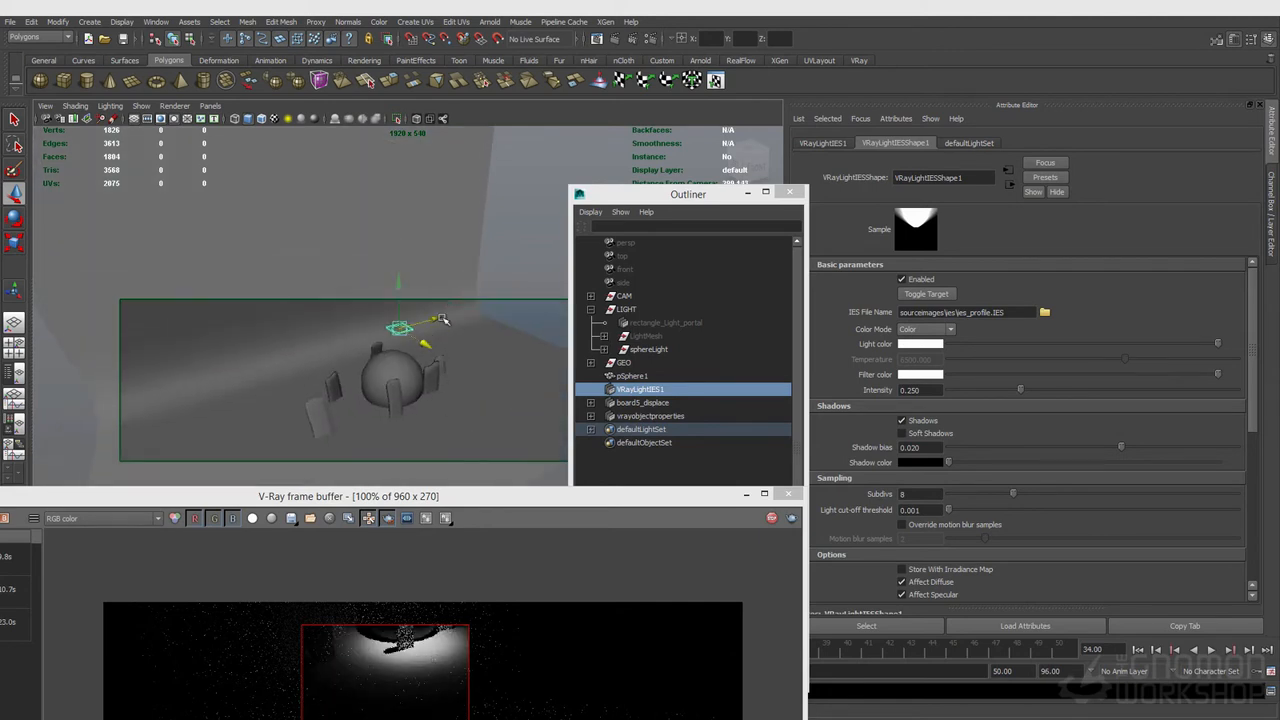
left_click_drag(465, 497, 487, 404)
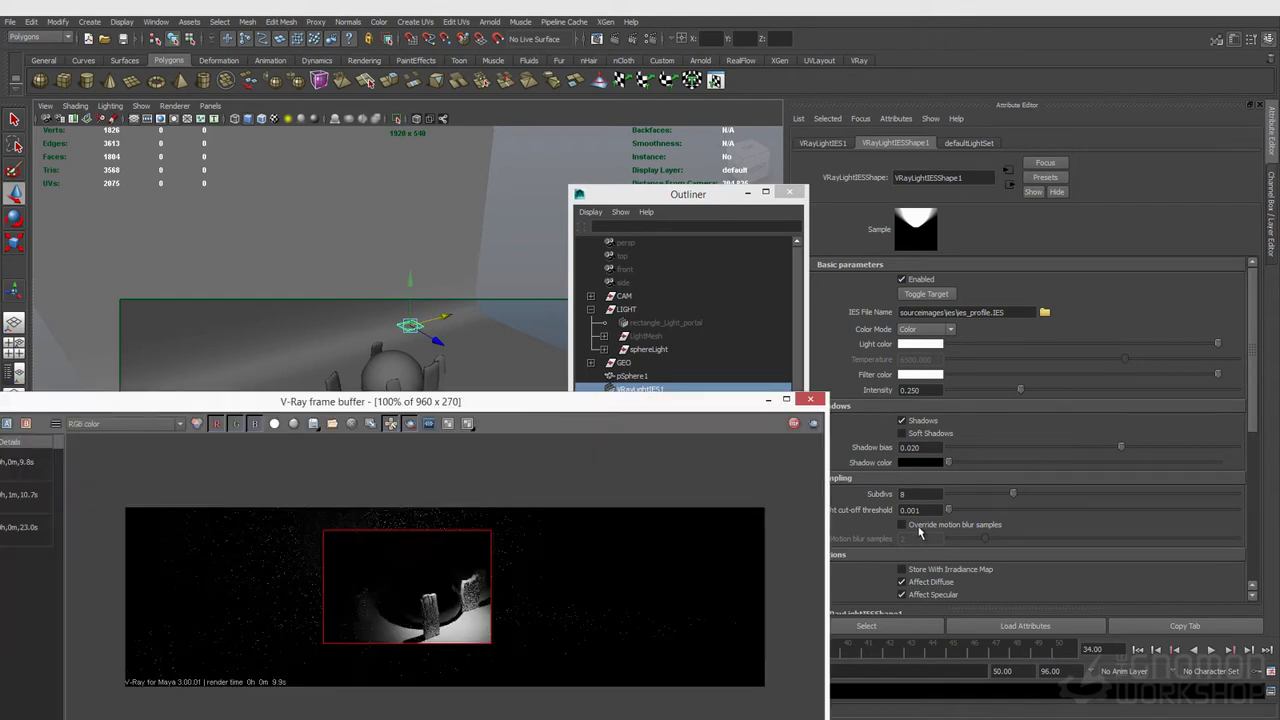
Step: Enable Soft Shadows on the IES light and widen the render region
left_click(903, 434)
left_click_drag(226, 509, 606, 686)
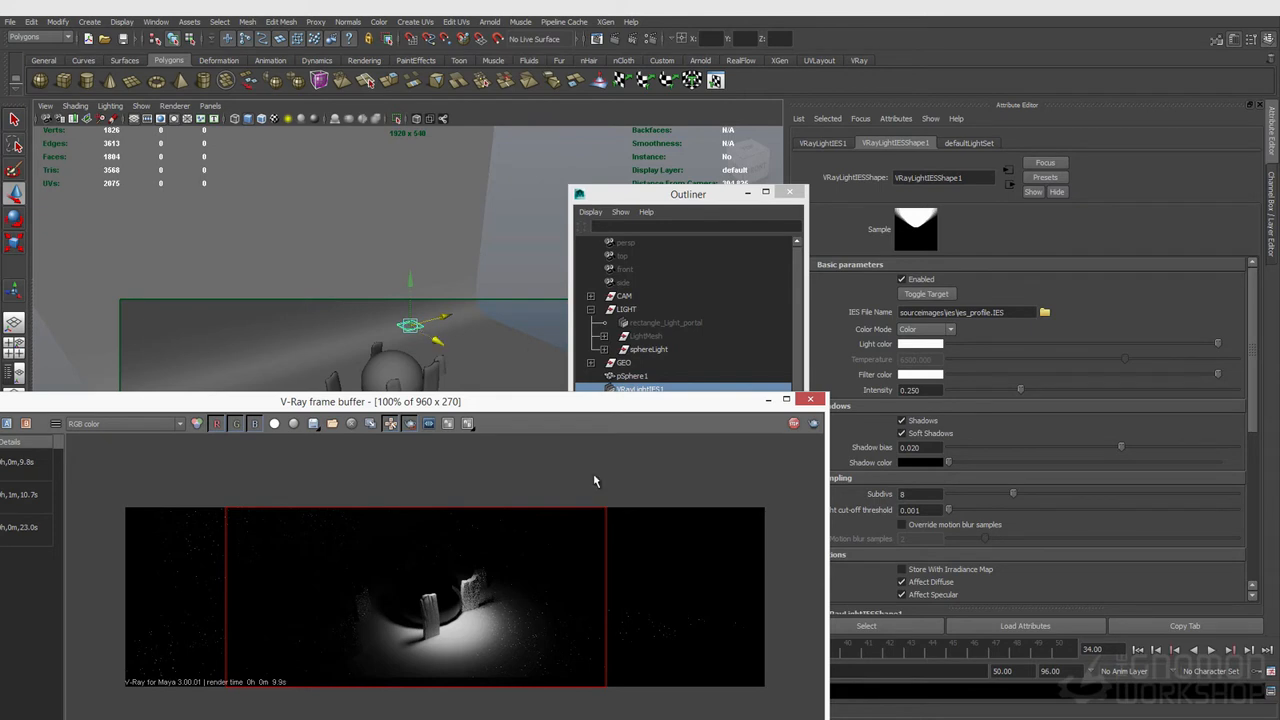
scroll(892, 515, "down", 3)
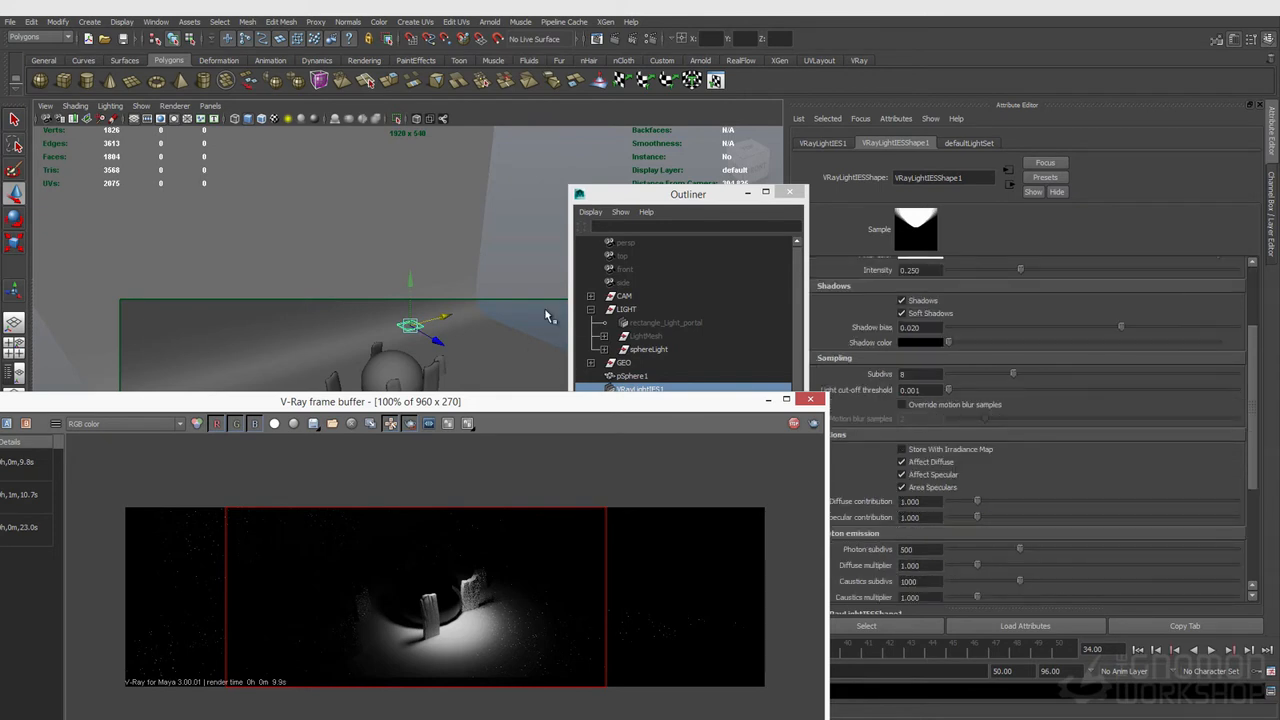
Step: Try lowering the sphere material's reflection glossiness to about 0.61, then set it back to 1.0
left_click(391, 365)
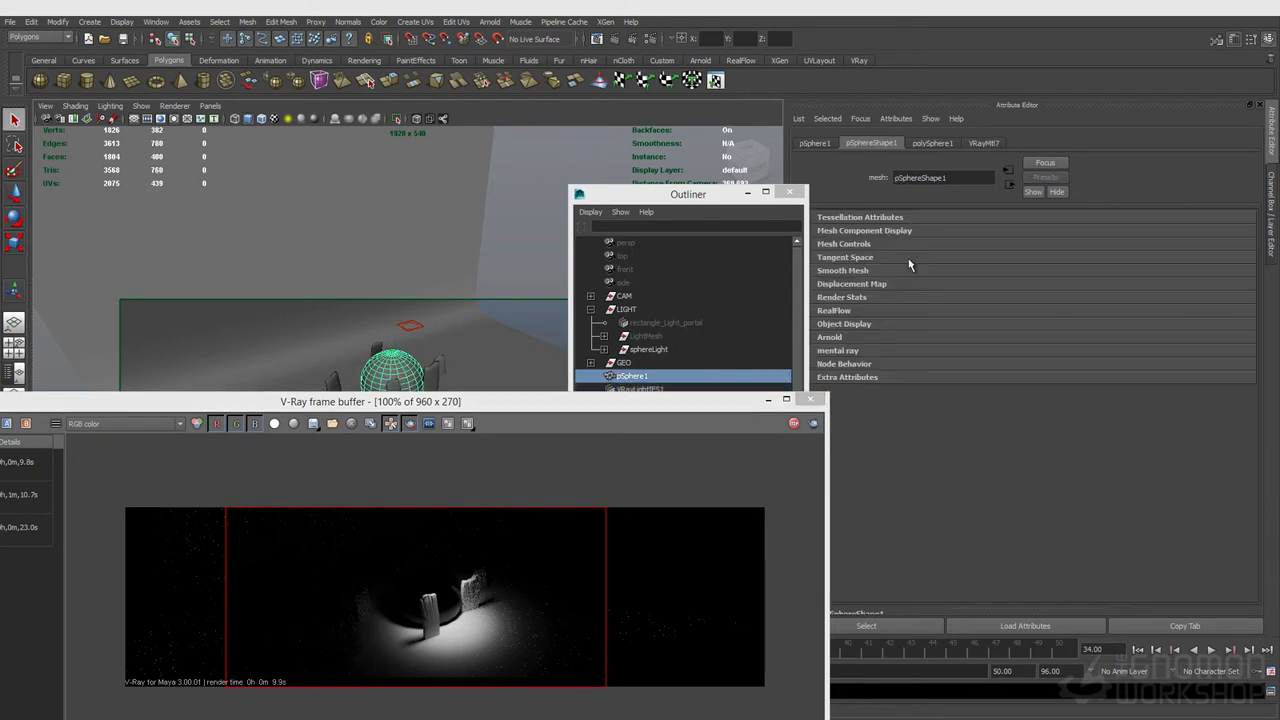
left_click(984, 143)
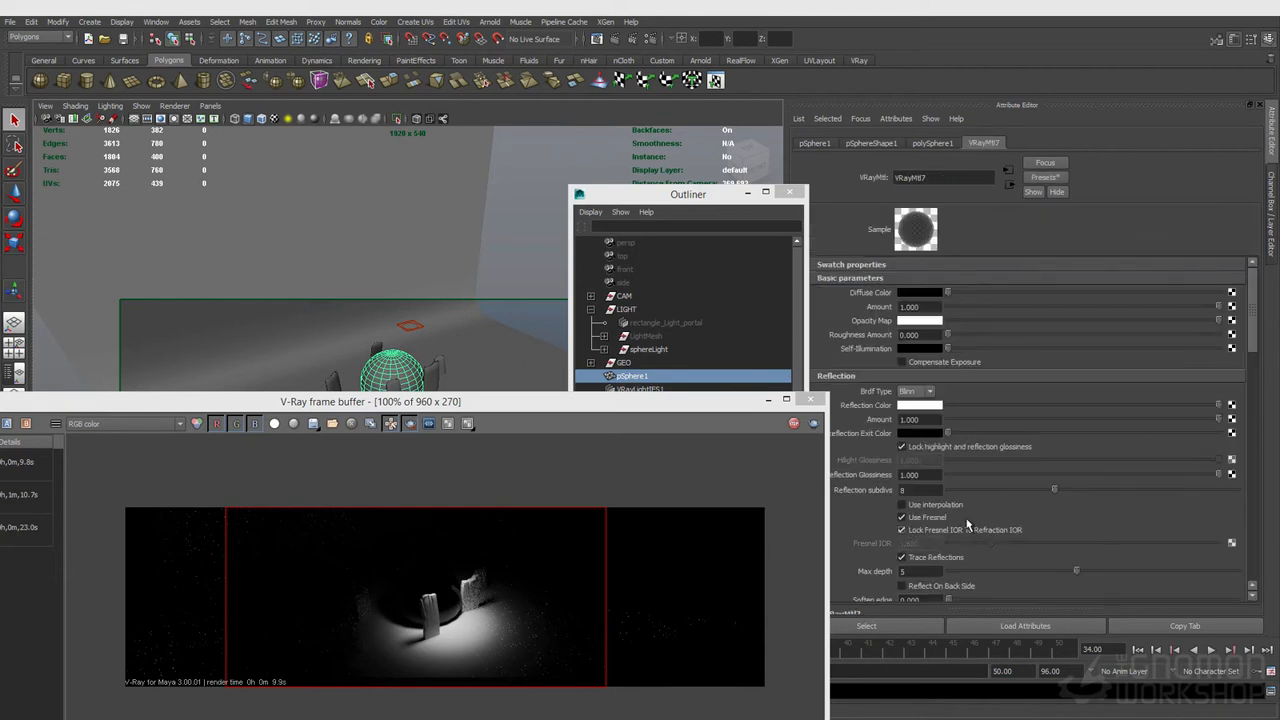
left_click_drag(1219, 476, 1114, 474)
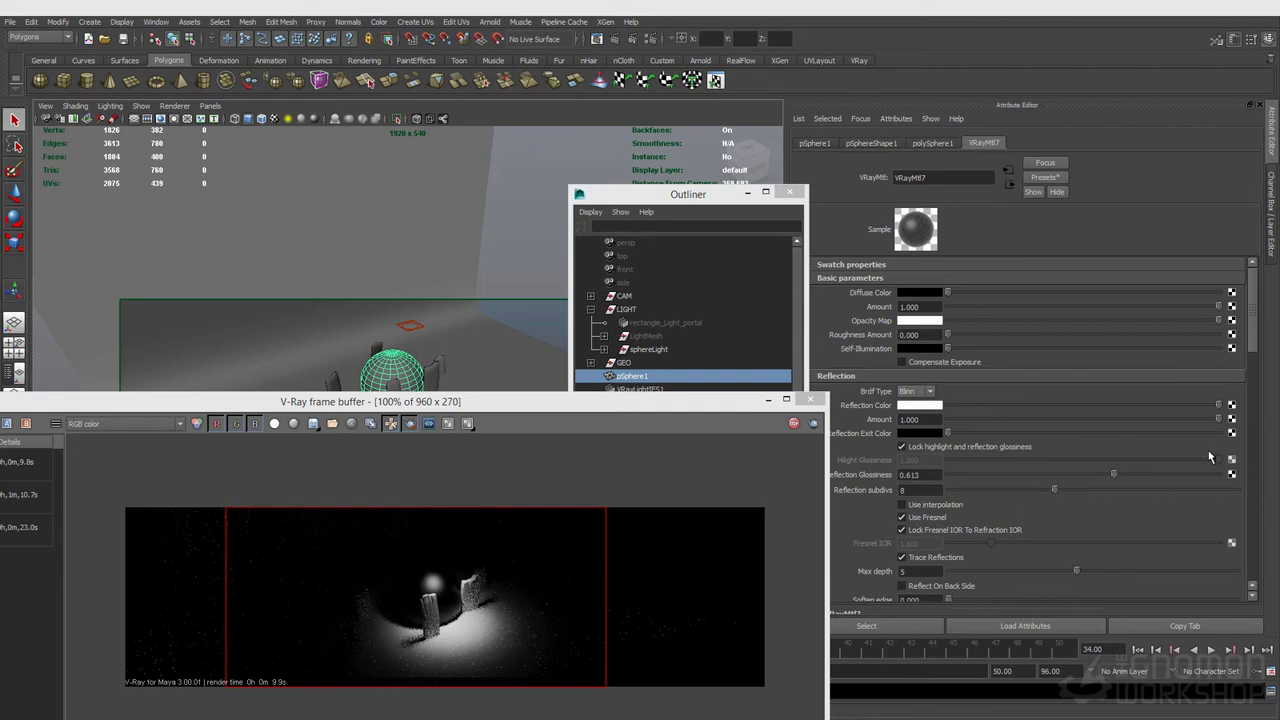
left_click_drag(1110, 474, 1240, 486)
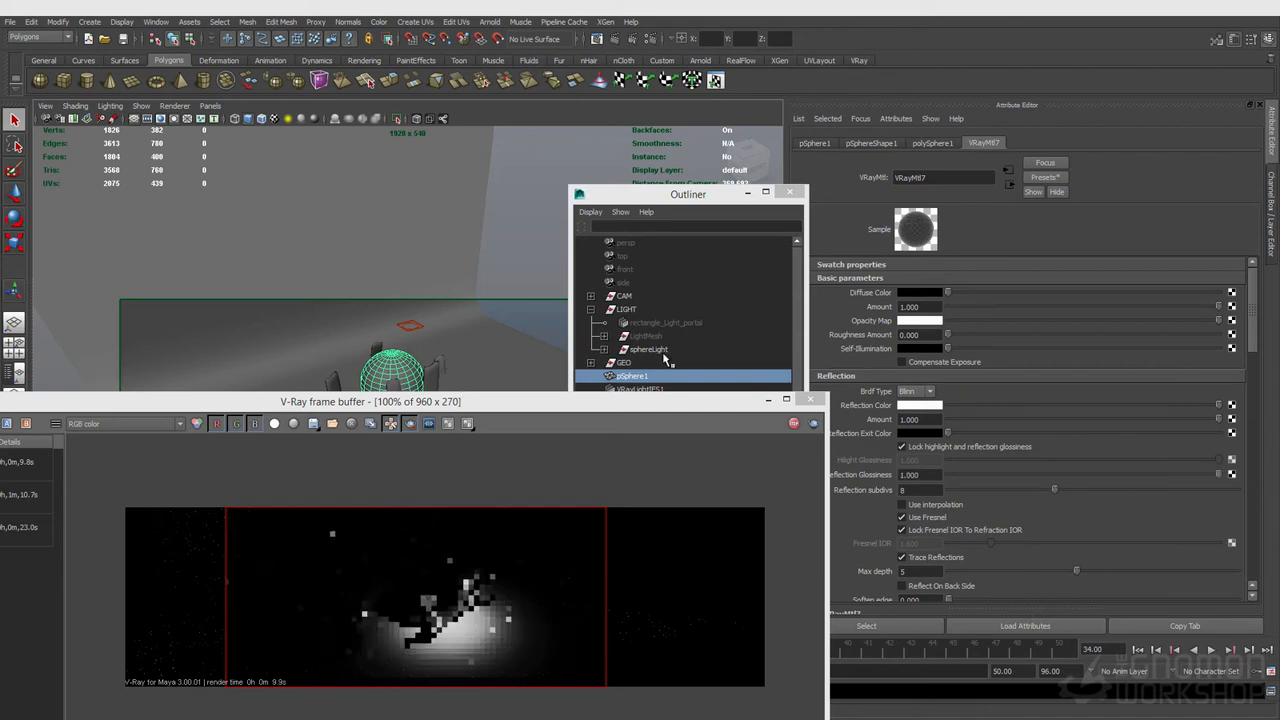
Step: Parent VRayLightIES1 under the LIGHT group in the Outliner and hide it
left_click(656, 198)
left_click(650, 389)
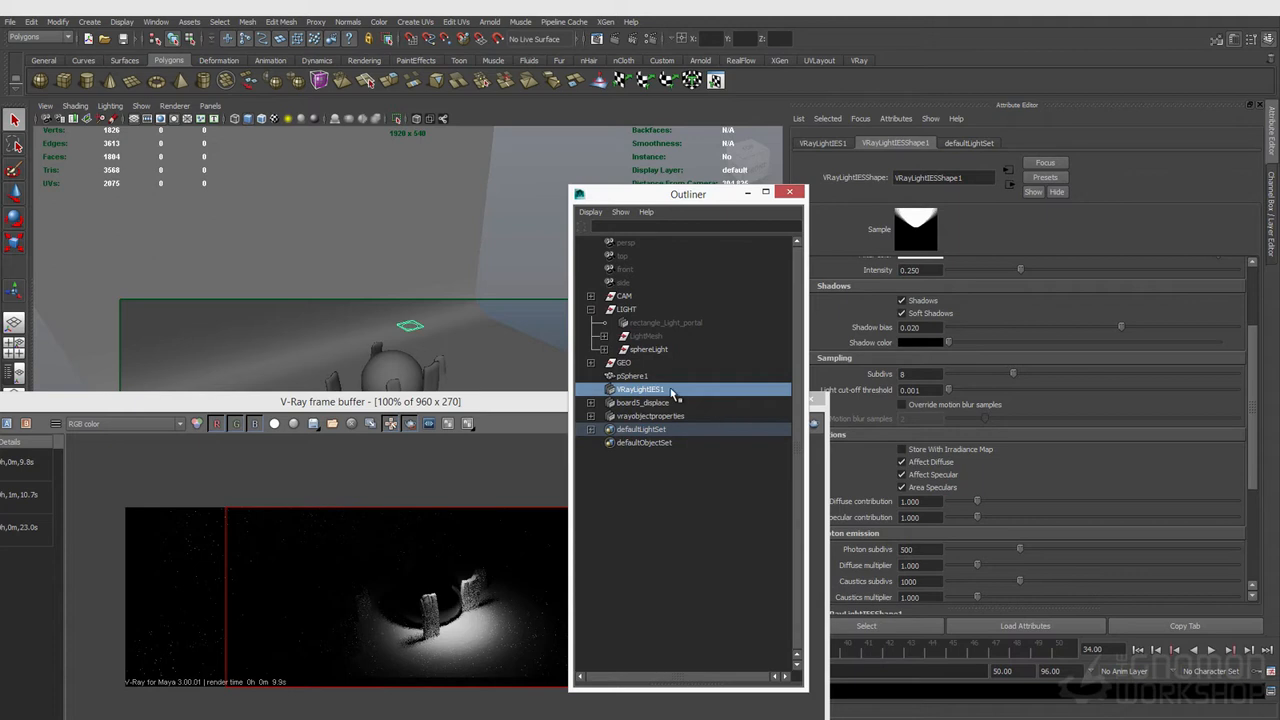
mouse_move(671, 391)
left_mouse_down()
mouse_move(654, 394)
mouse_move(652, 312)
left_mouse_up()
key("ctrl+h")
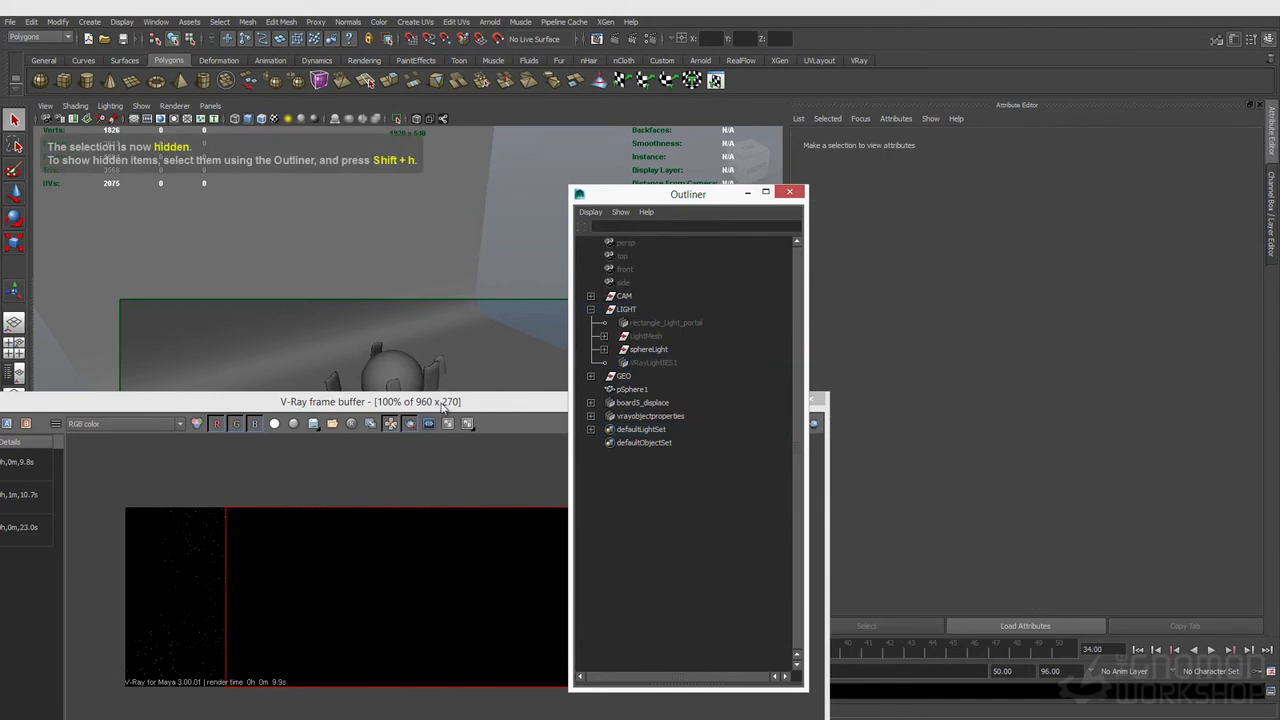
Step: Create a V-Ray Dome Light and enable Dome Spherical
left_click(89, 21)
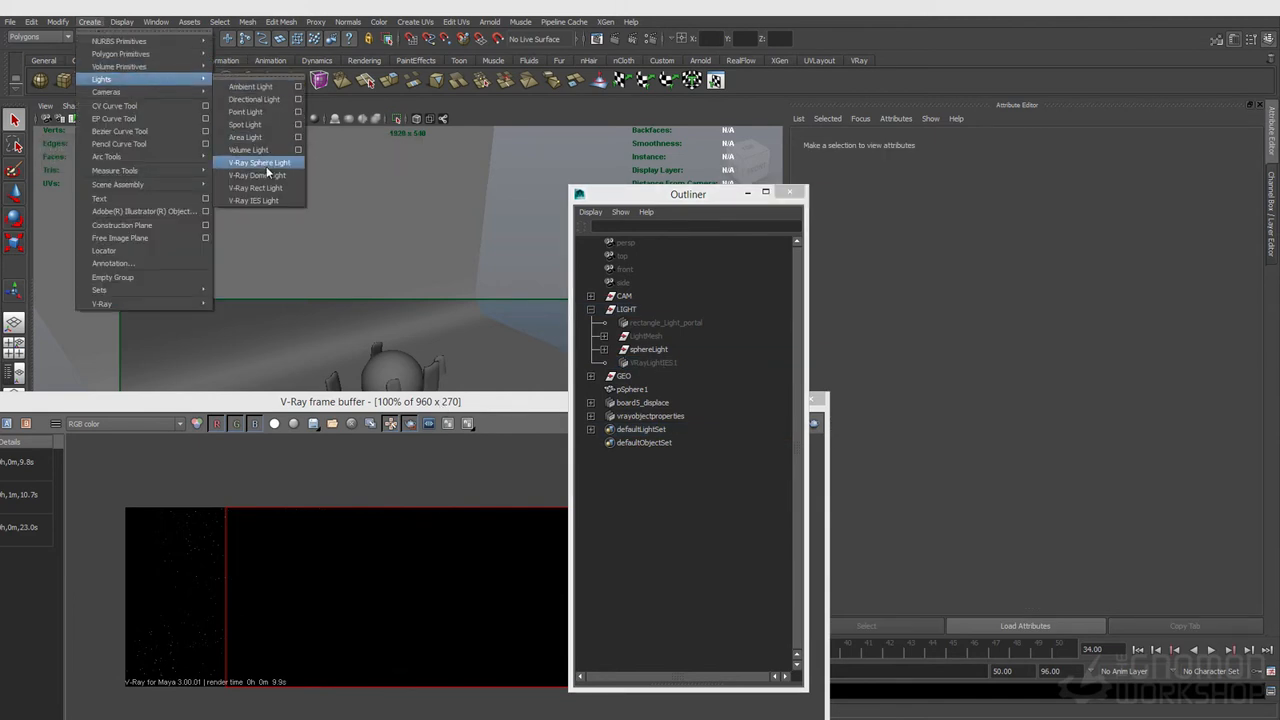
left_click(265, 175)
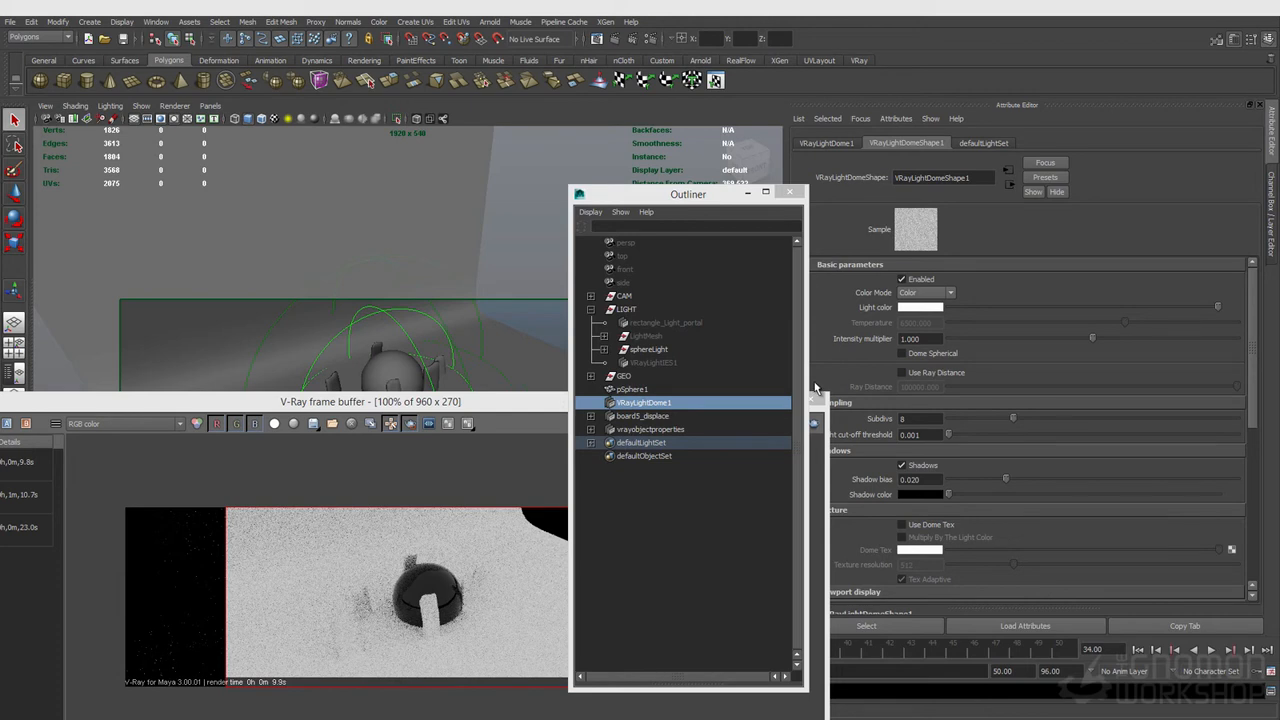
left_click(903, 354)
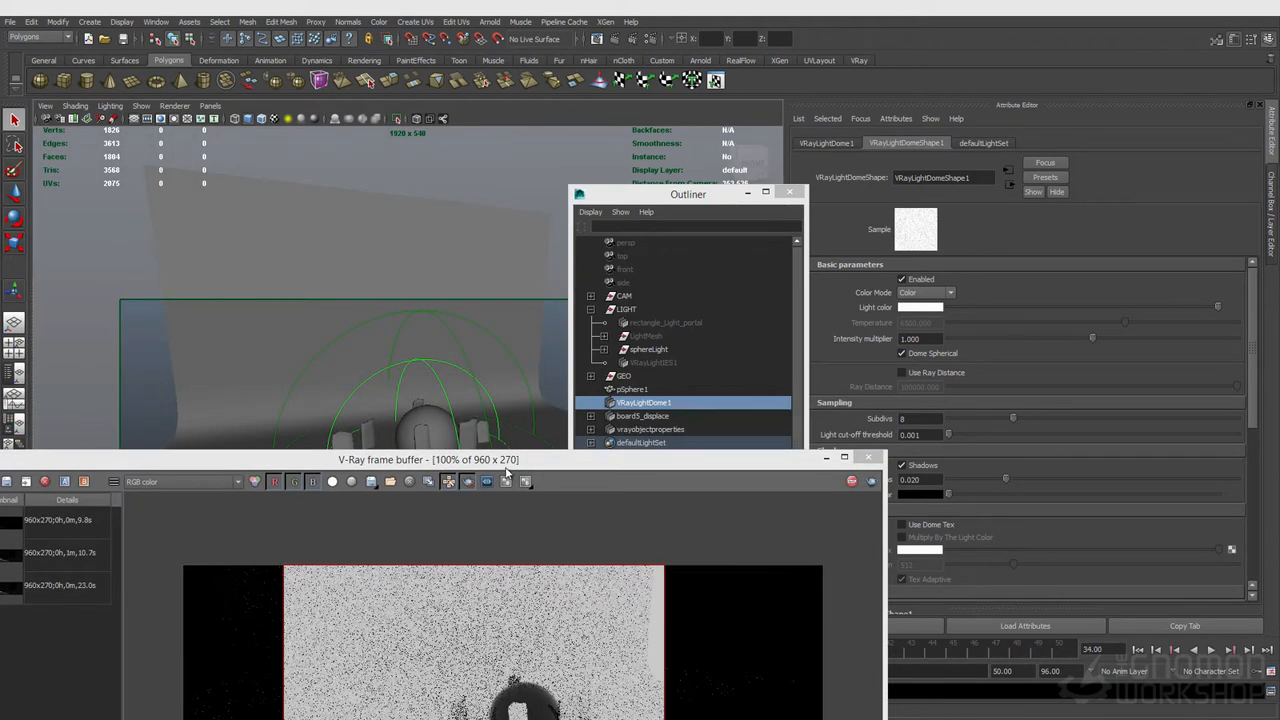
Step: Orbit the camera to frame the dome and pillars from the front
left_click_drag(510, 462, 544, 296)
left_click_drag(452, 292, 498, 524)
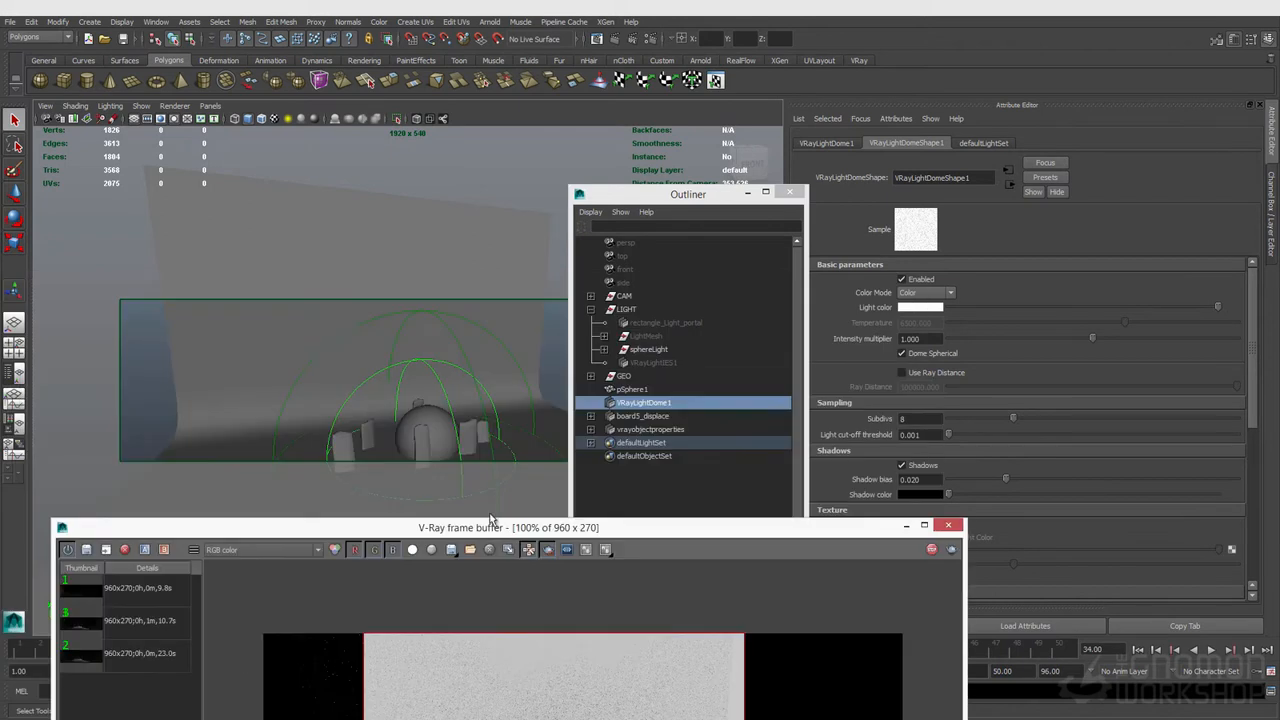
left_click_drag(334, 372, 455, 310, "alt")
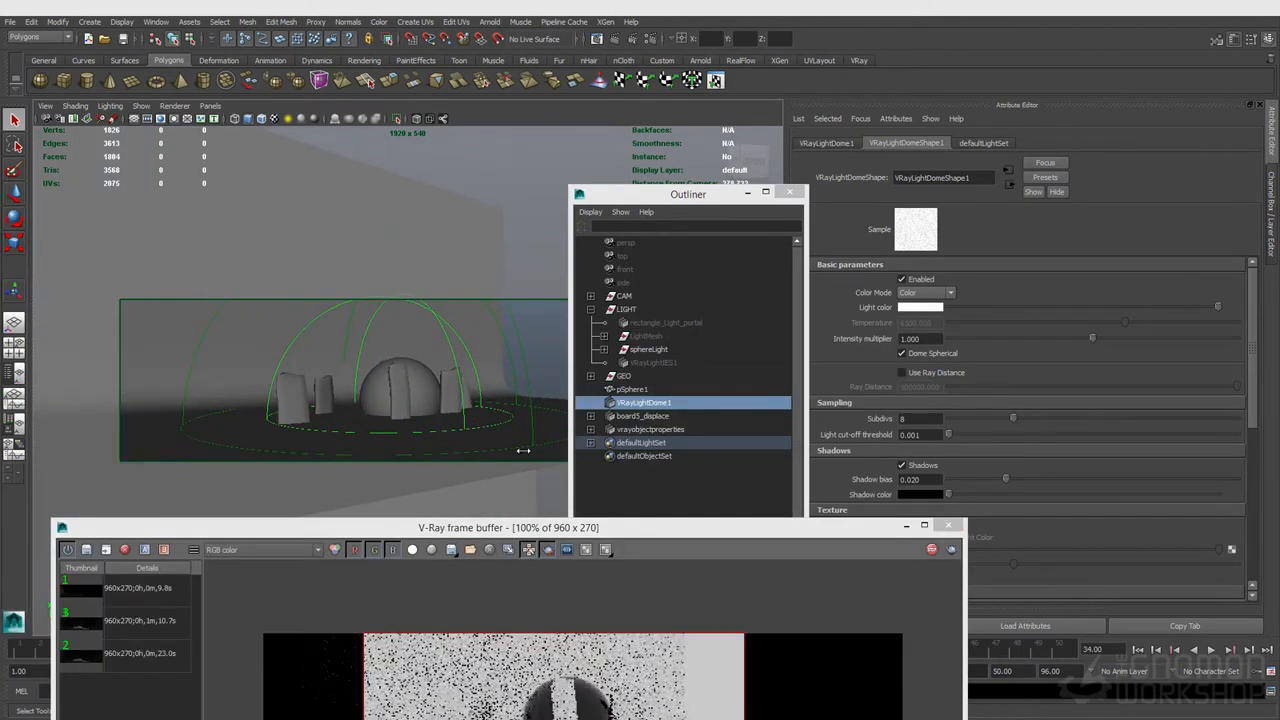
left_click_drag(586, 531, 581, 366)
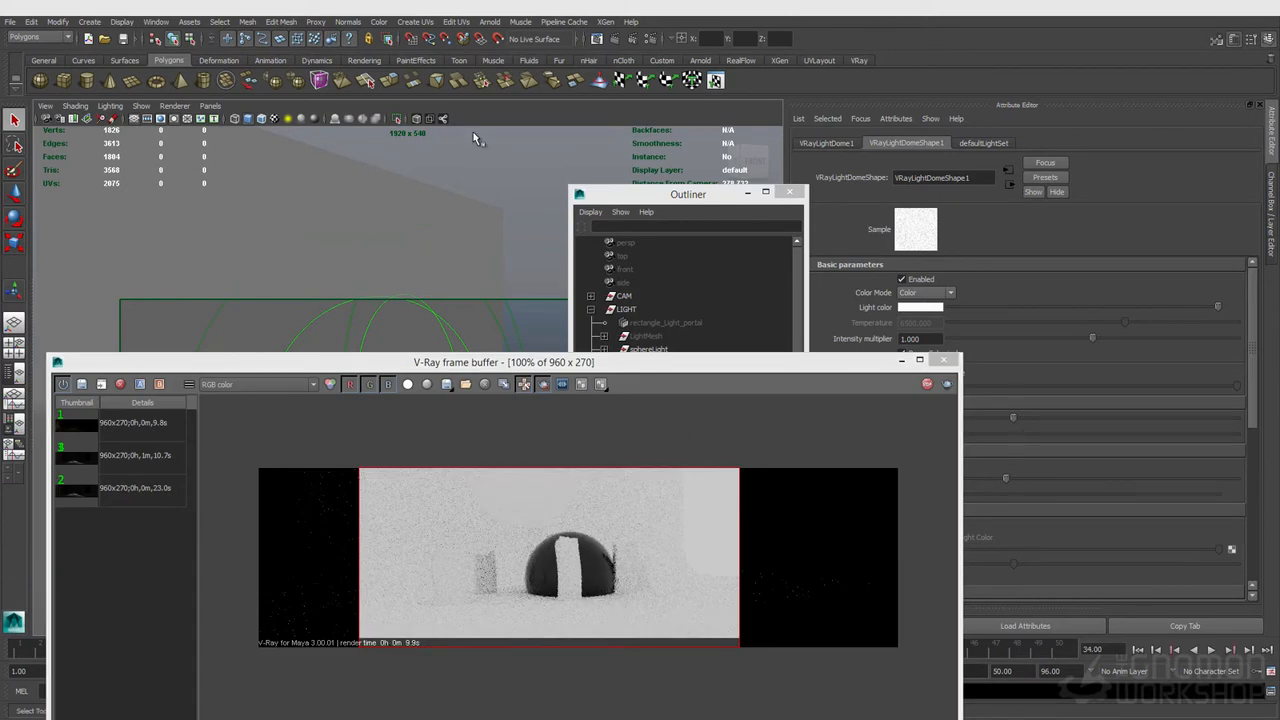
left_click(808, 365)
left_click_drag(808, 365, 697, 310)
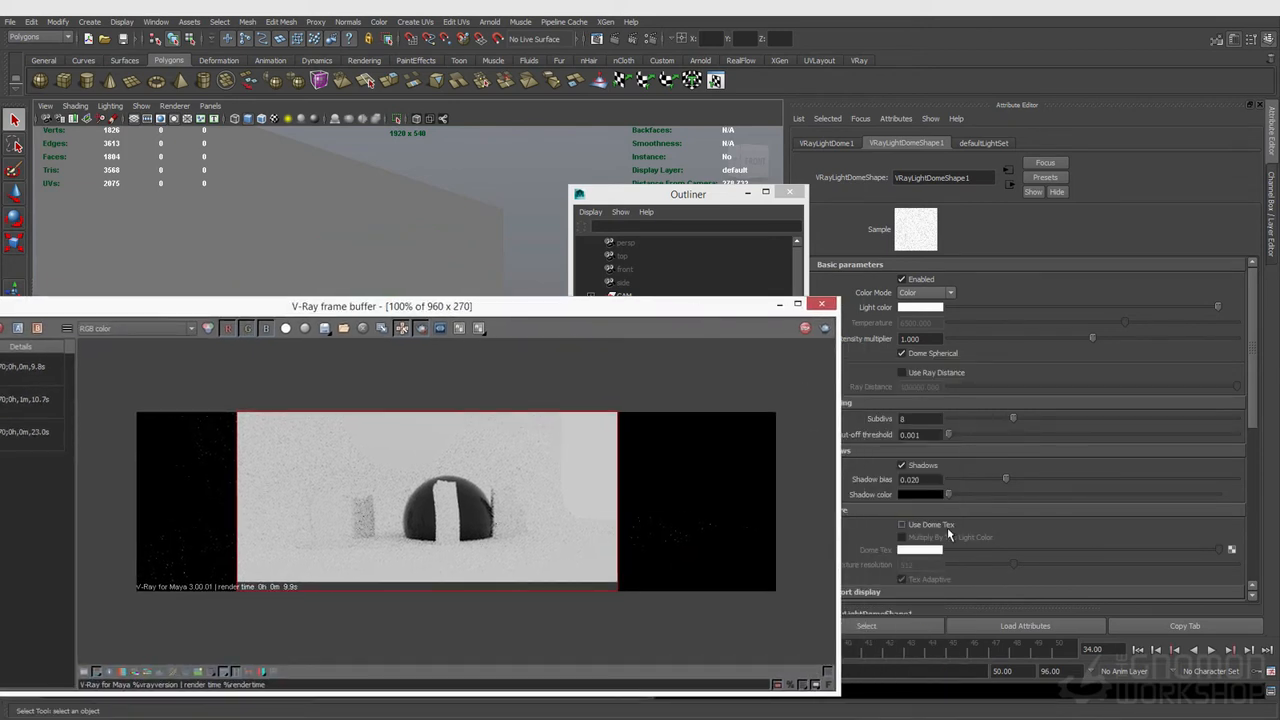
Step: Enable Use Dome Tex on the dome light and load Backyard_Ref.hdr as its dome texture file
left_click(931, 529)
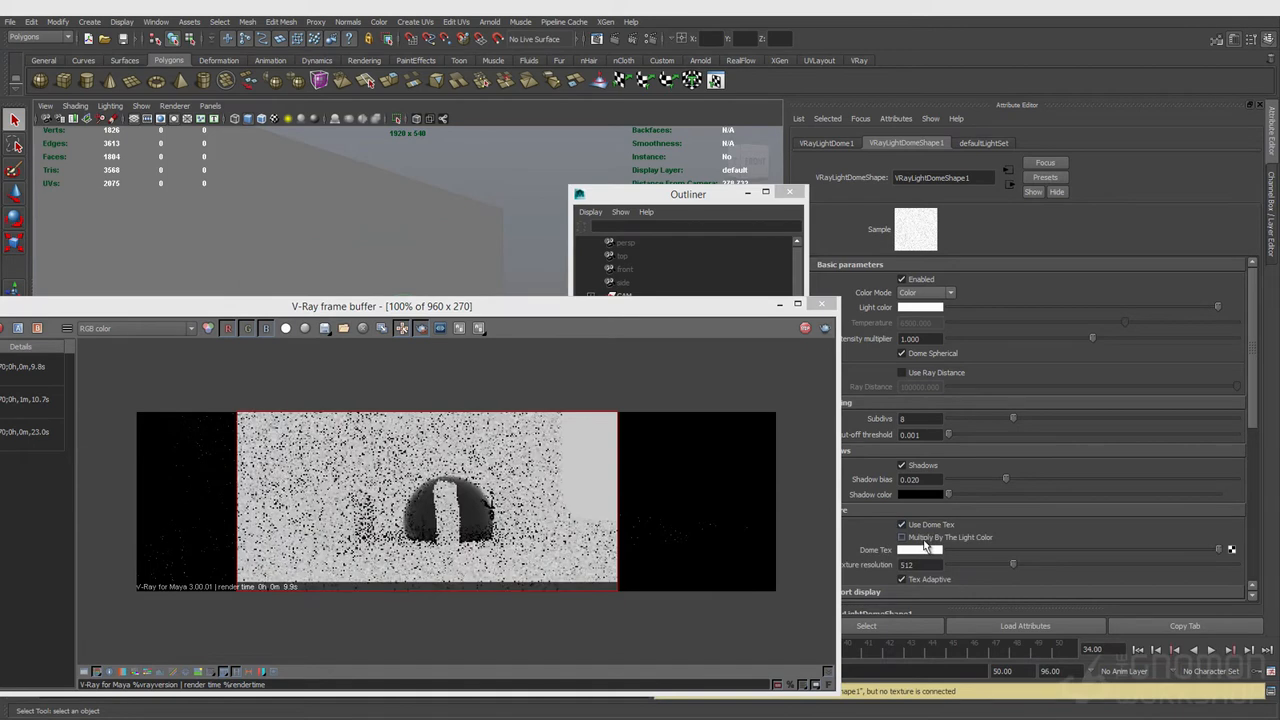
left_click(926, 540)
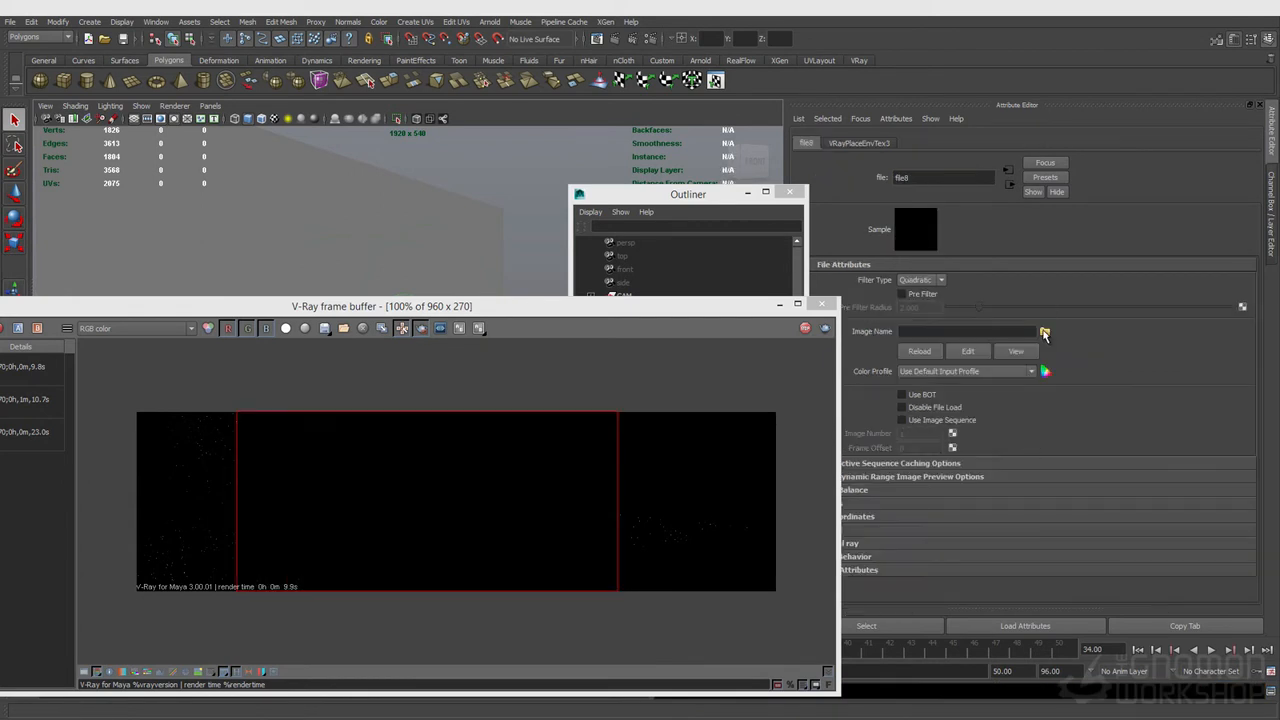
left_click(1044, 333)
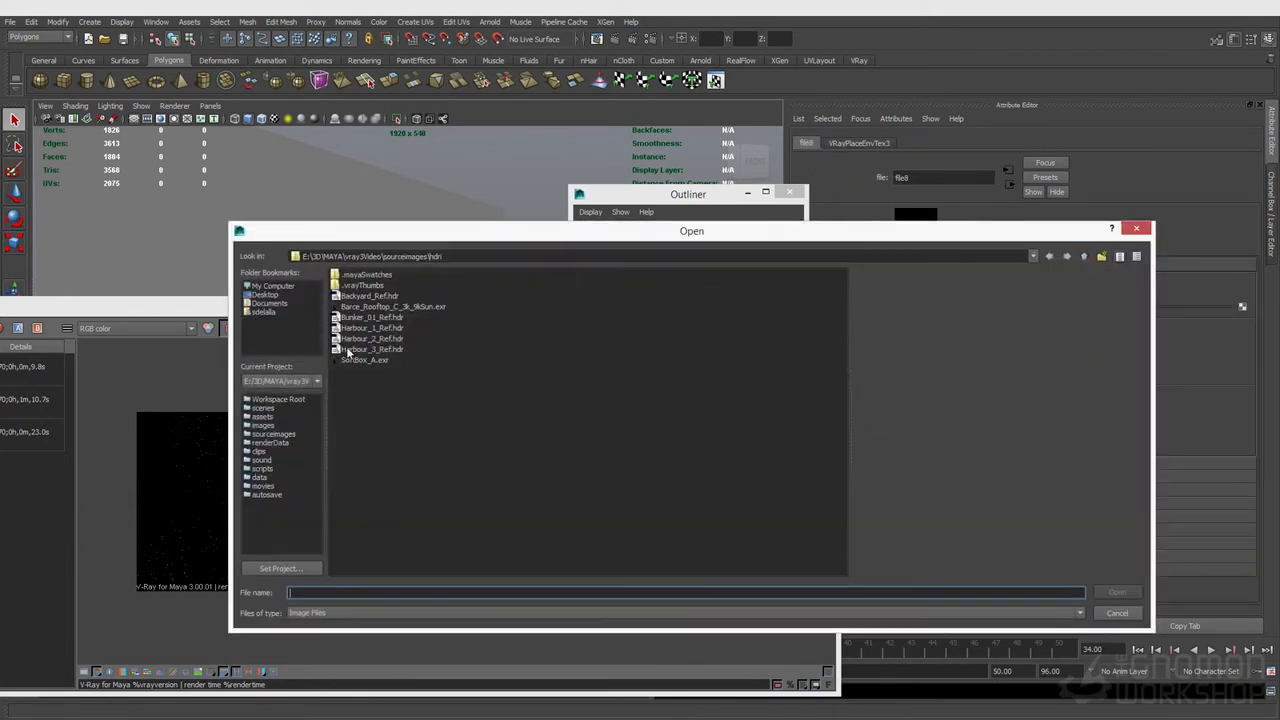
left_click(365, 297)
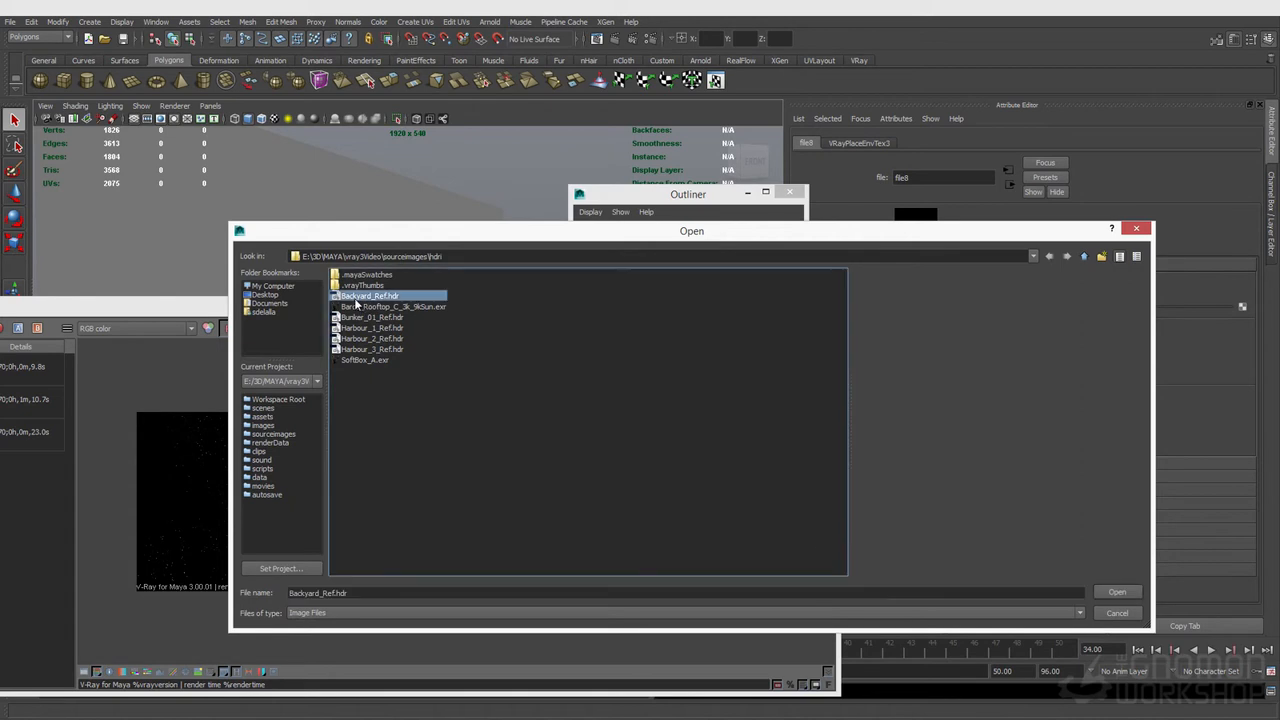
left_click(1118, 593)
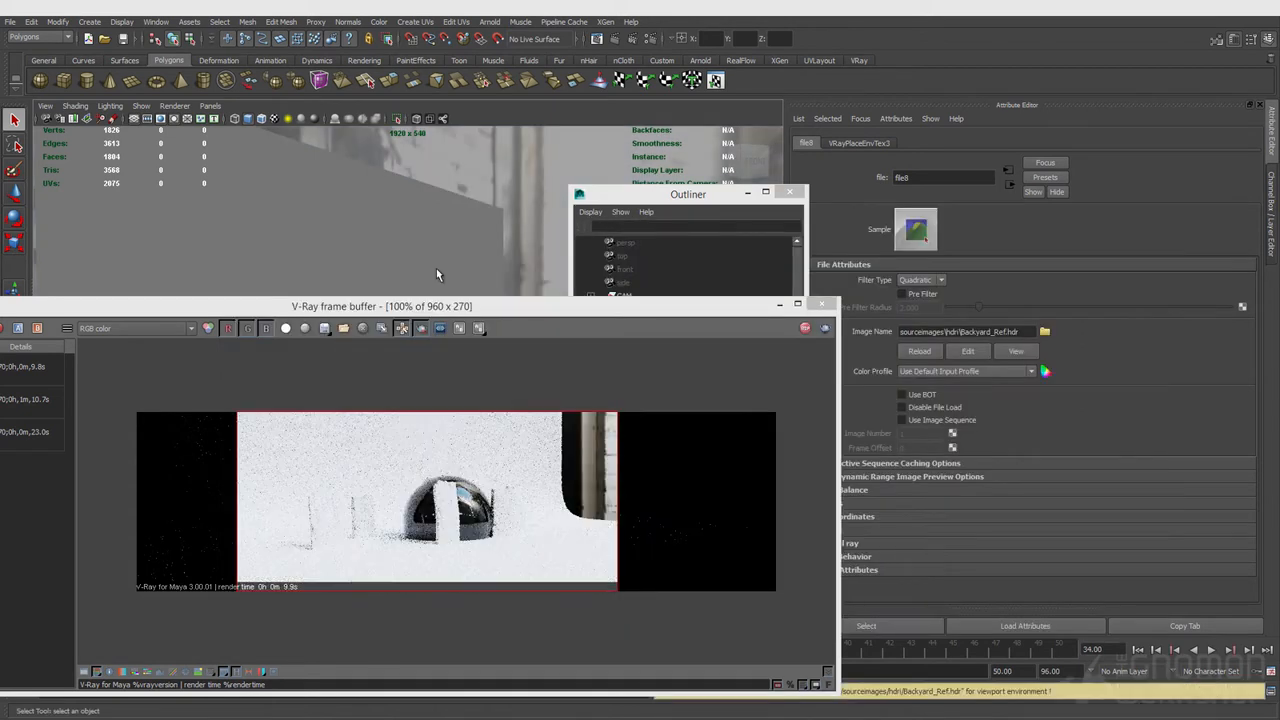
Step: Set the dome light's intensity multiplier to 0.5
left_click(436, 268)
key("ctrl+h")
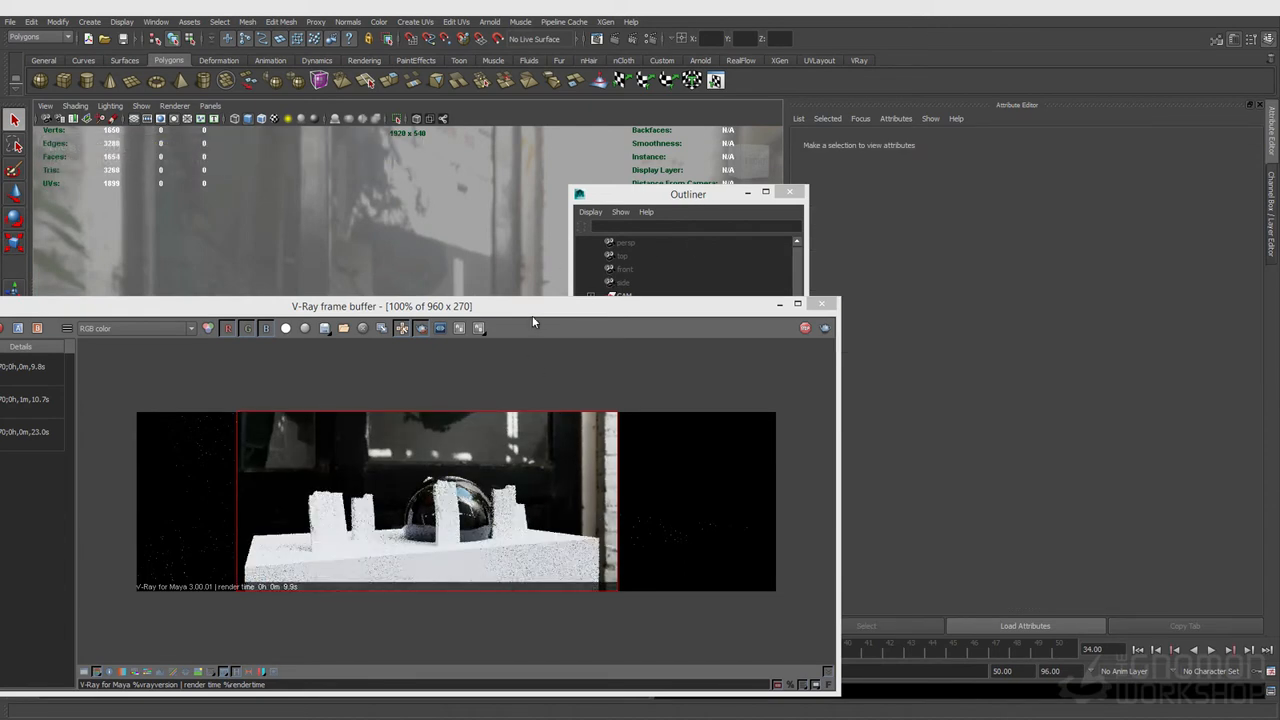
left_click_drag(529, 306, 447, 221)
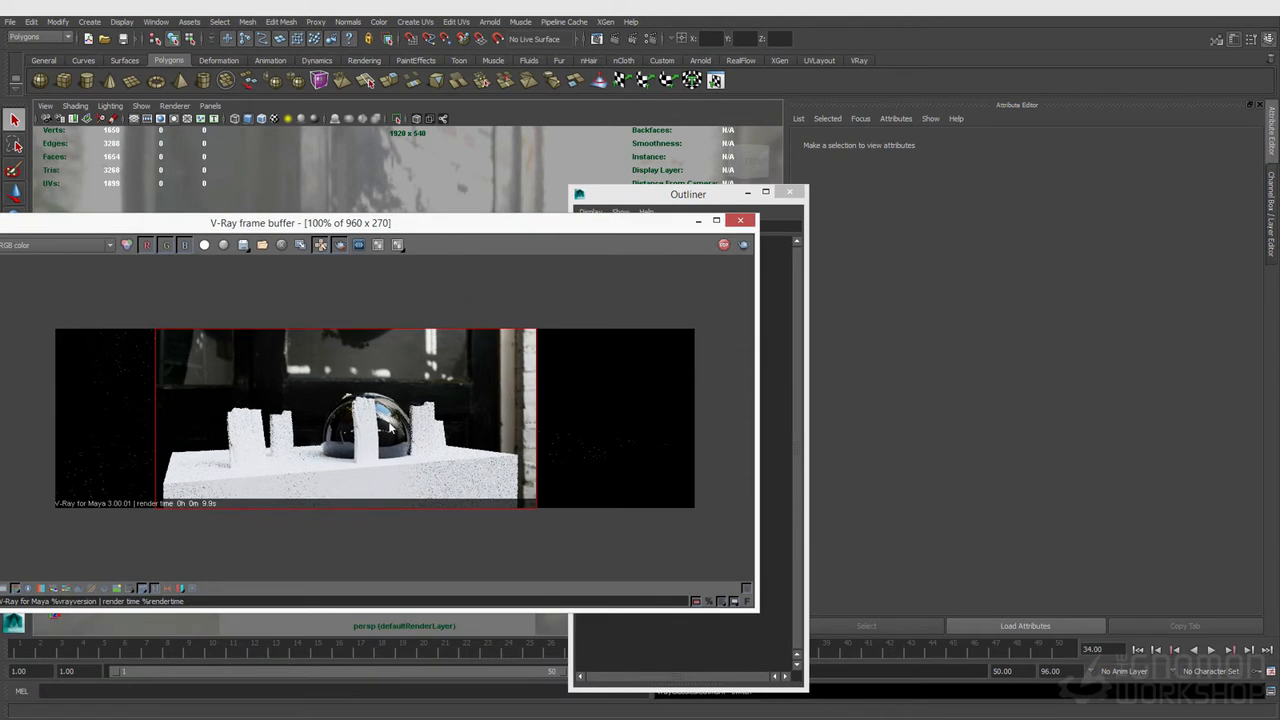
scroll(379, 455, "up", 1)
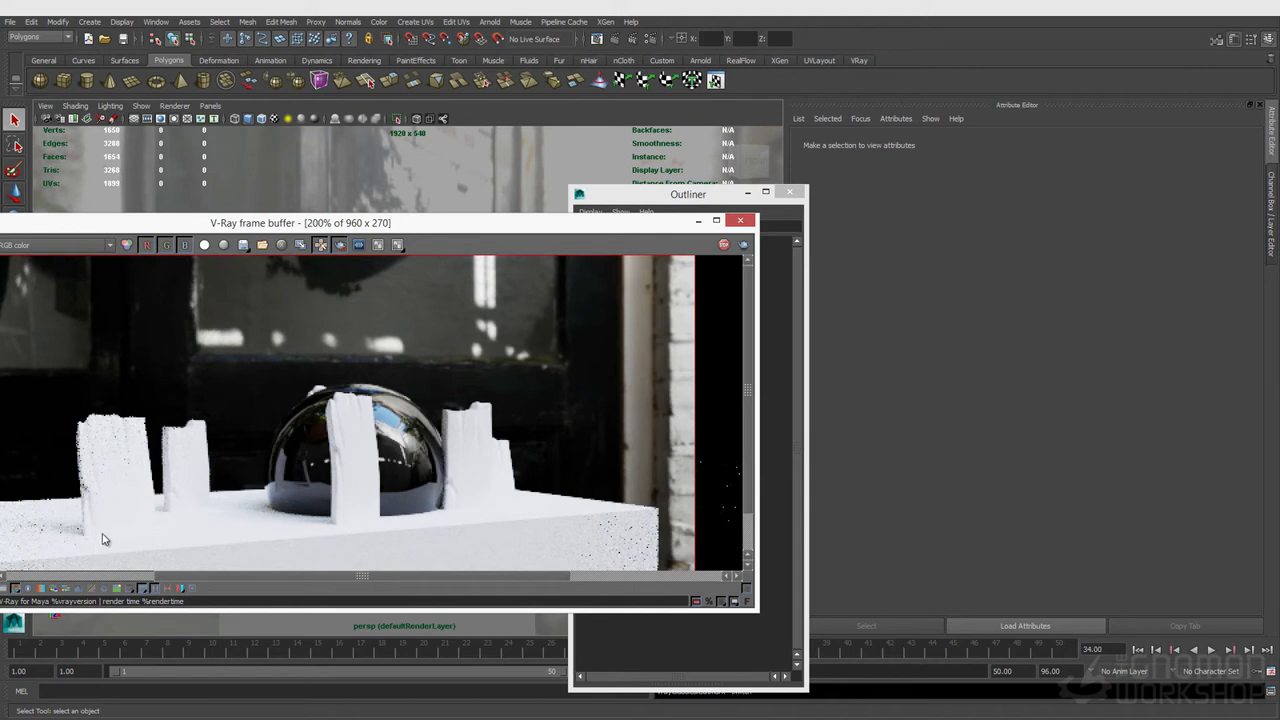
left_click_drag(418, 230, 671, 446)
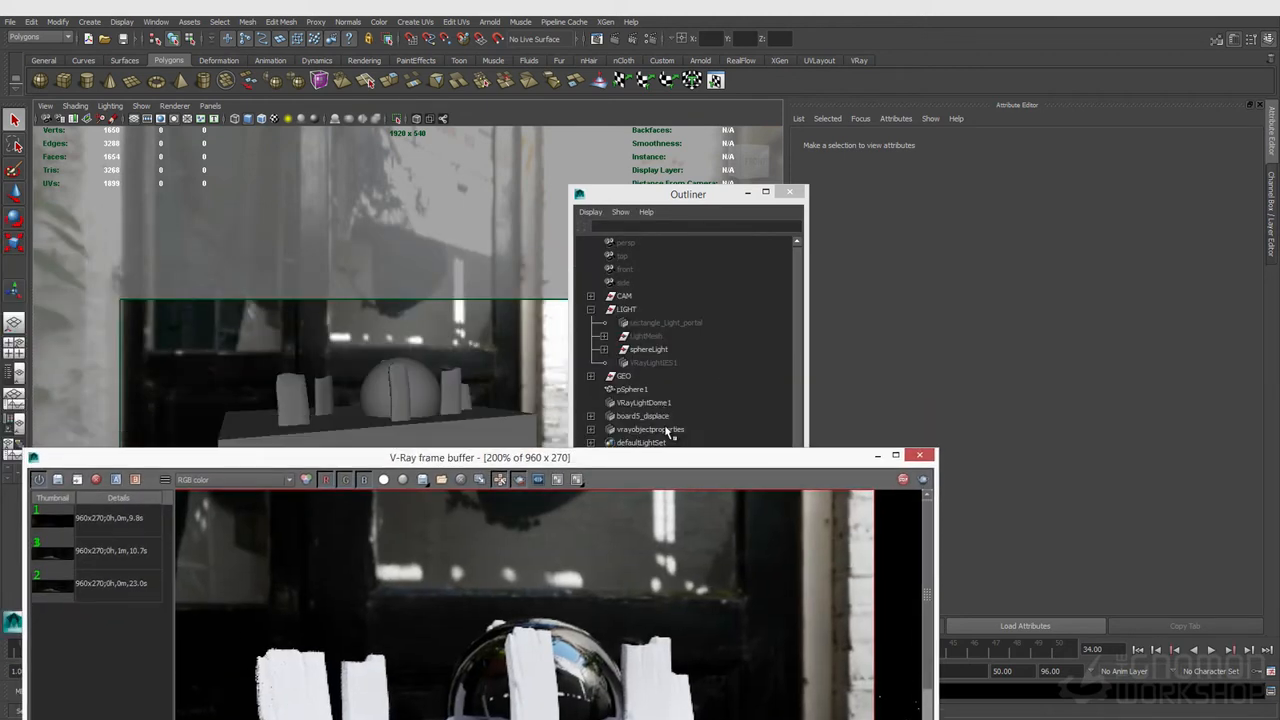
left_click(644, 402)
left_click(940, 339)
double_click(940, 339)
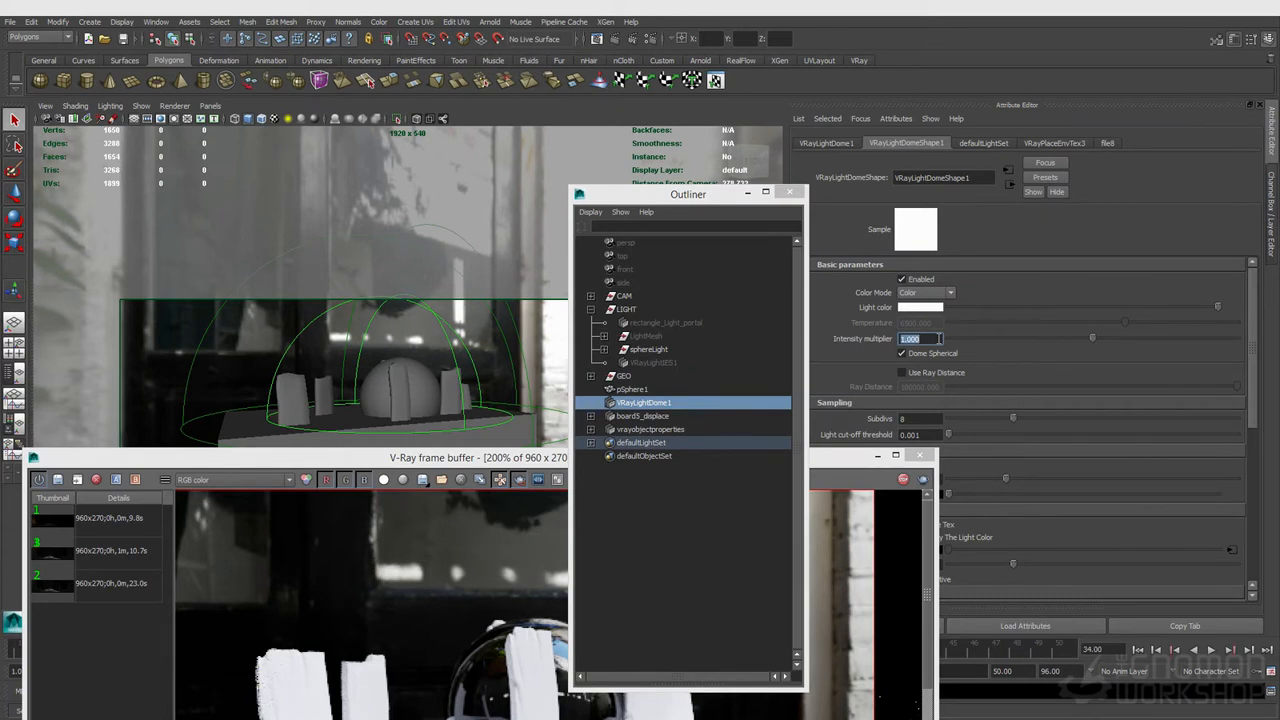
type("0.5")
key("Return")
Step: Orbit the viewport around the pillars and sphere to inspect the interactive render of the dome lighting
left_click_drag(422, 458, 469, 227)
left_click_drag(610, 577, 605, 668)
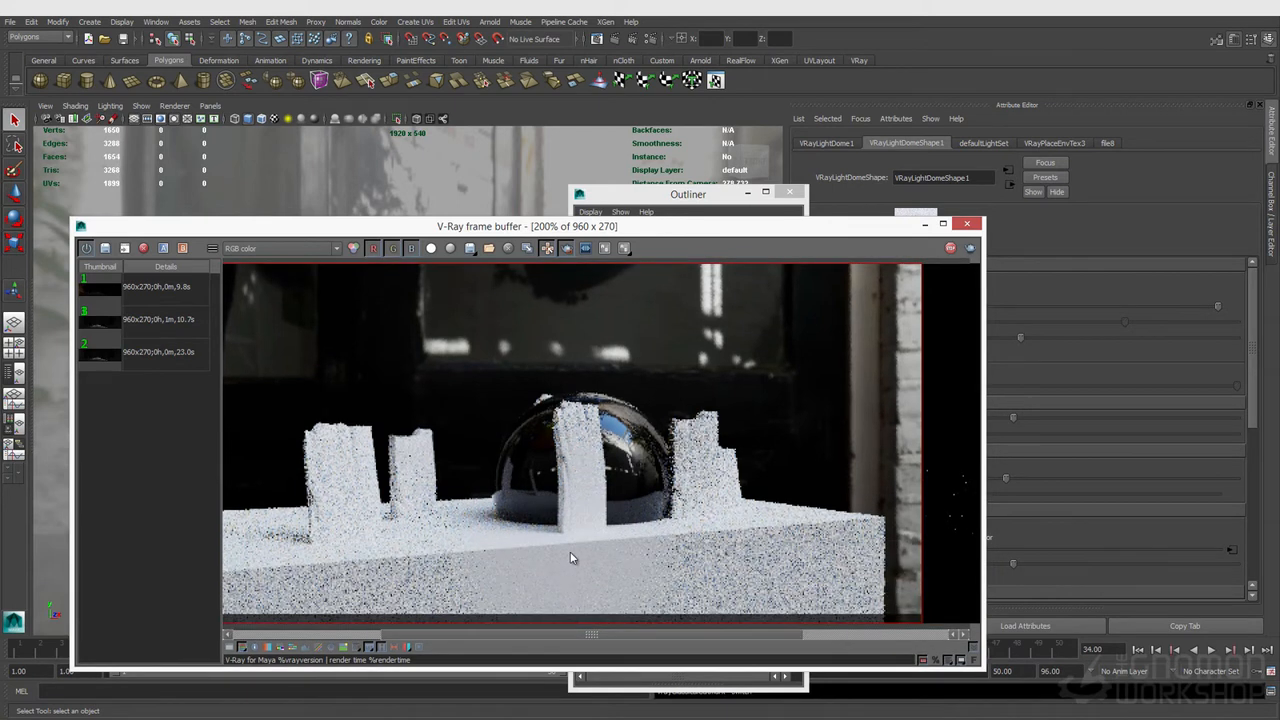
left_click_drag(490, 228, 769, 227)
left_click_drag(279, 312, 292, 372, "alt")
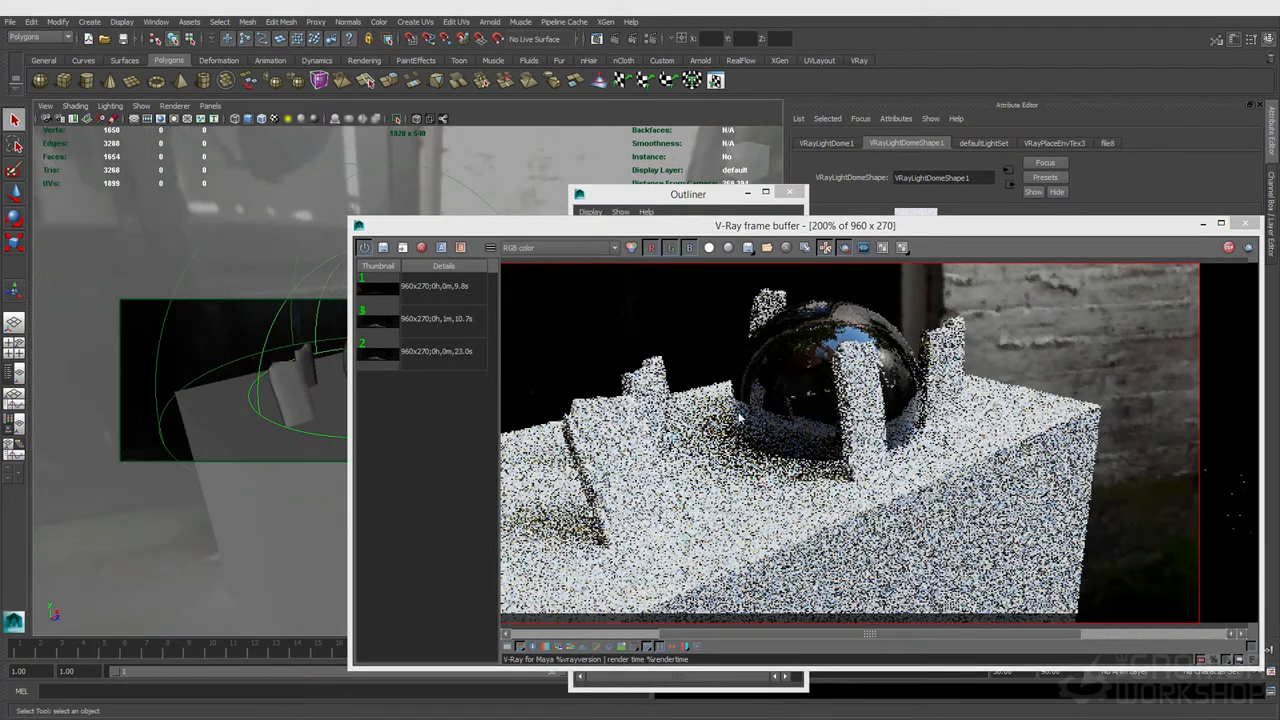
left_click_drag(713, 405, 470, 592)
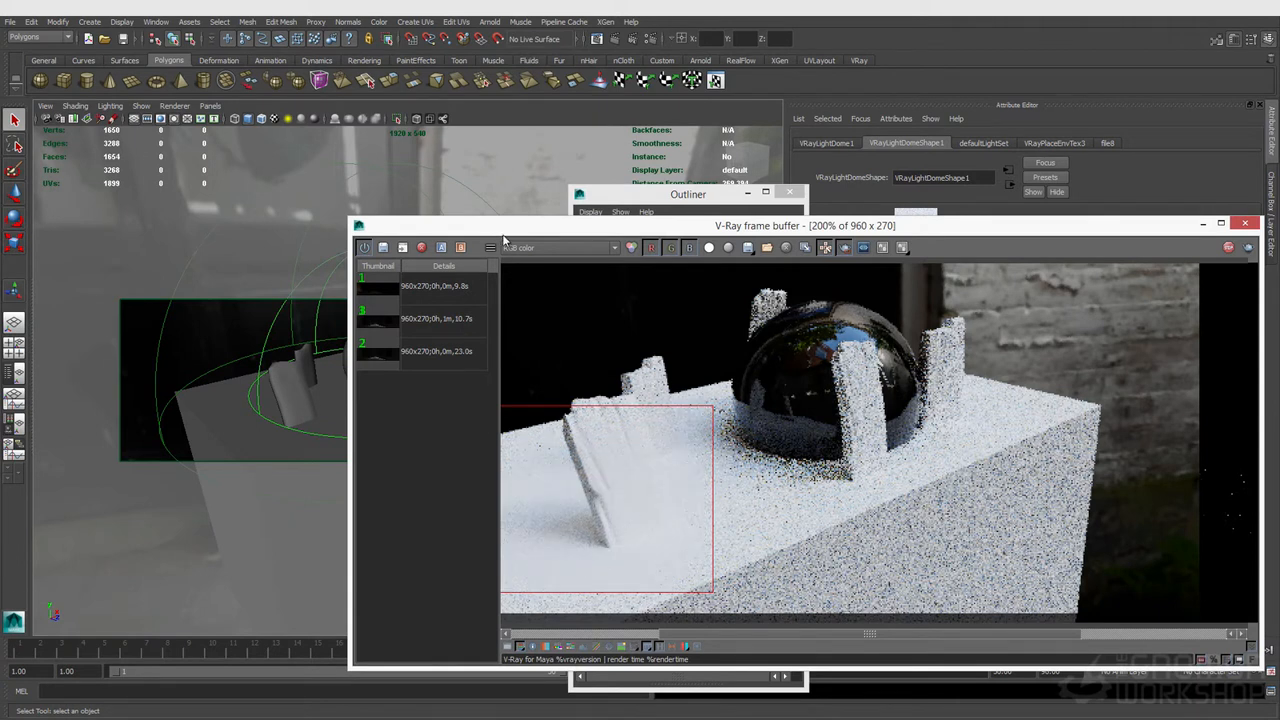
left_click_drag(506, 236, 664, 244)
left_click_drag(336, 306, 437, 351, "alt")
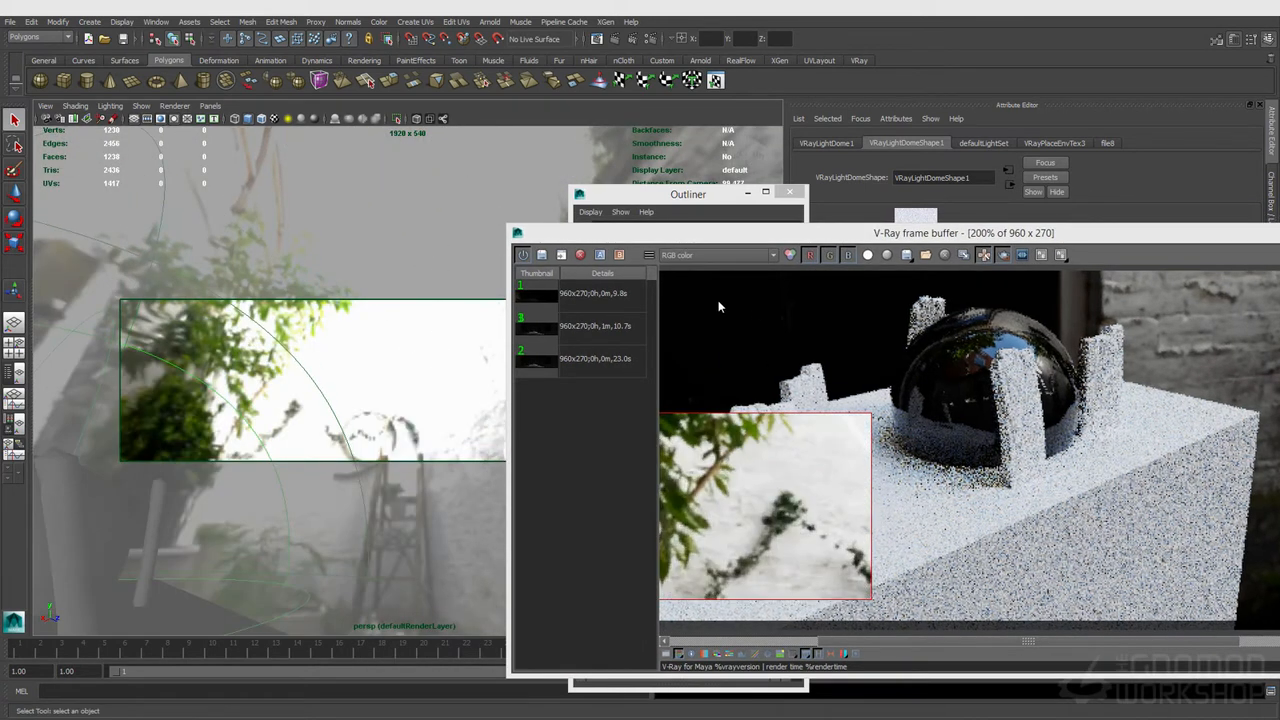
left_click_drag(718, 300, 1275, 584)
left_click(1004, 257)
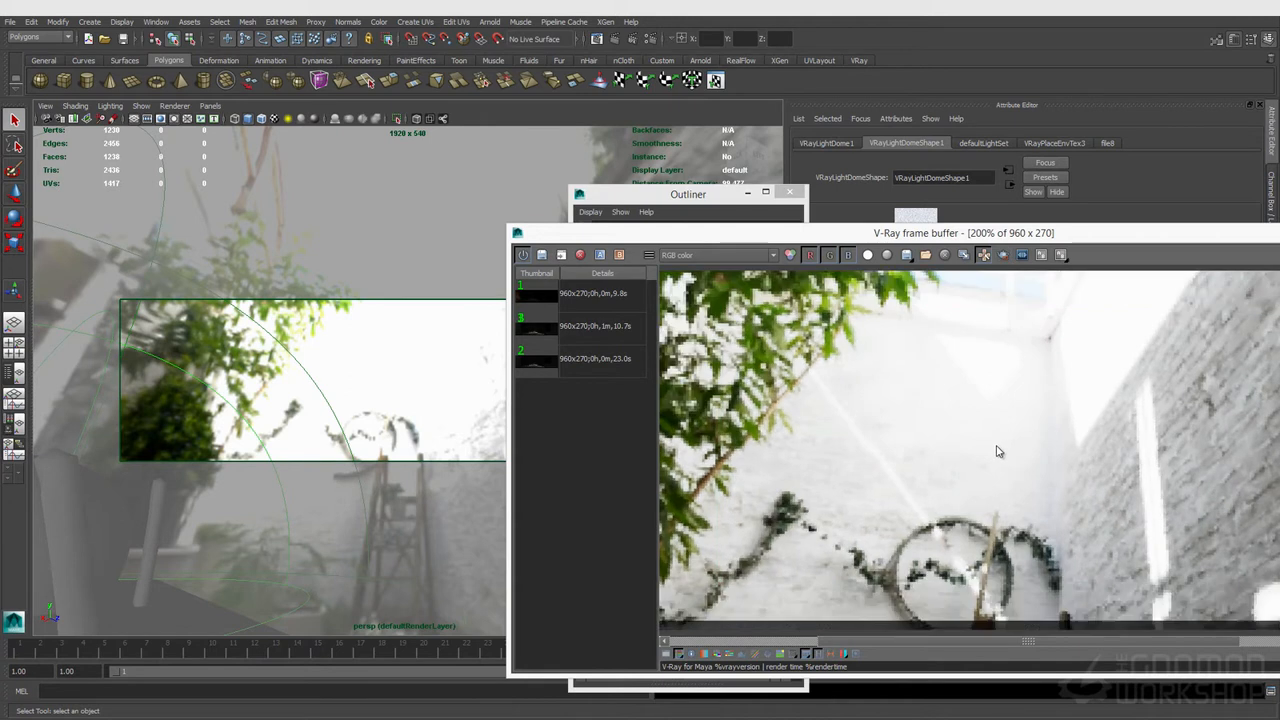
left_click_drag(221, 359, 335, 353, "alt")
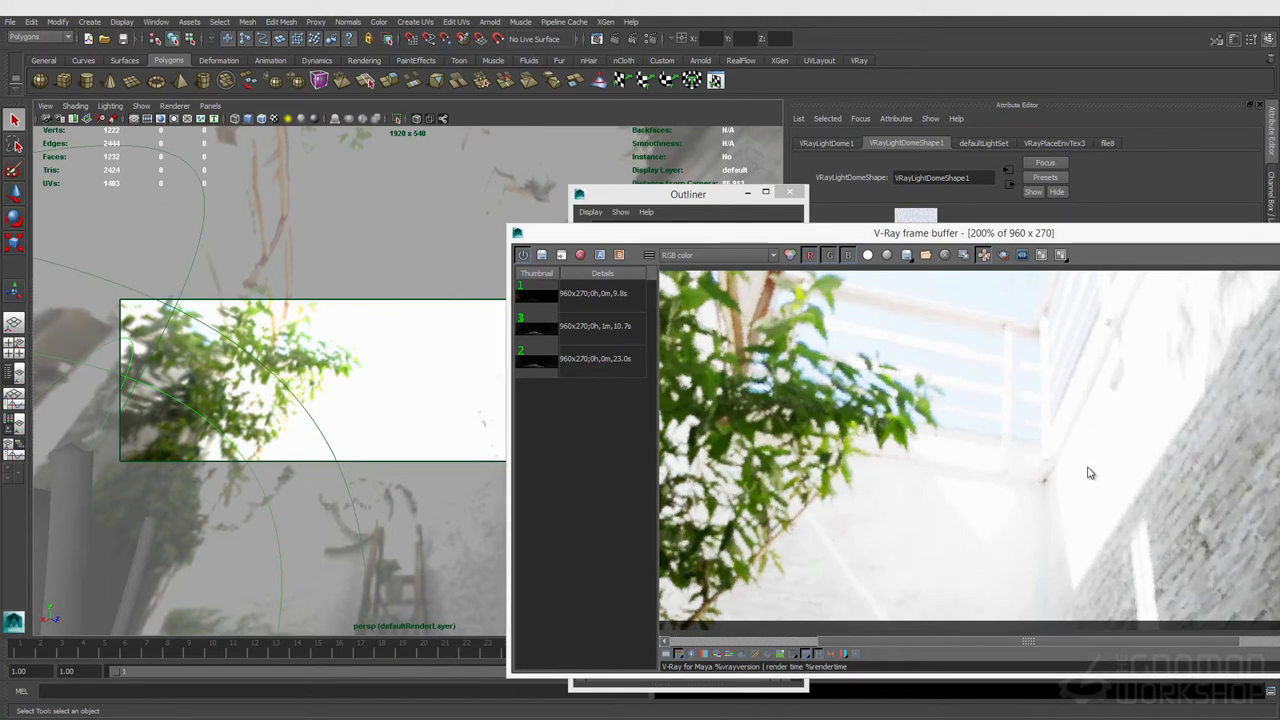
left_click_drag(357, 340, 361, 396, "alt")
middle_click_drag(361, 396, 331, 400, "alt")
left_click_drag(331, 400, 349, 406, "alt")
middle_click_drag(355, 346, 258, 297, "alt")
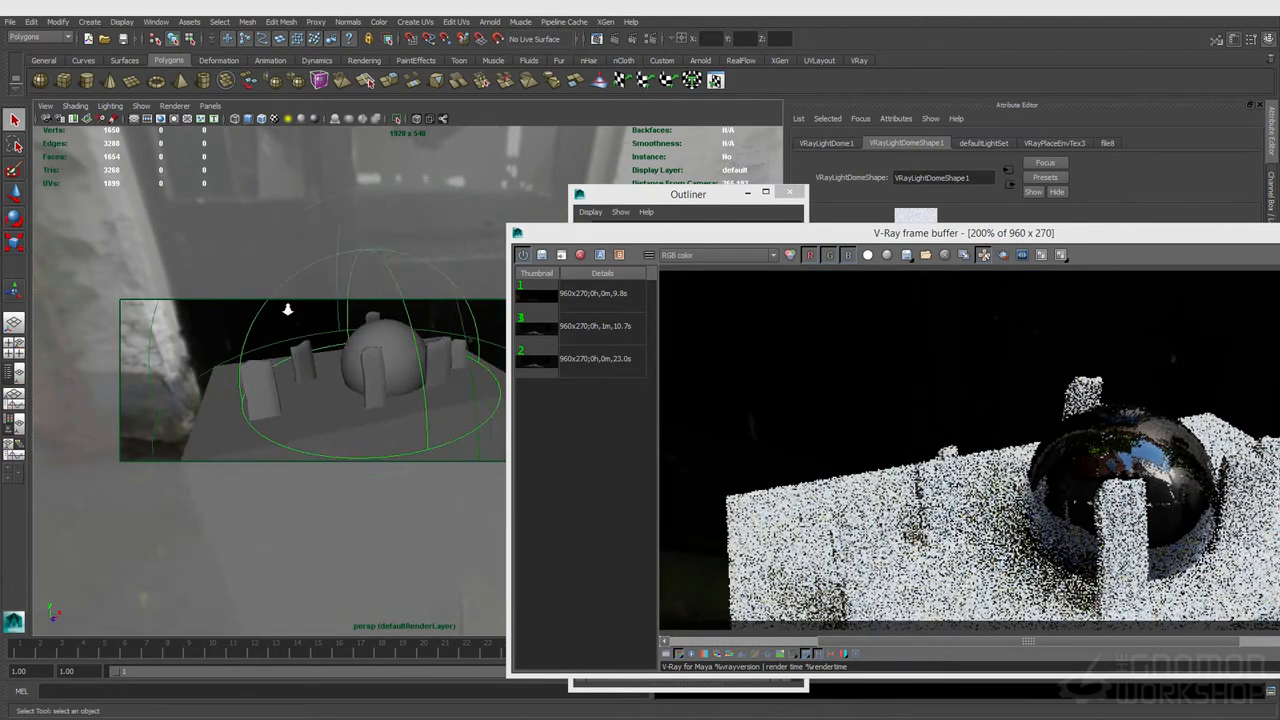
right_click_drag(335, 318, 358, 324, "alt")
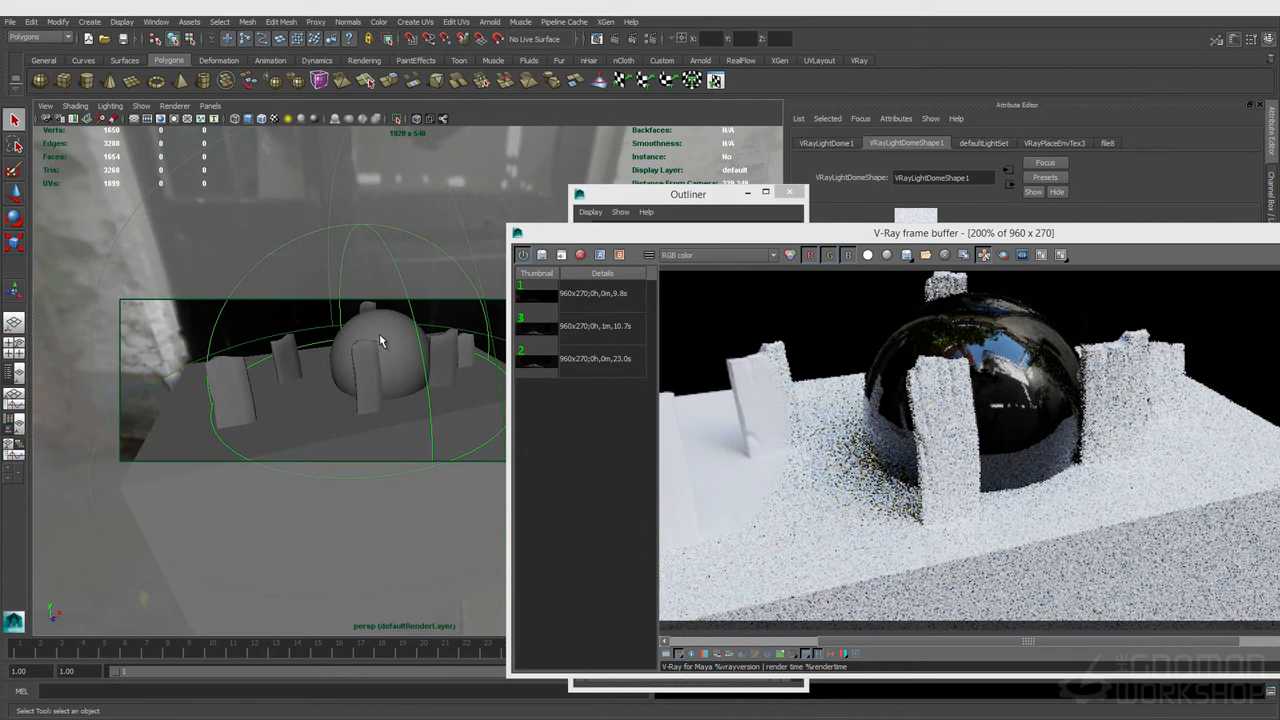
Step: Select the sphere and lower its V-Ray material's reflection glossiness to about 0.70
left_click(380, 340)
left_click(978, 143)
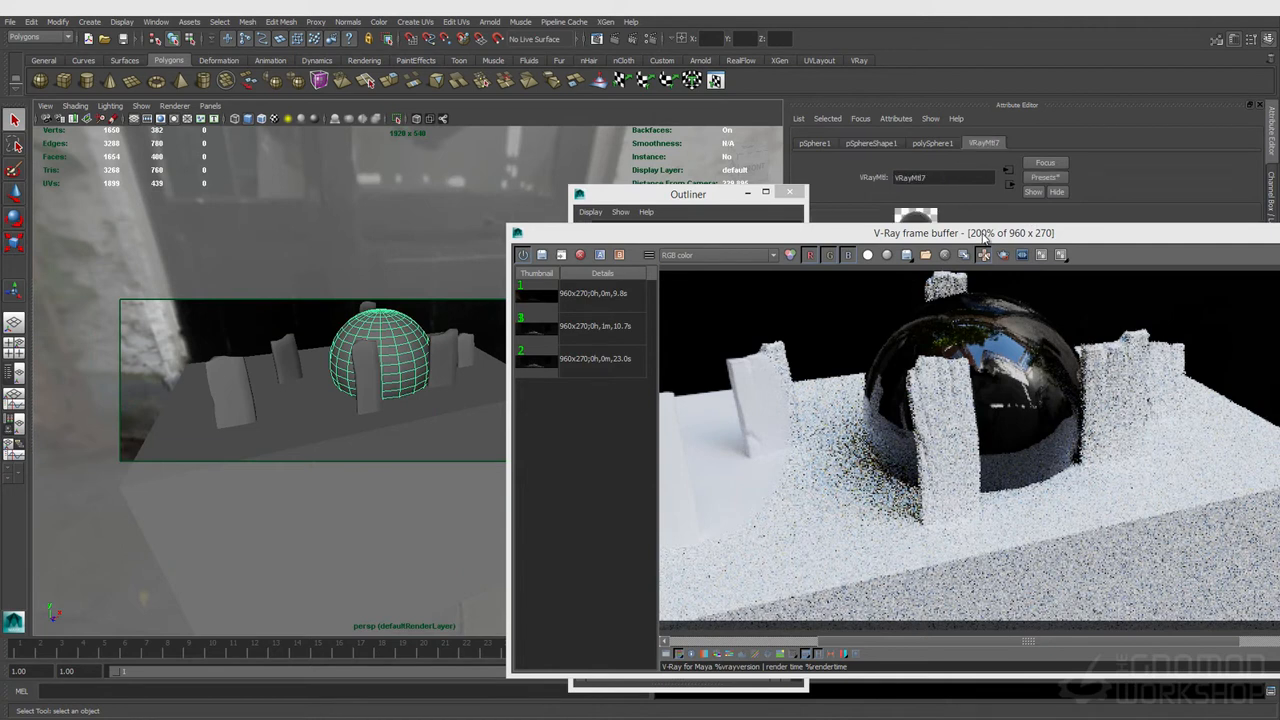
left_click_drag(981, 236, 587, 392)
left_click_drag(784, 391, 586, 323)
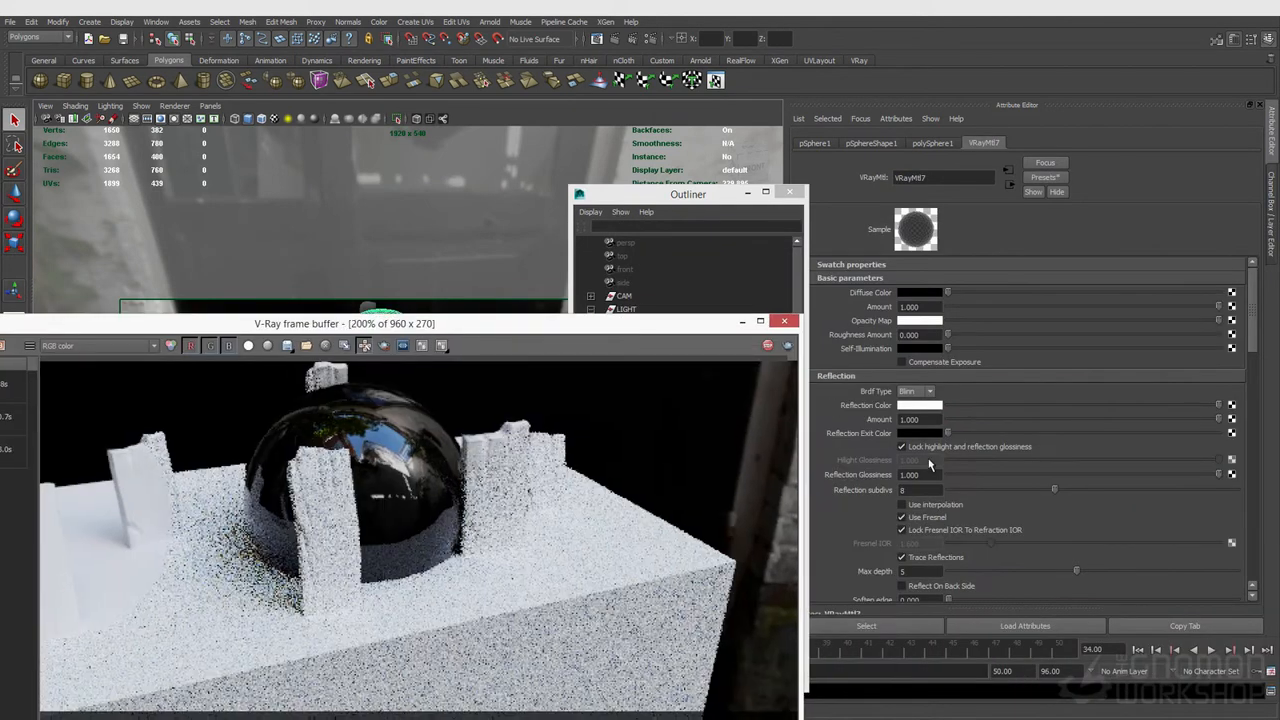
left_click_drag(1172, 476, 1140, 474)
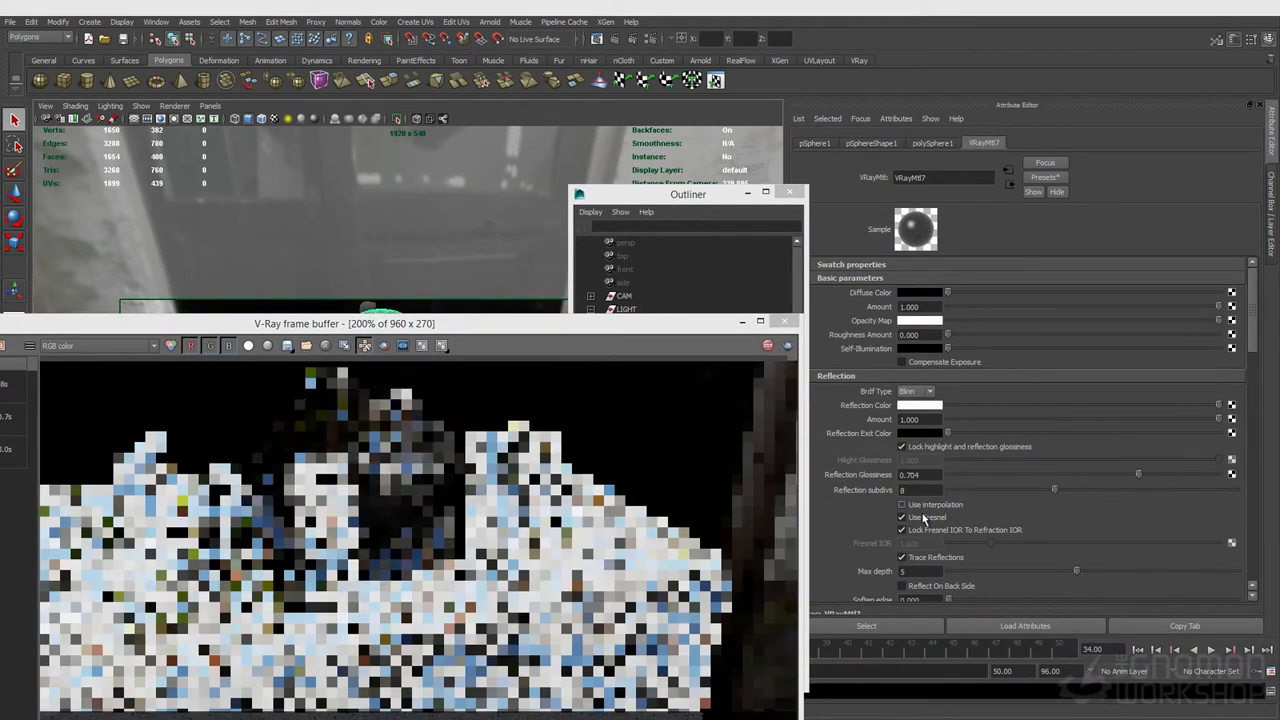
Step: Unlock the sphere material's Fresnel IOR from refraction IOR, set it to 8, and switch the BRDF type to GGX
left_click(902, 530)
left_click(916, 543)
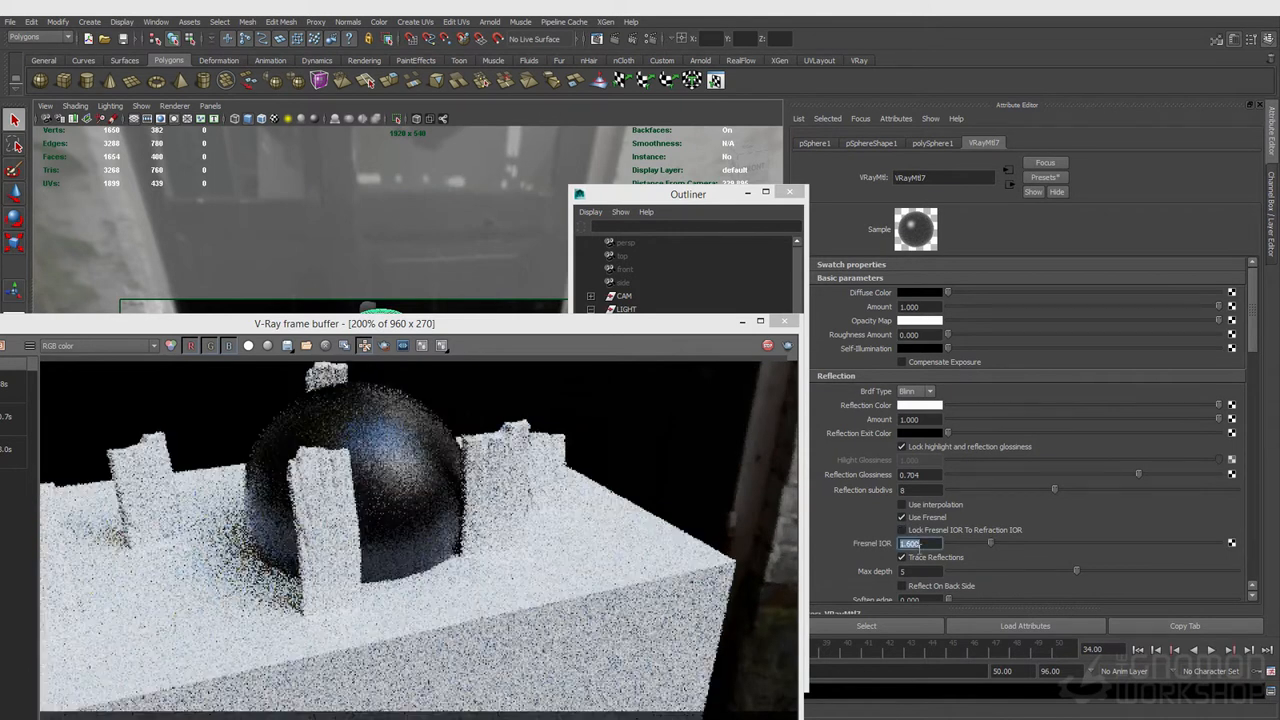
type("8")
key("Return")
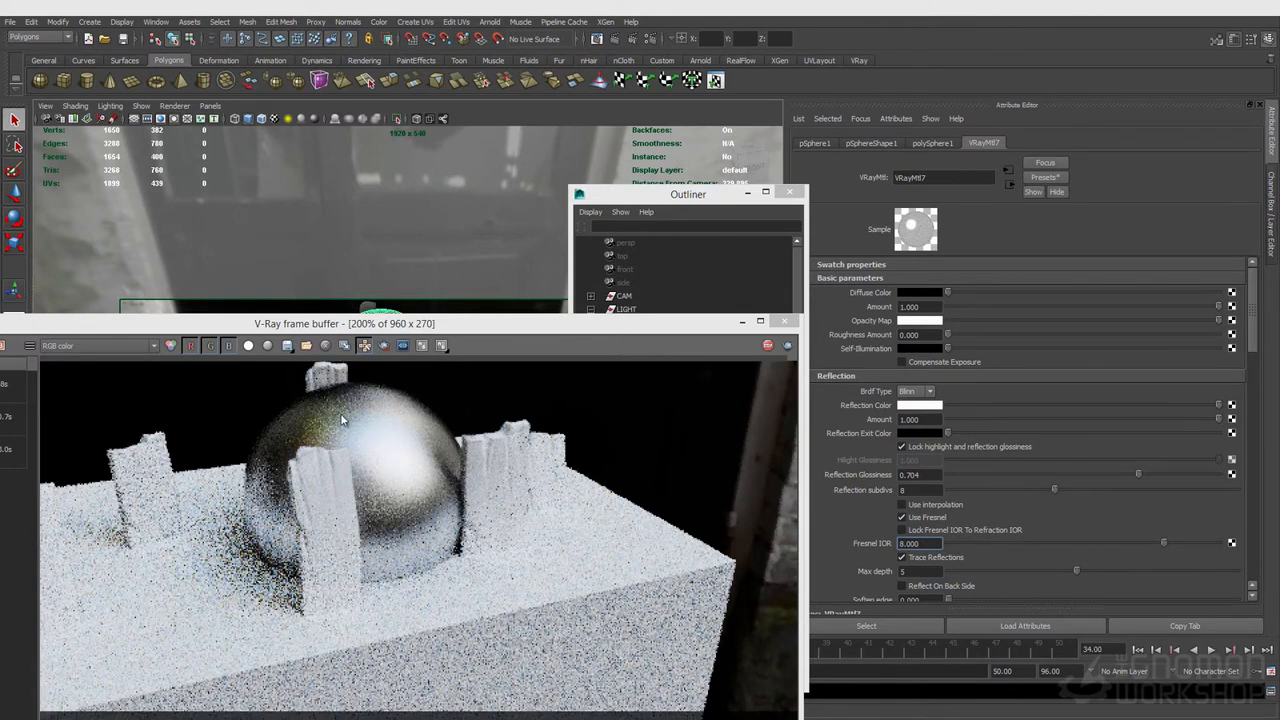
left_click(915, 392)
left_click(919, 429)
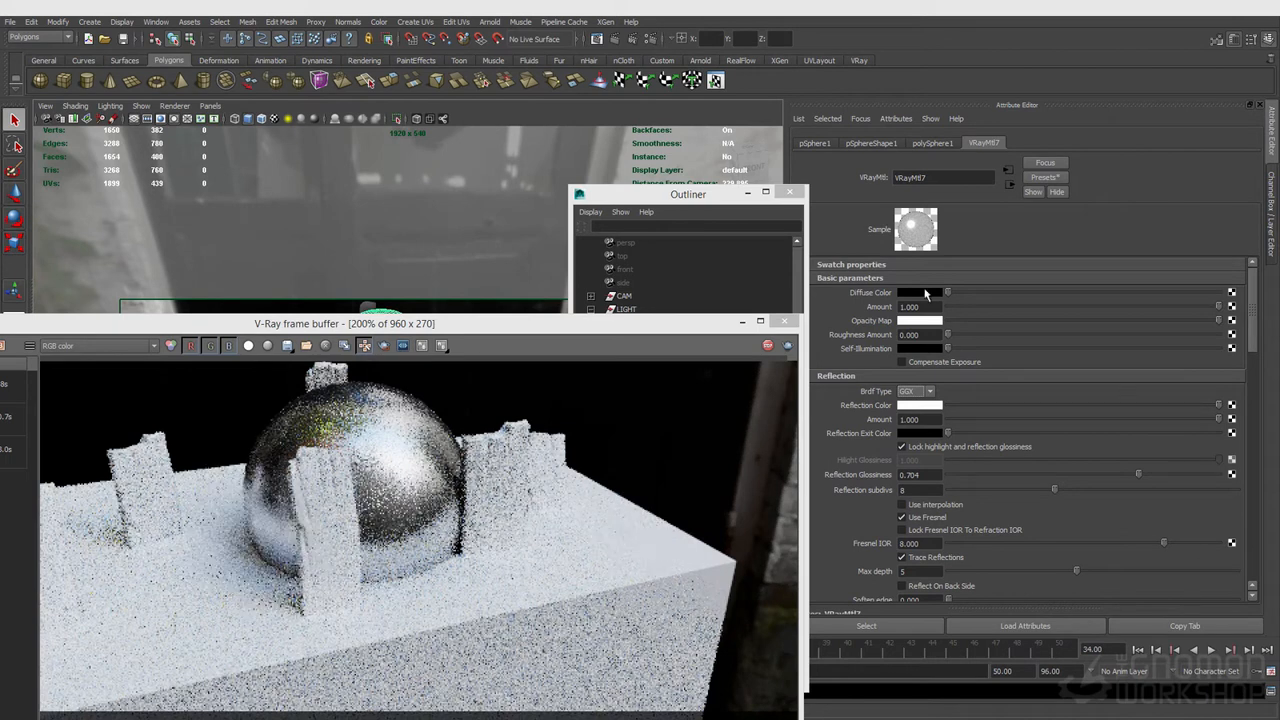
Step: Replace the dome light's texture file with Barce_Rooftop_C_3k_8kSun.exr
left_click(684, 196)
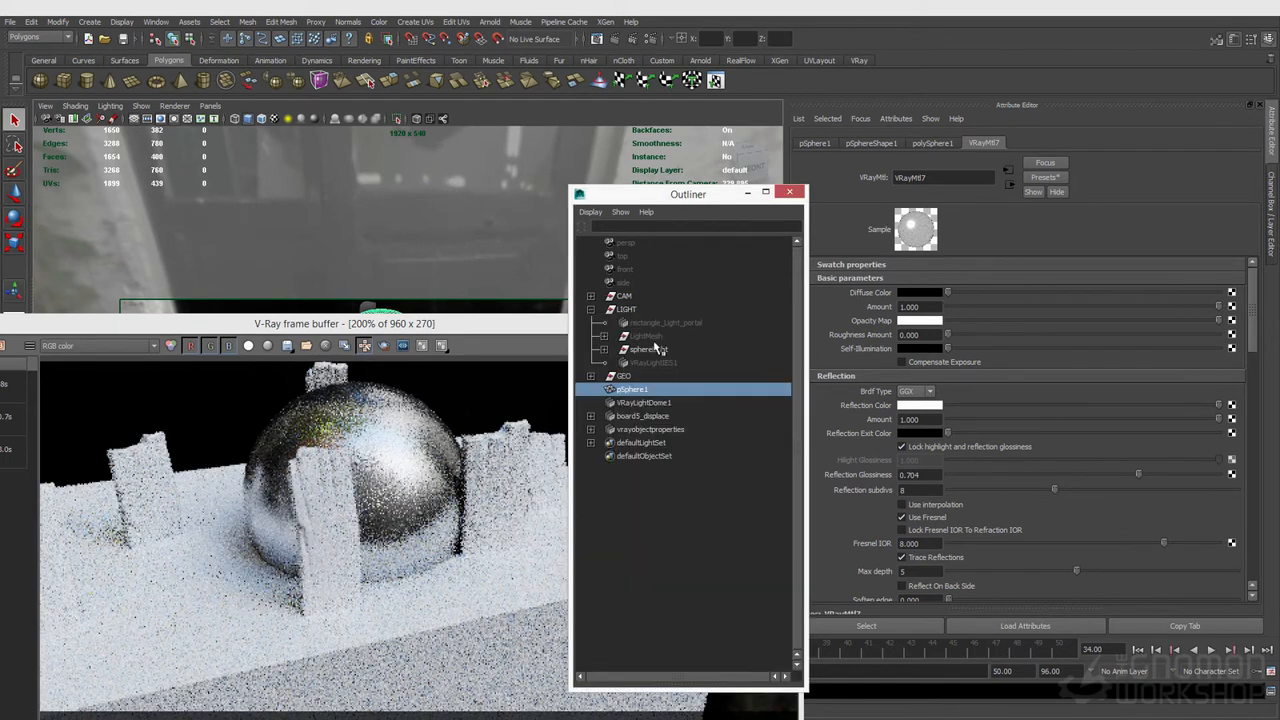
left_click(645, 402)
scroll(969, 510, "down", 3)
left_click(1229, 469)
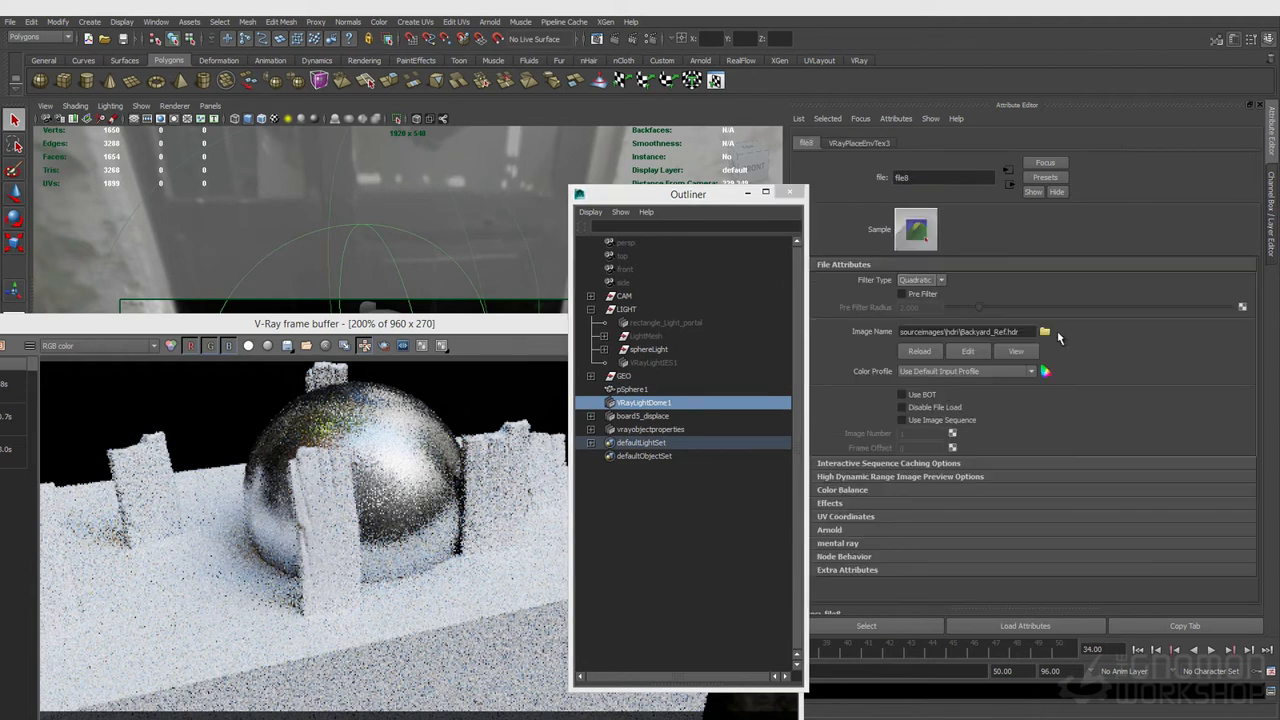
left_click(1047, 334)
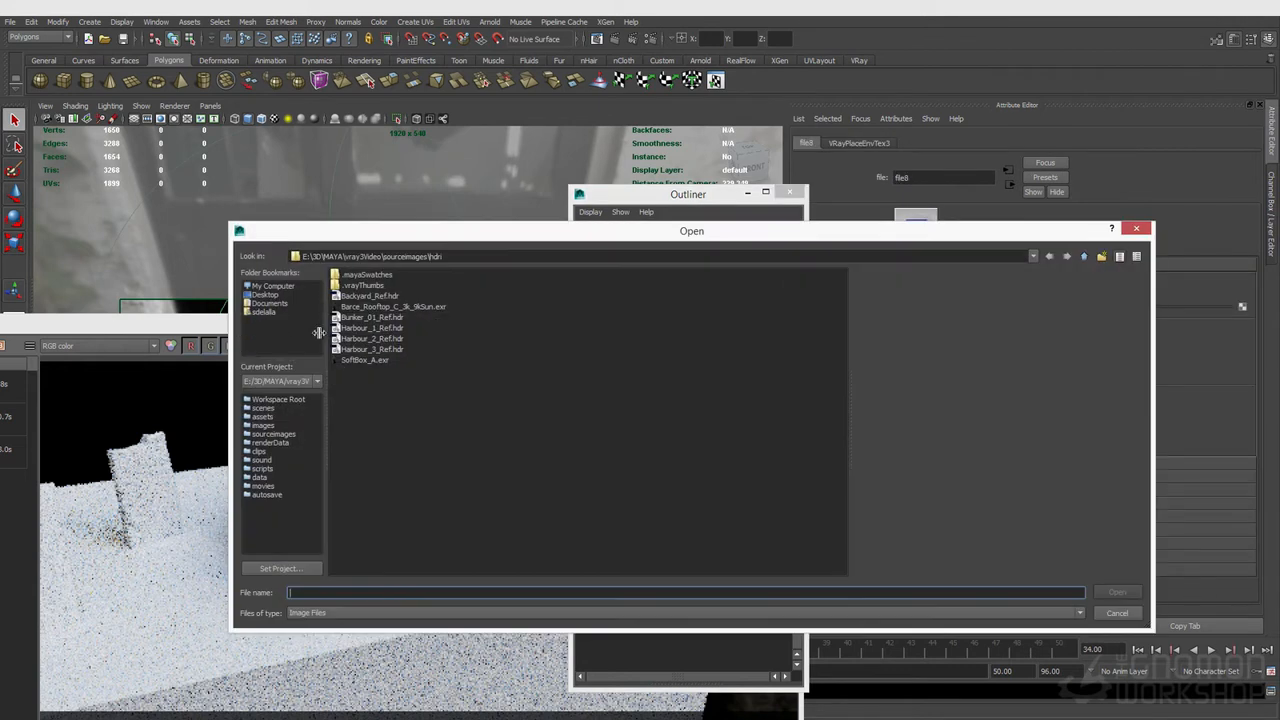
left_click(380, 307)
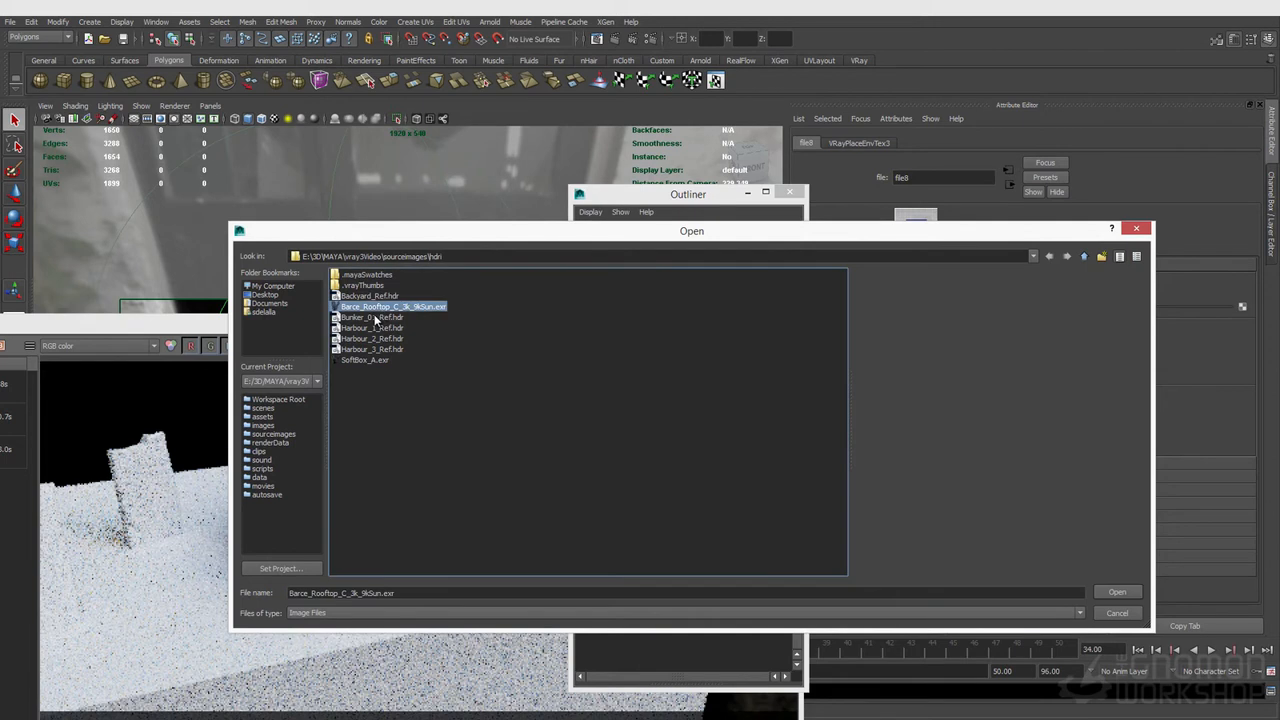
left_click(1126, 594)
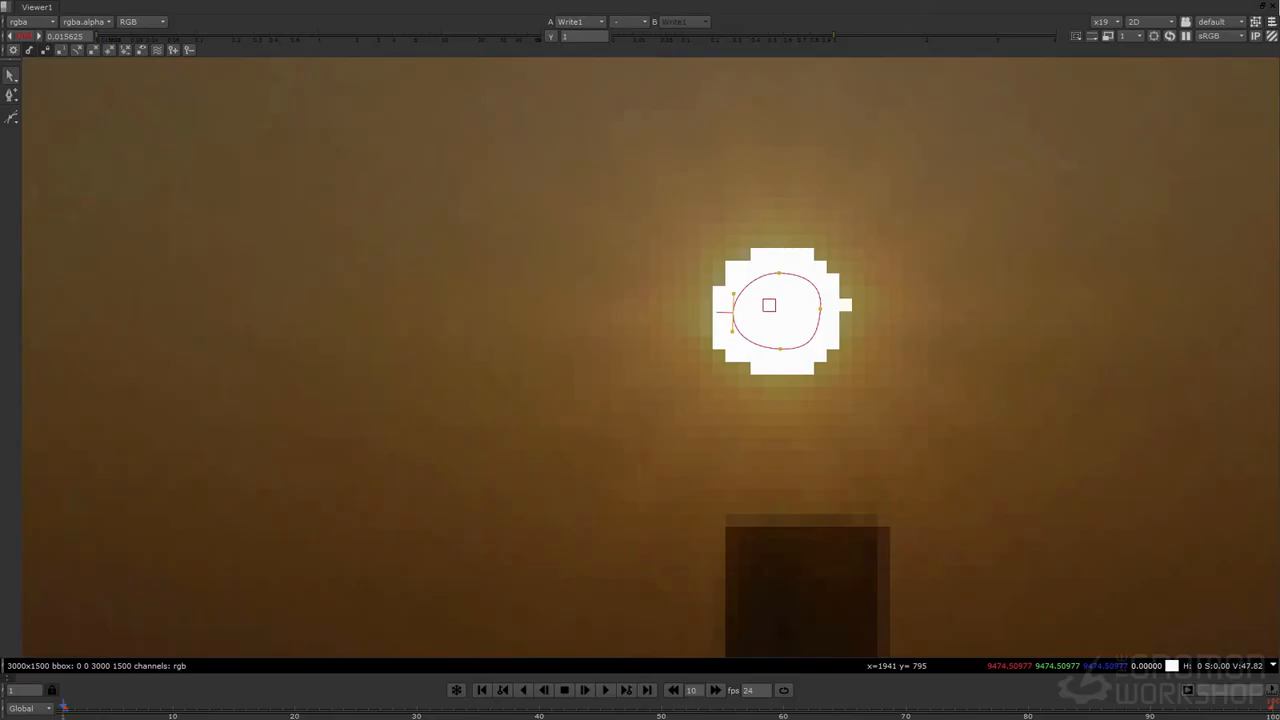
Step: Switch to Nuke and inspect the rooftop HDRI image in its viewer, resetting the viewer exposure
scroll(794, 334, "down", 10)
scroll(794, 334, "down", 2)
left_click(30, 36)
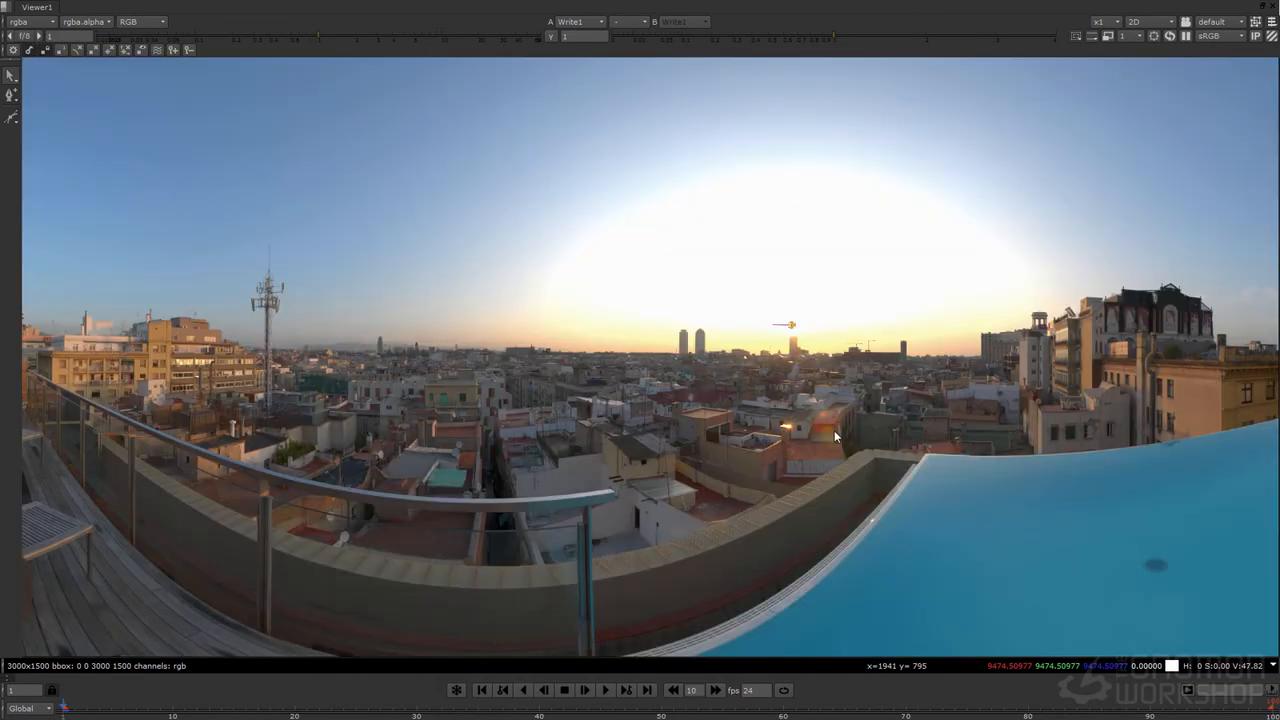
scroll(832, 309, "up", 6)
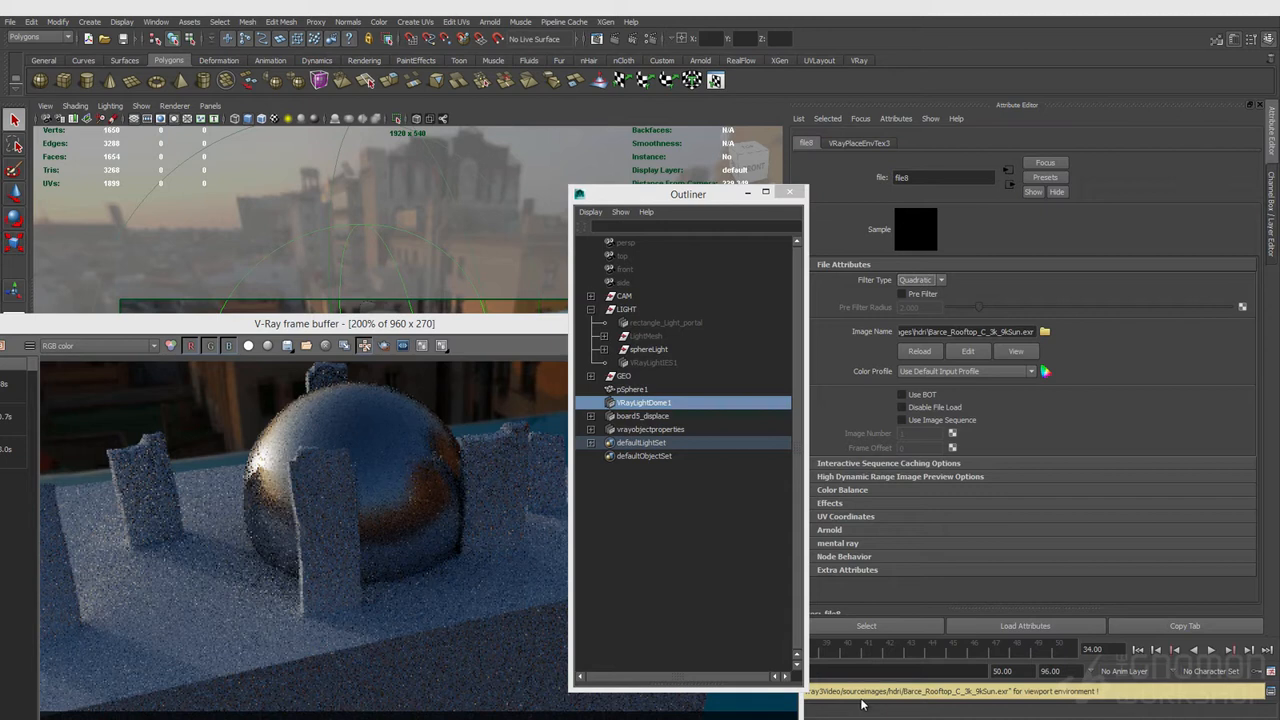
Step: Orbit the Maya viewport to inspect the interactive render lit by the rooftop HDRI
left_click_drag(306, 320, 440, 179)
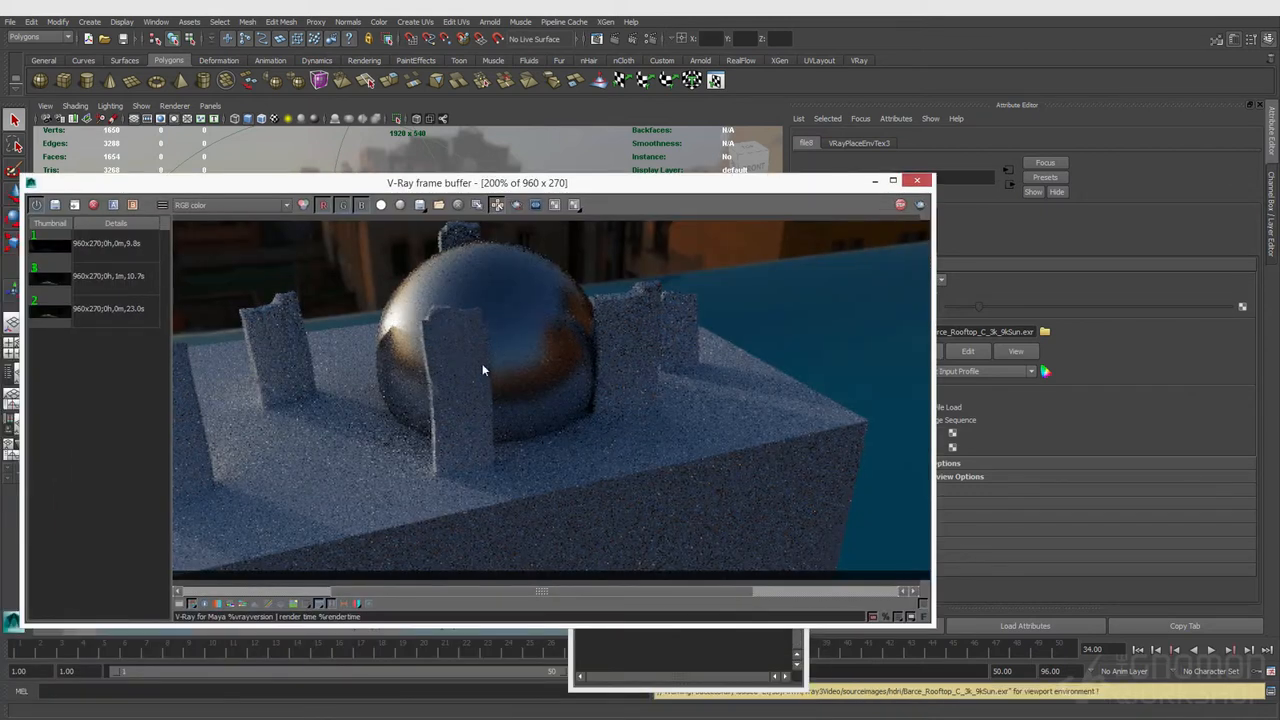
left_click_drag(575, 184, 878, 470)
left_click_drag(374, 256, 371, 291, "alt")
left_click_drag(548, 470, 468, 213)
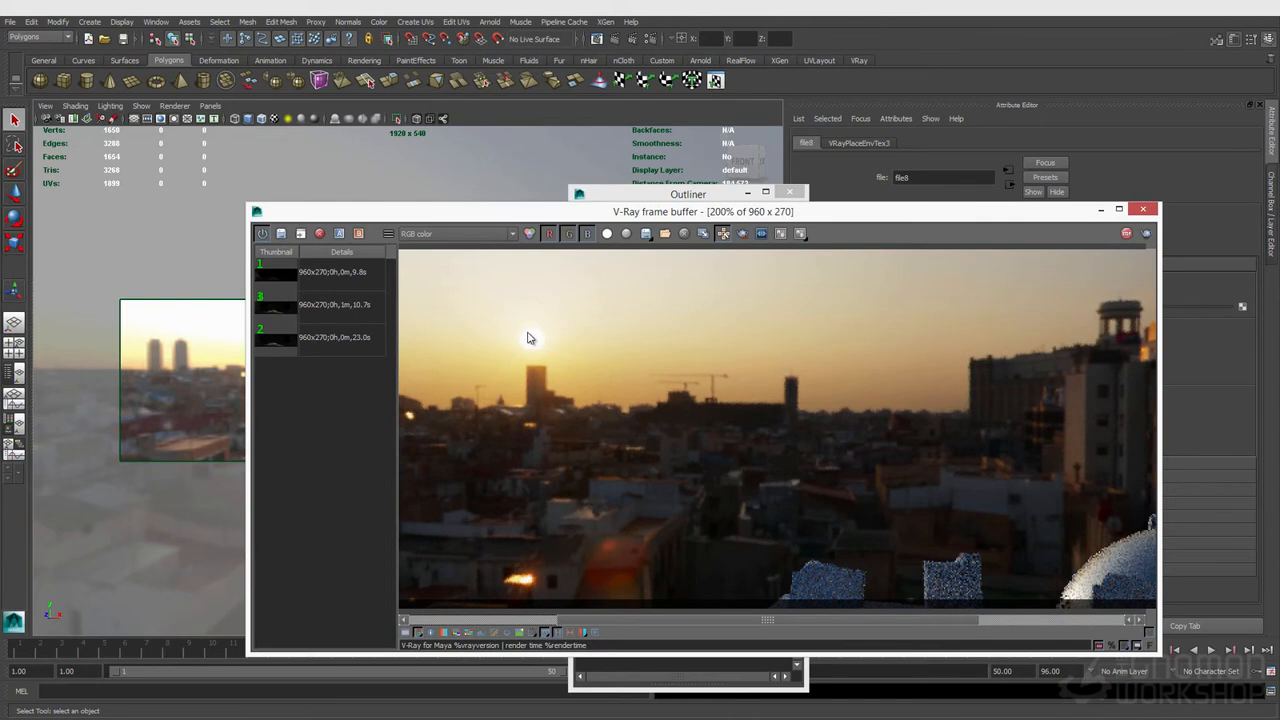
left_click_drag(466, 215, 572, 188)
left_click_drag(266, 297, 420, 395, "alt")
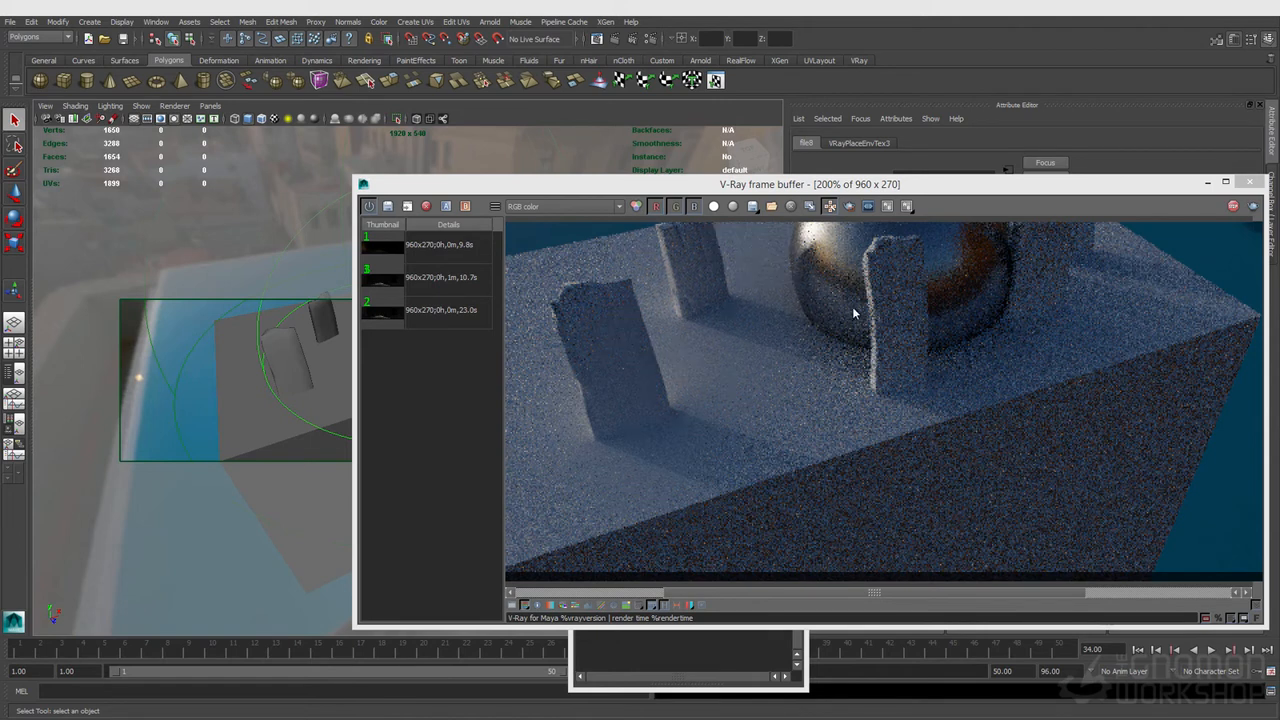
left_click_drag(279, 357, 210, 336, "alt")
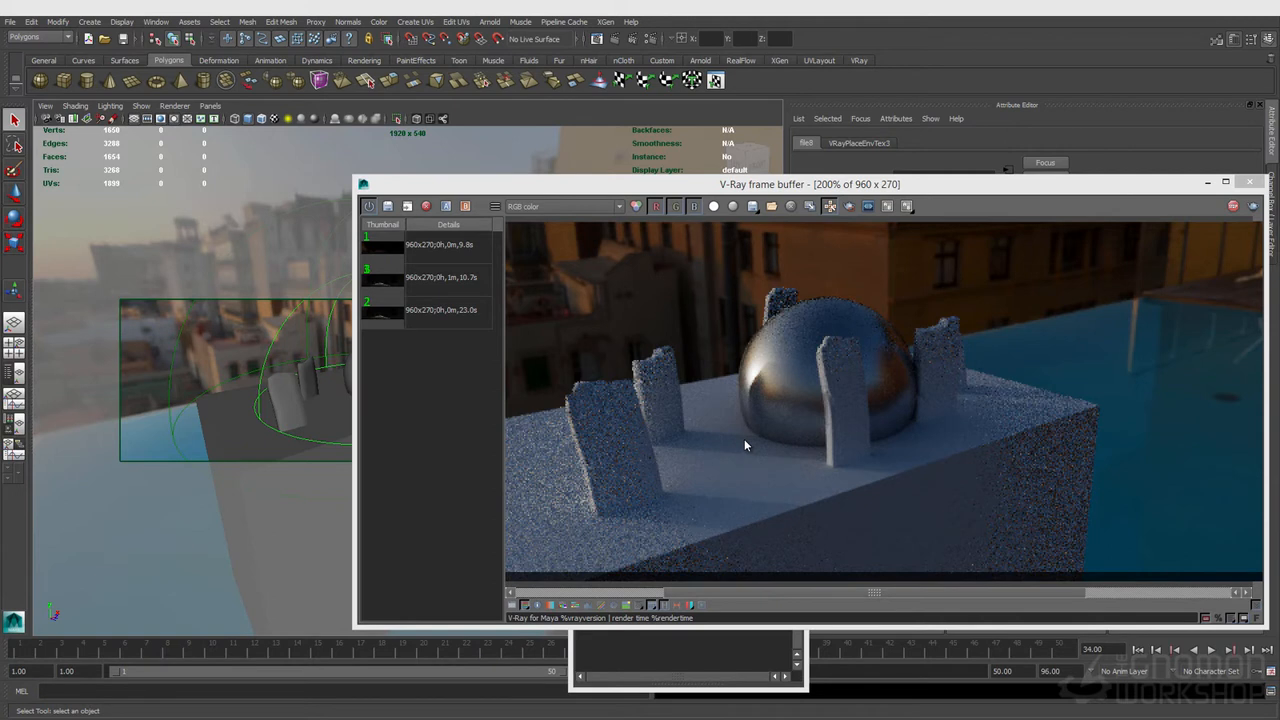
Step: Inspect the interactive render of the rooftop scene in the V-Ray frame buffer
left_click_drag(298, 334, 361, 321, "alt")
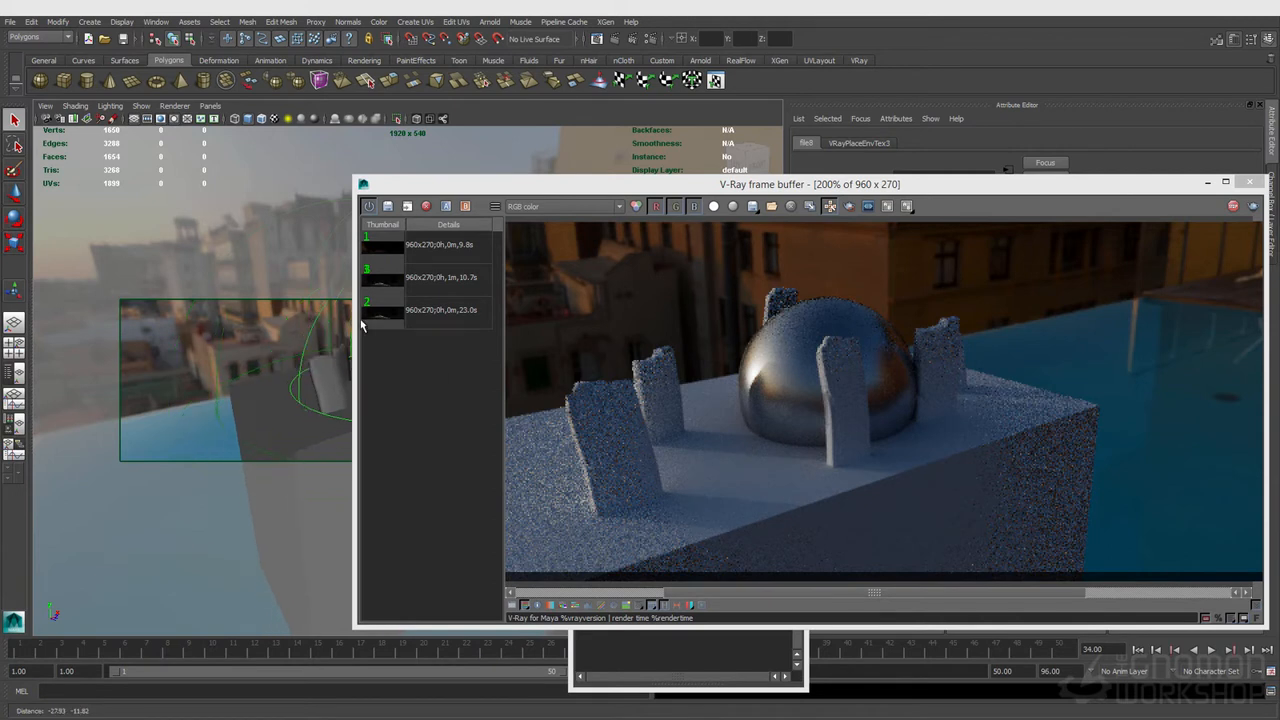
middle_click_drag(763, 377, 797, 367)
scroll(797, 367, "down", 1)
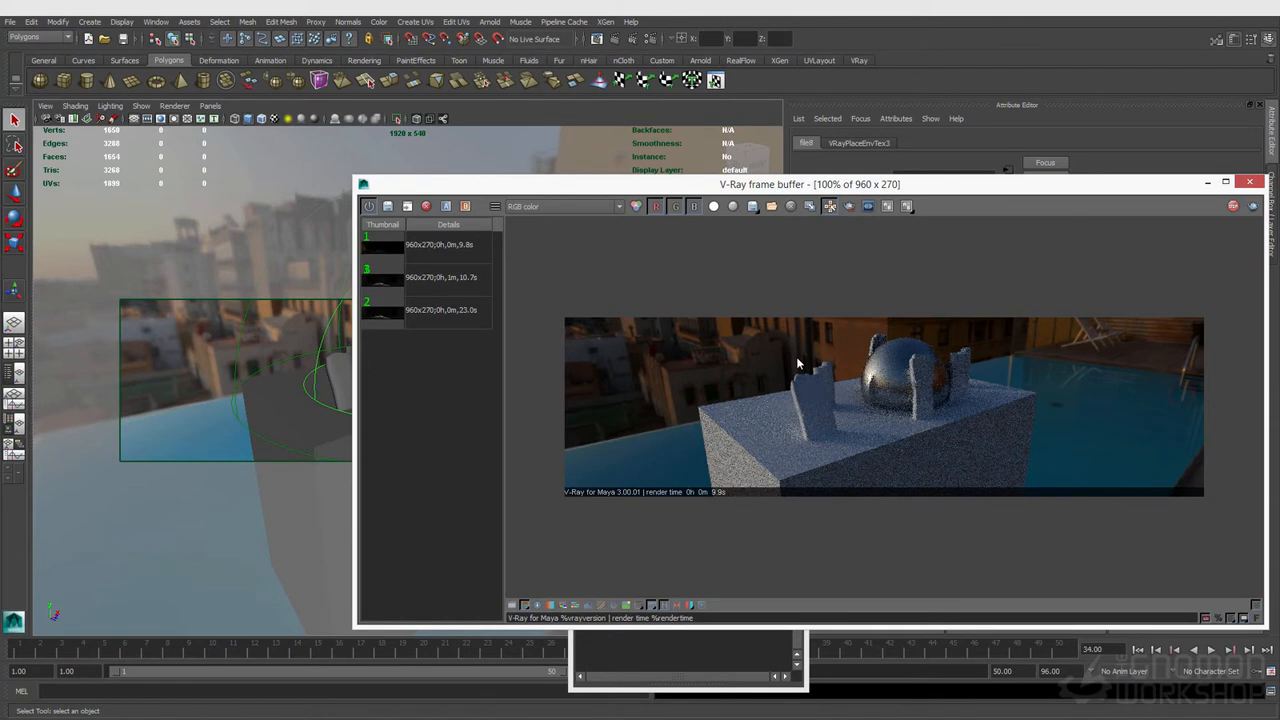
Step: Select the dome light and draw a render region around the sphere and pillars in the frame buffer
left_click_drag(864, 189, 515, 355)
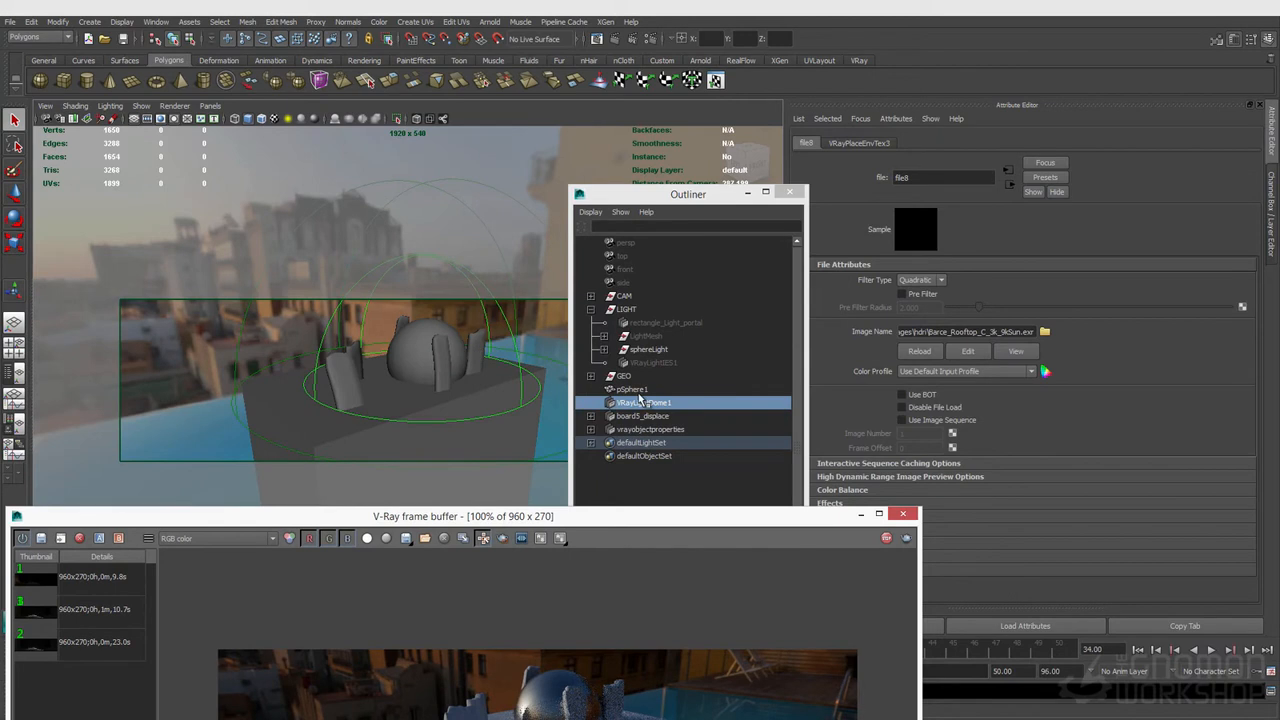
left_click(645, 401)
left_click(915, 340)
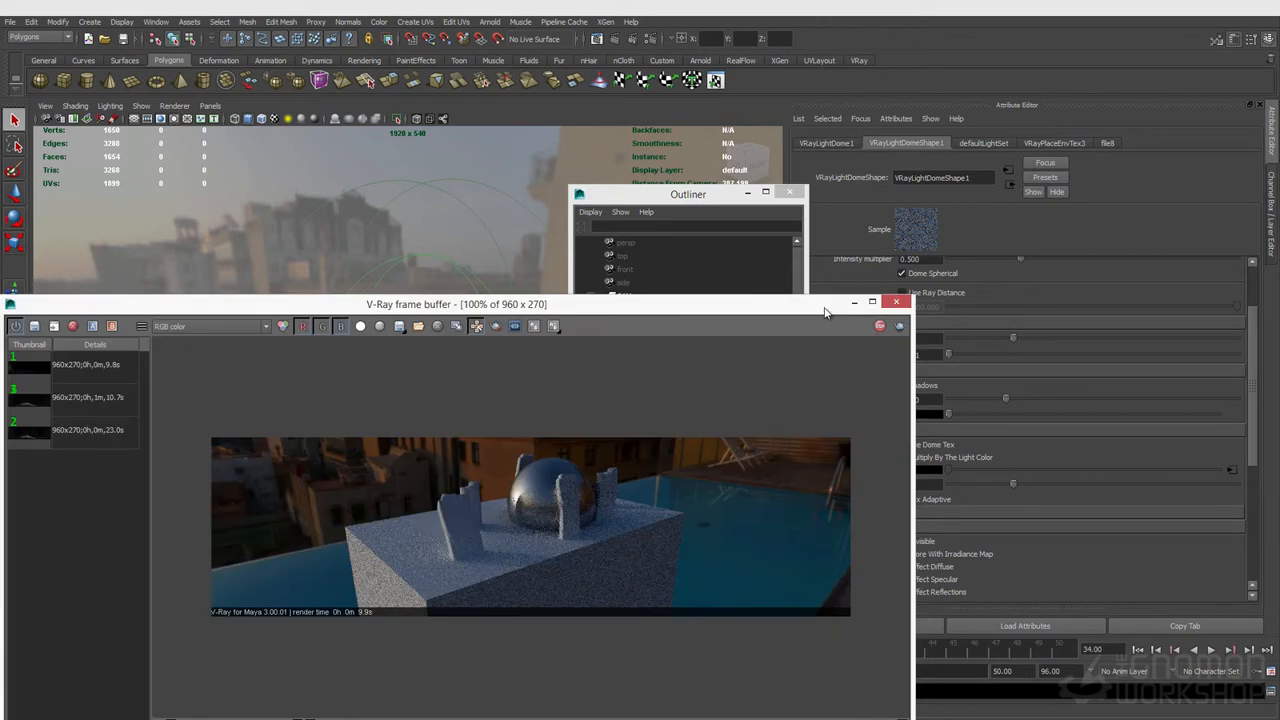
left_click_drag(836, 519, 836, 292)
left_click(476, 311)
left_click_drag(462, 482, 592, 566)
left_click(876, 313)
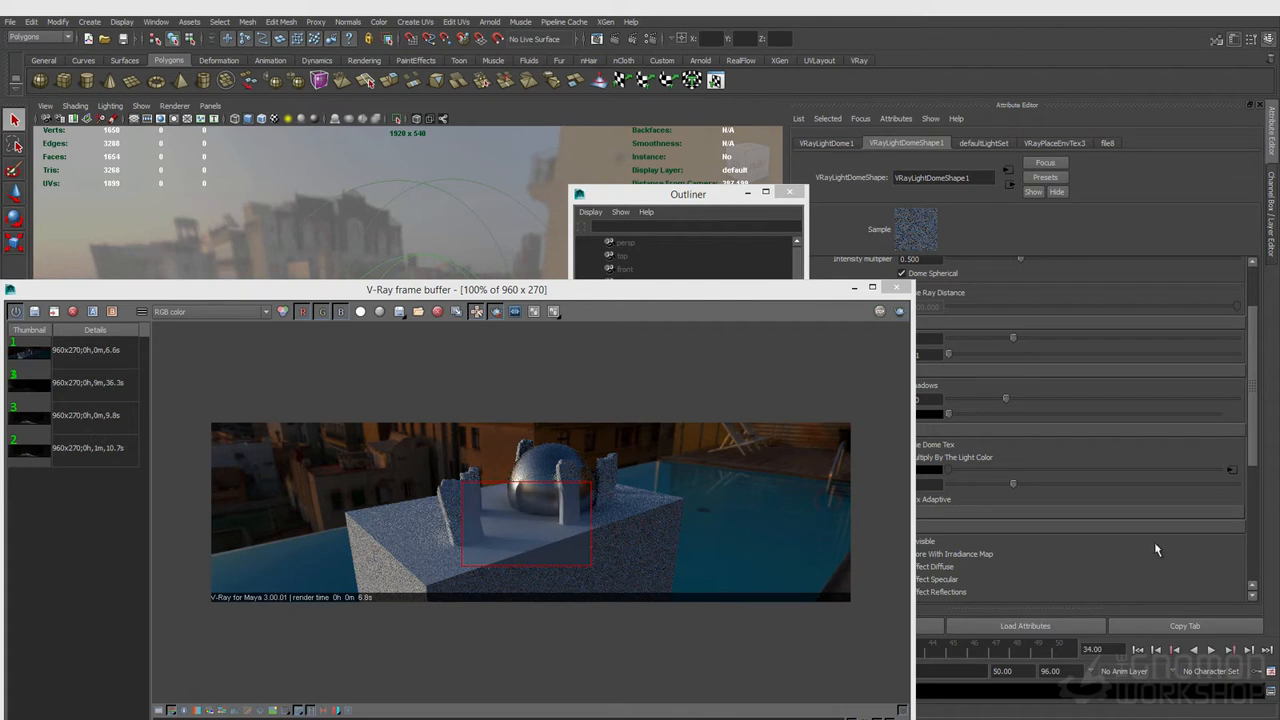
Step: Set the dome light's Subdivs to 32
scroll(523, 546, "up", 2)
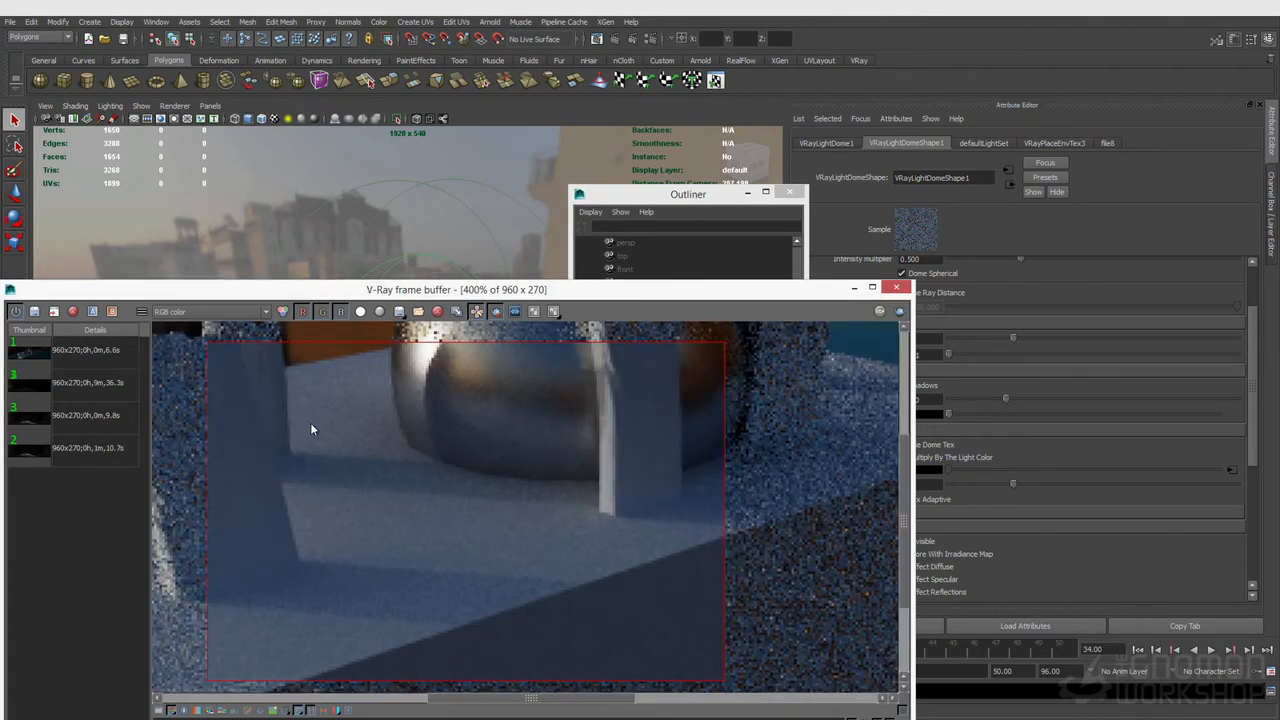
scroll(306, 472, "down", 1)
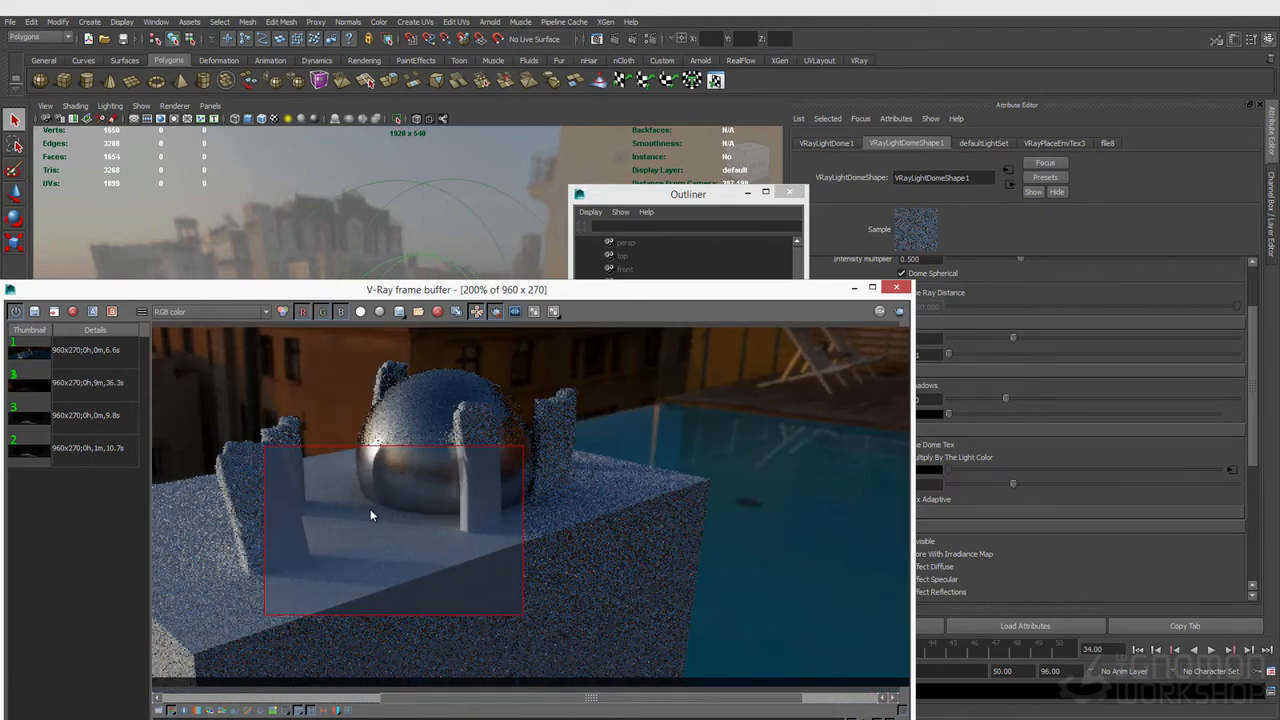
middle_click_drag(364, 515, 486, 517)
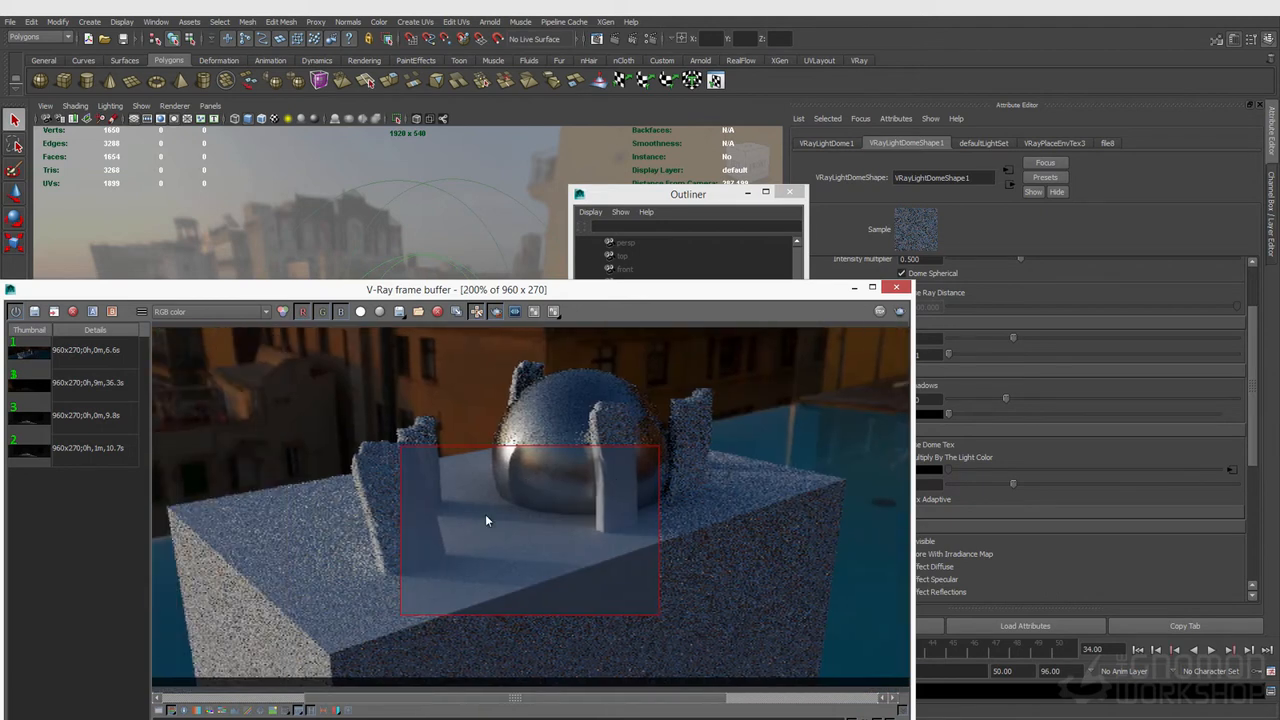
left_click_drag(806, 290, 781, 367)
left_click(920, 339)
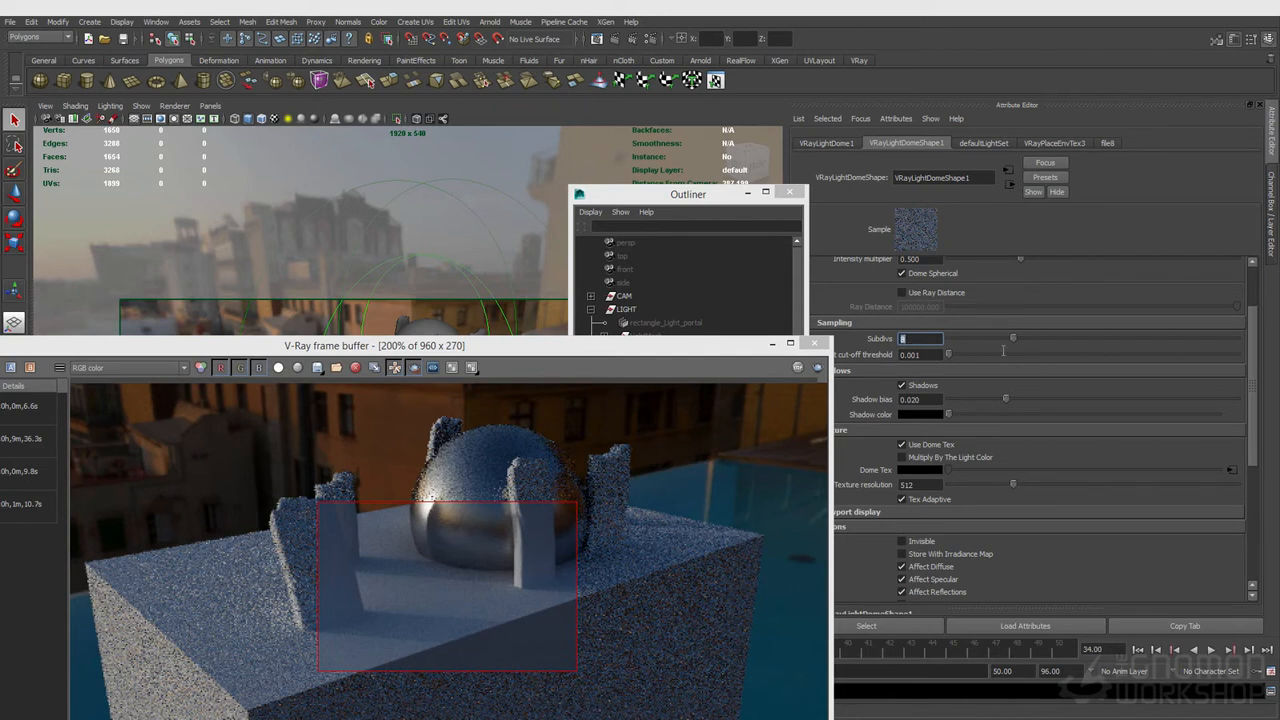
type("32")
key("Return")
Step: Enable Store With Irradiance Map in the dome light's options
left_click(818, 367)
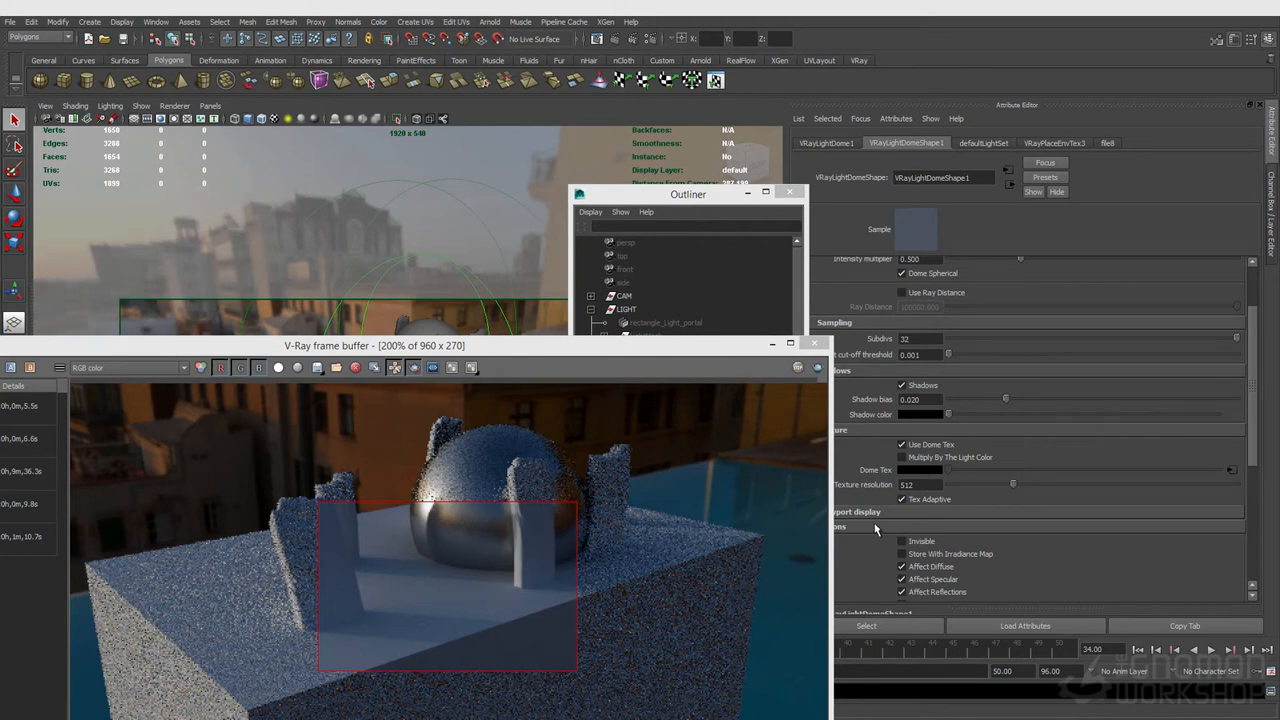
scroll(1129, 550, "down", 2)
scroll(1031, 516, "down", 2)
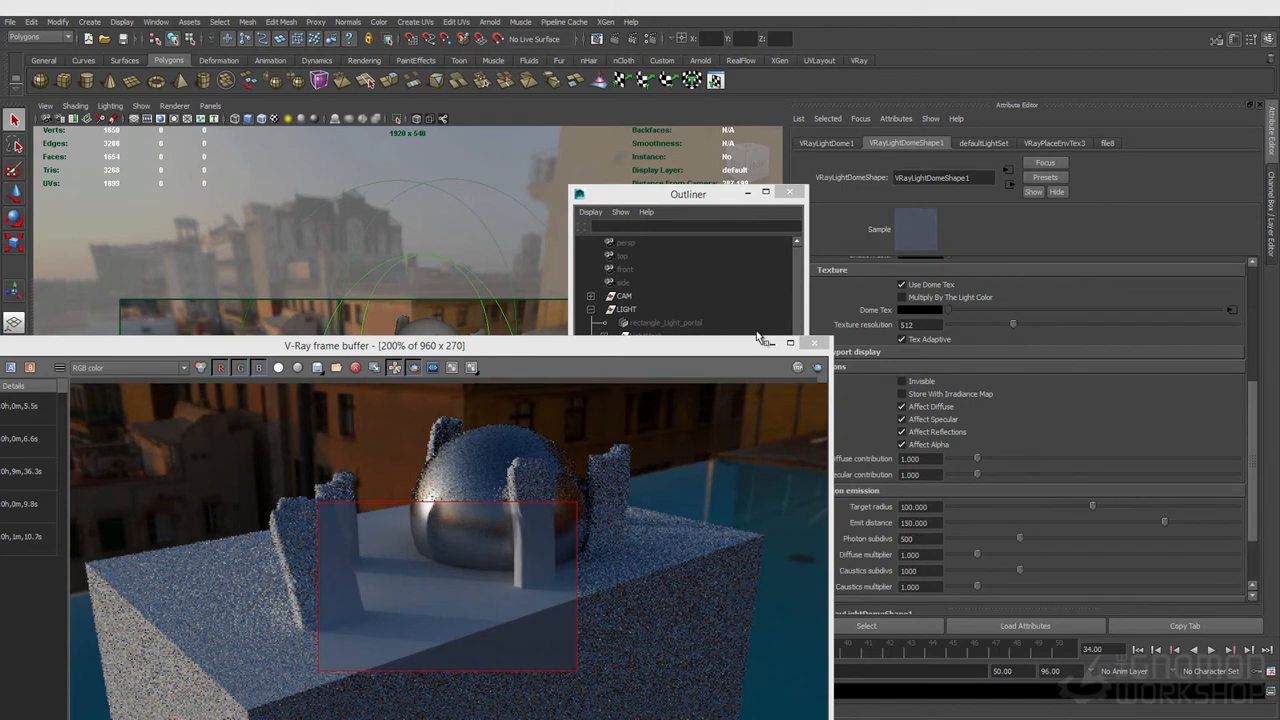
left_click_drag(661, 350, 496, 342)
scroll(940, 452, "down", 2)
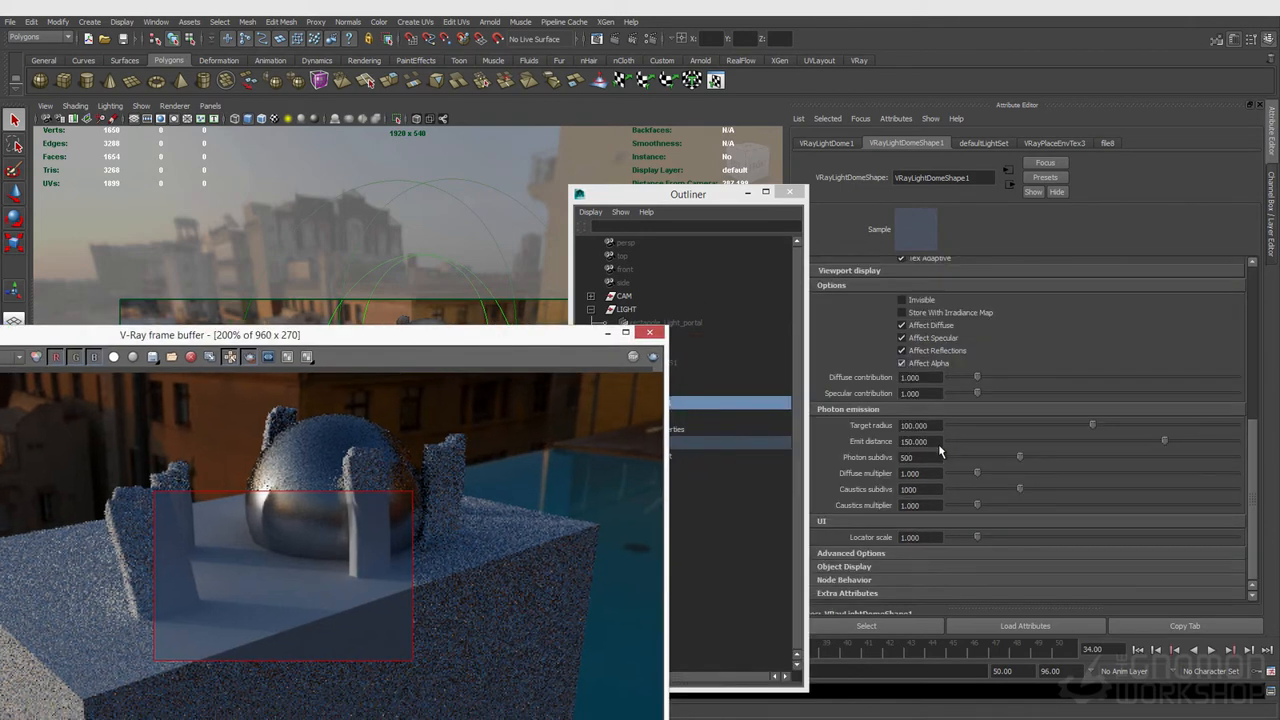
scroll(940, 452, "up", 3)
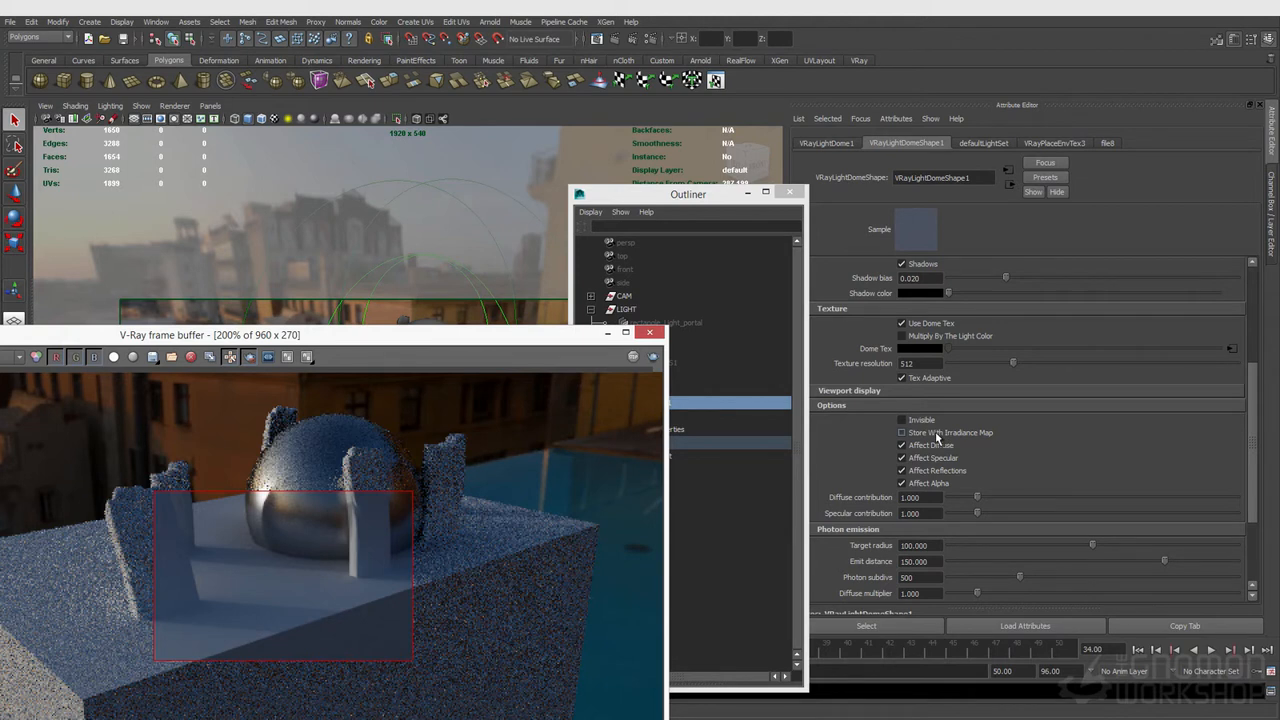
left_click(936, 437)
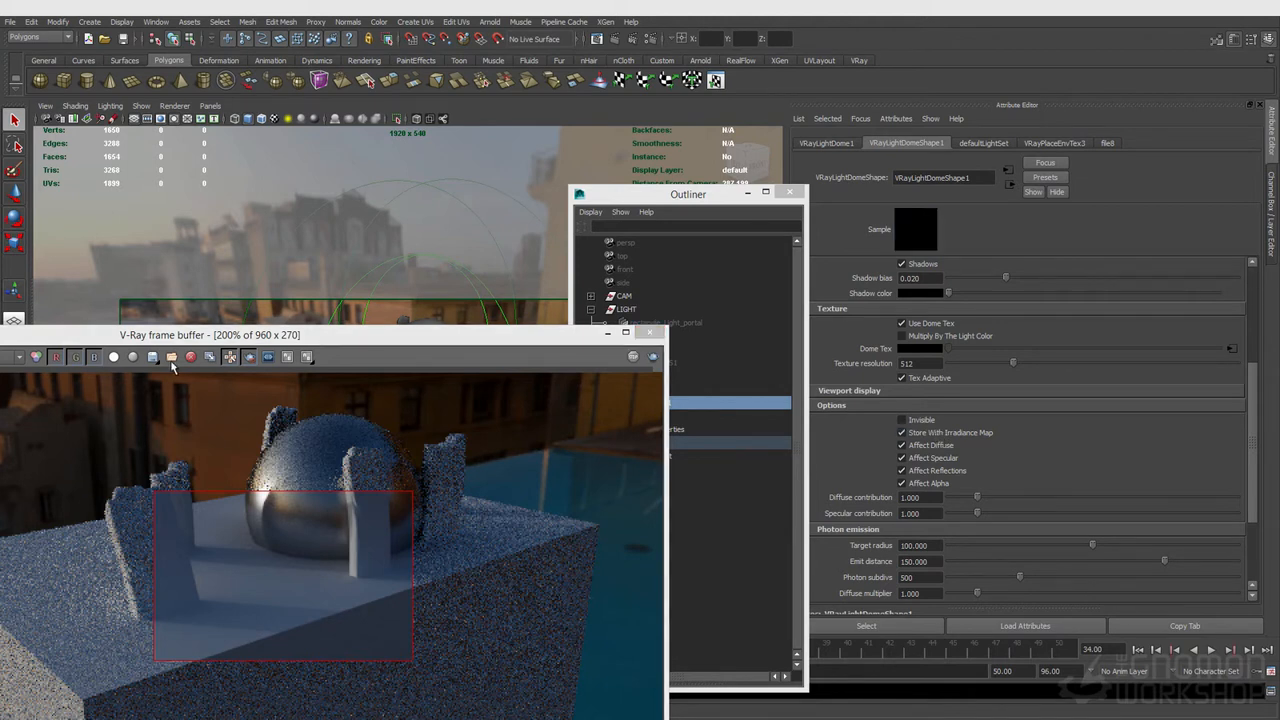
Step: Inspect the lighting, GI, reflect, sampleRate and specular render elements in the frame buffer
left_click(654, 358)
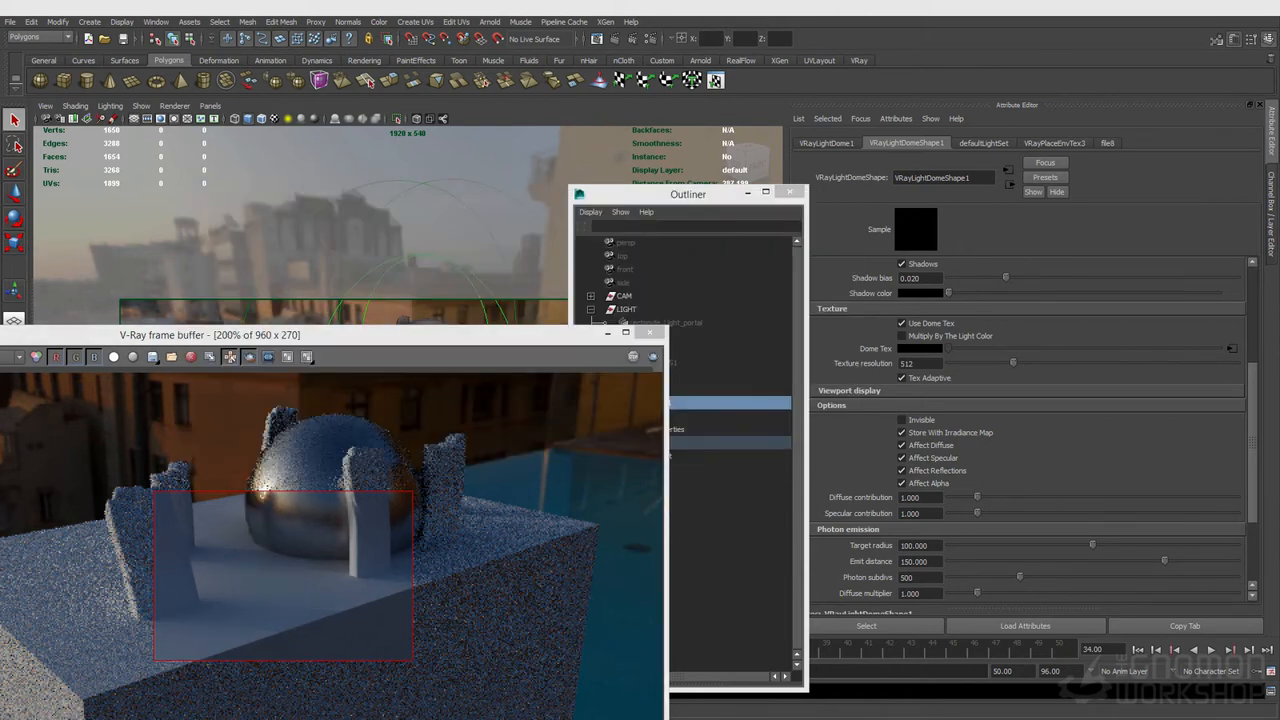
left_click_drag(379, 338, 712, 221)
left_click(258, 242)
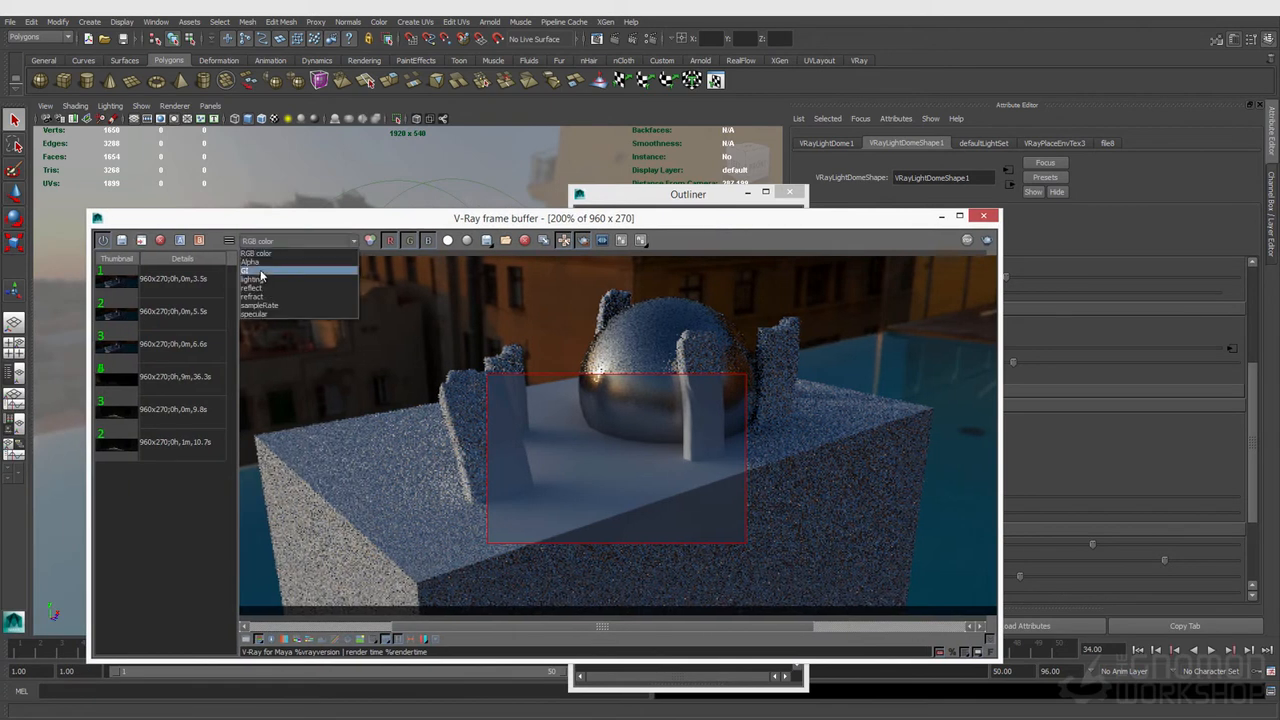
left_click(256, 280)
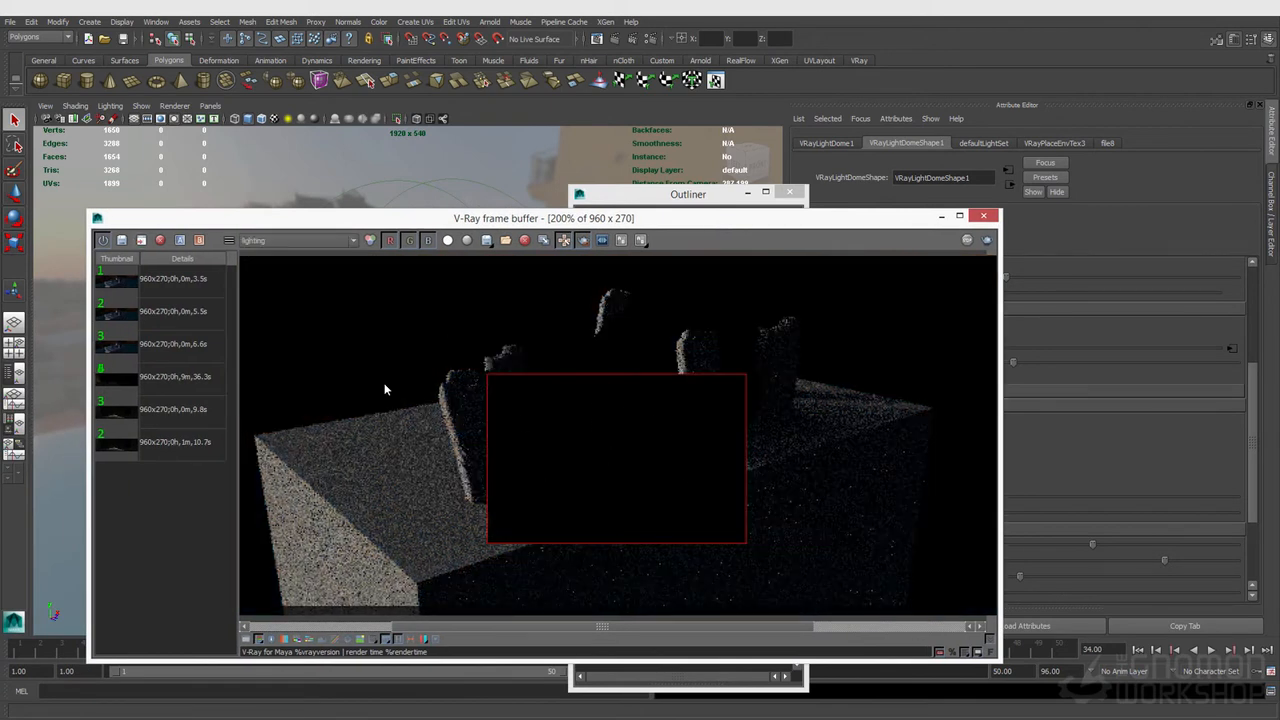
left_click(270, 241)
left_click(276, 270)
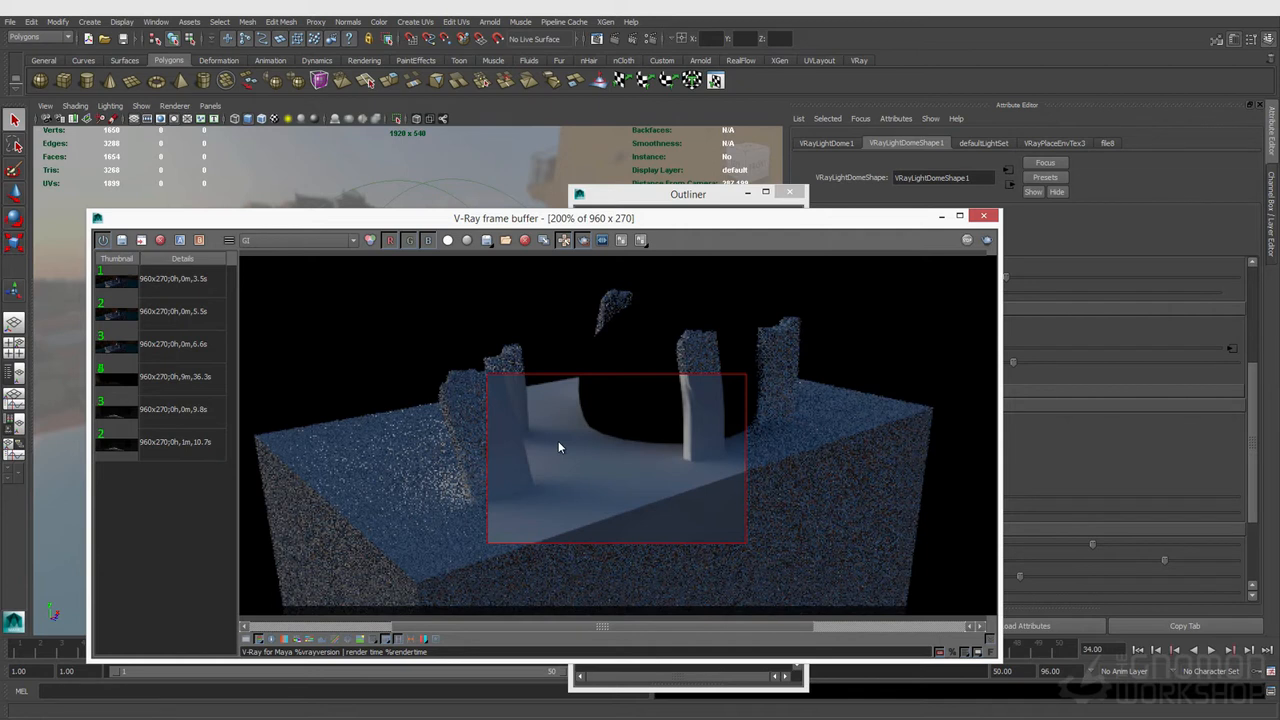
left_click(270, 240)
left_click(256, 287)
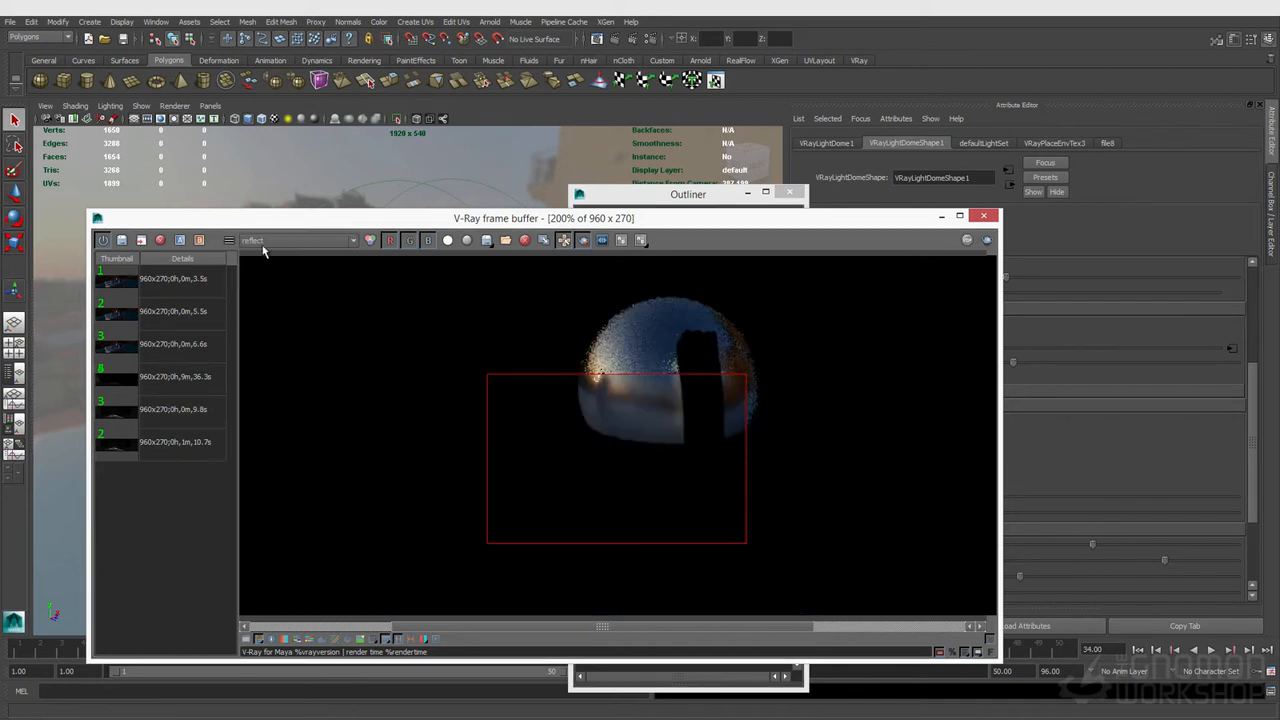
left_click(263, 242)
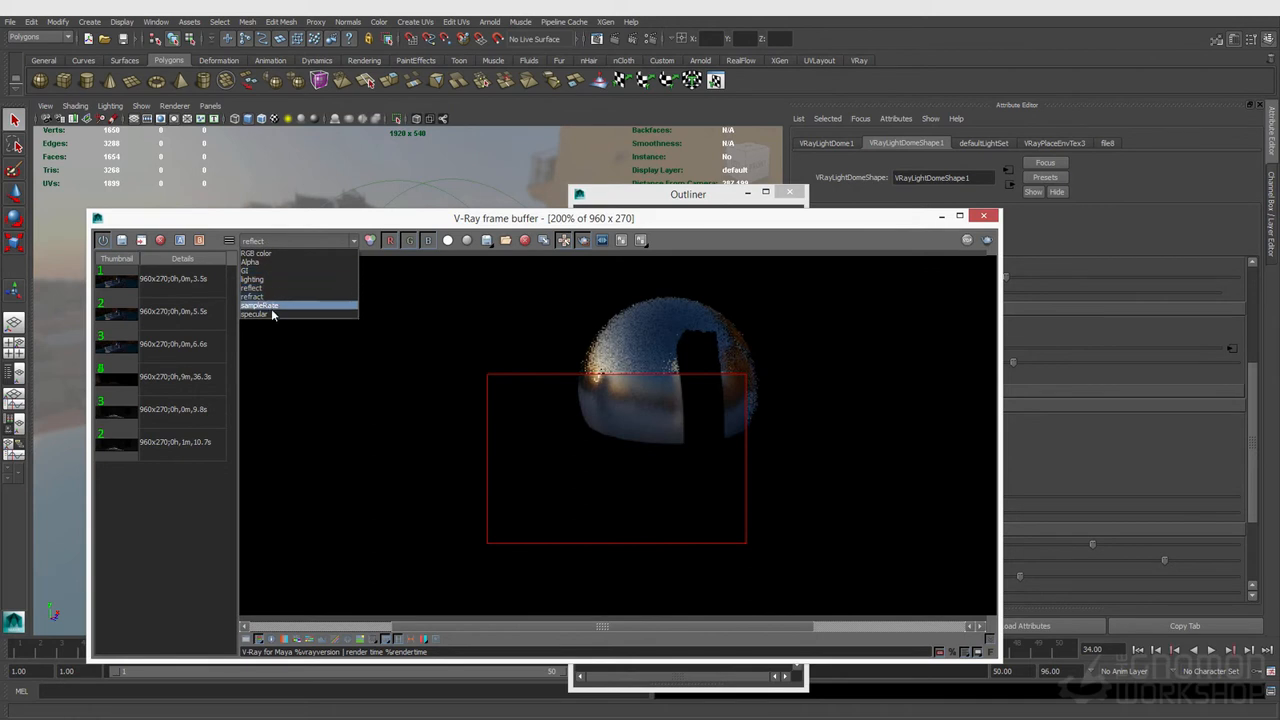
left_click(271, 306)
left_click(285, 242)
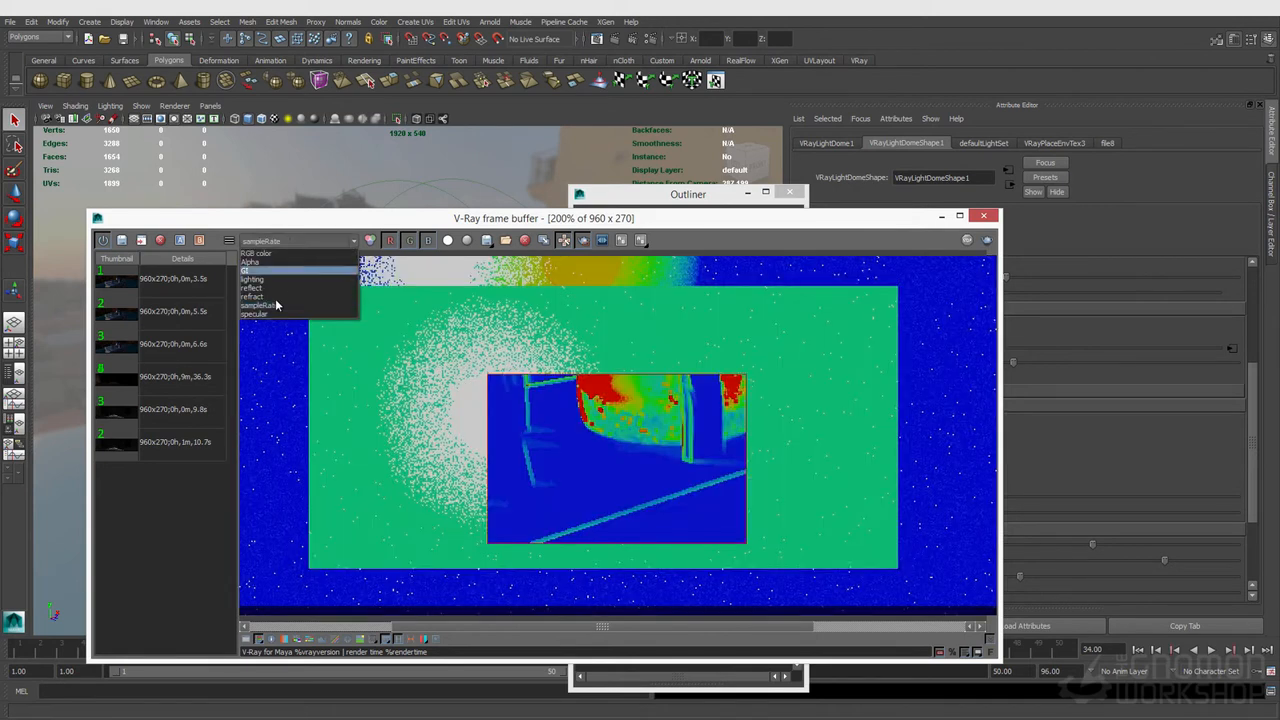
left_click(275, 320)
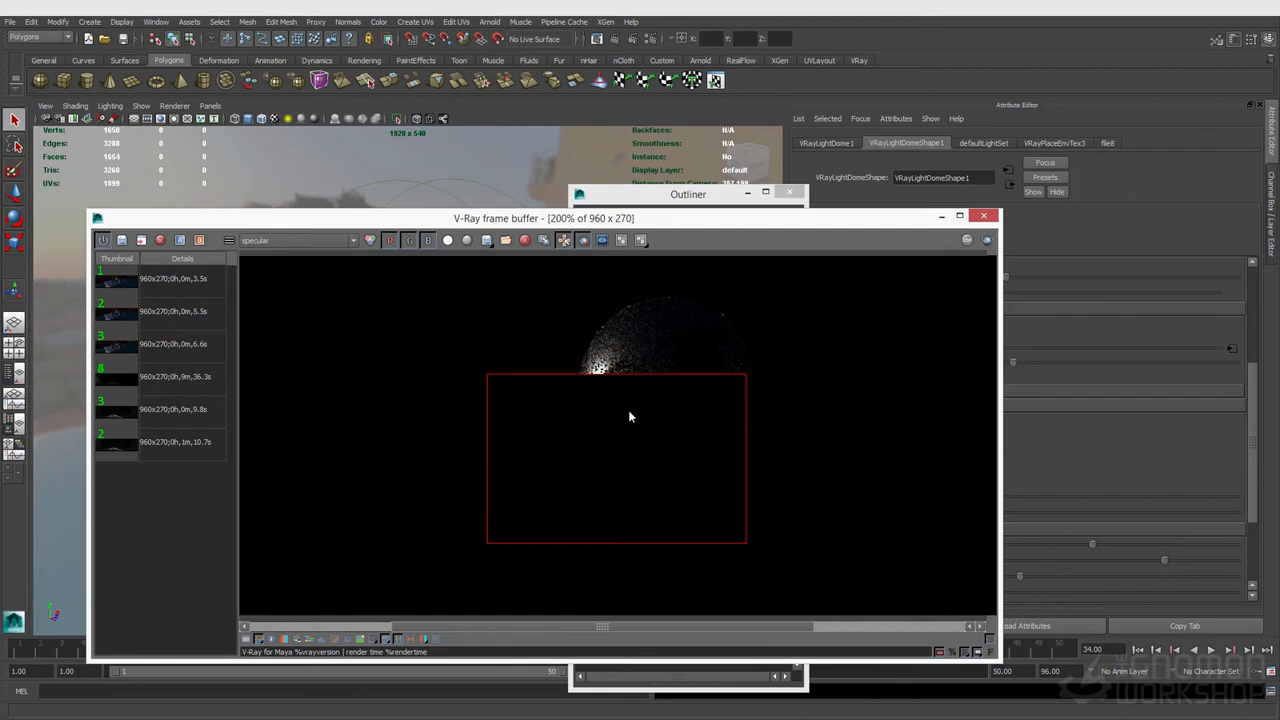
Step: Switch the frame buffer display back to the RGB color channel
left_click(649, 38)
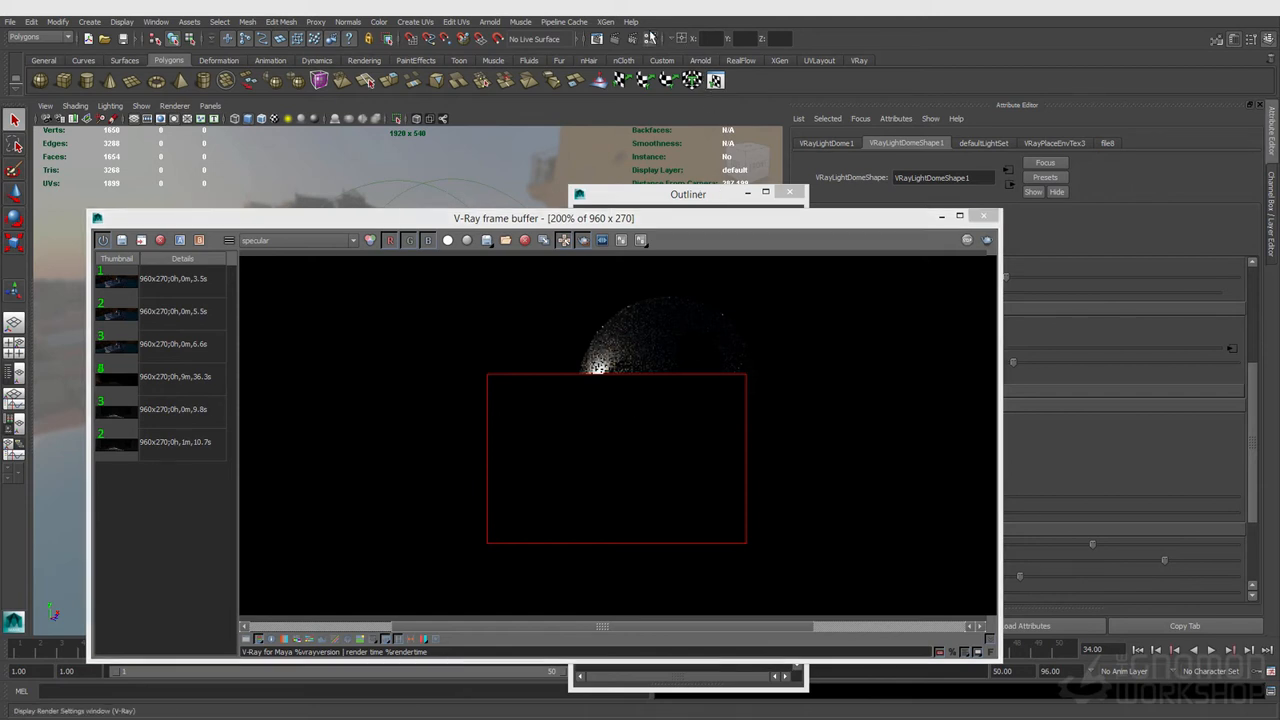
left_click(459, 152)
left_click(687, 78)
left_click(270, 242)
left_click(262, 253)
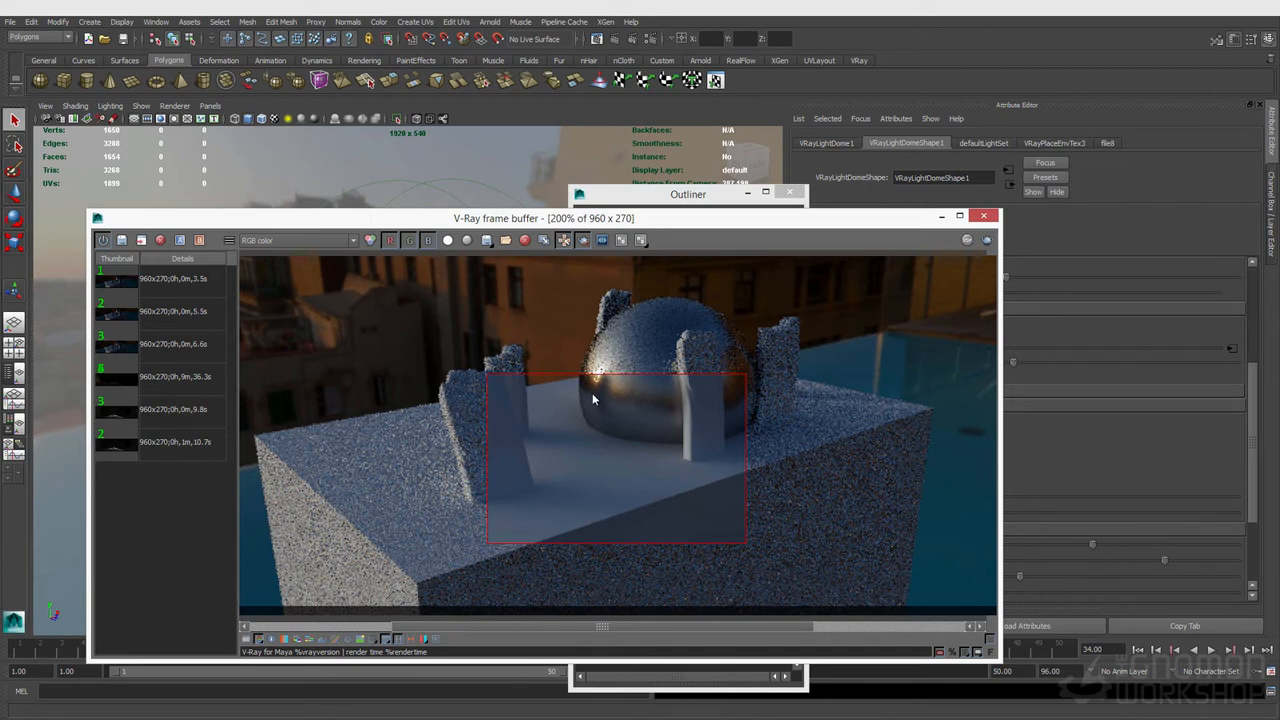
left_click_drag(738, 216, 698, 206)
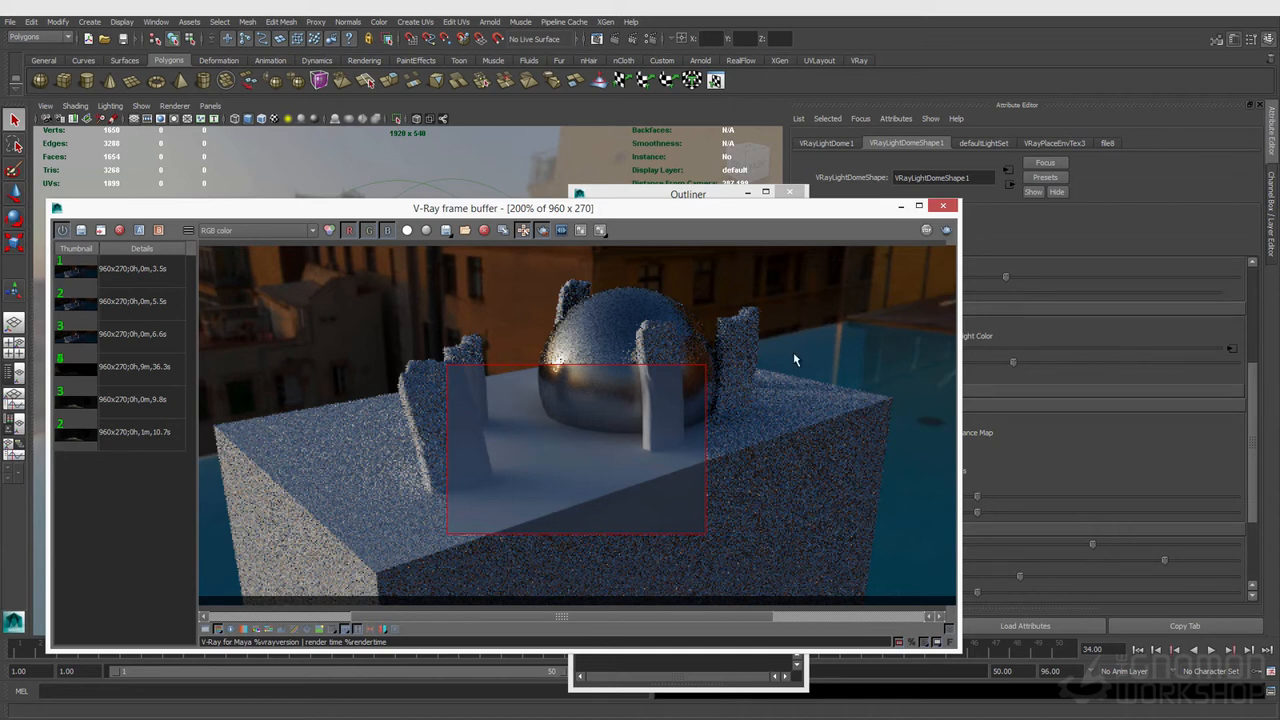
Step: Disable Affect Alpha and enable Invisible in the dome light's options
left_click_drag(800, 209, 673, 206)
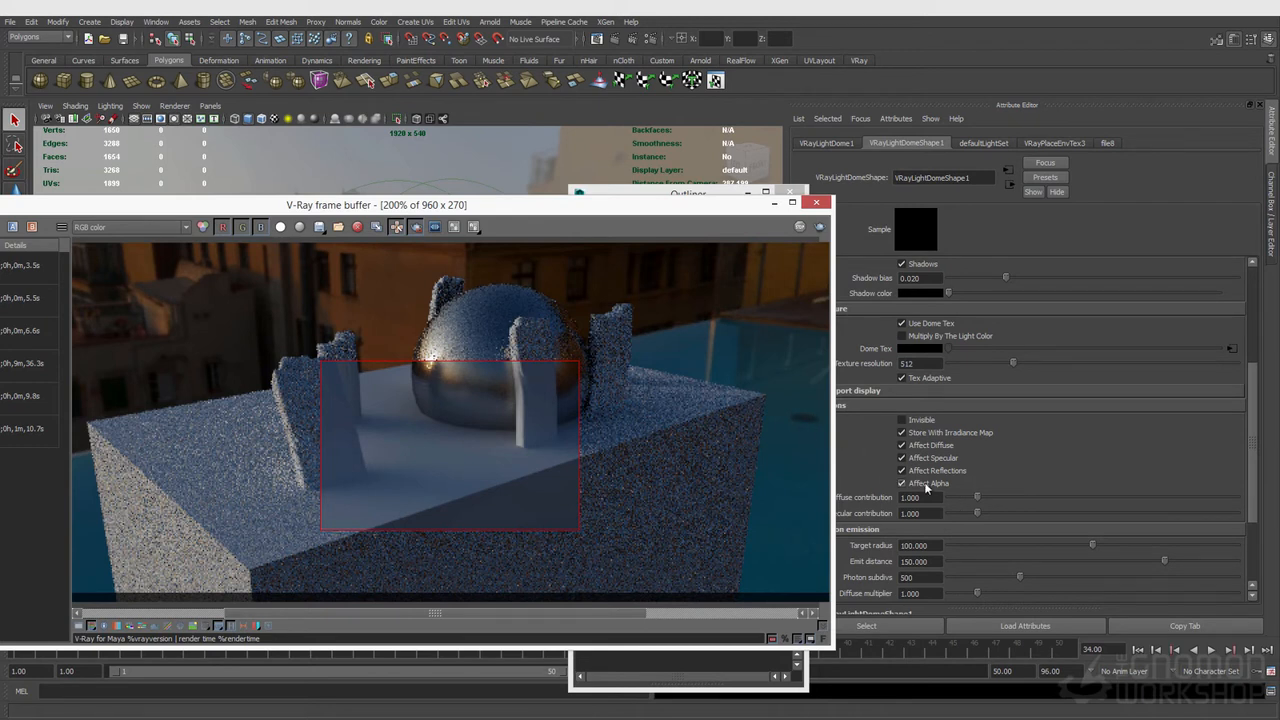
left_click(281, 227)
left_click(281, 227)
left_click(900, 483)
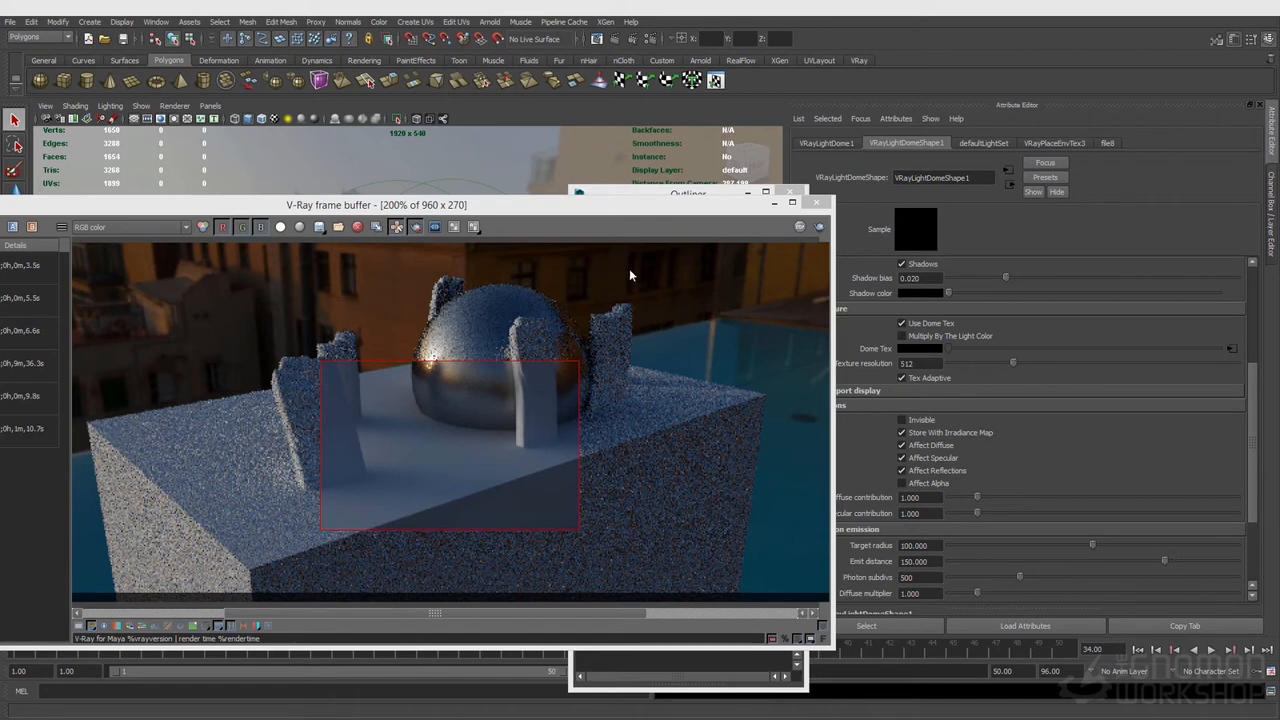
left_click(902, 421)
Step: Disable Store With Irradiance Map and re-render a region around the dome and pillars
left_click(380, 251)
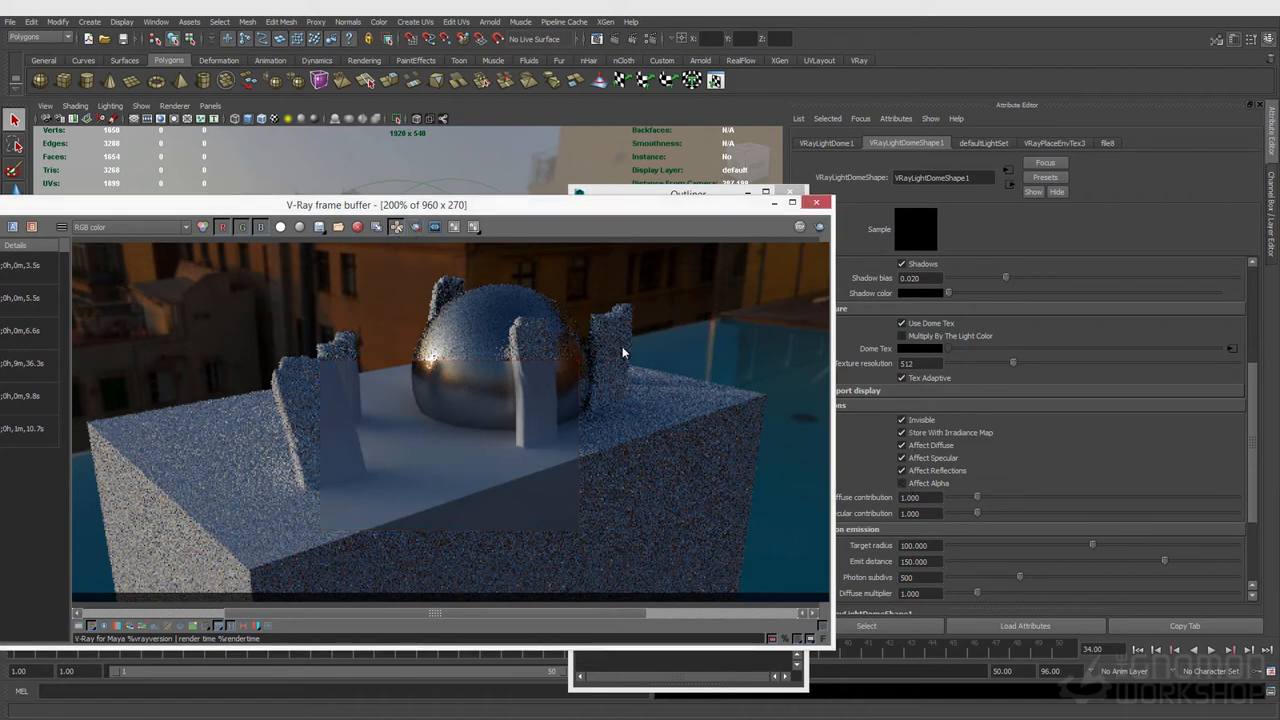
left_click_drag(244, 266, 538, 398)
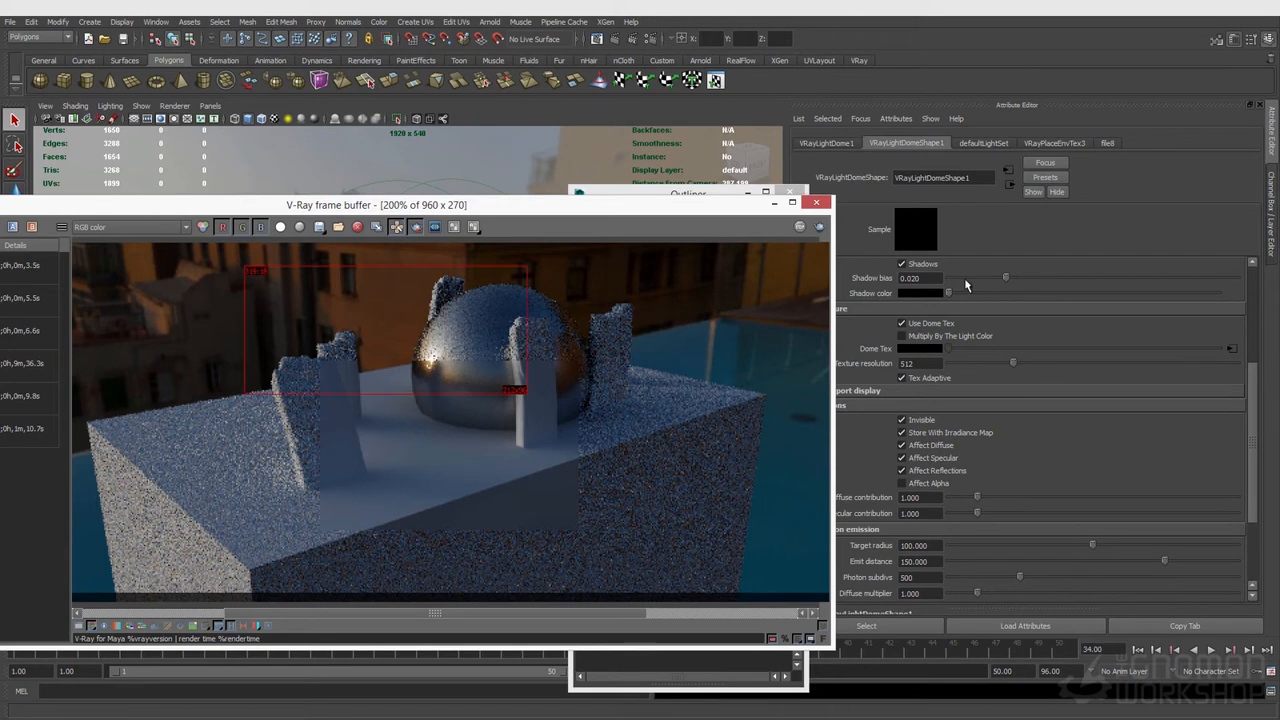
left_click(934, 432)
left_click(818, 228)
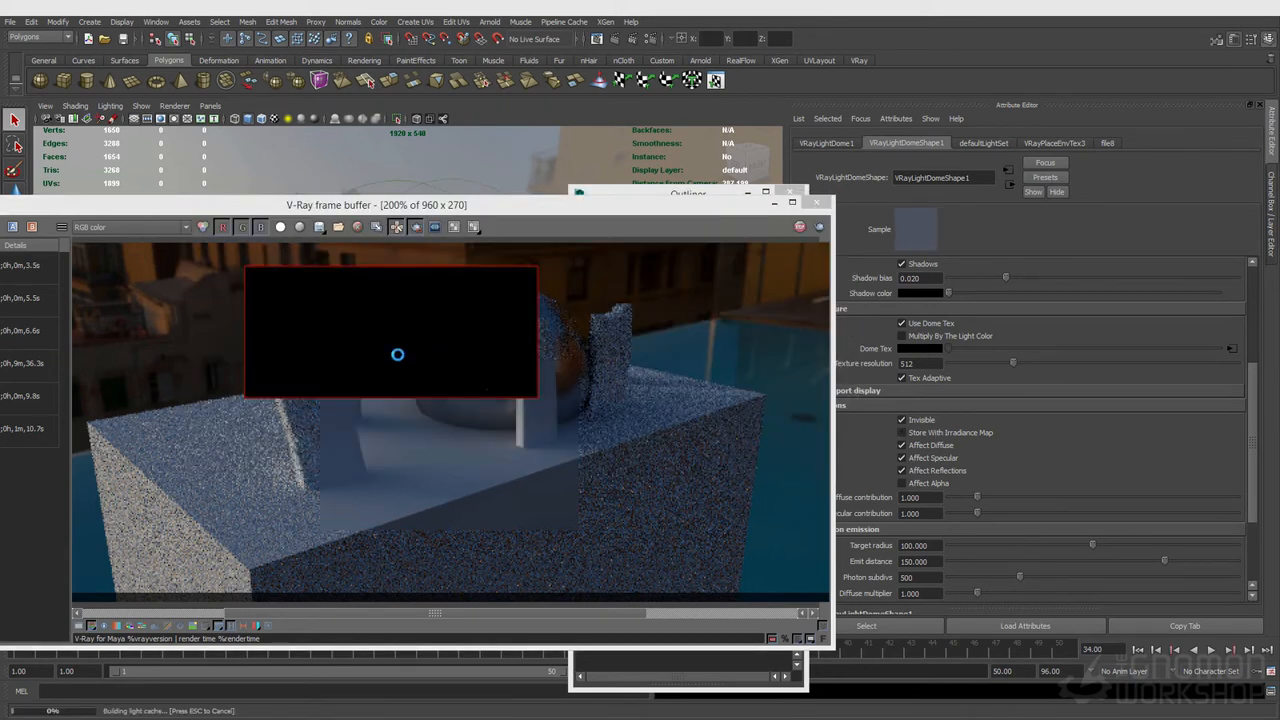
Step: Close the frame buffer and Outliner windows
left_click(282, 227)
left_click(281, 227)
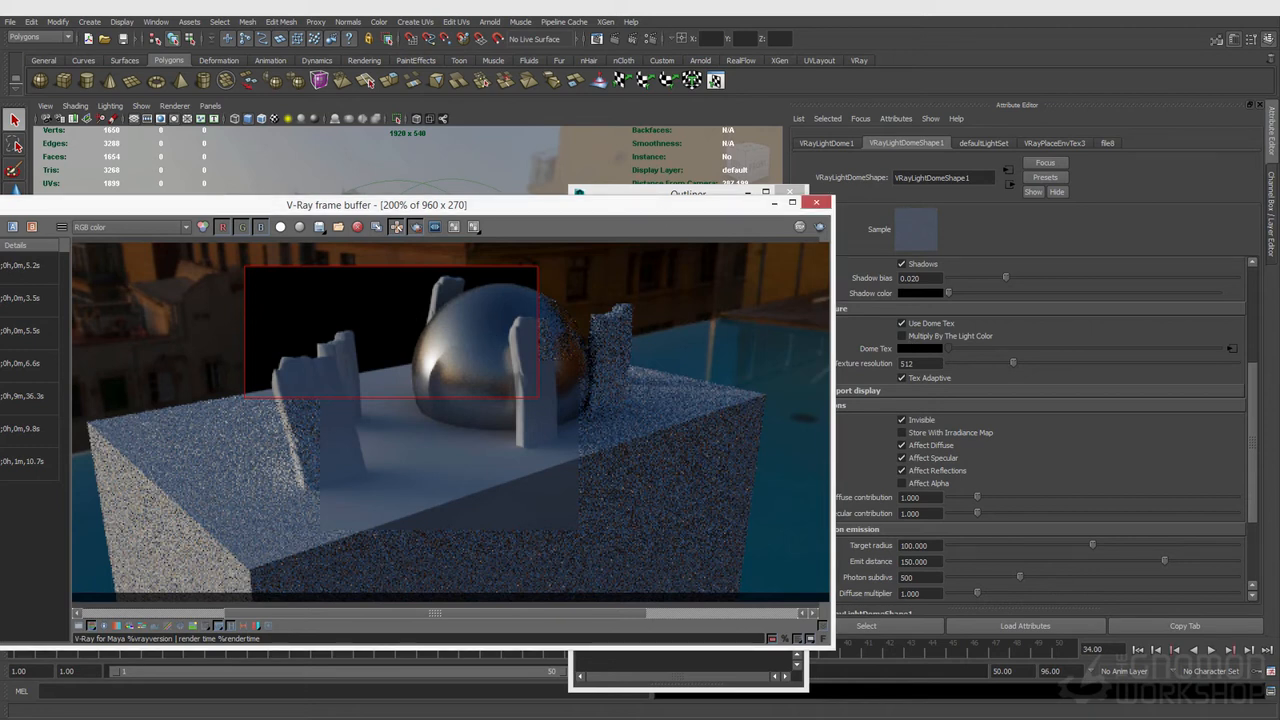
left_click(817, 203)
left_click(790, 192)
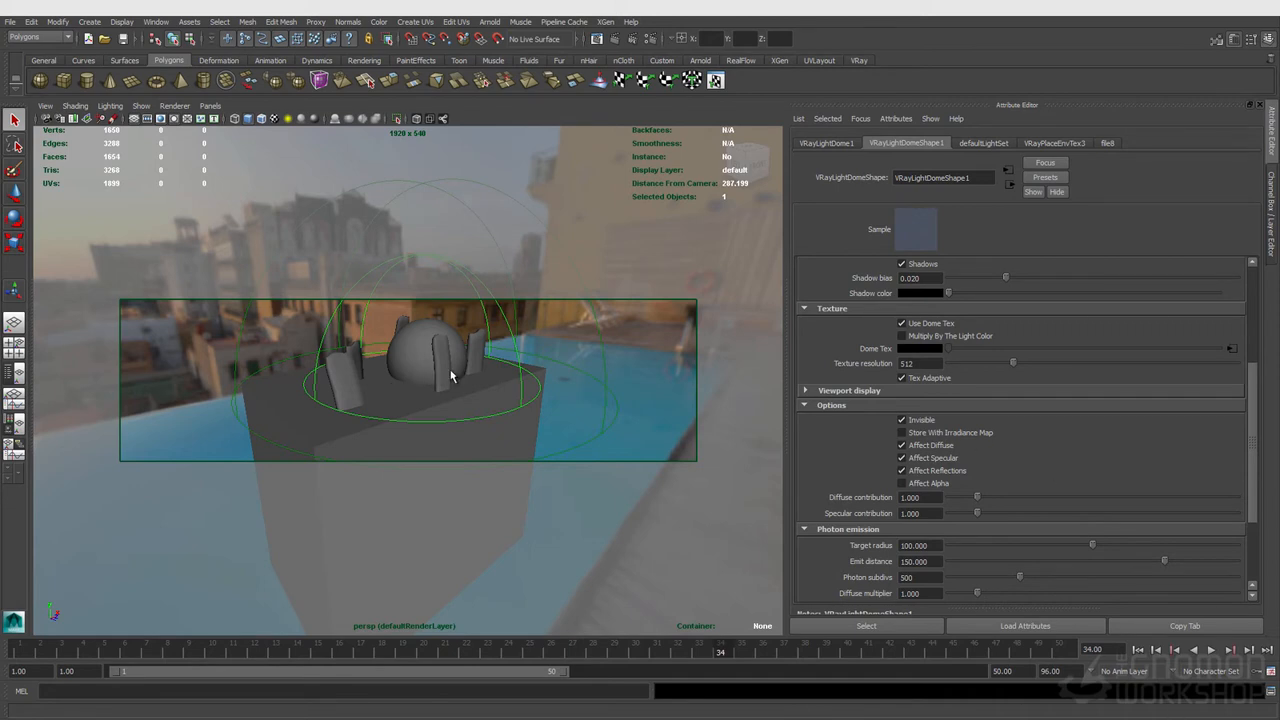
left_click(427, 350)
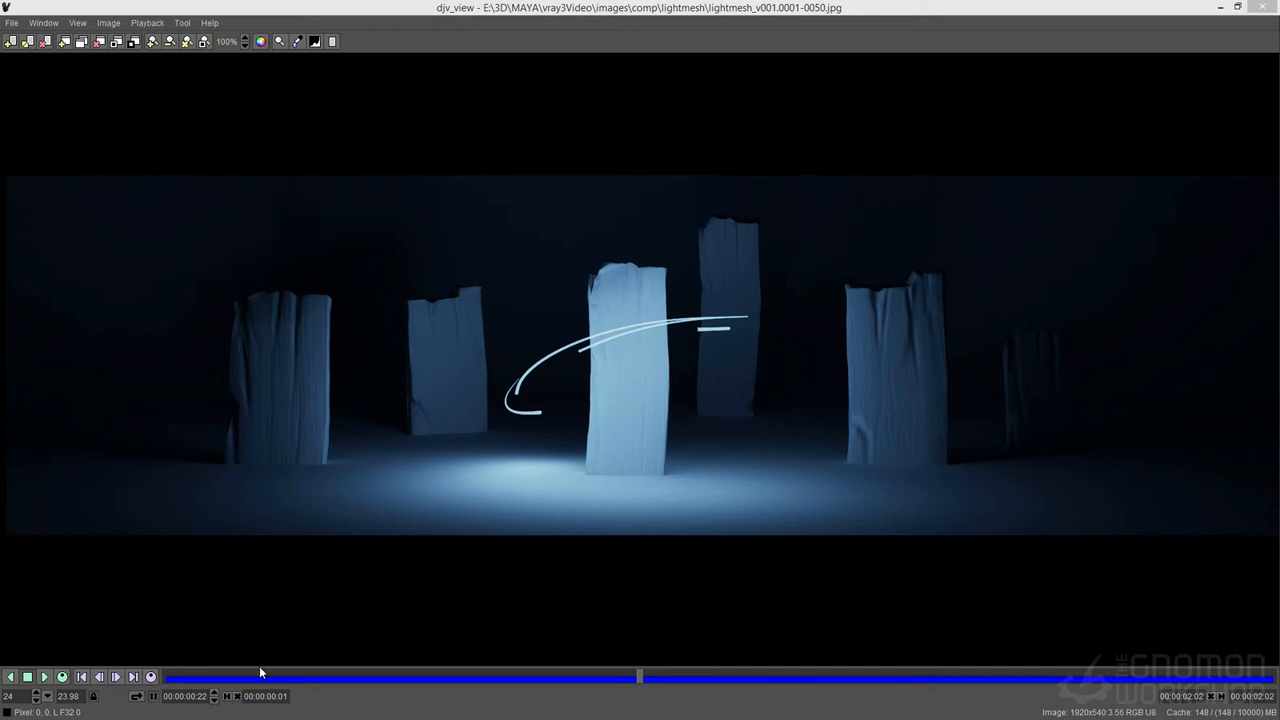
Step: Switch to djv_view and play back the rendered lightmesh image sequence, then close it
left_click_drag(638, 678, 162, 682)
left_click(44, 677)
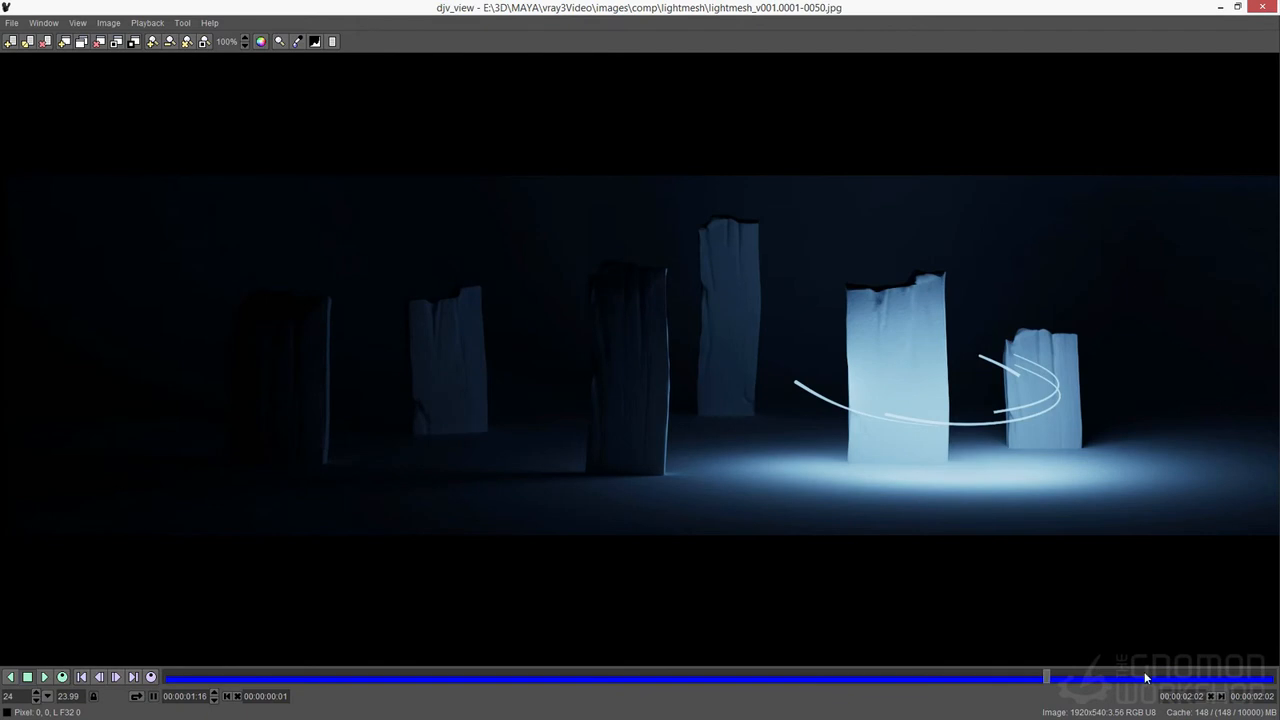
left_click_drag(1043, 679, 997, 614)
left_click(1271, 6)
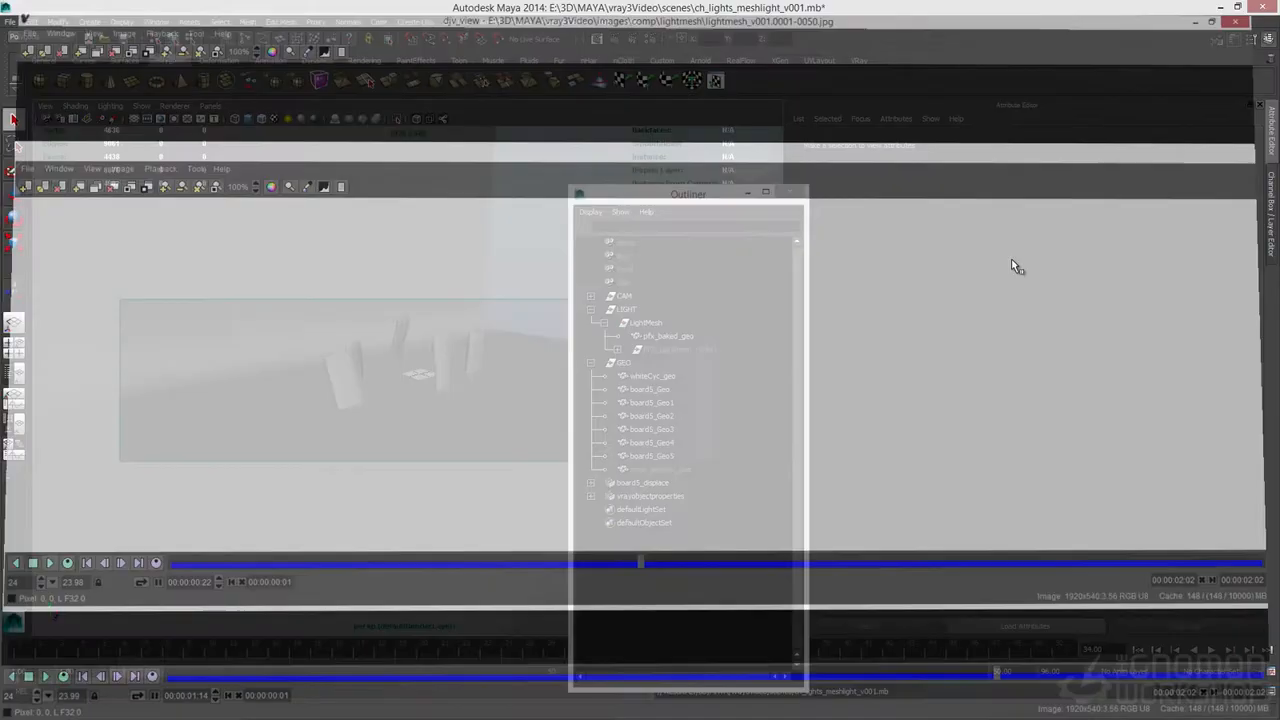
Step: Examine the LightMesh group's Paint Effects history and baked geometry in the Outliner
left_click(665, 337)
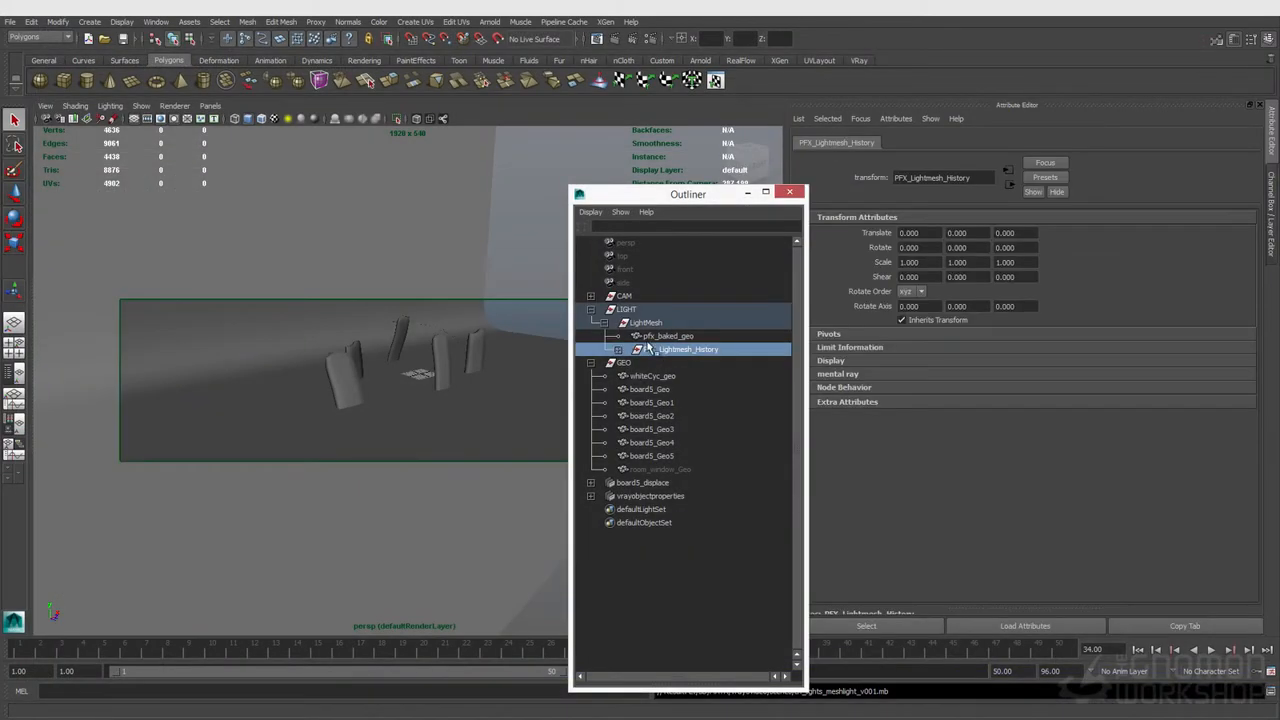
left_click(617, 349)
left_click(686, 376)
left_click(680, 366)
left_click(676, 375)
left_click(673, 367)
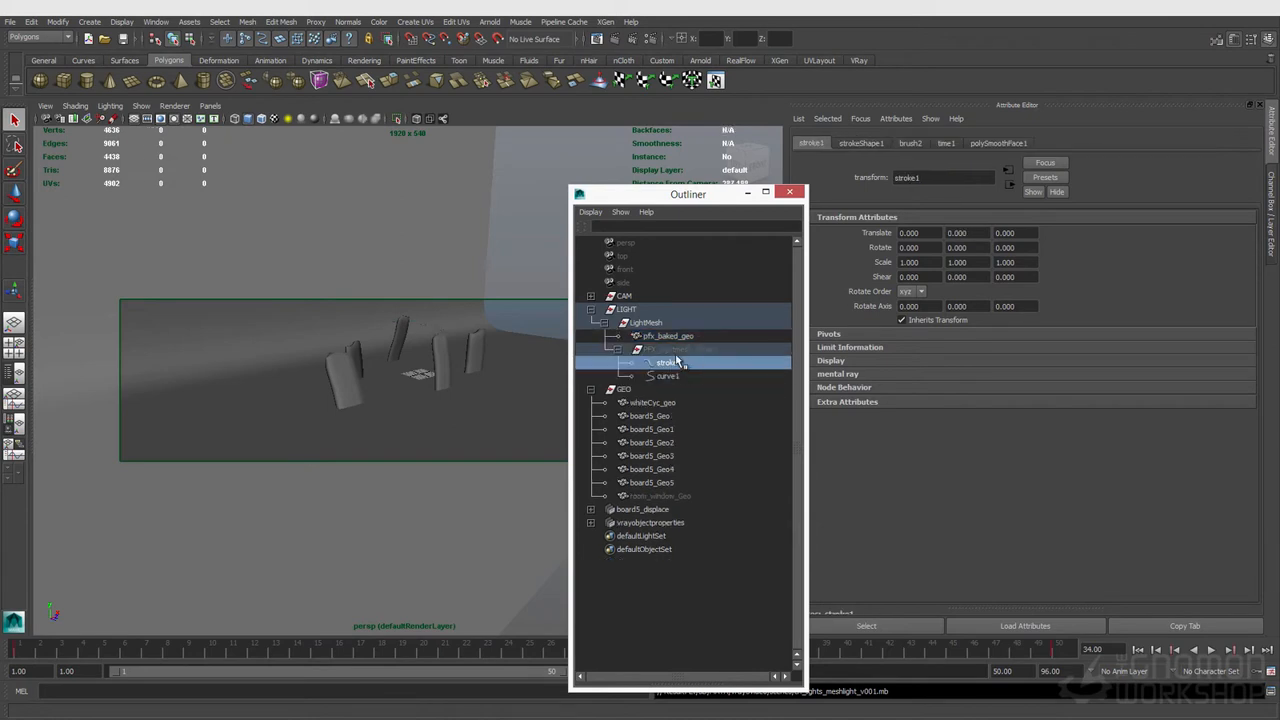
left_click(617, 349)
left_click(668, 336)
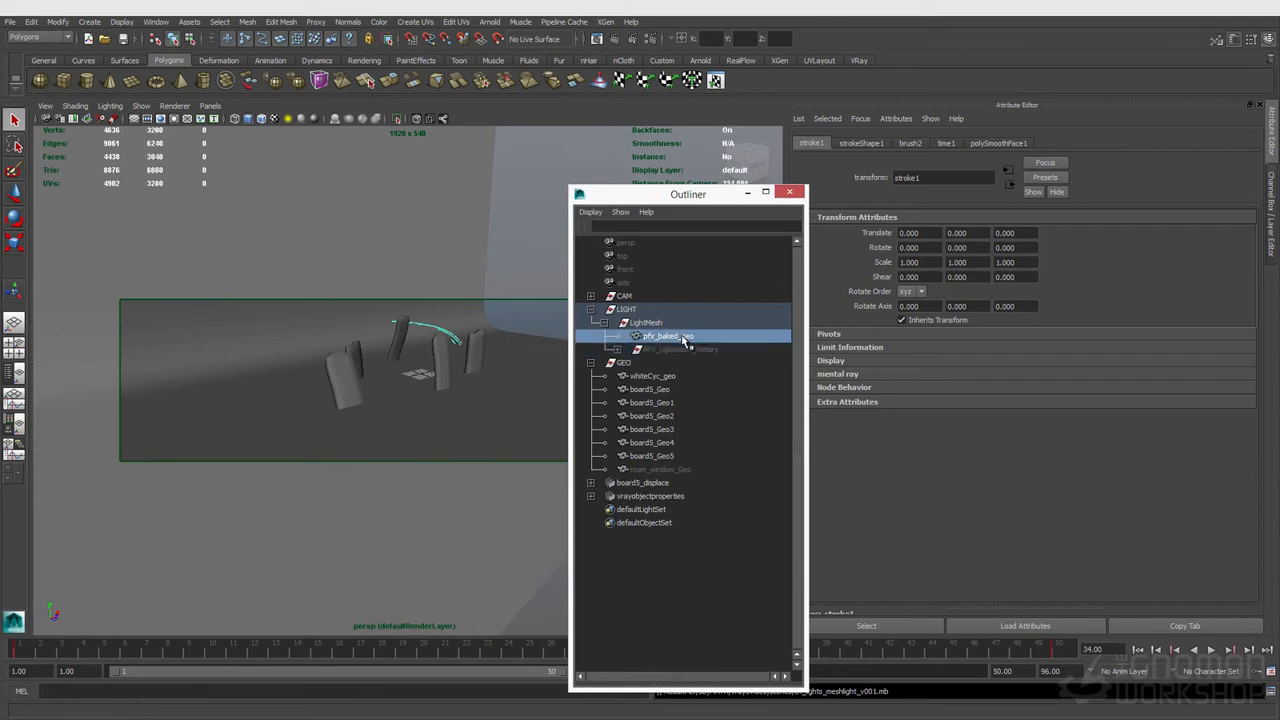
Step: Frame the baked stroke geometry and scrub the timeline to view its animation
left_click(495, 364, "alt")
key("f")
left_click_drag(495, 364, 290, 370, "alt")
left_click_drag(509, 655, 212, 633)
left_click_drag(367, 371, 440, 384, "alt")
mouse_move(161, 656)
left_mouse_down()
mouse_move(85, 652)
mouse_move(245, 642)
left_mouse_up()
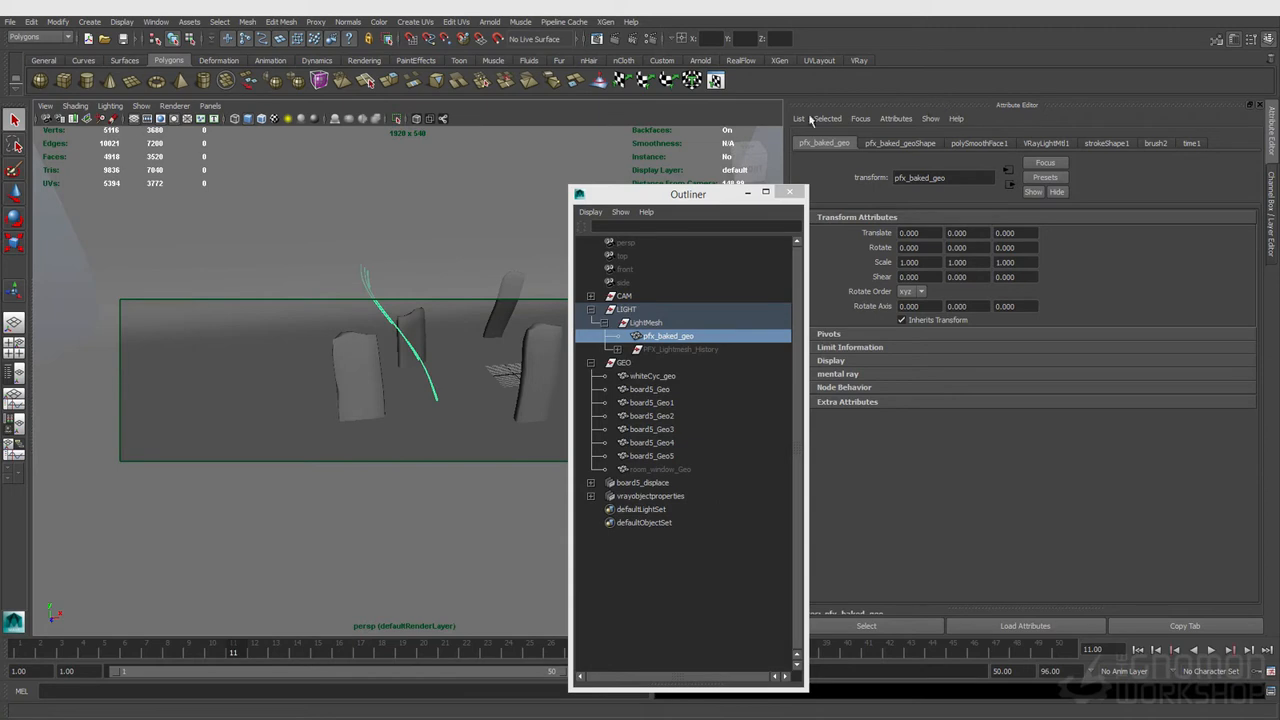
Step: Assign a new VRay Light Mtl to the baked stroke geometry and disable its Direct Illum
right_click_drag(380, 300, 417, 566)
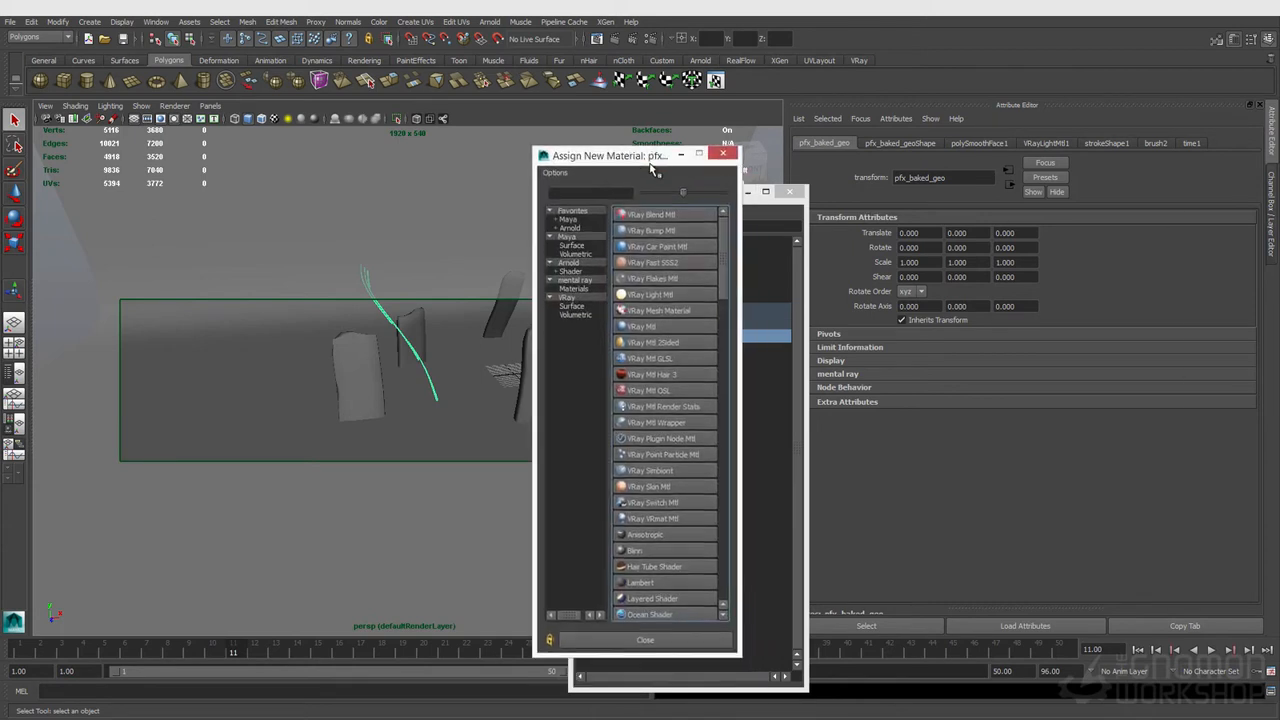
left_click(655, 296)
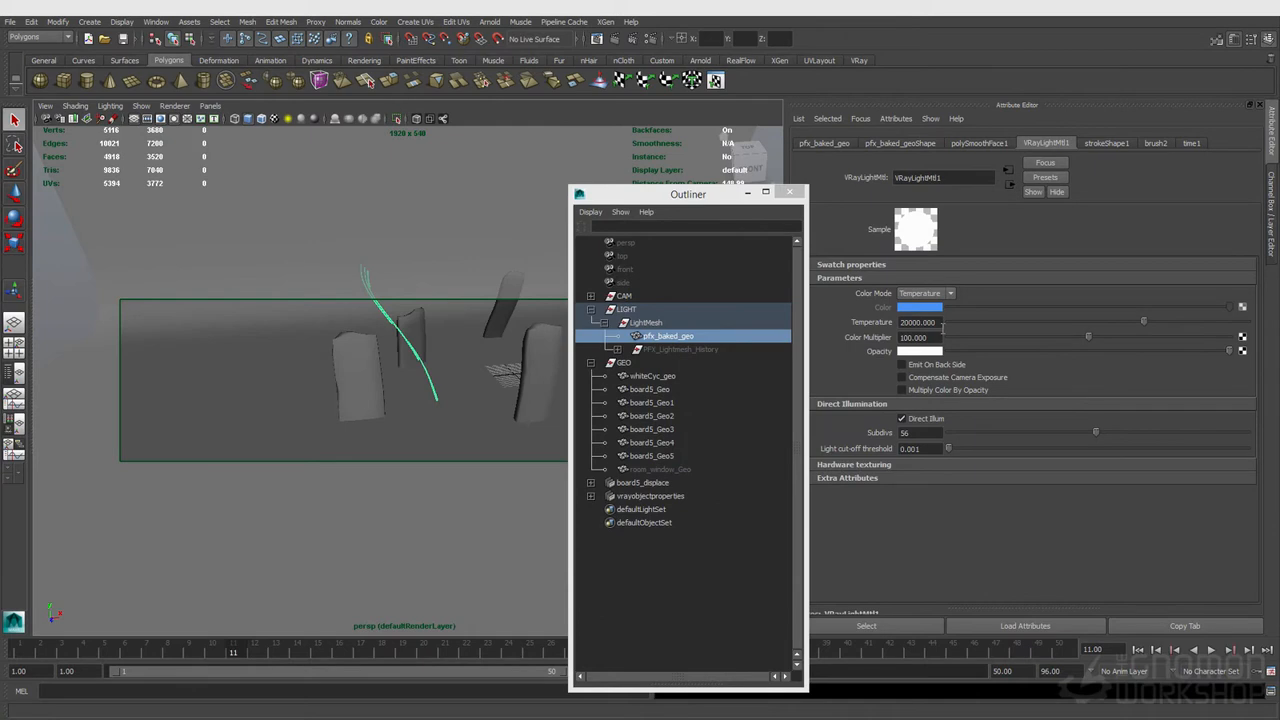
double_click(918, 324)
left_click(917, 433)
left_click_drag(506, 351, 347, 346, "alt")
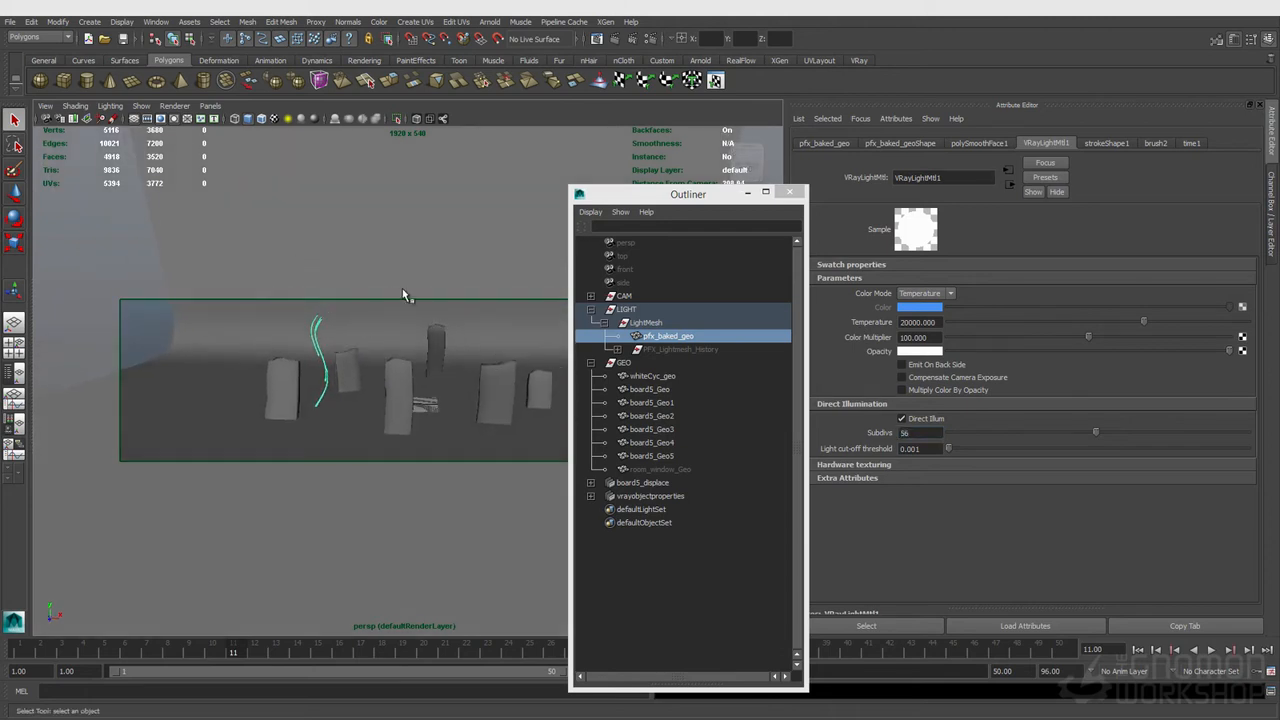
left_click(922, 420)
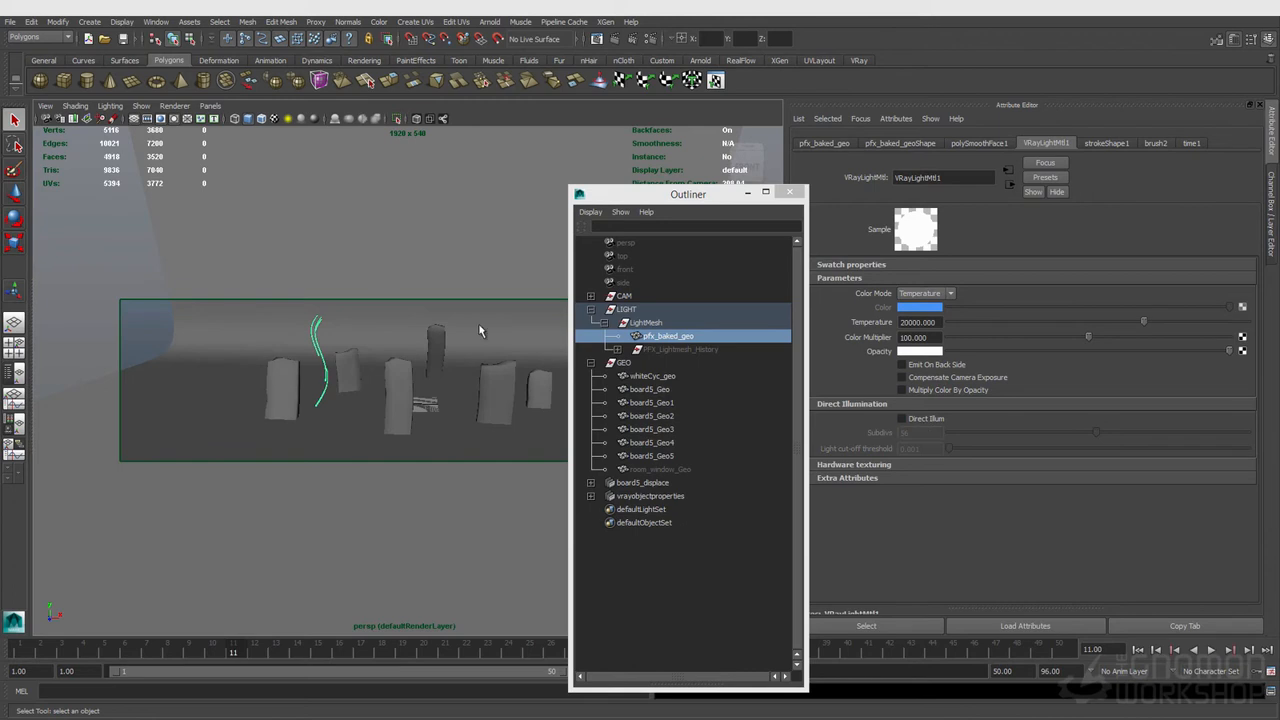
Step: Render the current frame and review the irradiance map settings in the GI render settings
left_click(614, 39)
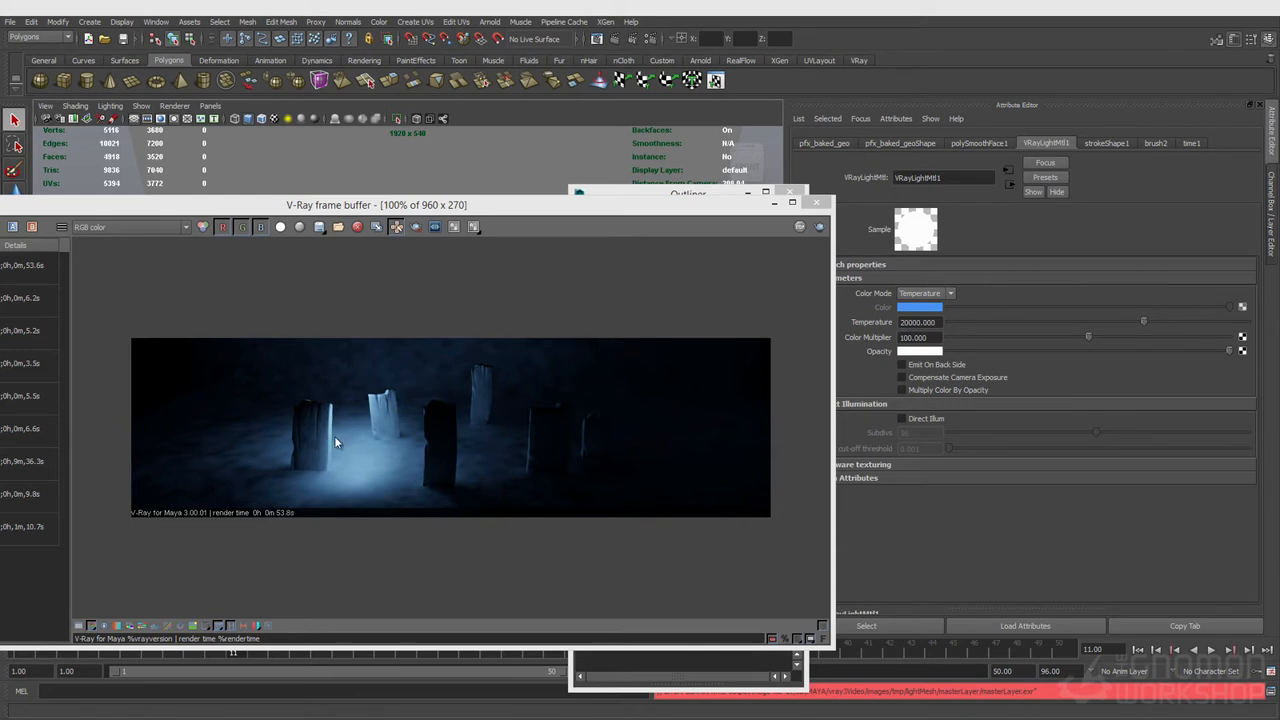
left_click(649, 40)
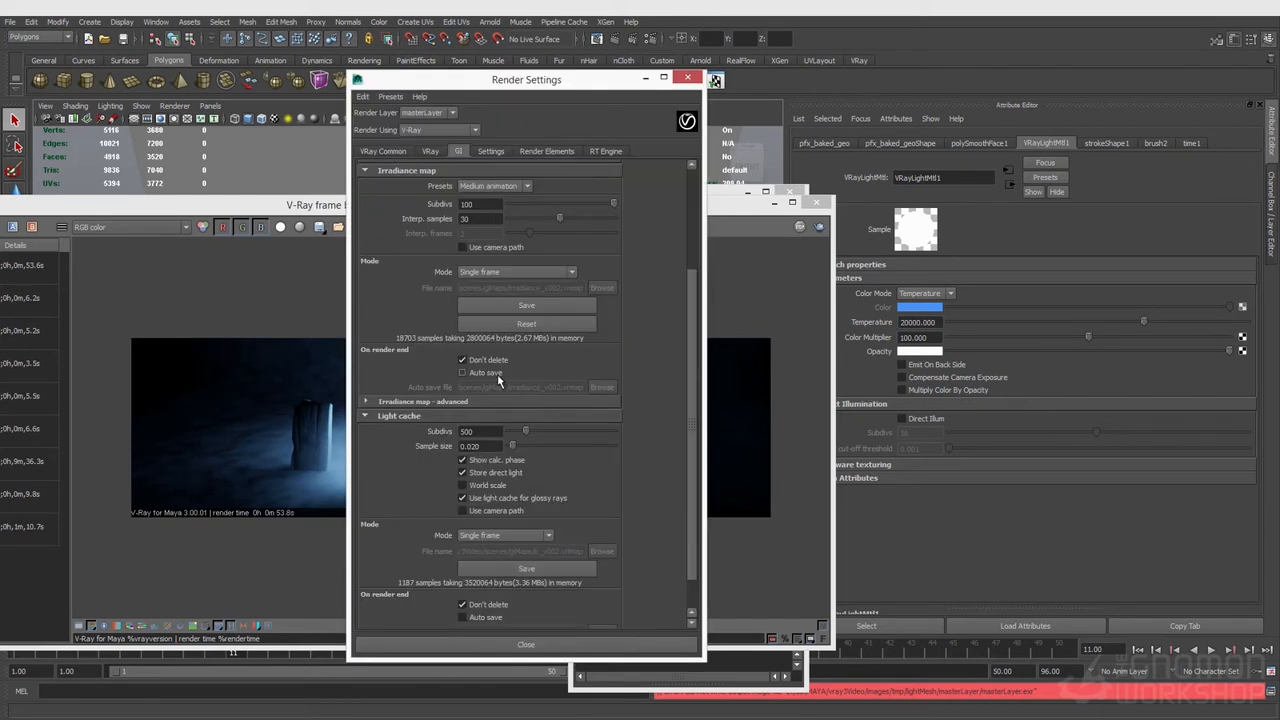
scroll(497, 374, "up", 2)
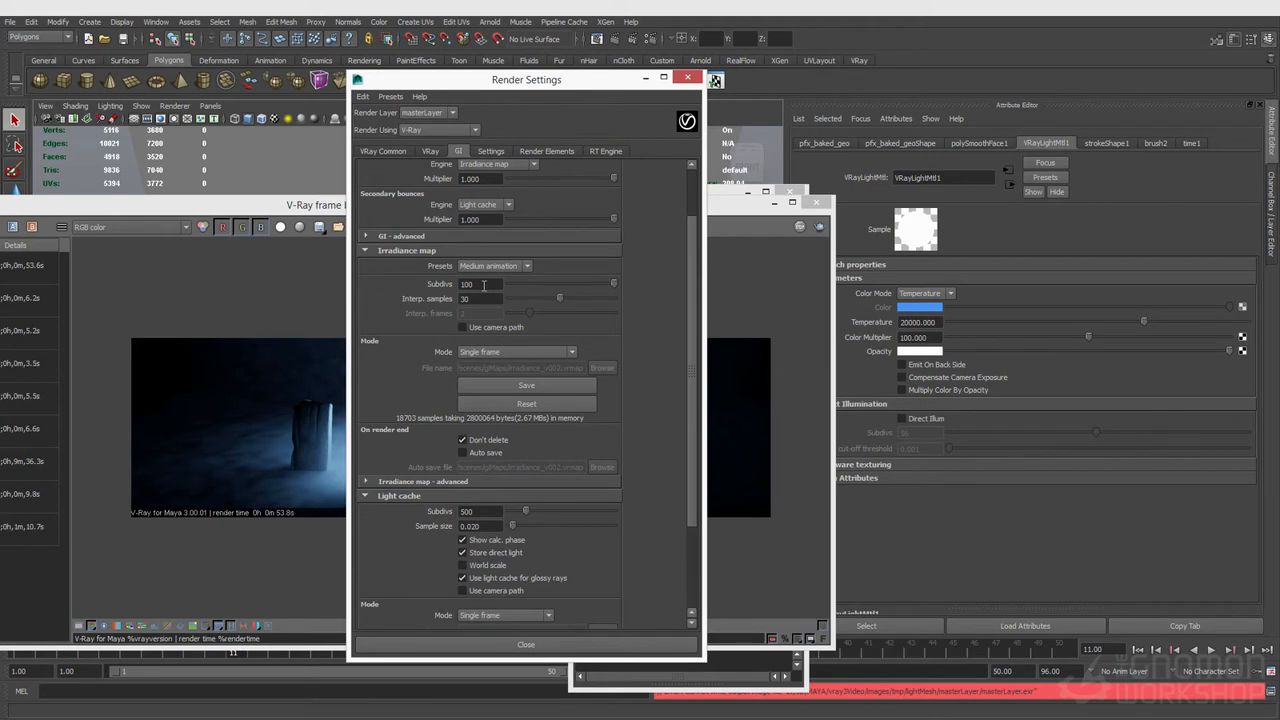
double_click(474, 285)
key("Tab")
Step: Re-enable Direct Illum on the light material and re-render the frame
left_click(292, 199)
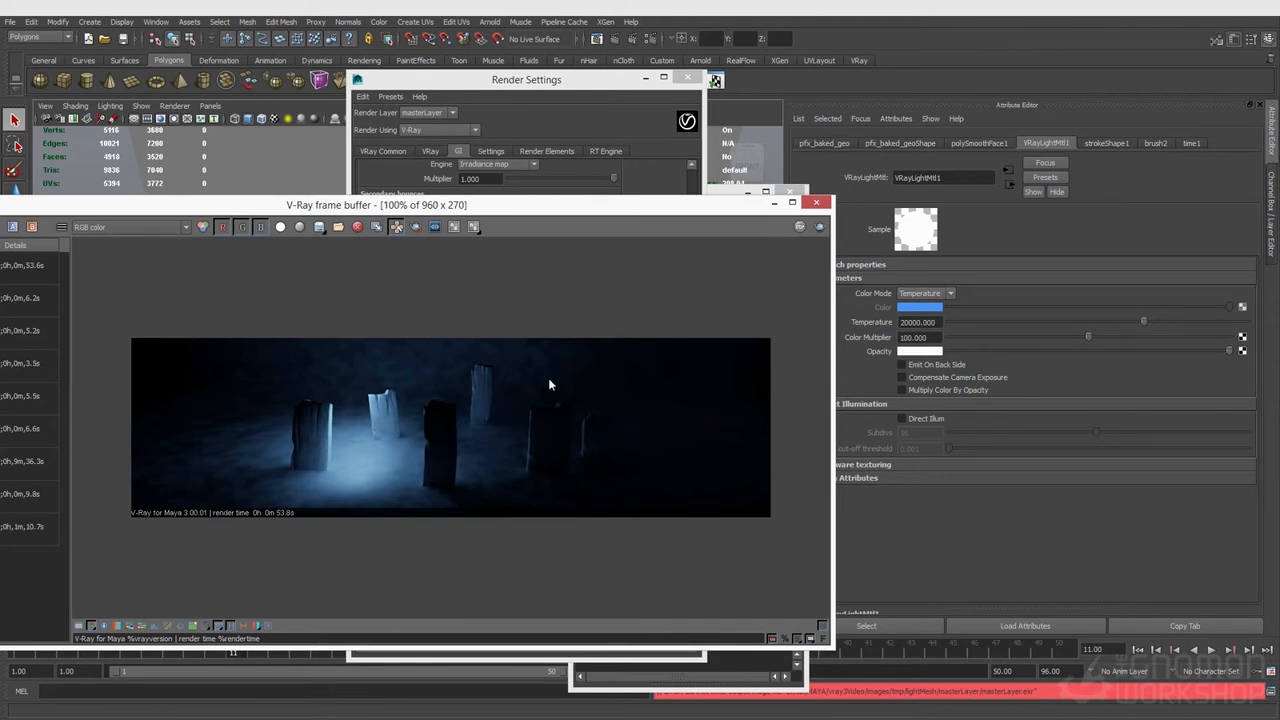
left_click(914, 420)
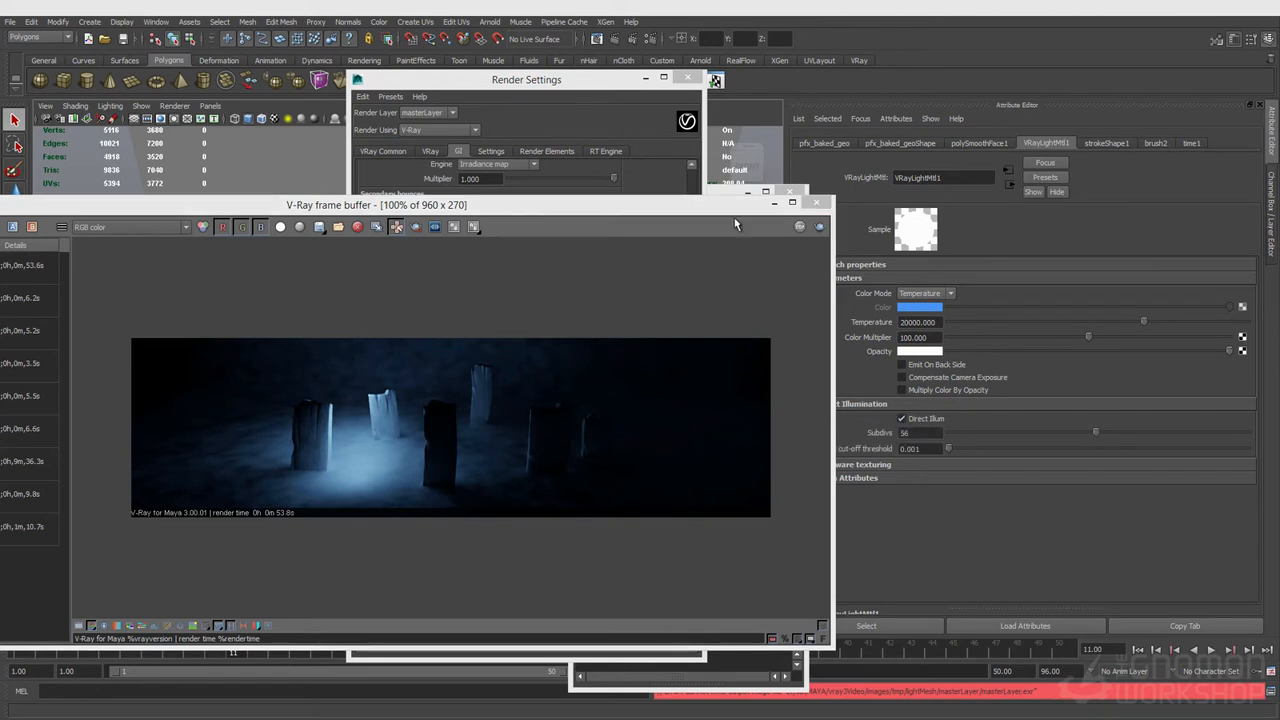
left_click(819, 227)
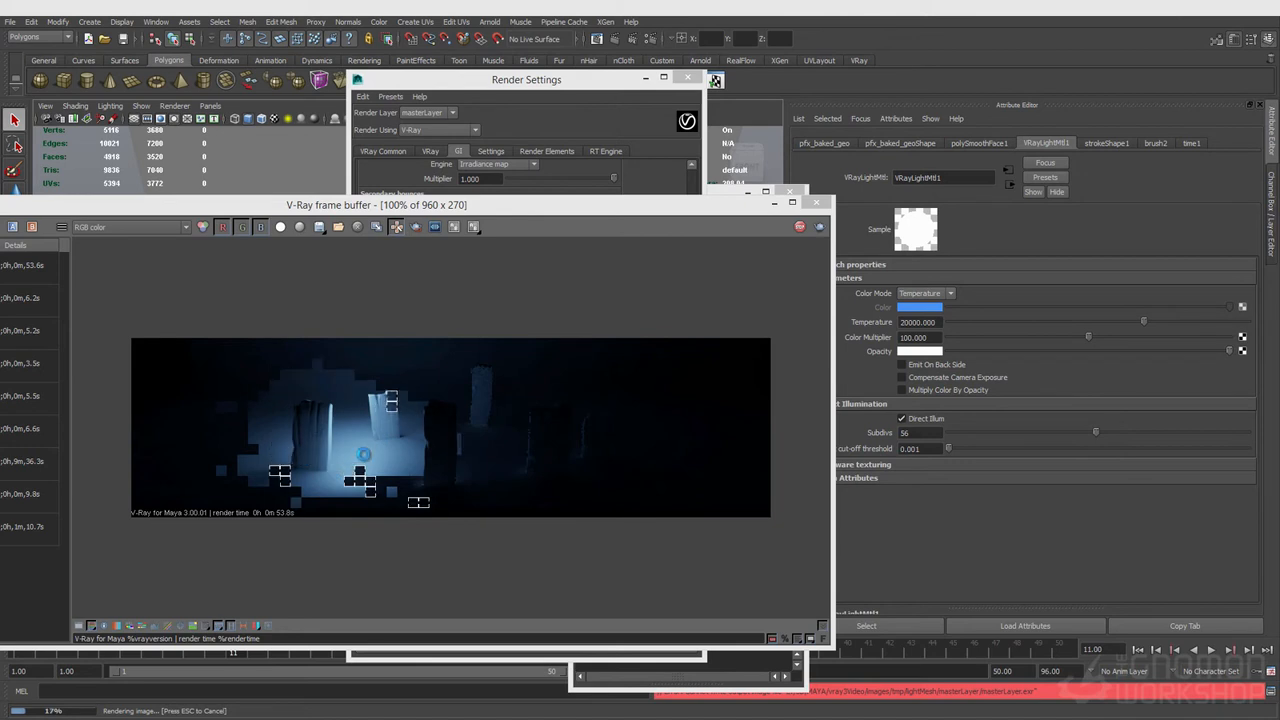
Step: Inspect the GI and lighting render elements, then switch the display back to RGB color
left_click(100, 228)
left_click(80, 257)
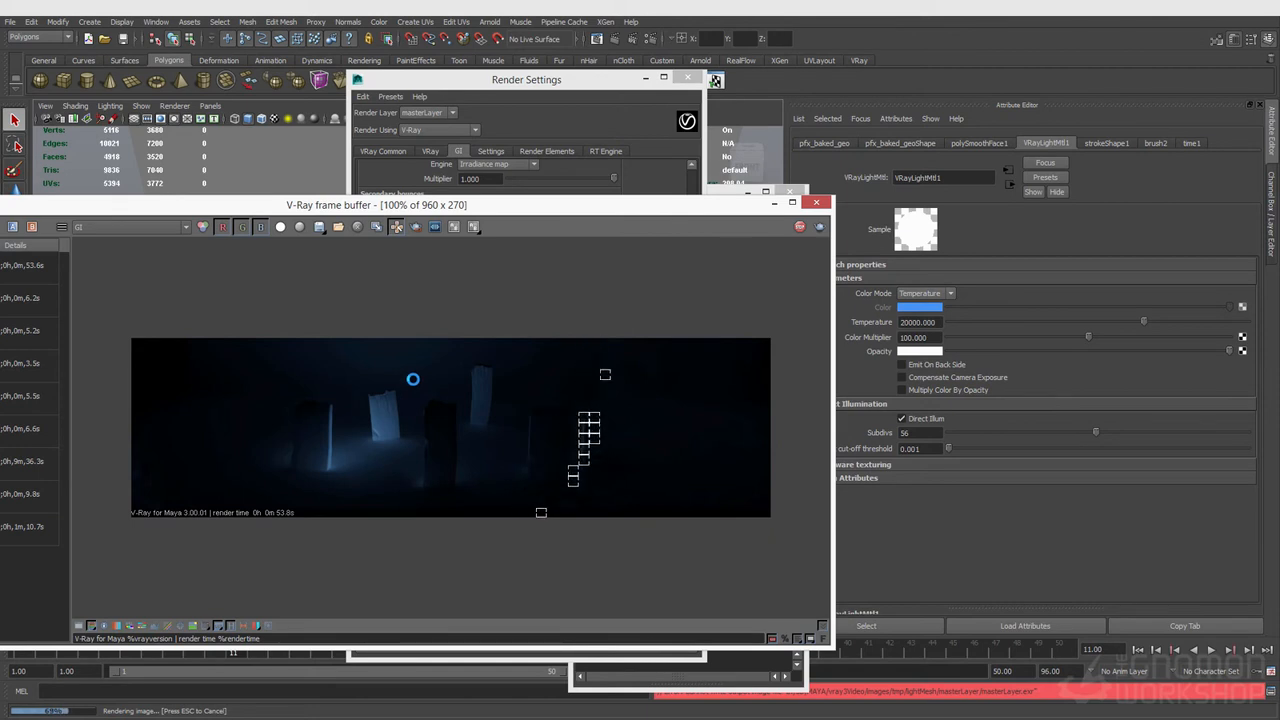
left_click(110, 227)
left_click(85, 266)
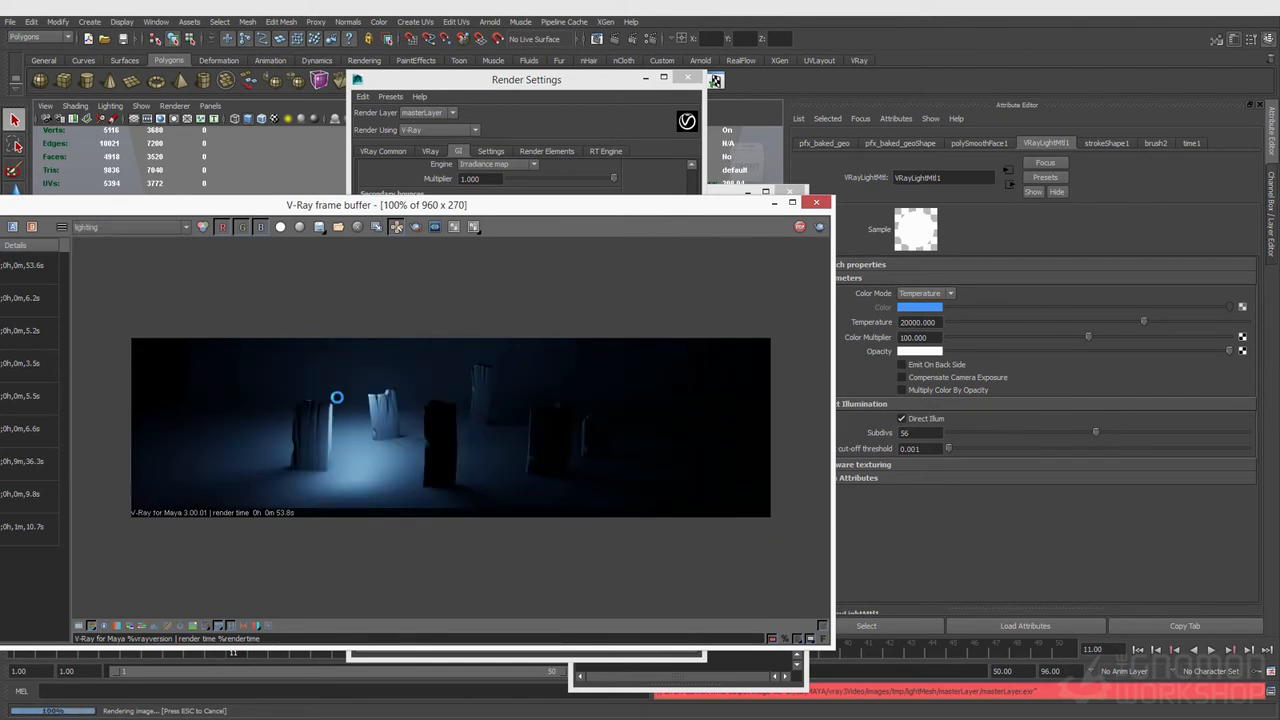
left_click(111, 229)
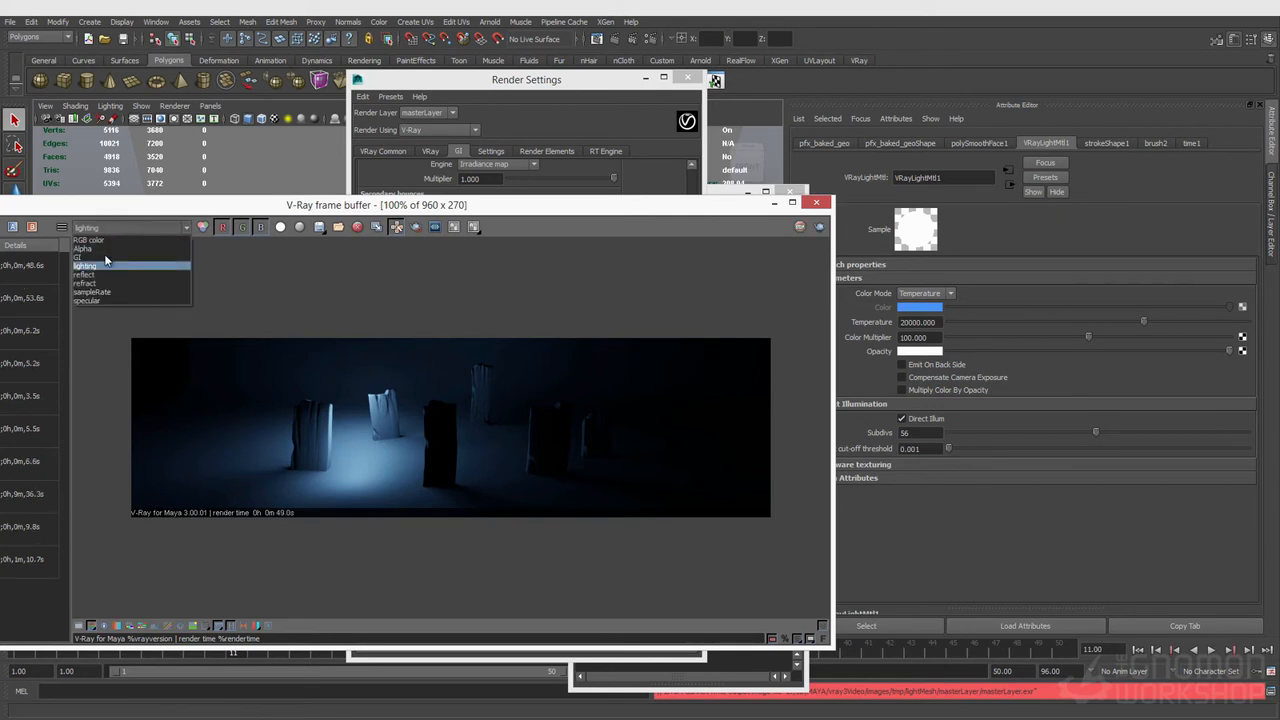
left_click(118, 237)
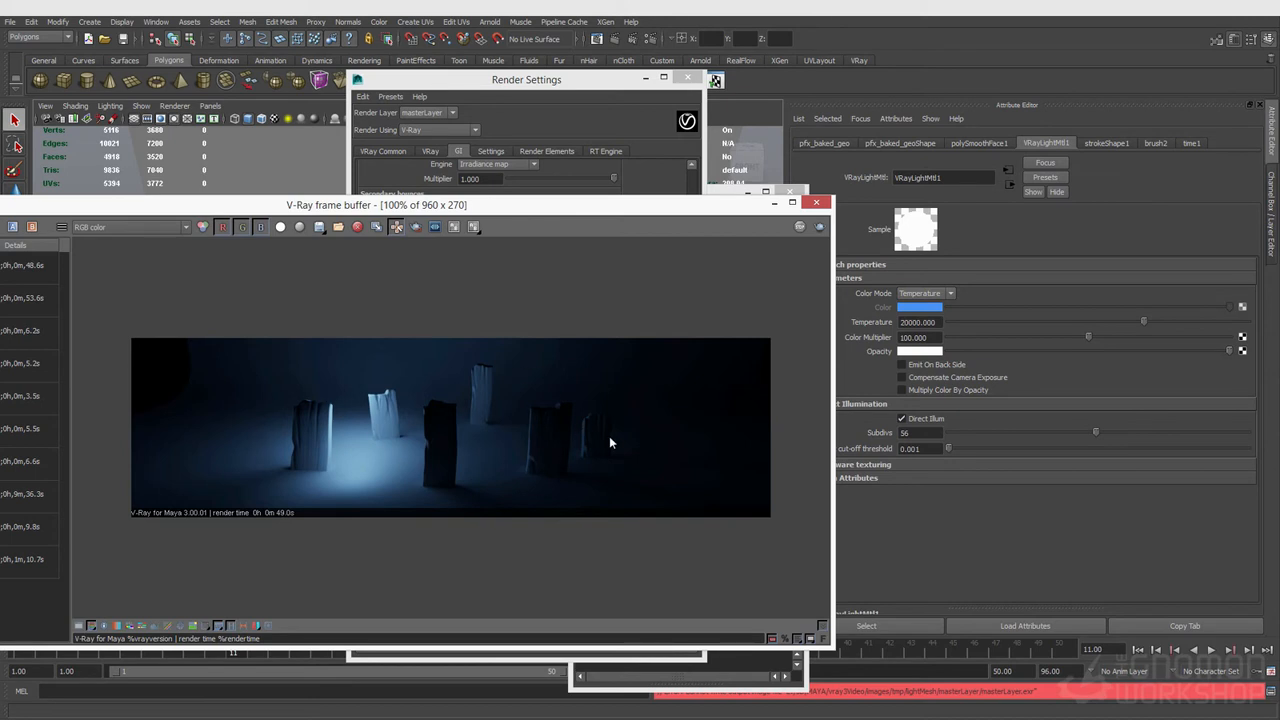
Step: Close the frame buffer and Outliner and move the Render Settings window aside
left_click_drag(545, 210, 577, 246)
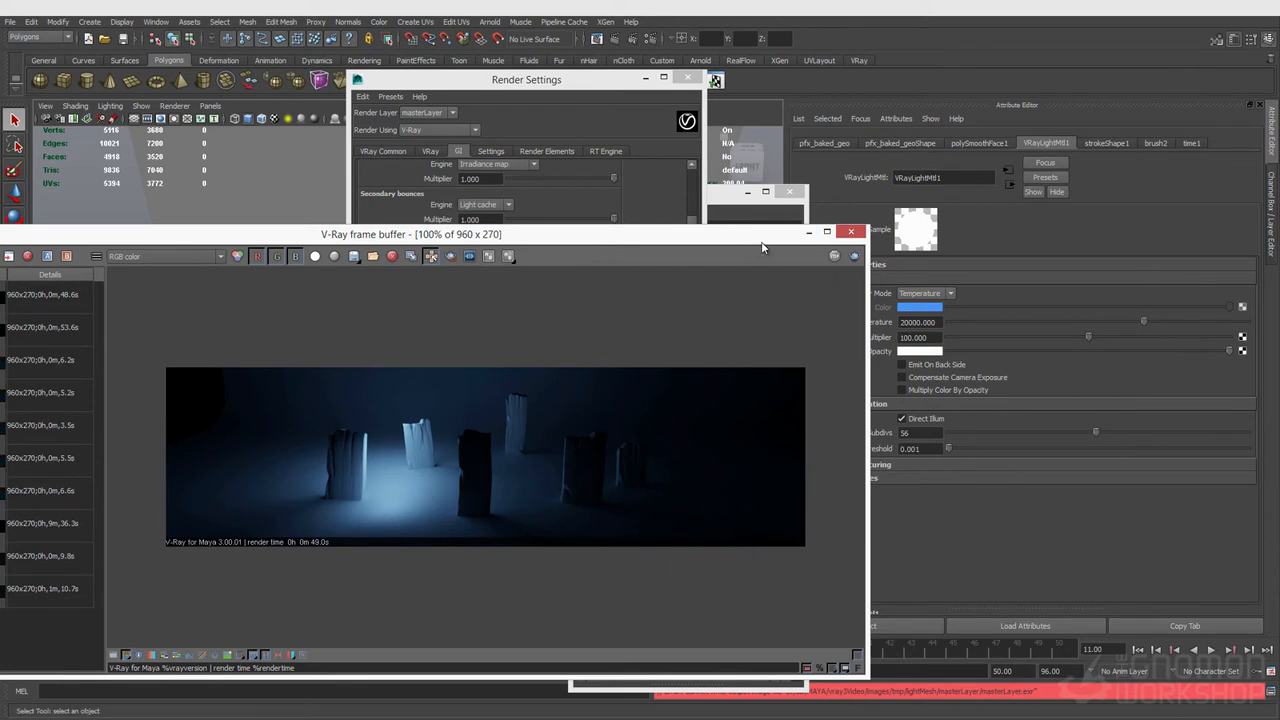
left_click(851, 232)
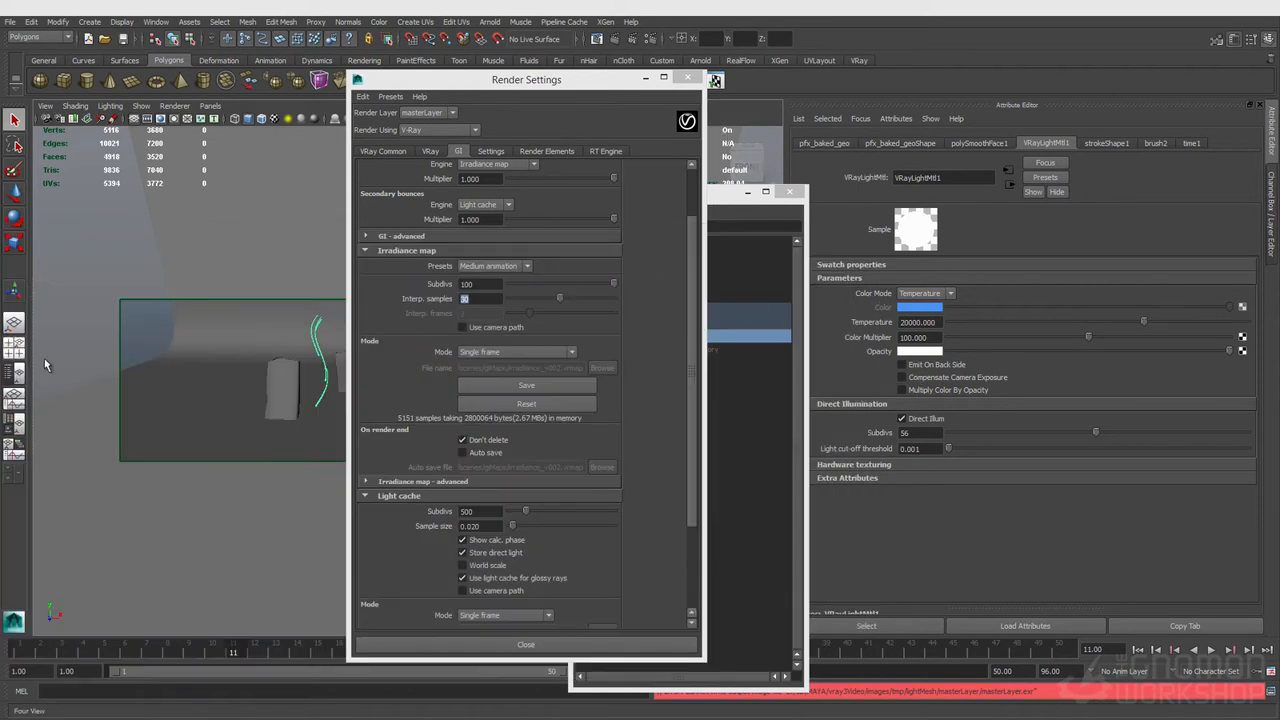
left_click(335, 369)
left_click_drag(465, 82, 615, 476)
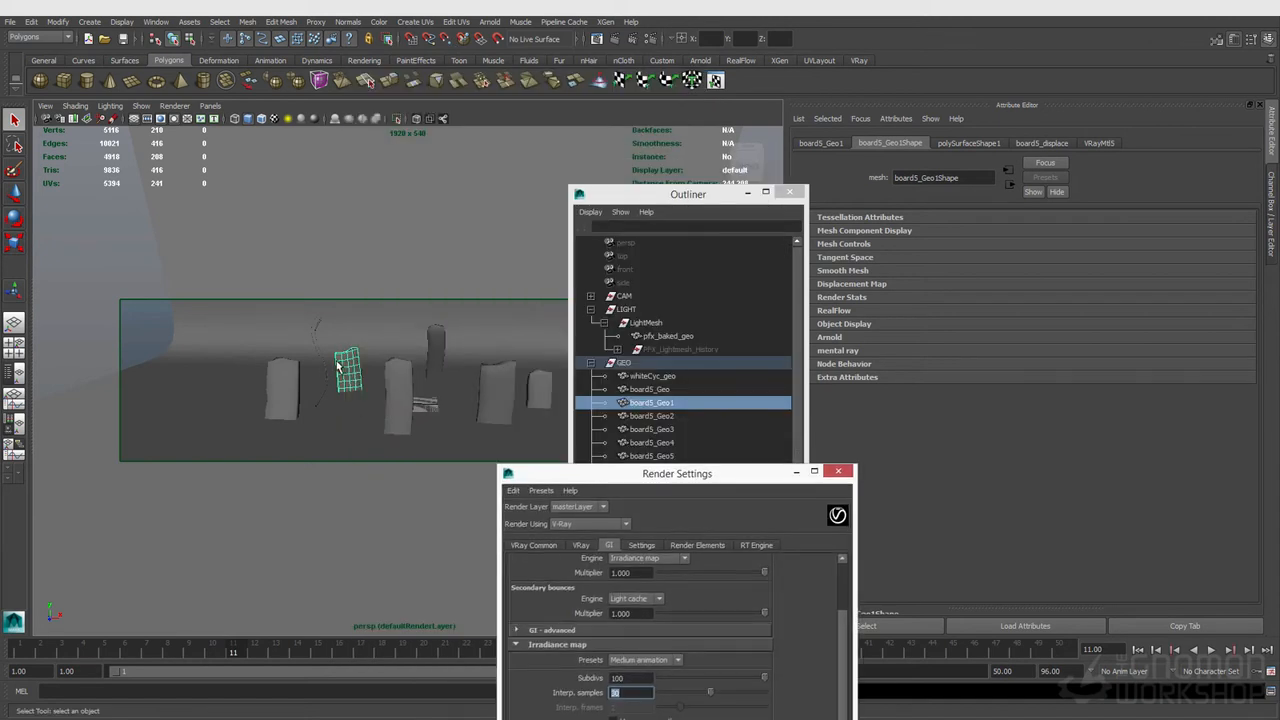
mouse_move(343, 362)
right_mouse_down()
mouse_move(350, 619)
mouse_move(342, 366)
right_mouse_up()
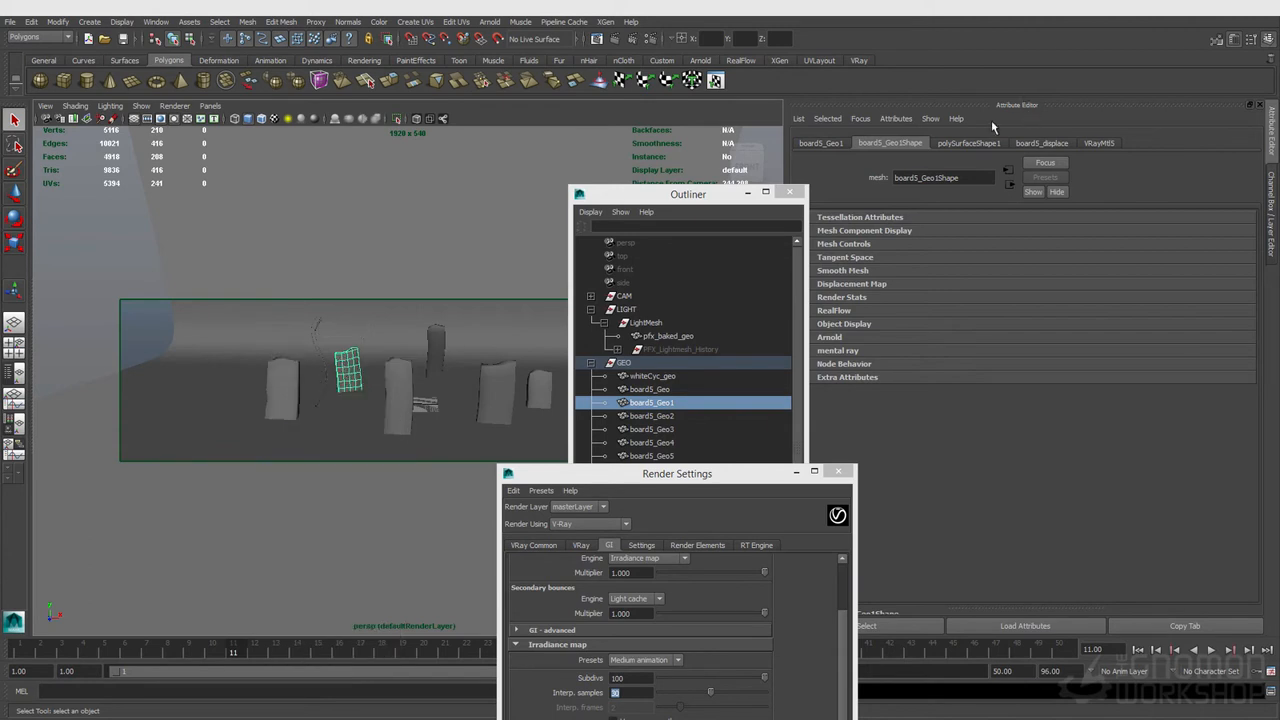
left_click(789, 191)
Step: Close the Outliner, select the baked stroke geometry and inspect its render stats and VRayLightMtl1 light material
left_click(806, 298)
left_click(806, 297)
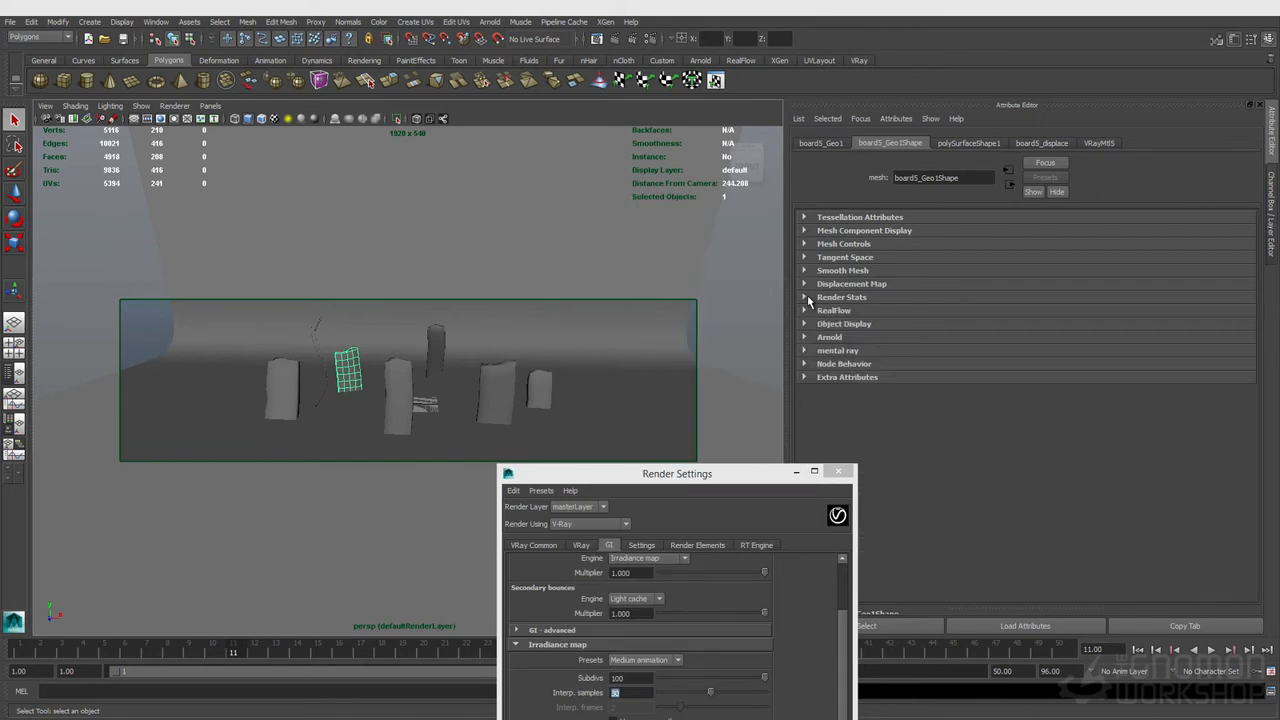
left_click(321, 331)
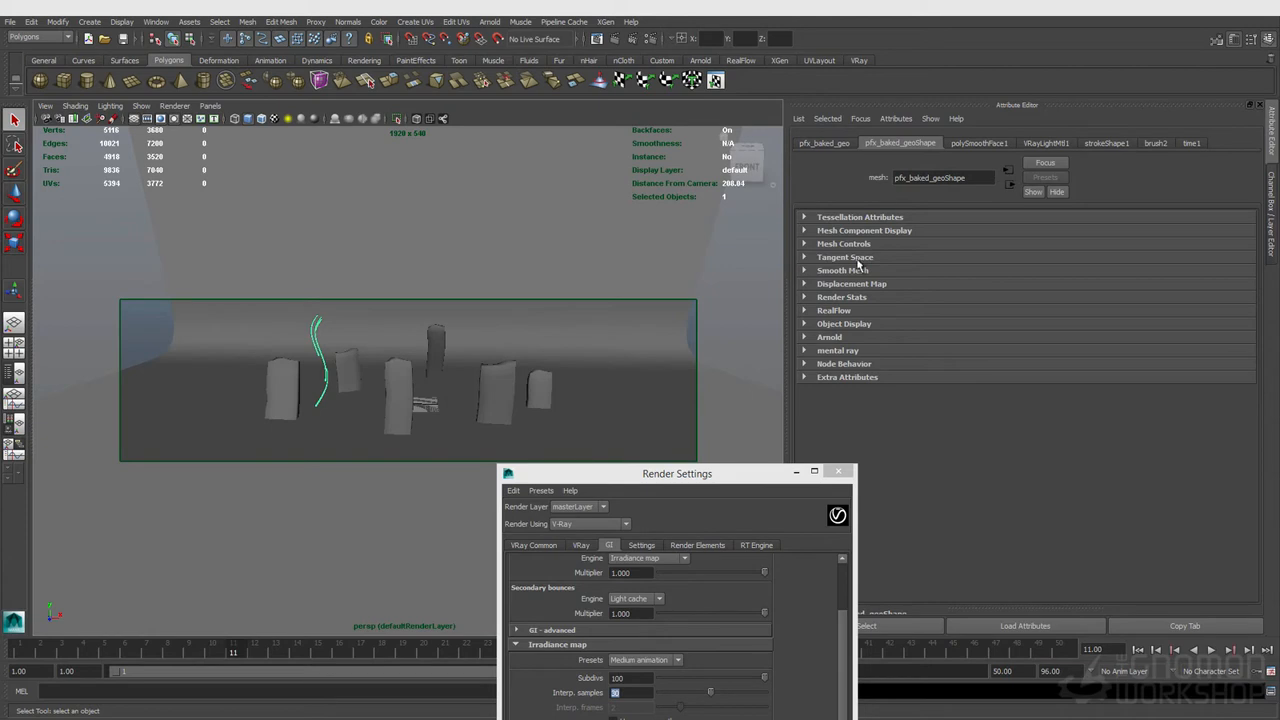
left_click(843, 298)
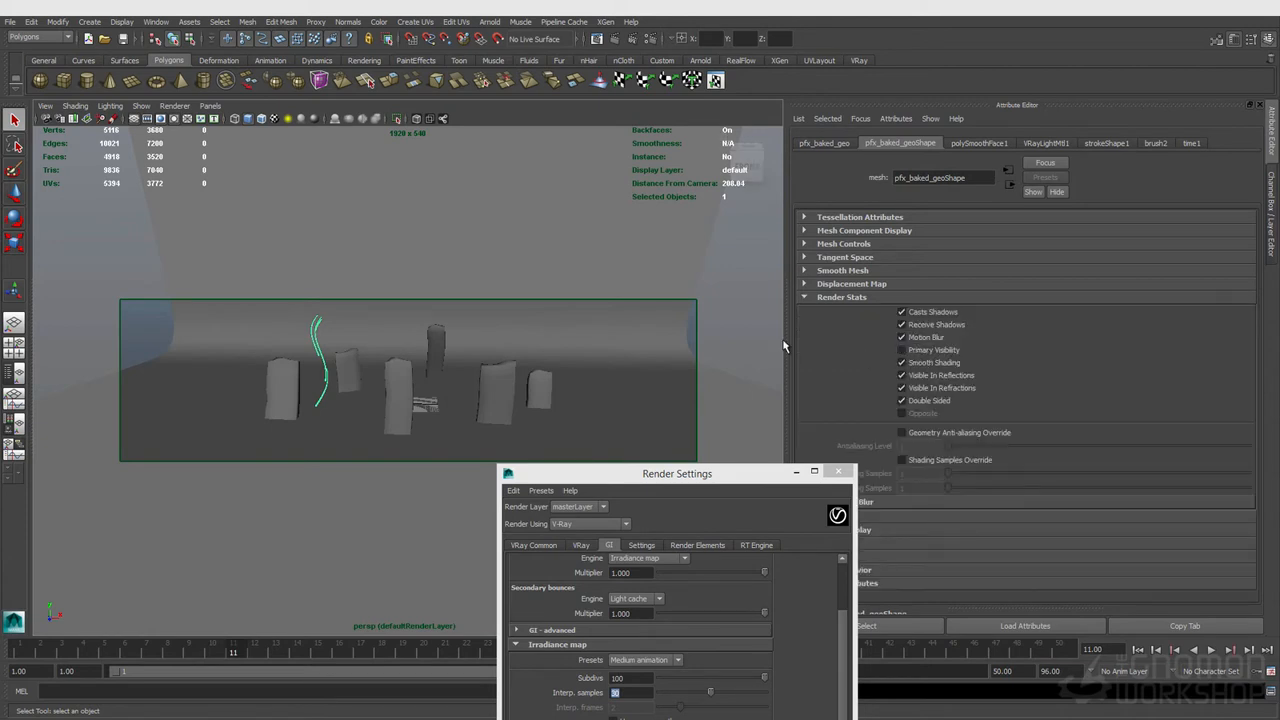
left_click(803, 297)
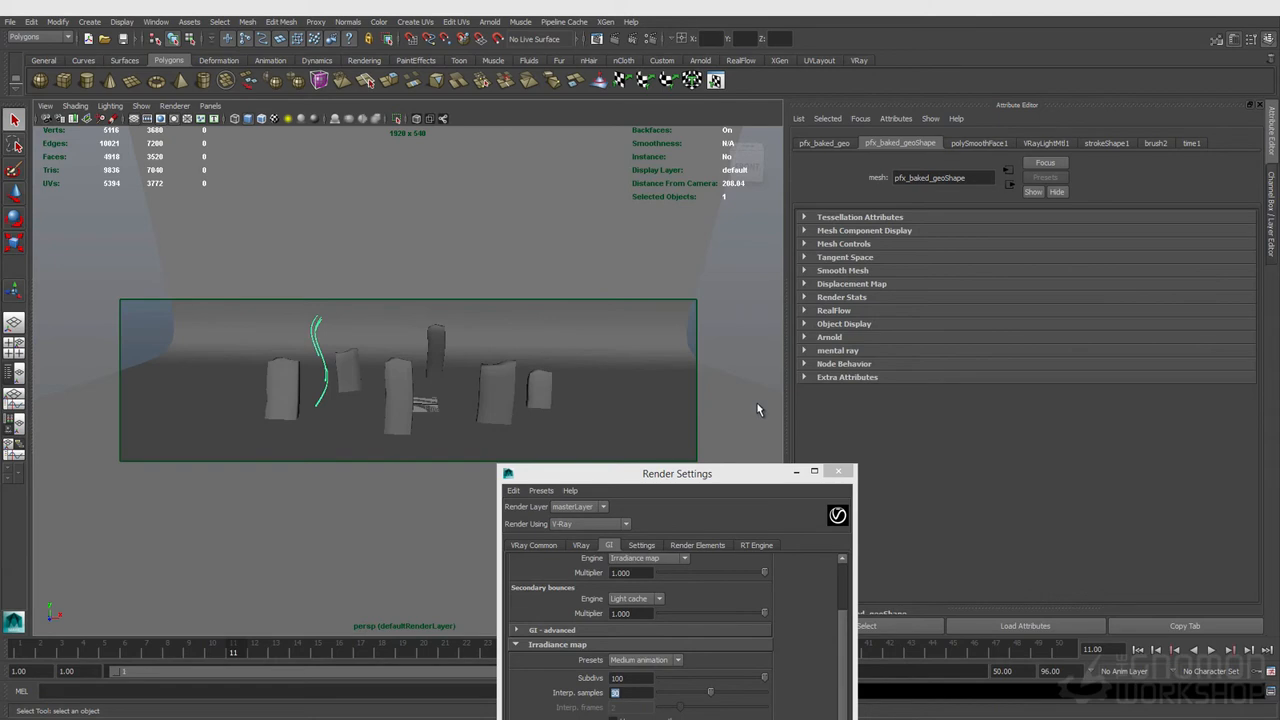
left_click(1047, 143)
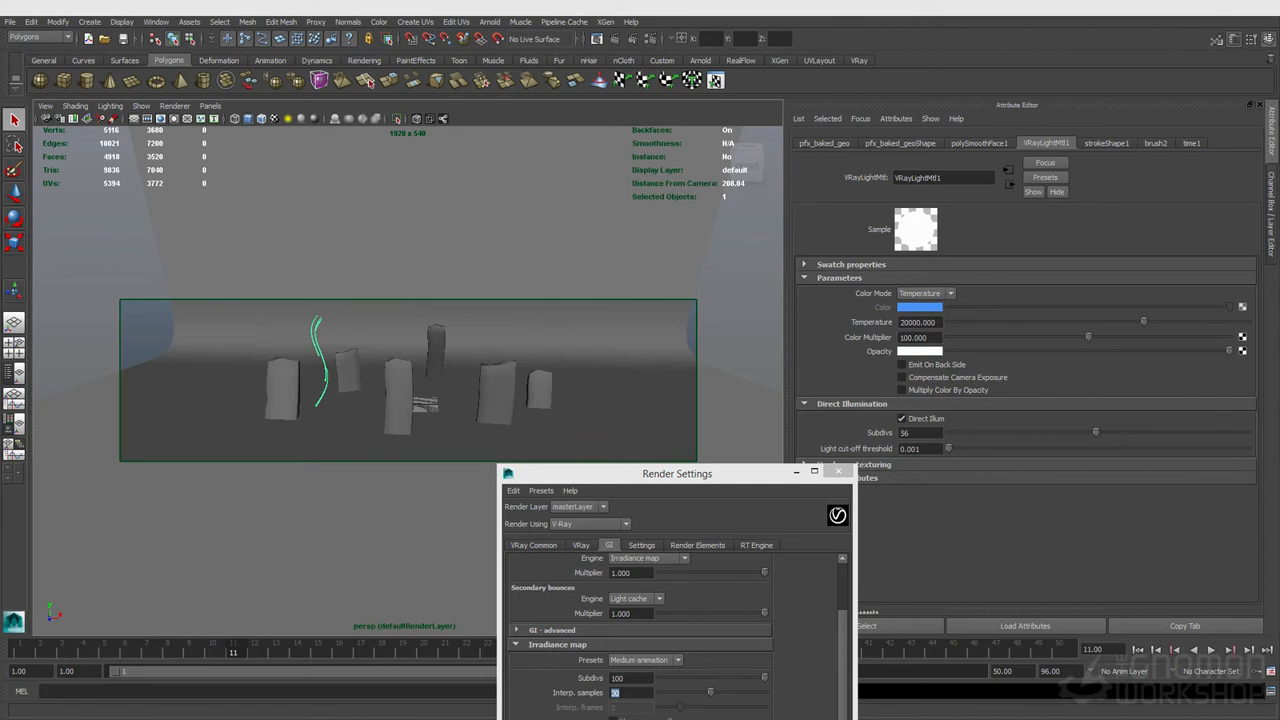
Step: Play back the rendered lightmesh_v001 image sequence in djv_view, then close the viewer
left_click_drag(1279, 264, 760, 208)
double_click(760, 208)
middle_click_drag(541, 461, 515, 316)
left_click_drag(1243, 677, 773, 622)
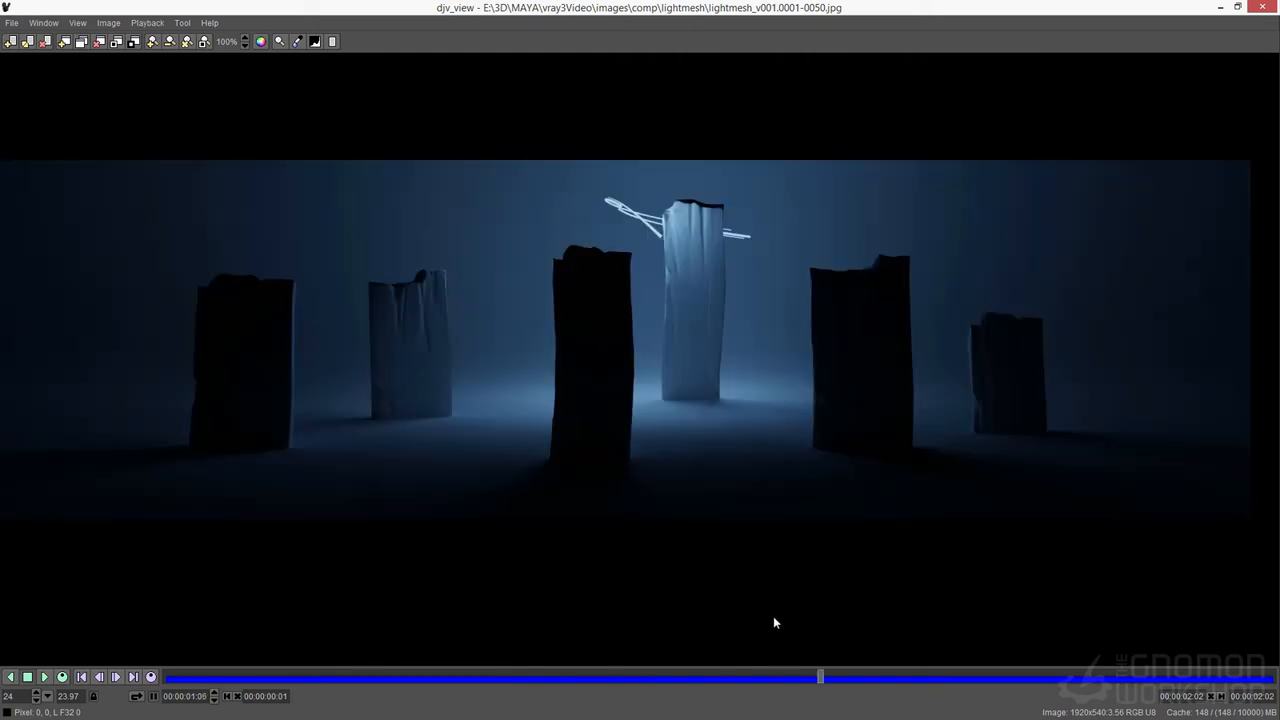
left_click(1262, 9)
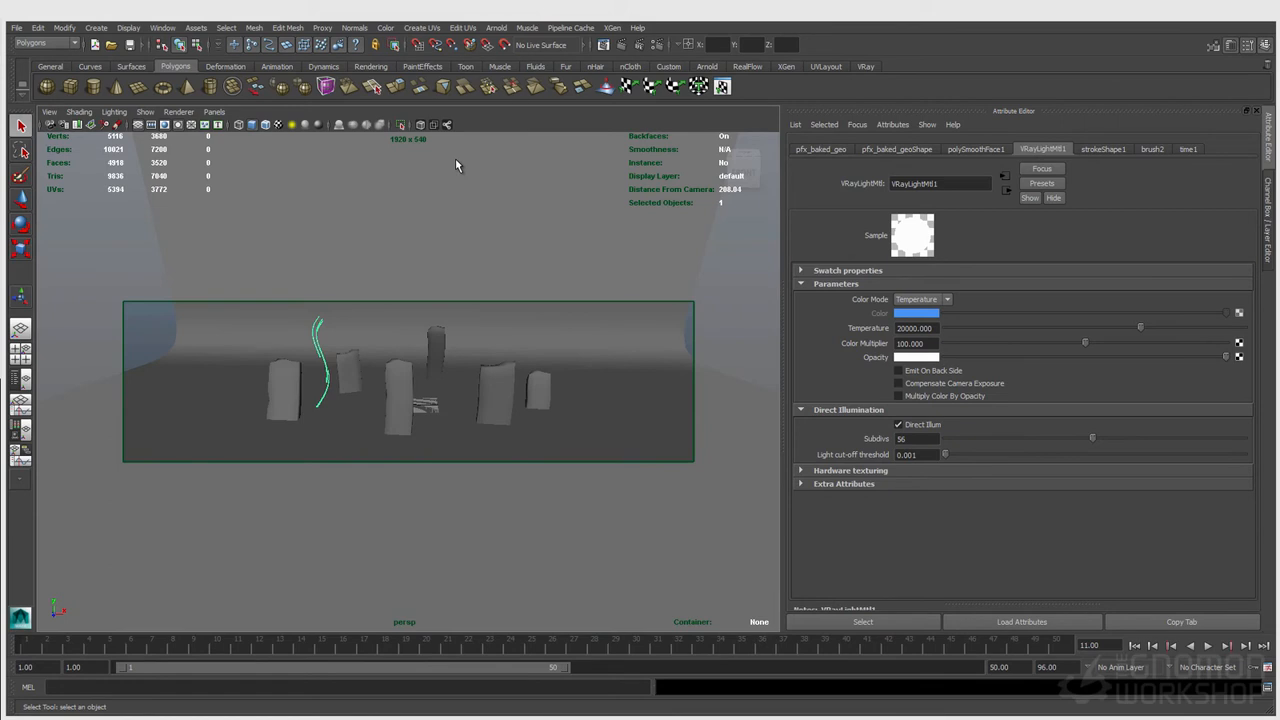
left_click(95, 28)
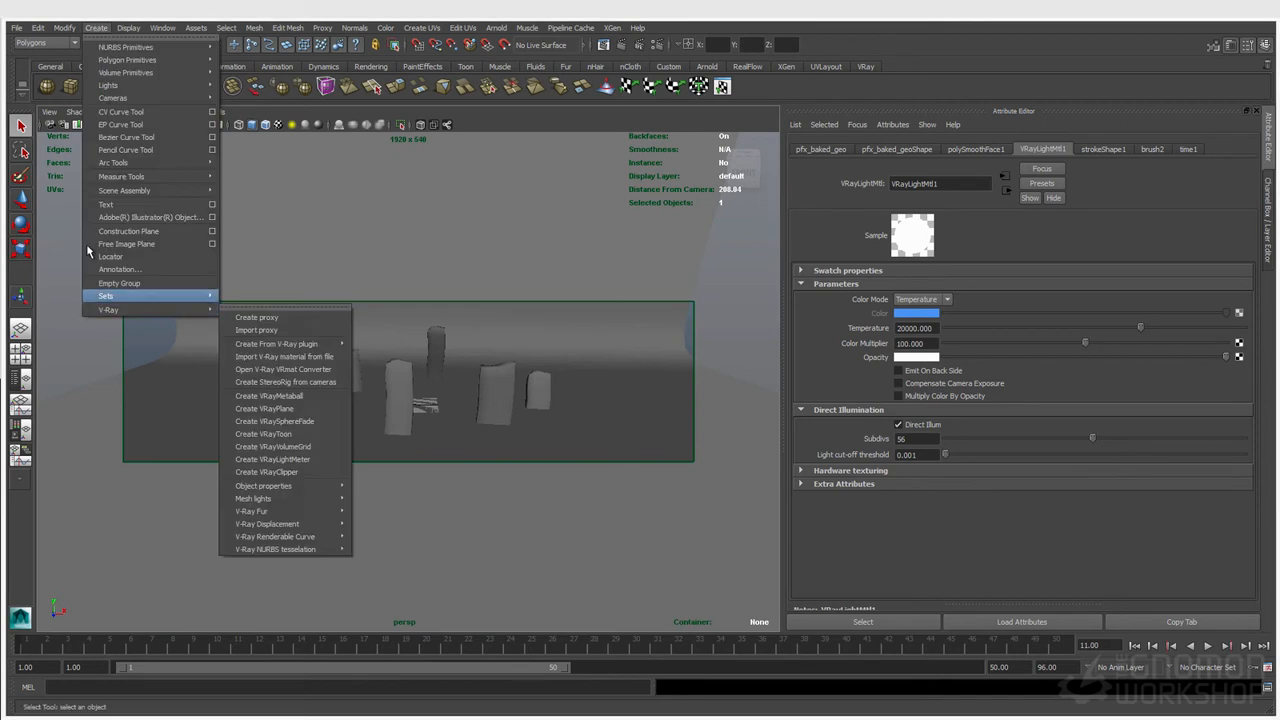
mouse_move(189, 308)
left_click(92, 28)
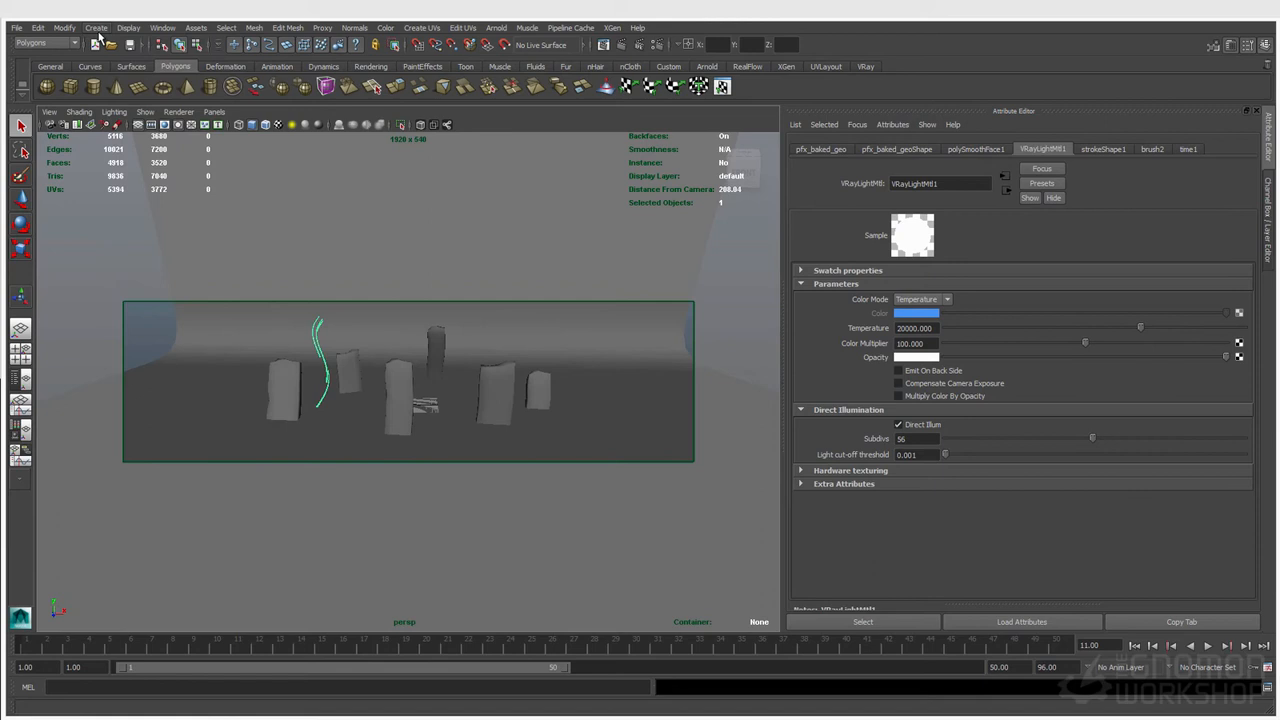
Step: Switch the view layout to Persp/Outliner and reveal the selected baked stroke geometry in the Outliner
left_click(20, 380)
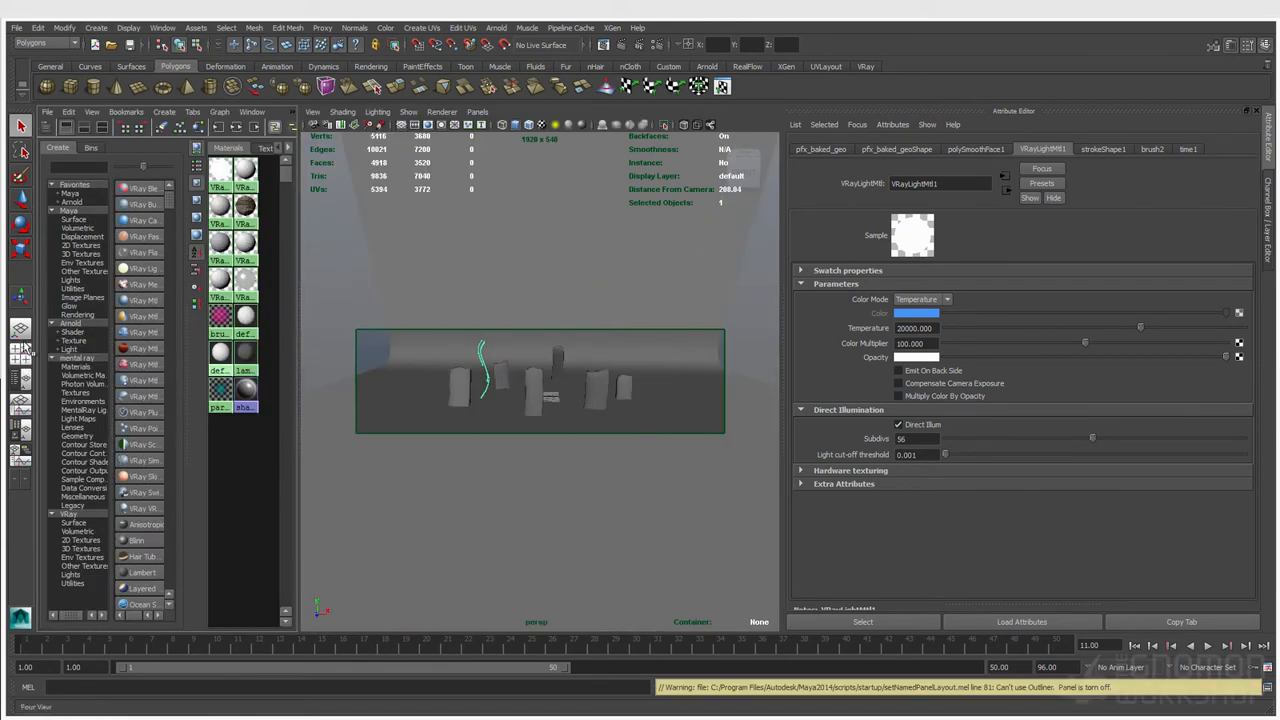
left_click(20, 328)
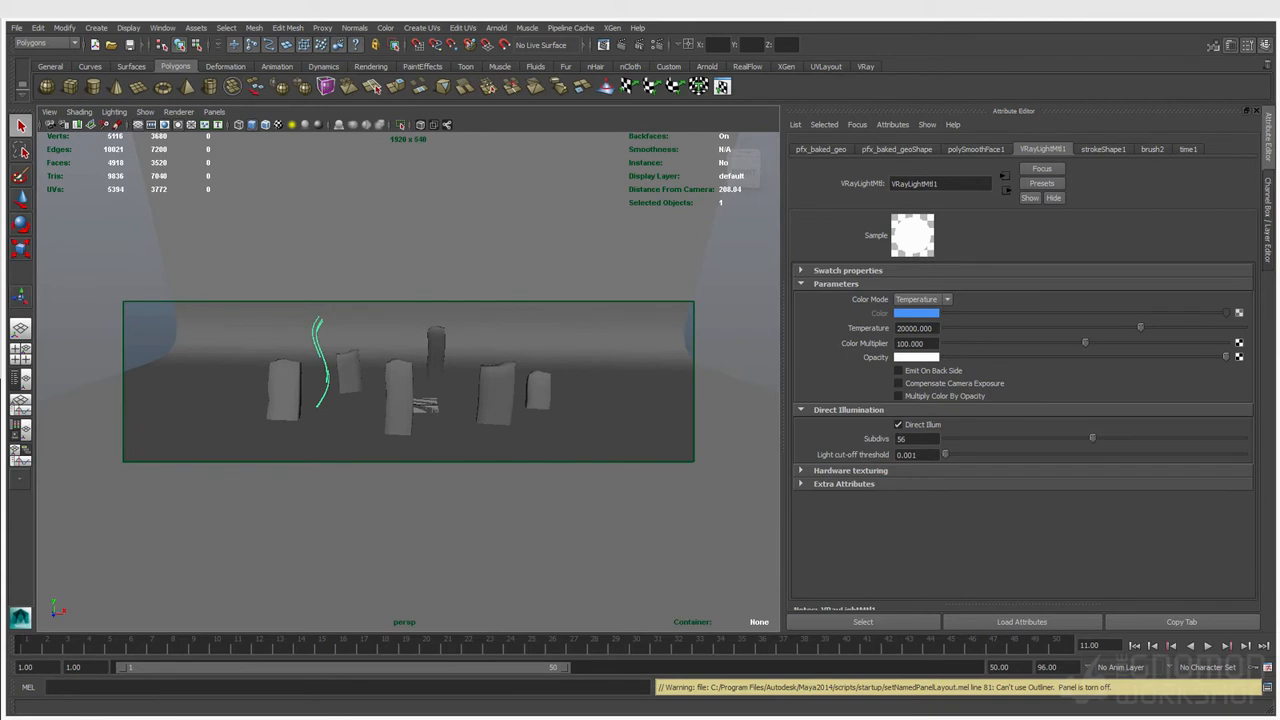
left_click(22, 378)
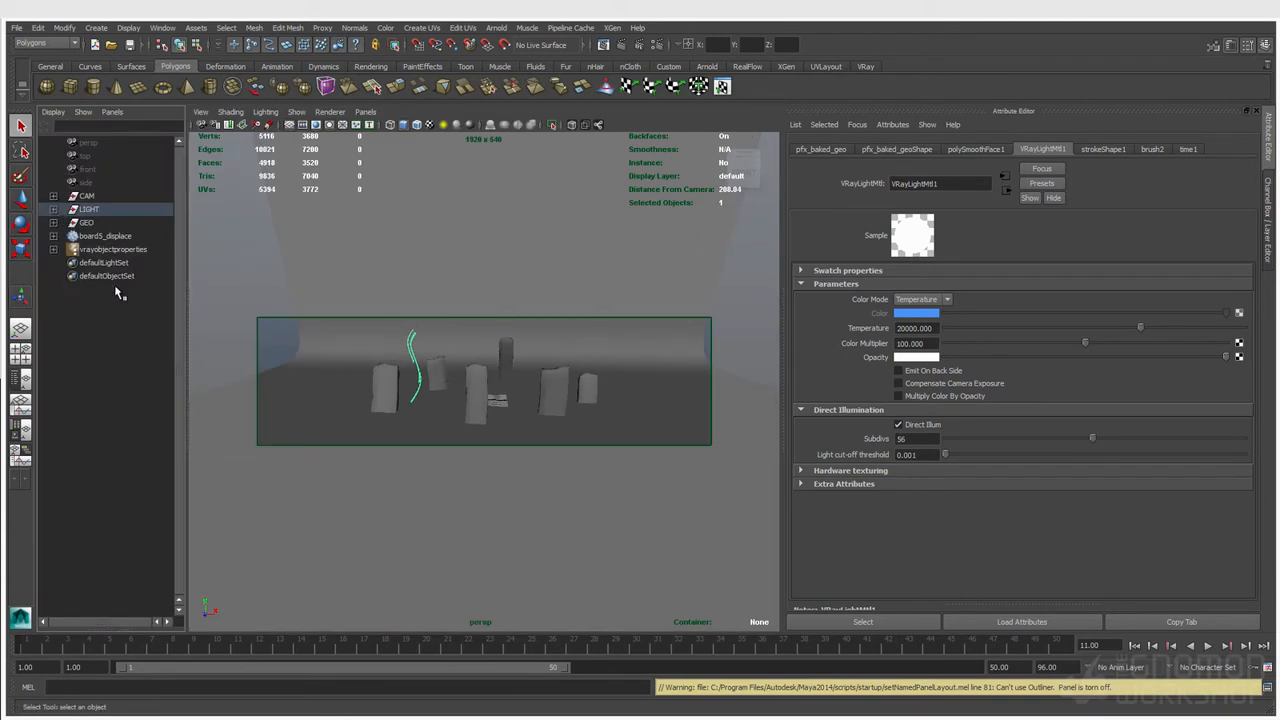
key("f")
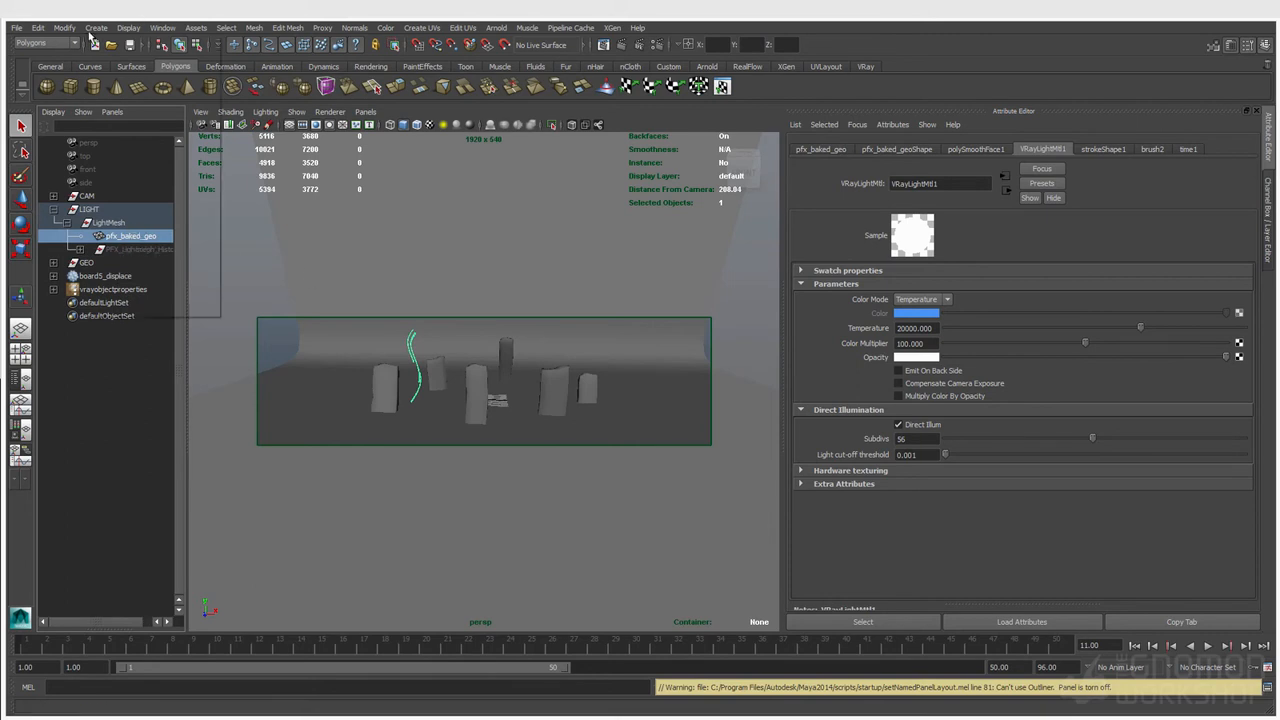
Step: Turn the selected baked stroke geometry into a V-Ray mesh light using the Mesh lights command
left_click(96, 27)
mouse_move(150, 310)
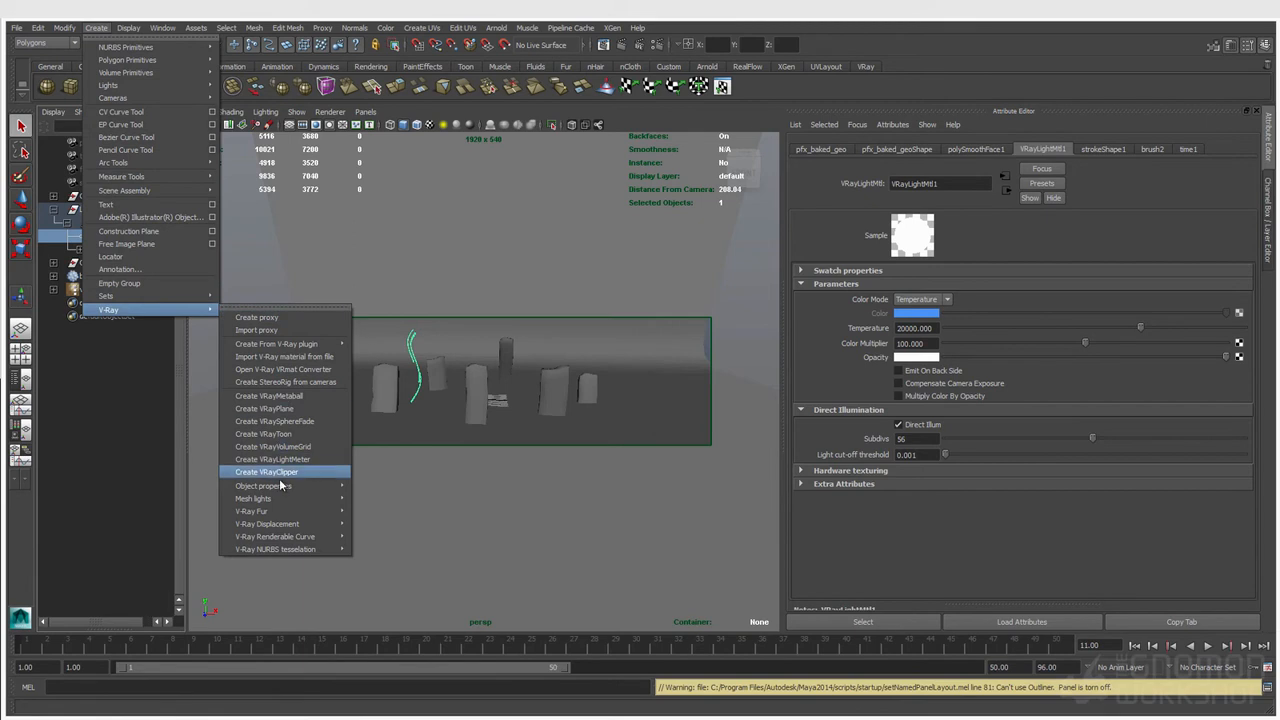
mouse_move(281, 499)
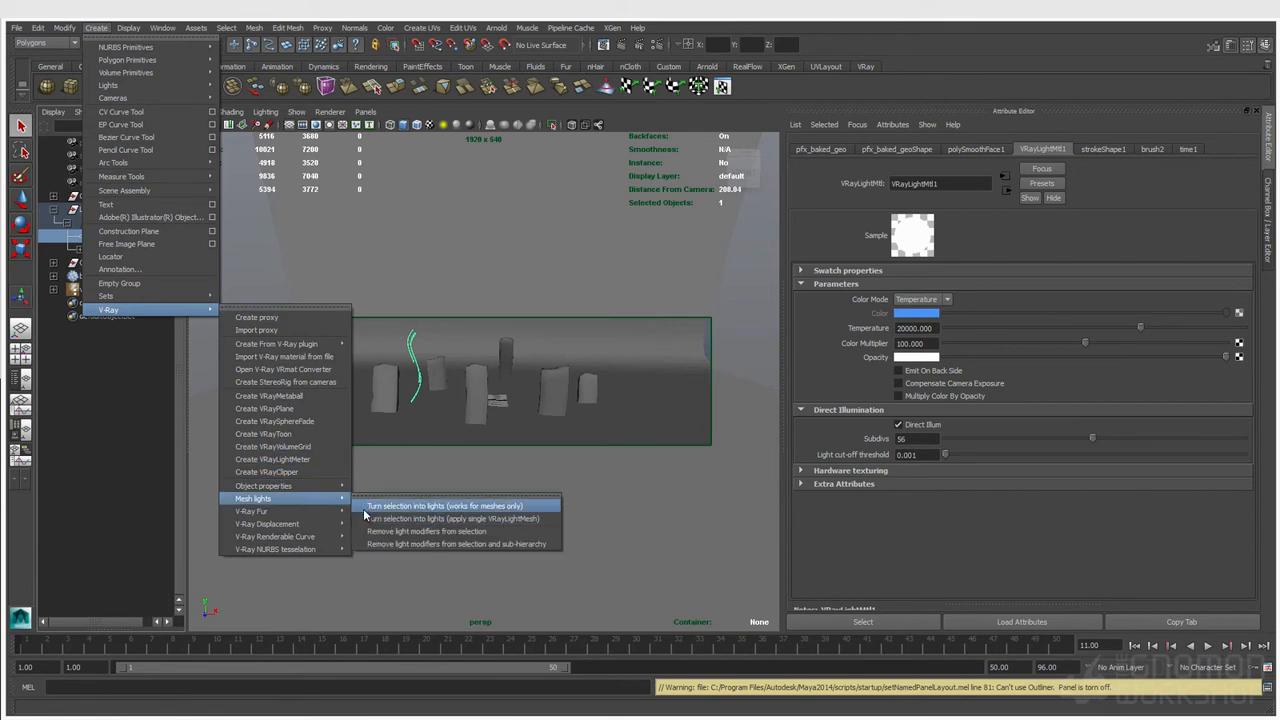
left_click(493, 511)
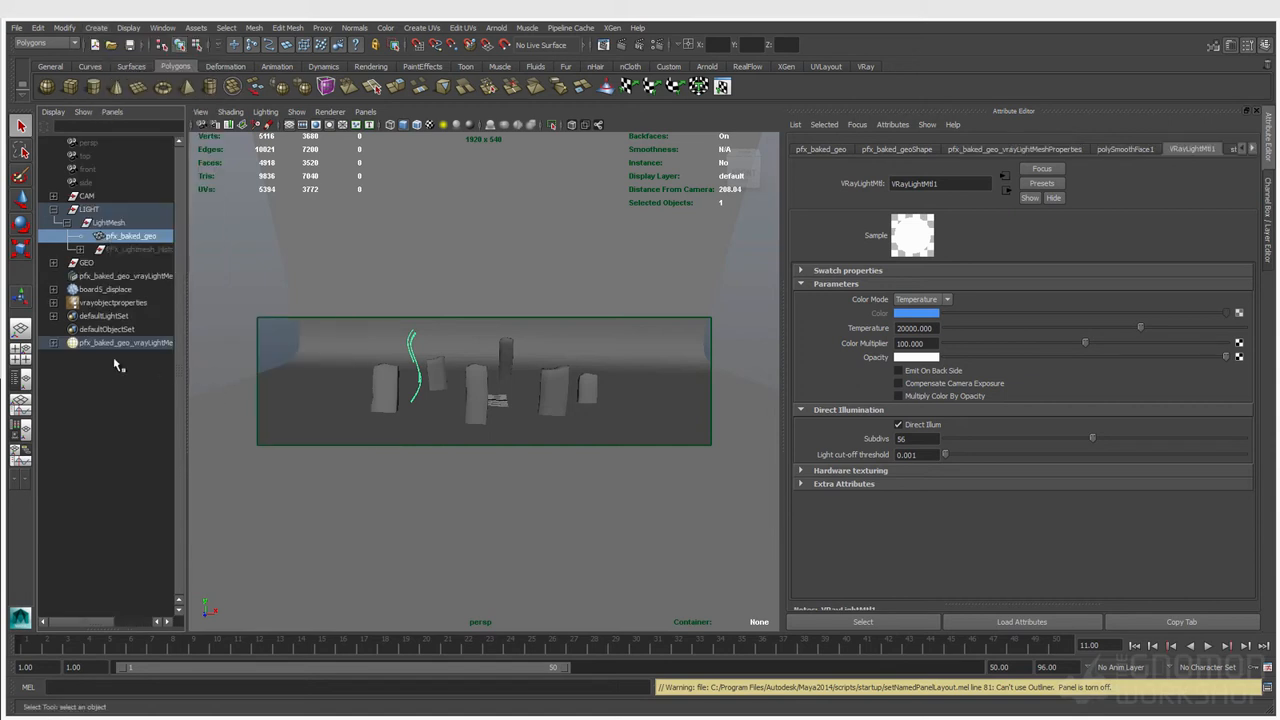
Step: Select the new V-Ray mesh light and review its basic, sampling, shadow and option attributes
left_click(152, 343)
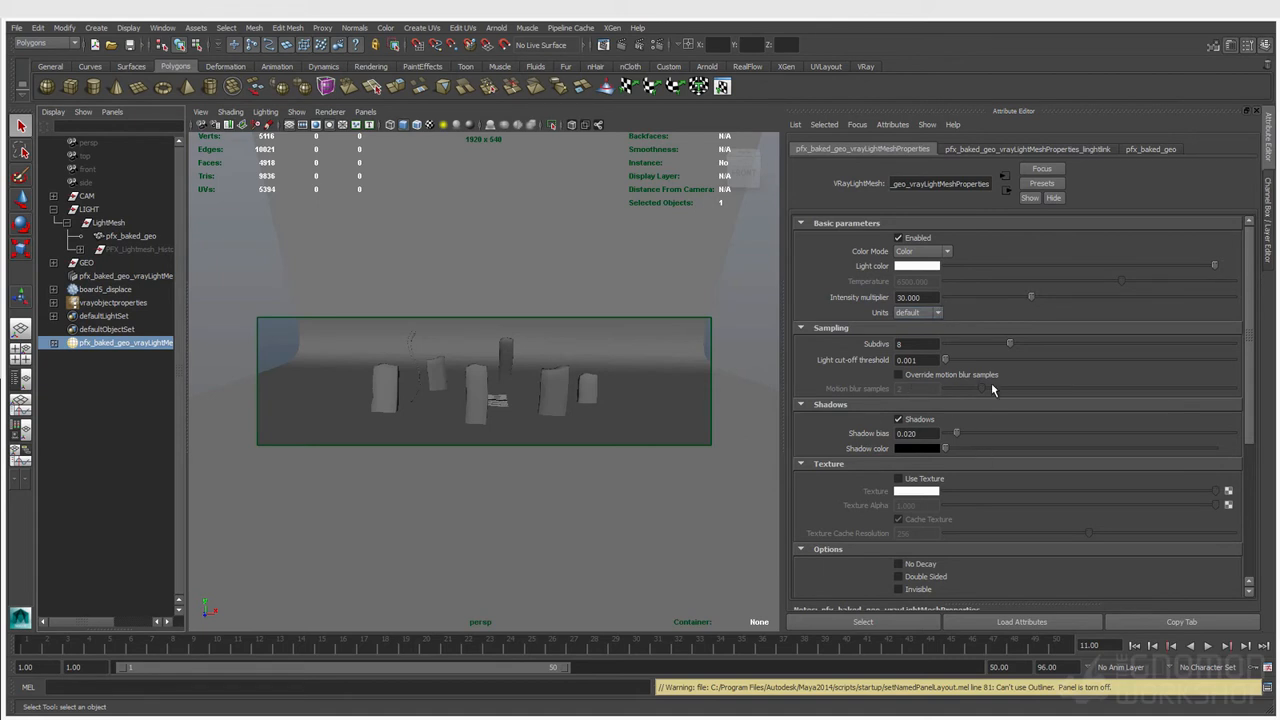
left_click(925, 297)
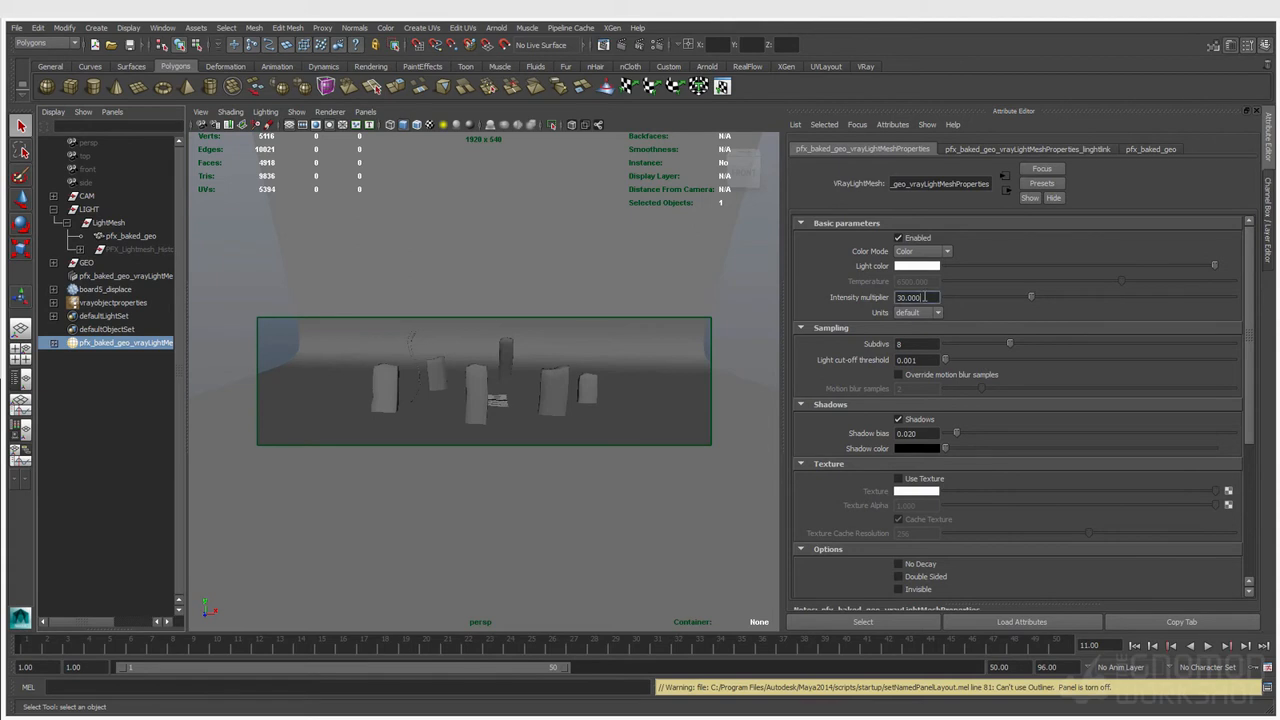
left_click(914, 344)
scroll(933, 463, "down", 3)
scroll(933, 463, "down", 3)
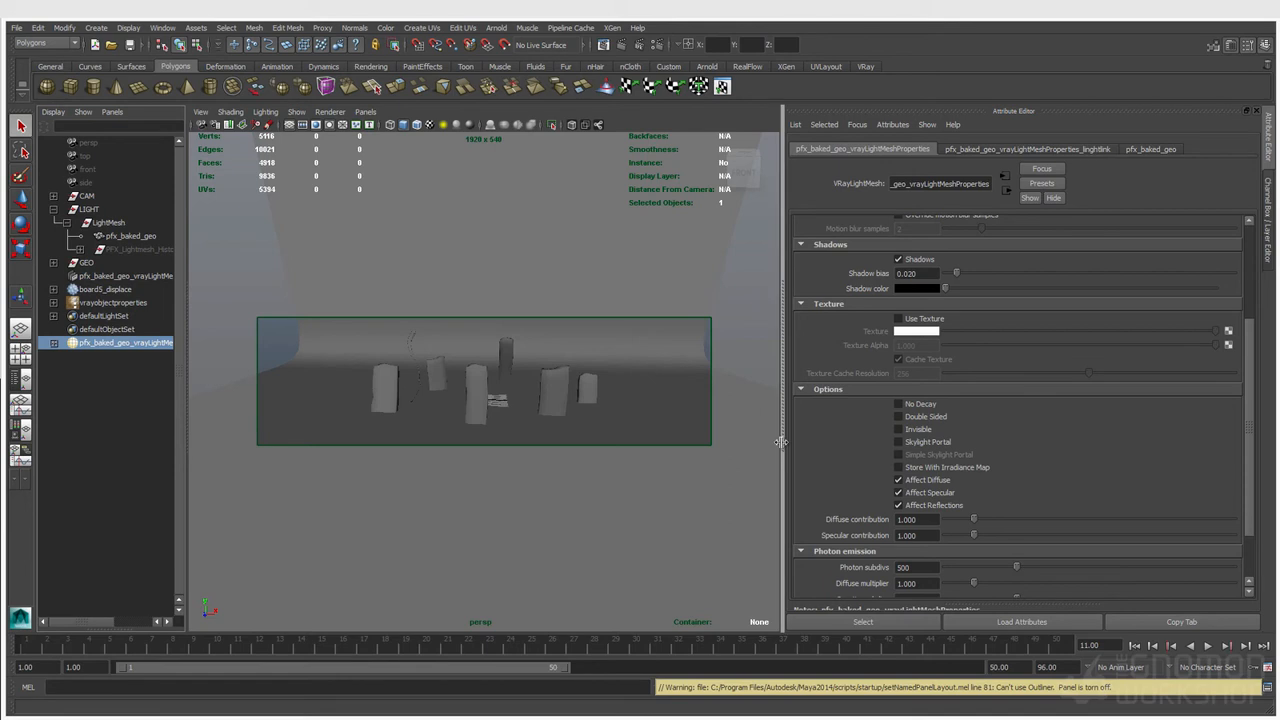
left_click_drag(786, 442, 808, 442)
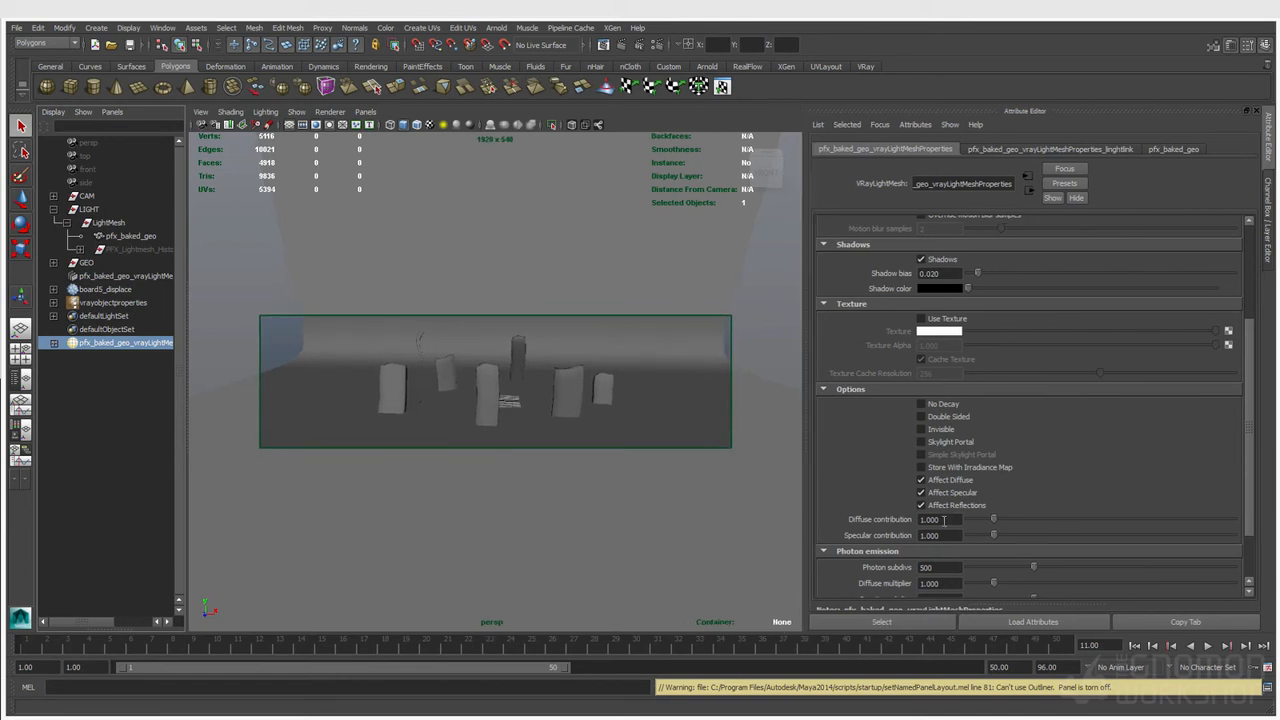
scroll(978, 476, "up", 3)
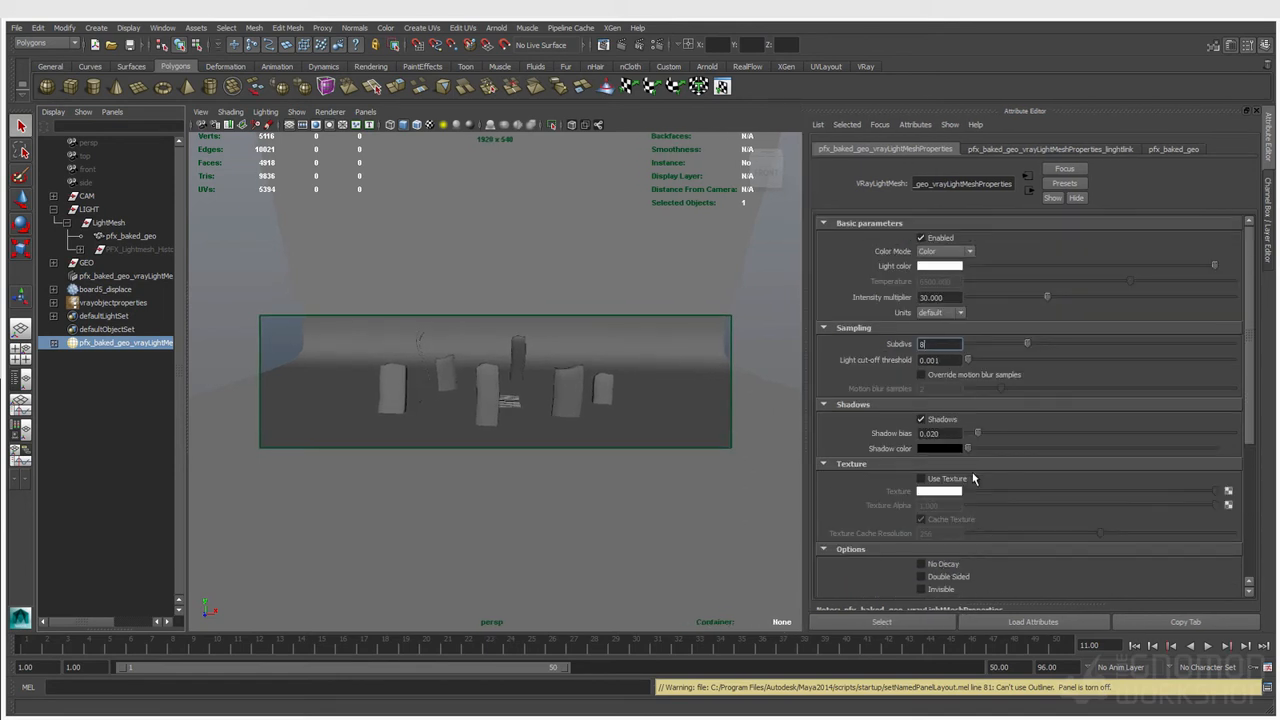
scroll(973, 478, "down", 4)
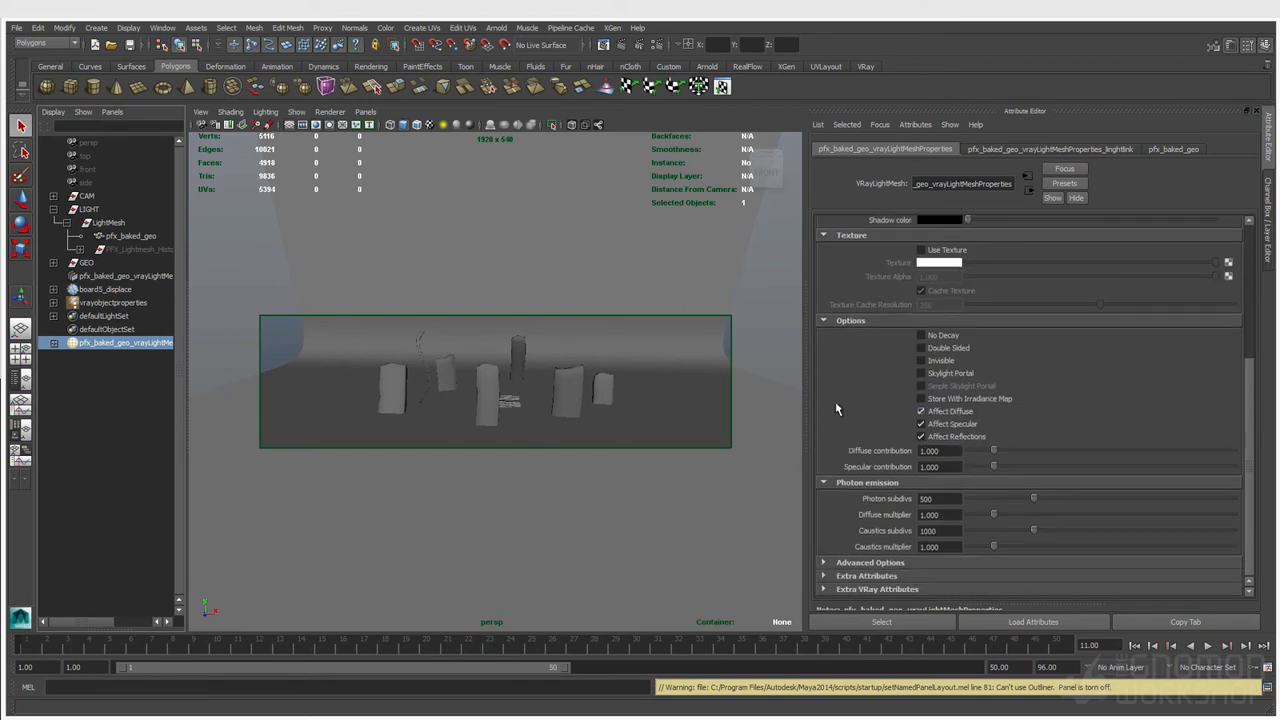
Step: Compare the baked geometry's VRayLightMtl1 settings with the mesh light's attributes by switching between them
left_click(425, 348)
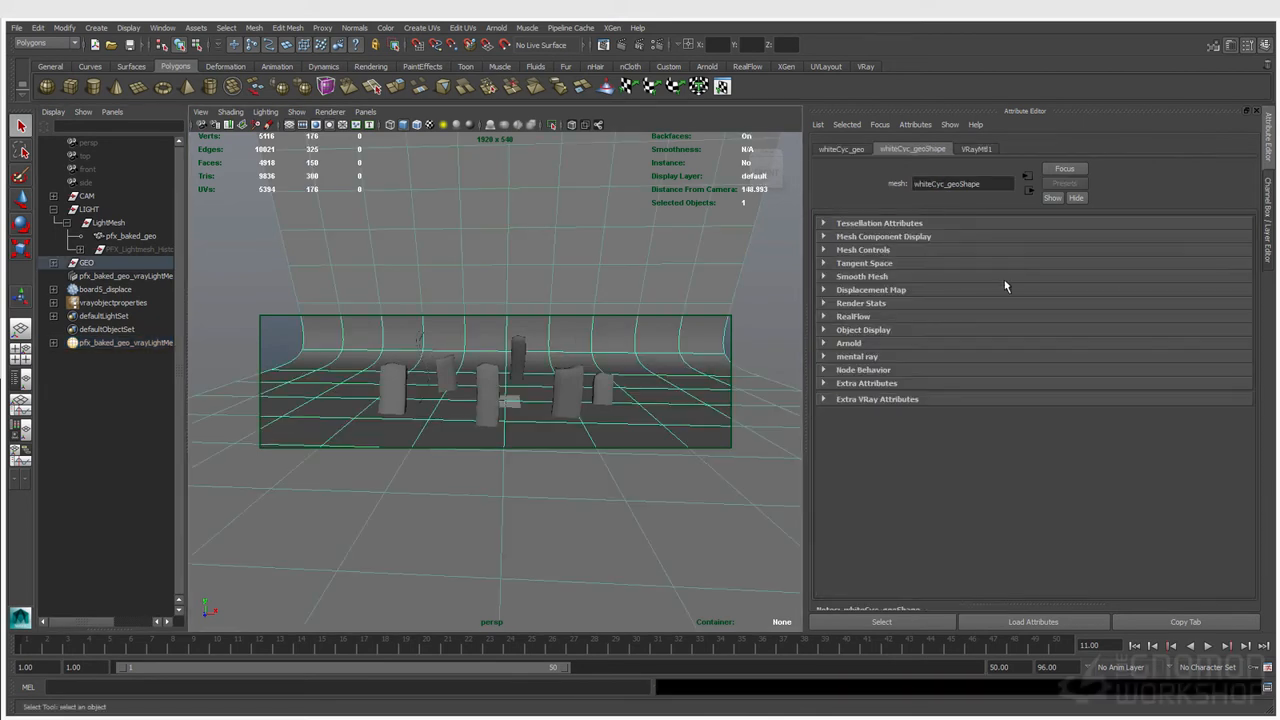
left_click(130, 225)
left_click(133, 235)
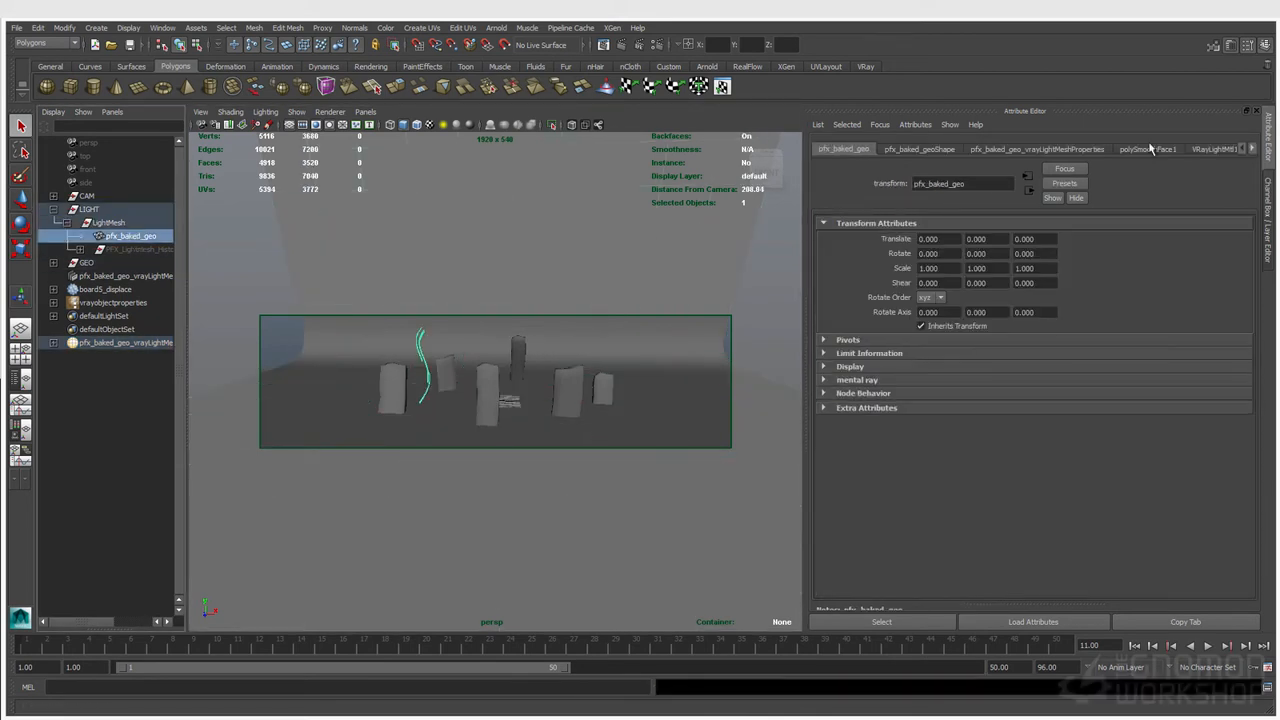
left_click(1252, 149)
left_click(1252, 149)
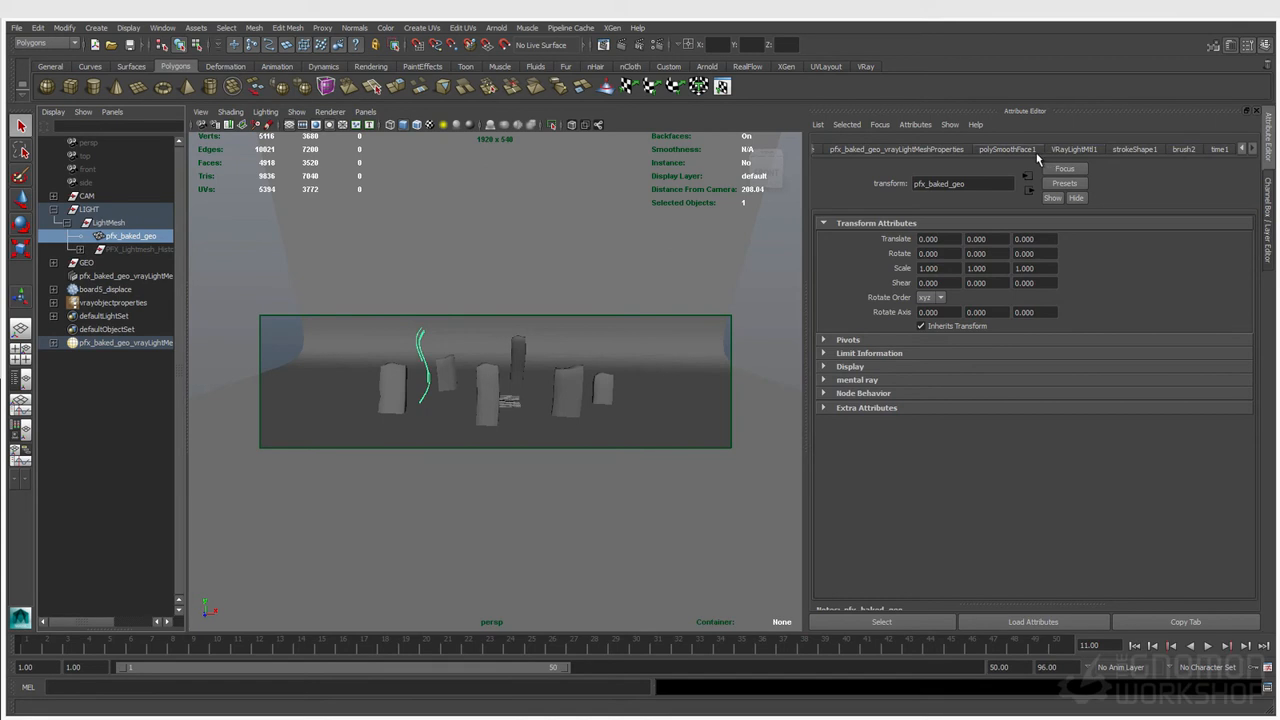
left_click(1070, 150)
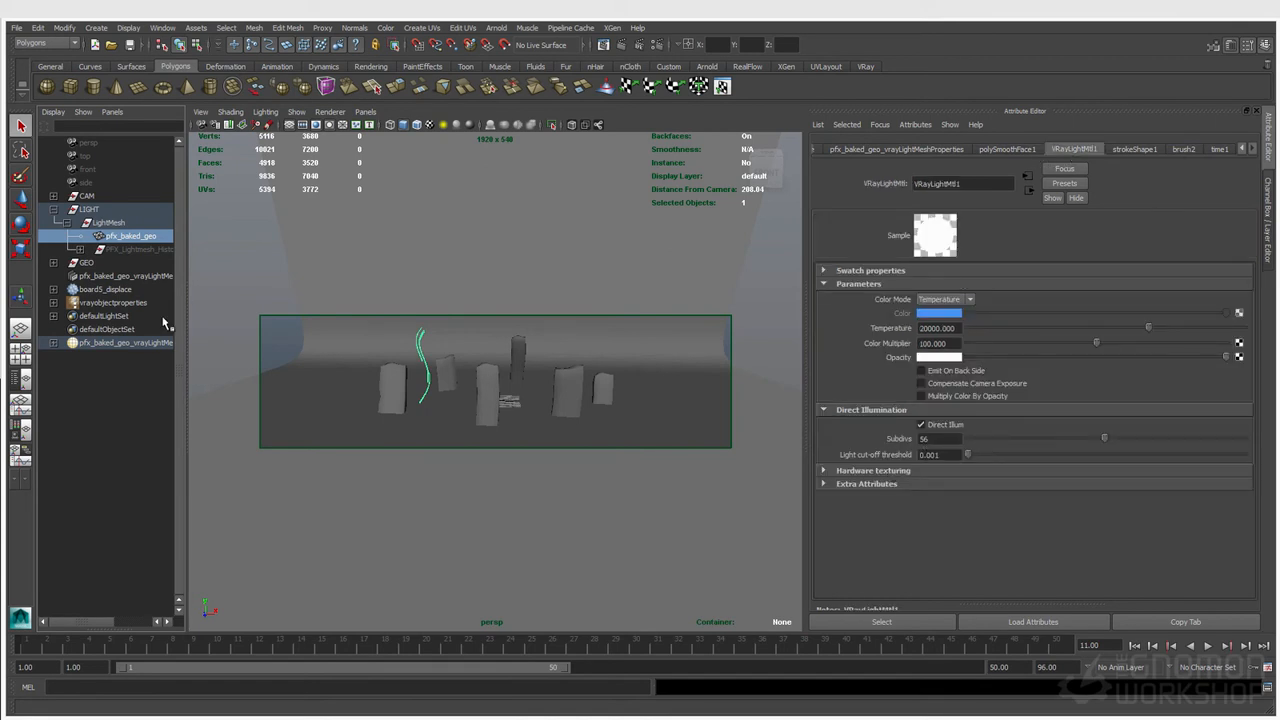
left_click(130, 342)
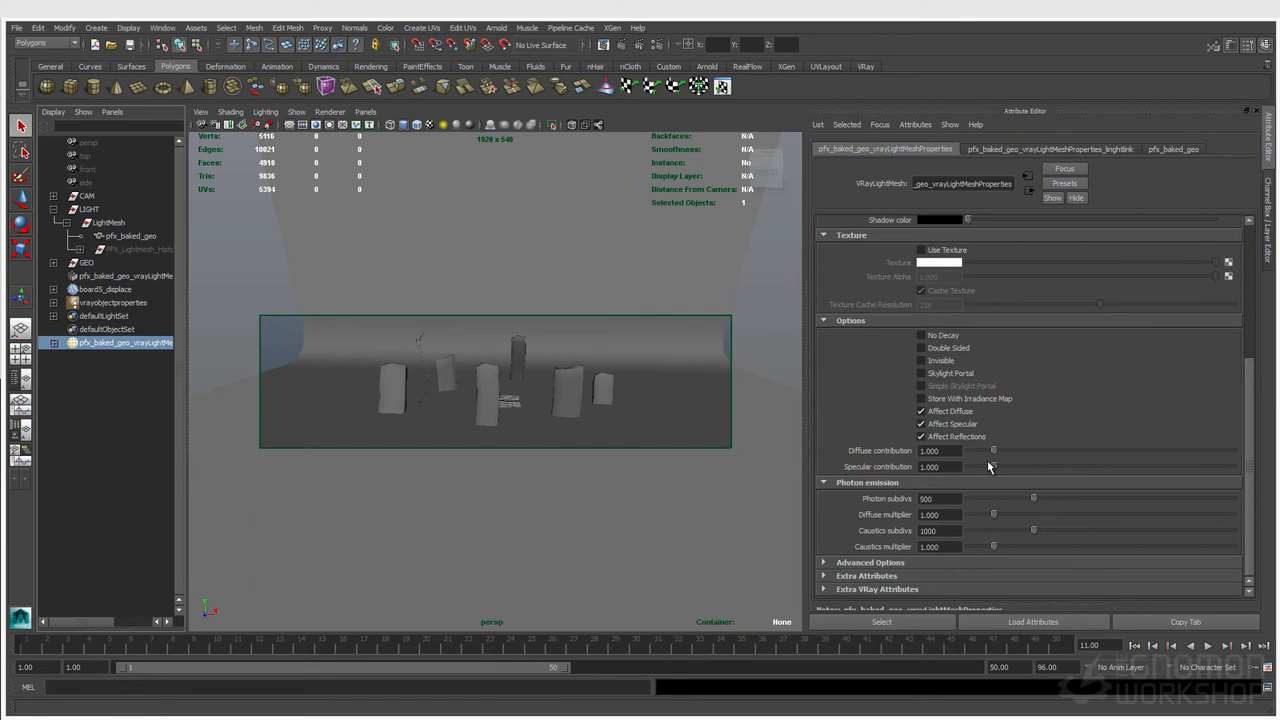
left_click(937, 466)
scroll(960, 455, "up", 3)
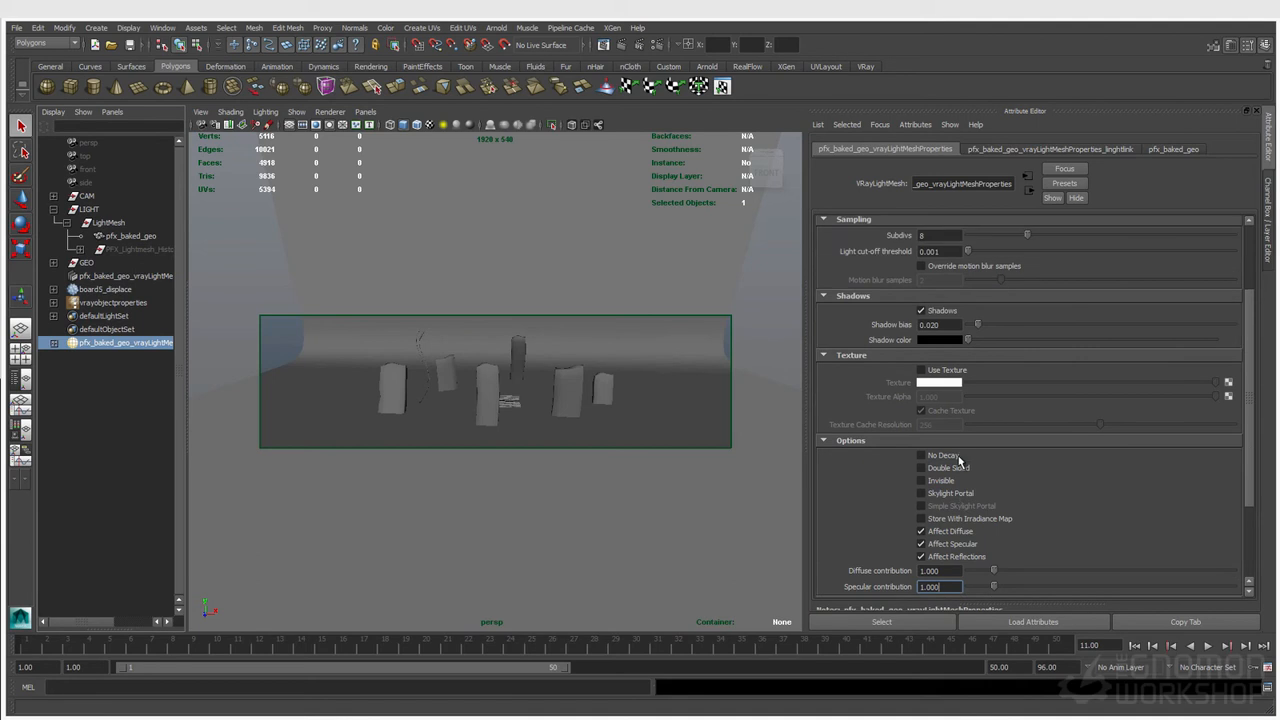
scroll(928, 460, "up", 3)
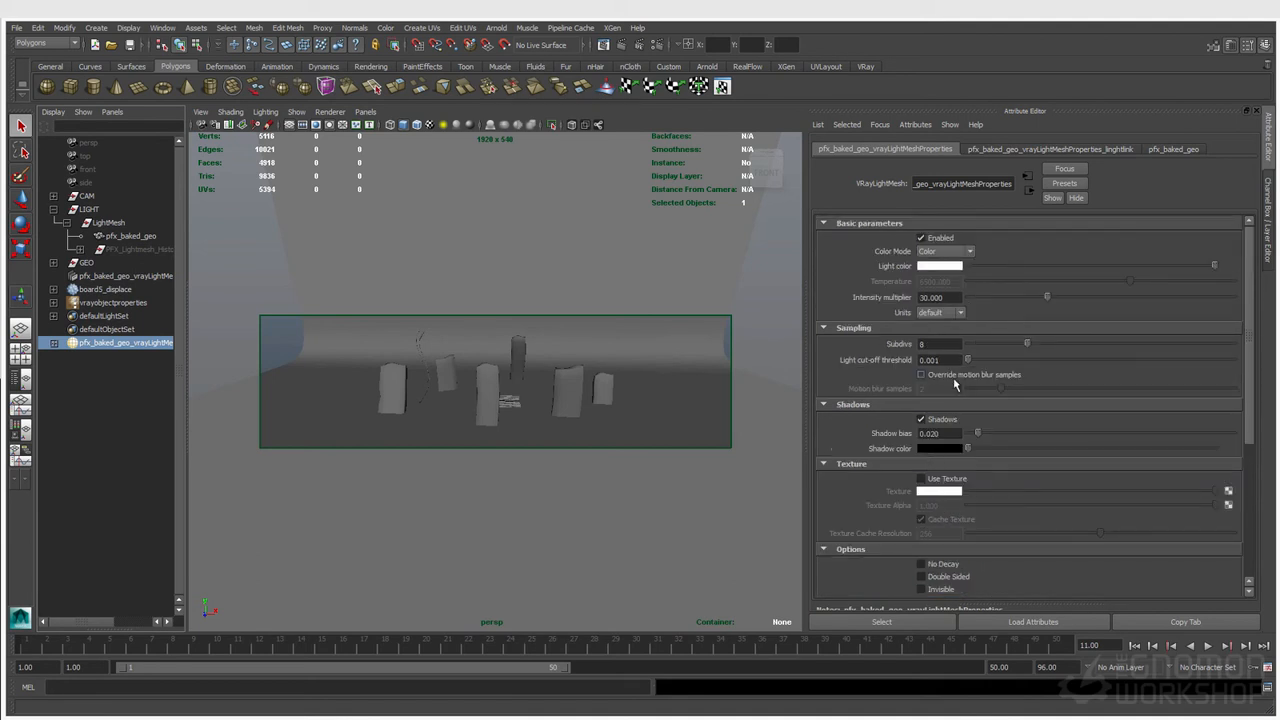
left_click(937, 252)
left_click(936, 262)
scroll(1032, 518, "down", 6)
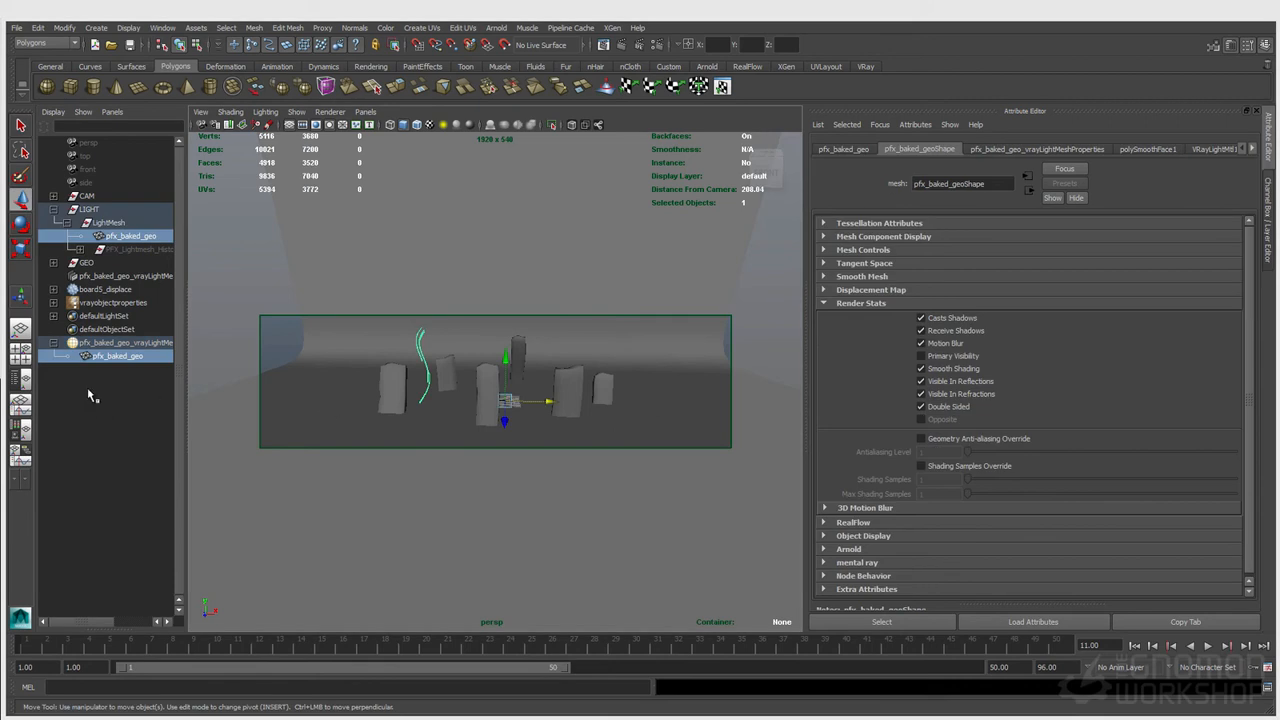
left_click(118, 343)
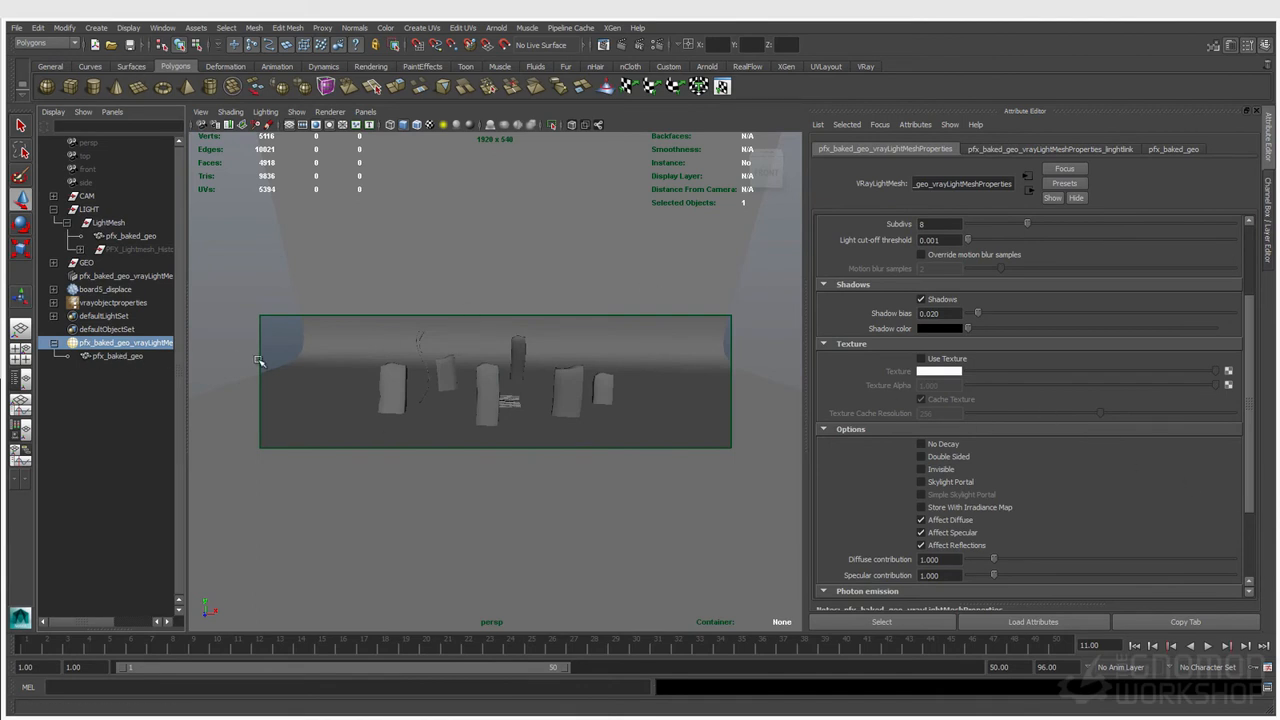
Step: Create a torus and scale it up on the floor to the right of the boards
left_click(163, 86)
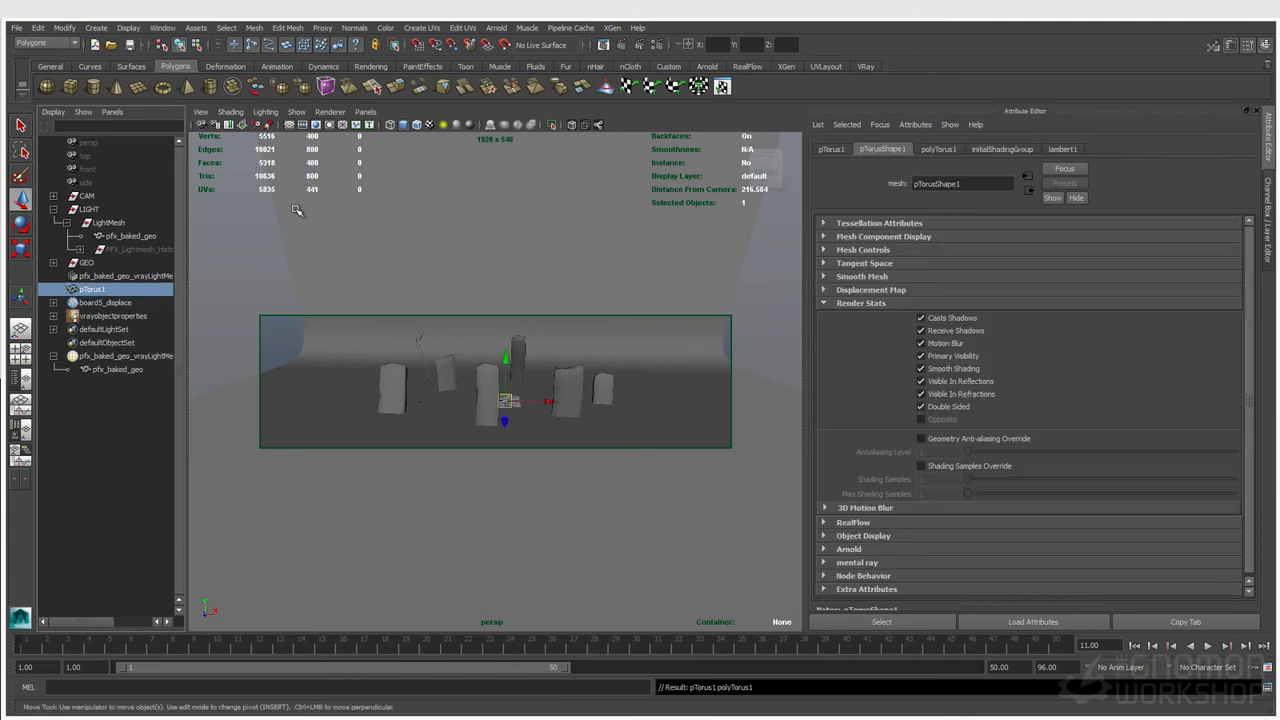
key("r")
left_click_drag(507, 402, 708, 450)
key("w")
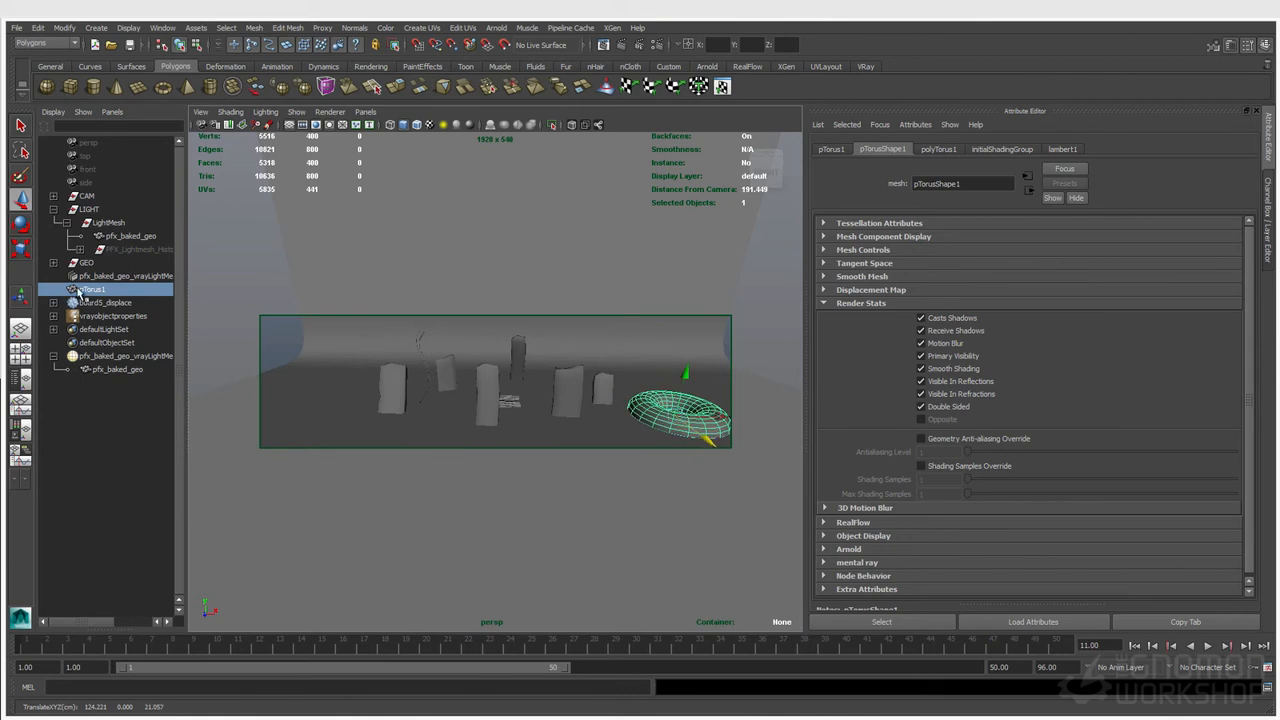
Step: Parent the torus under the V-Ray mesh light and render the frame
middle_click_drag(127, 360, 127, 358)
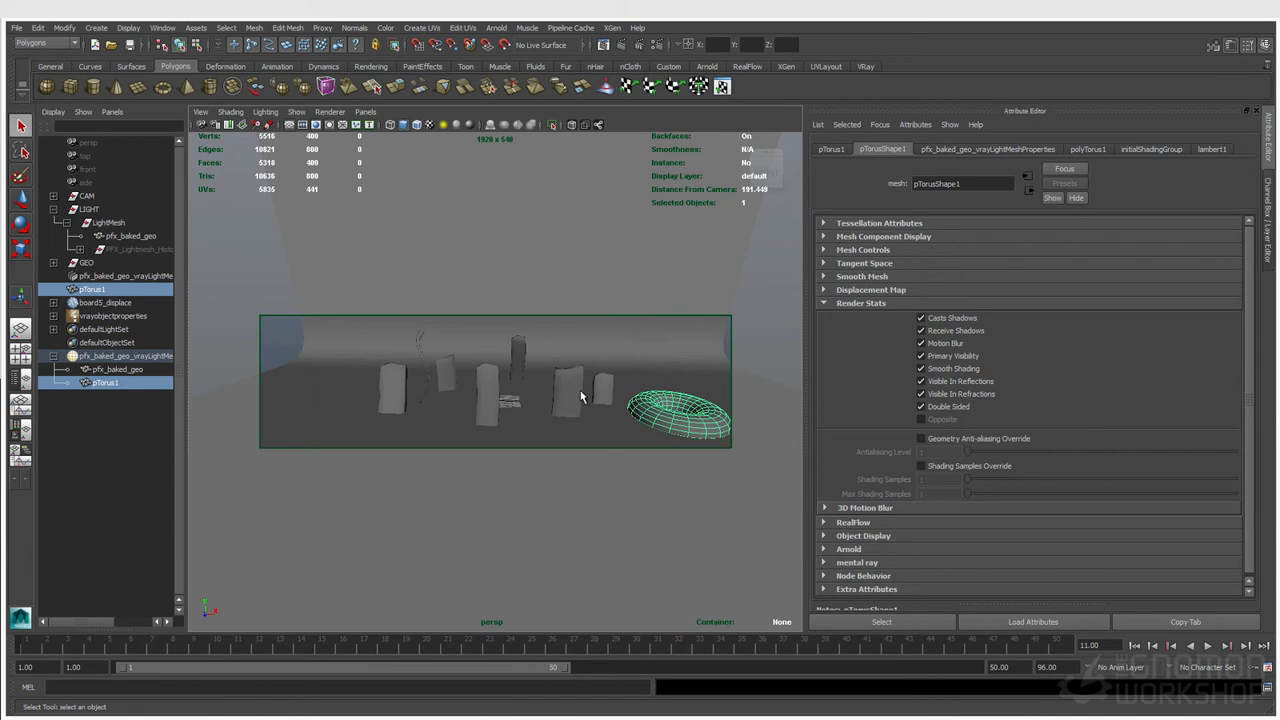
left_click(641, 45)
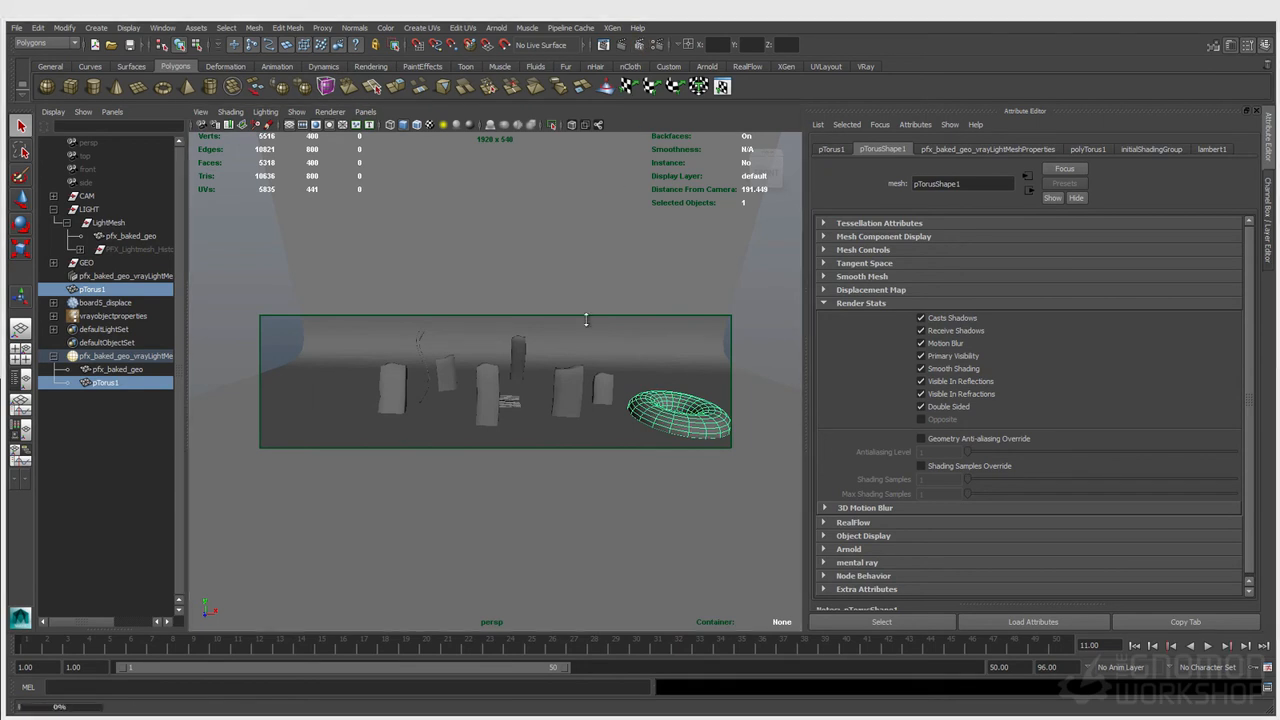
left_click_drag(589, 373, 613, 362)
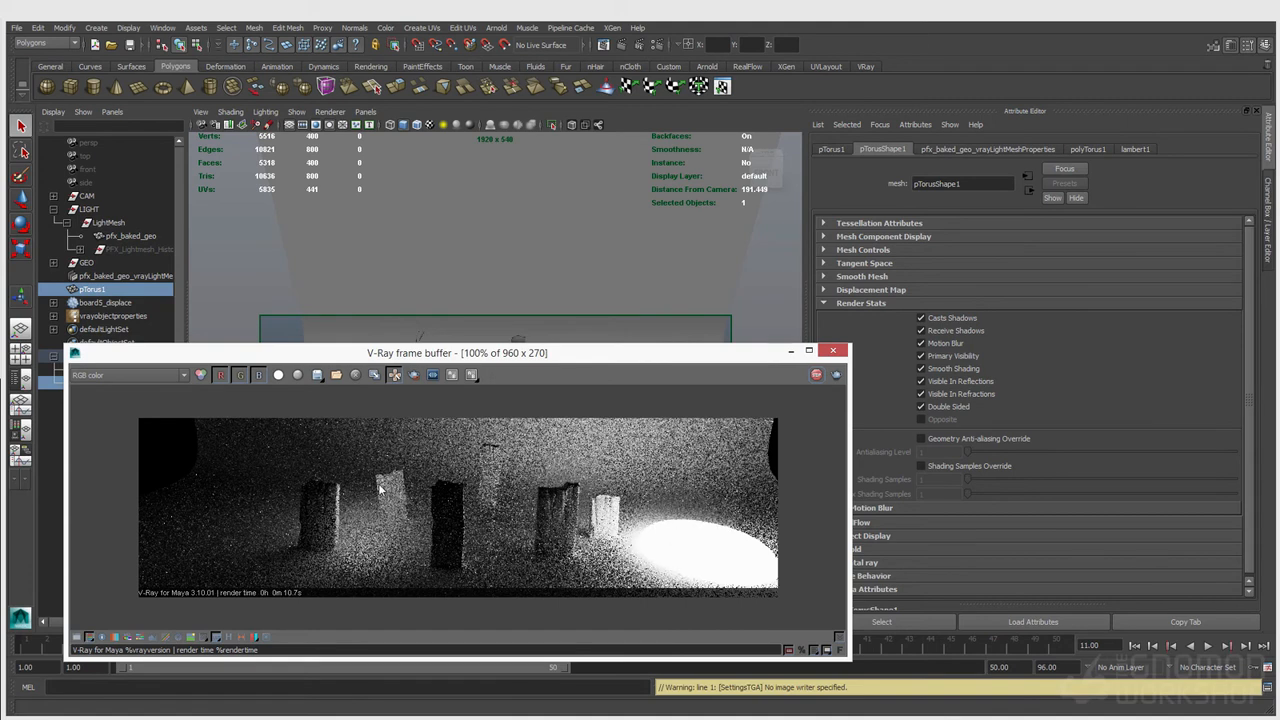
Step: Enable Primary Visibility on the baked stroke geometry and re-render a region around the strokes
left_click(419, 337)
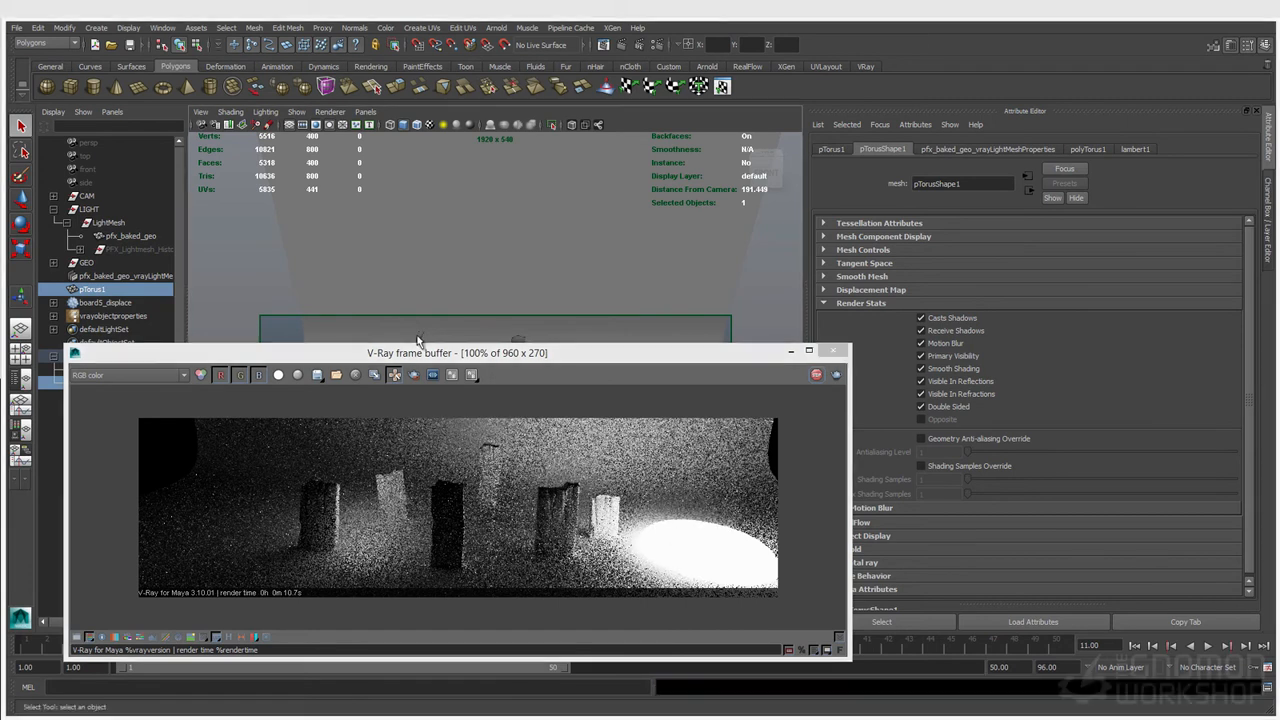
left_click(946, 358)
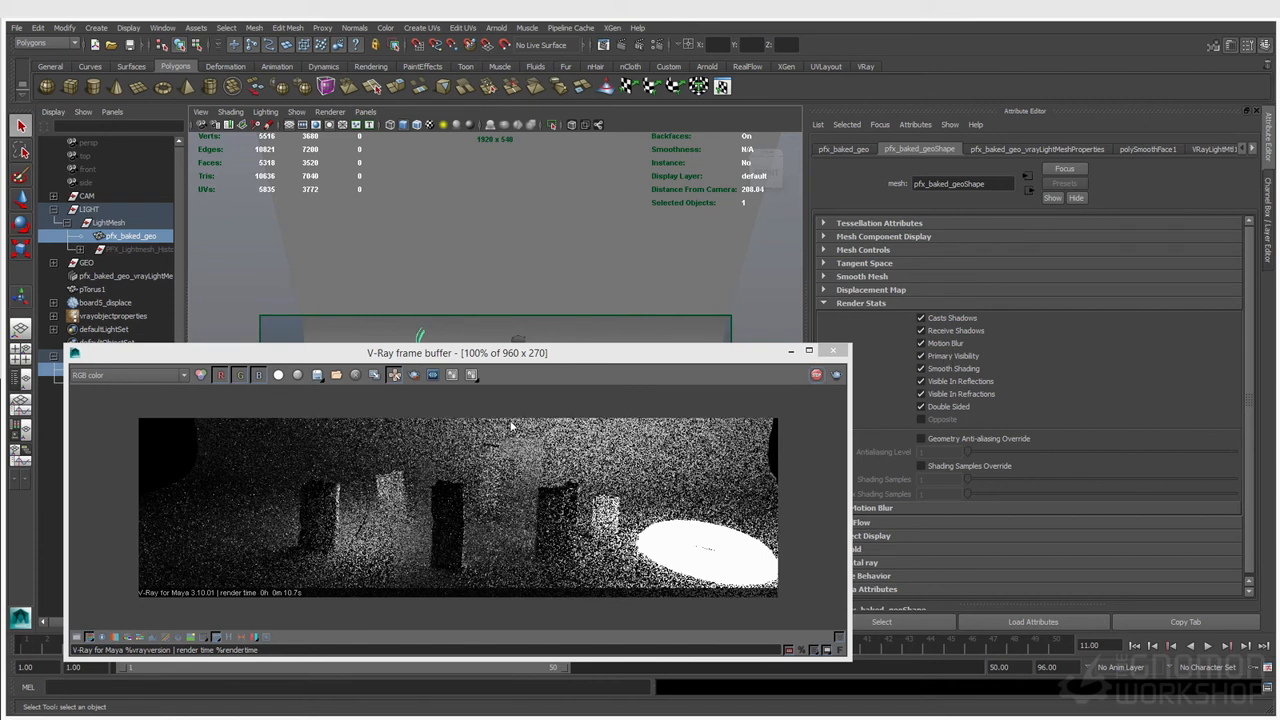
left_click(292, 440)
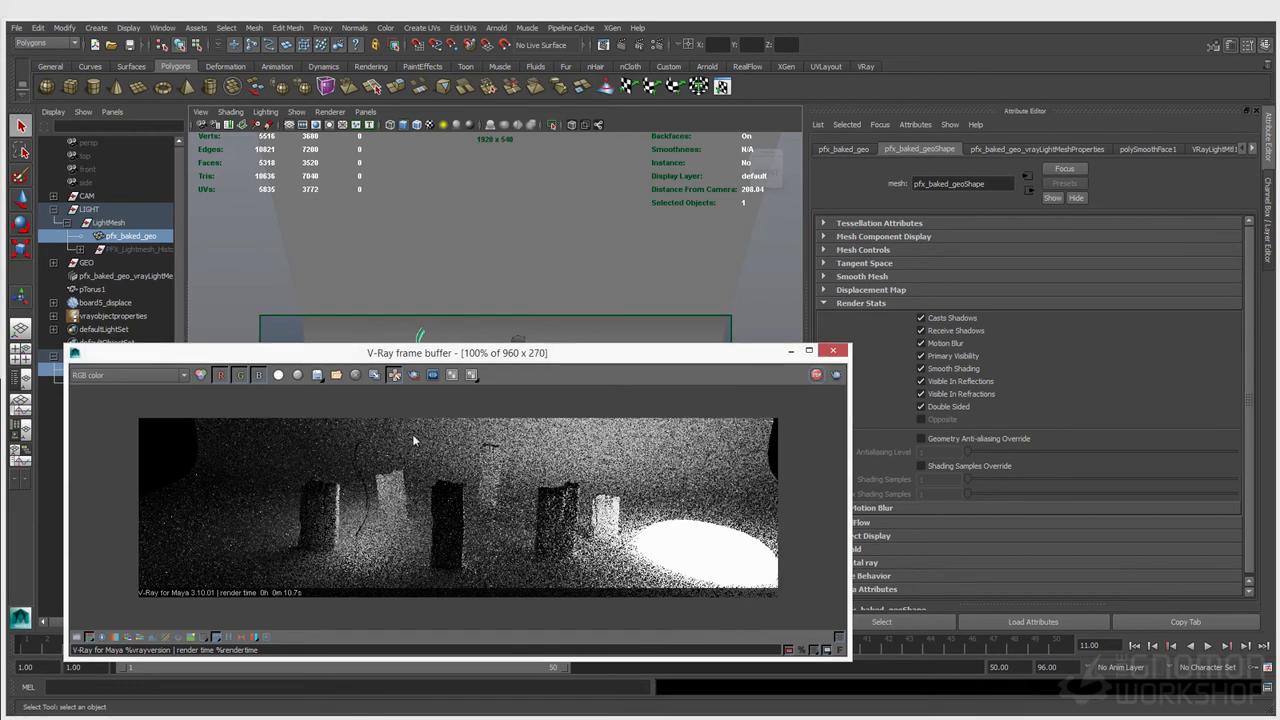
left_click_drag(317, 430, 395, 577)
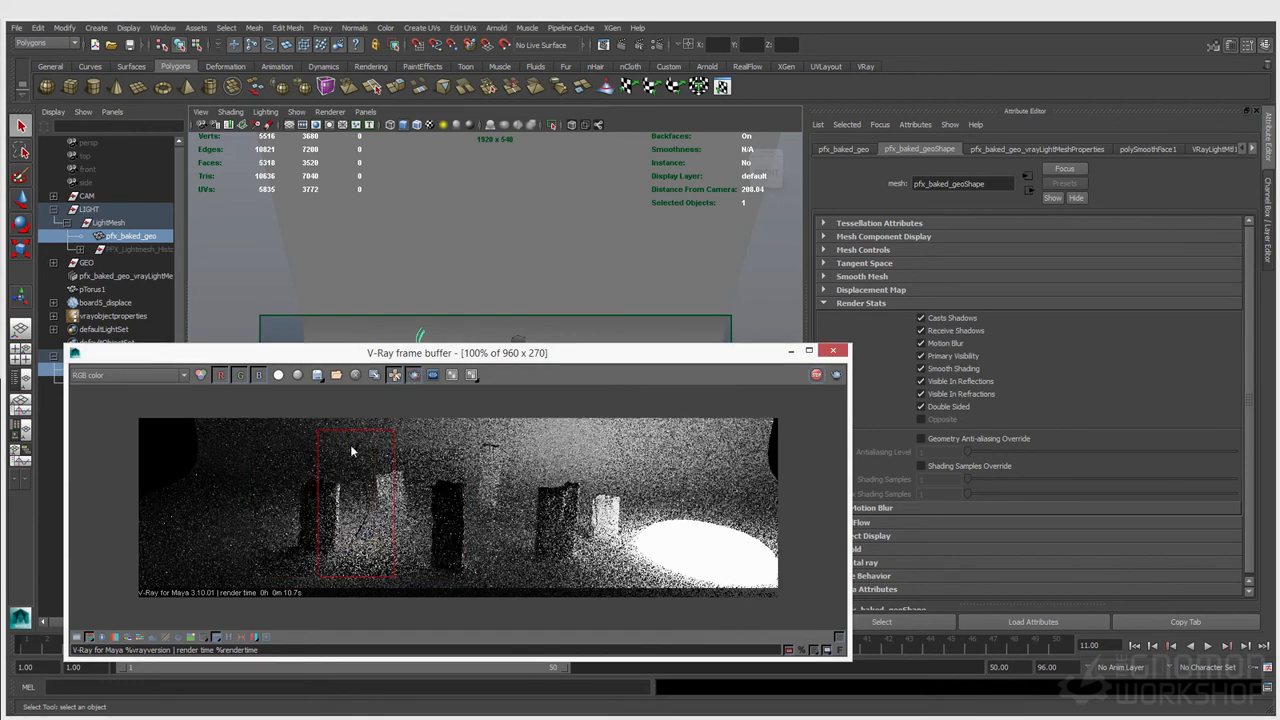
Step: Unlock the normals of the baked stroke geometry and re-render regions around the strokes and the torus
left_click(354, 27)
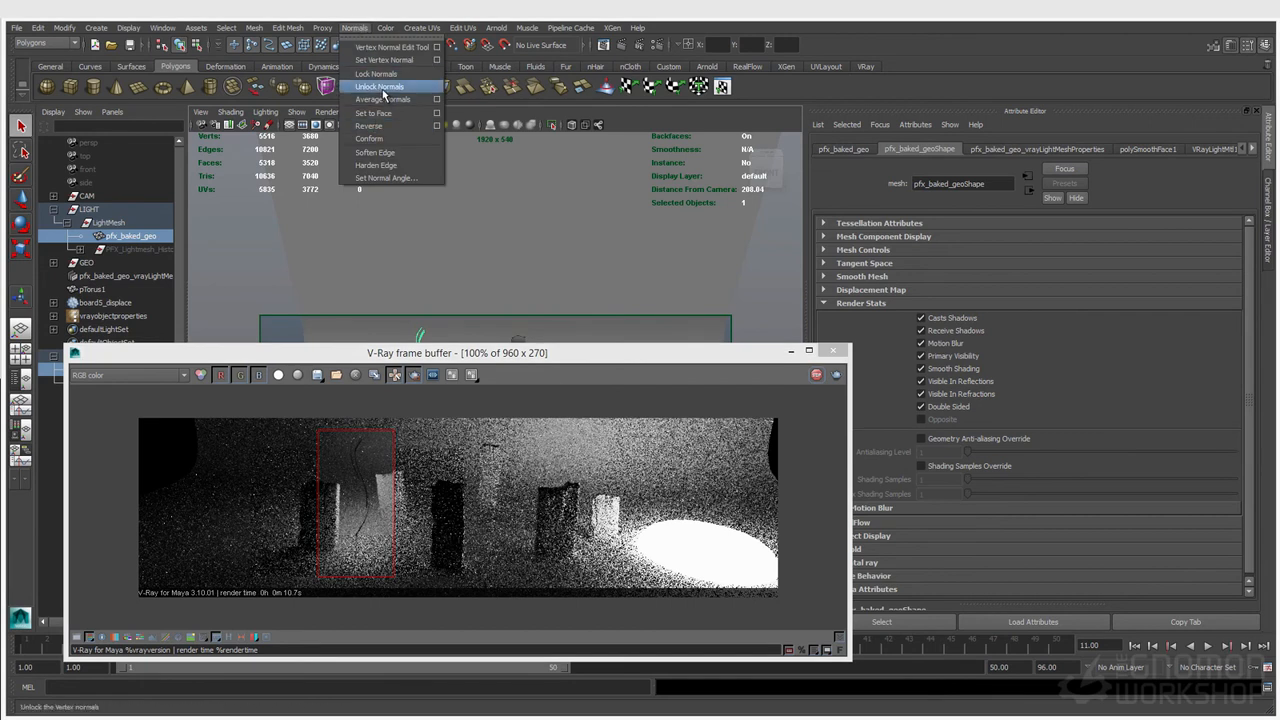
left_click(383, 99)
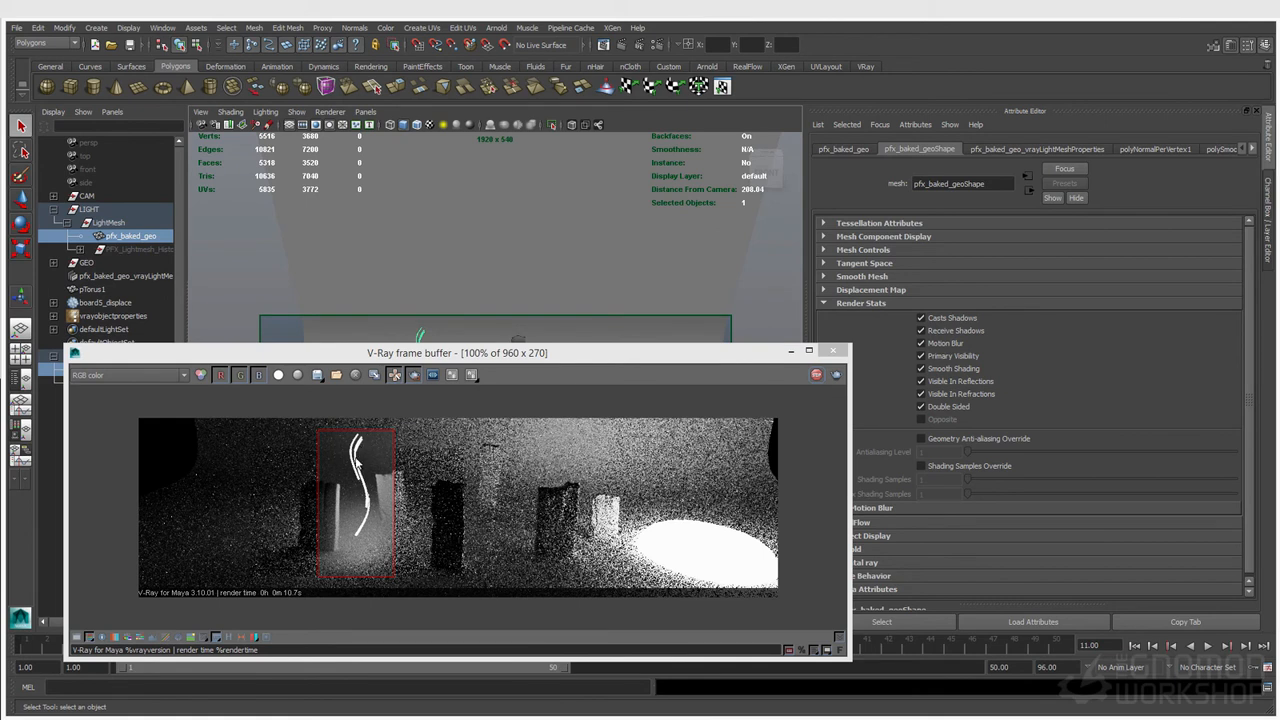
left_click_drag(598, 491, 706, 580)
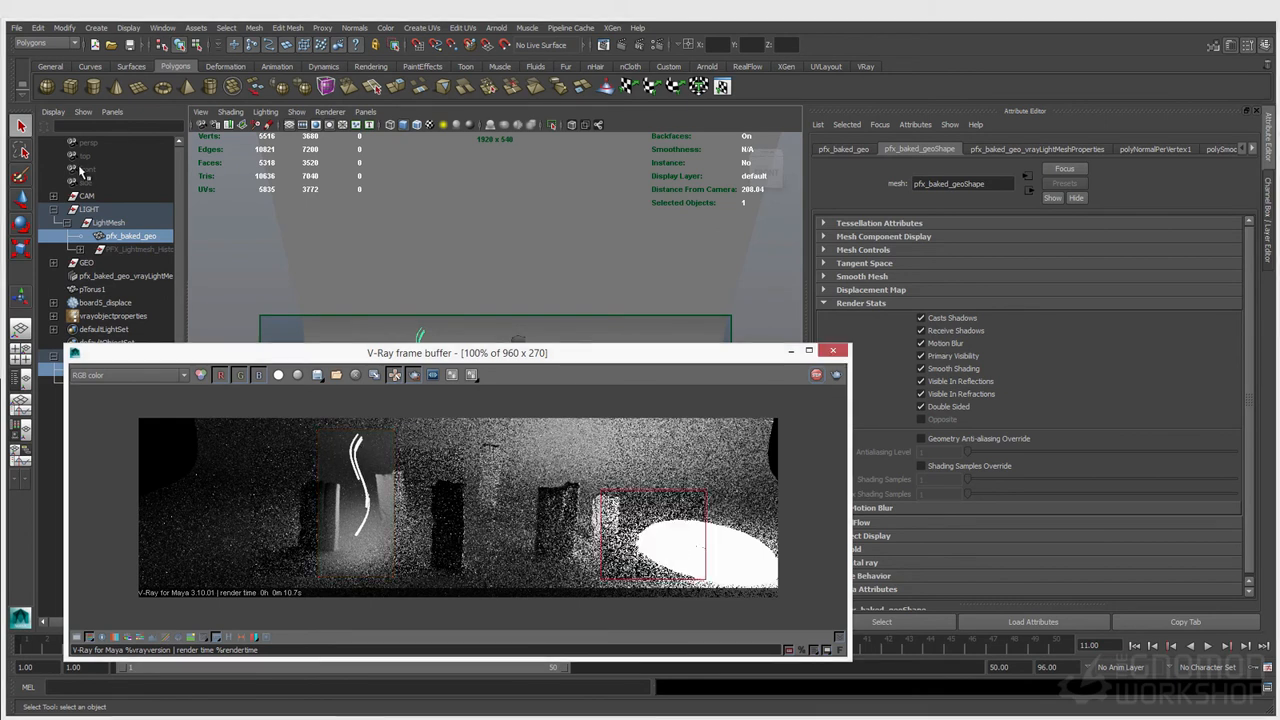
Step: Create a polygon cone among the boards and scale it up slightly
left_click_drag(205, 362, 323, 305)
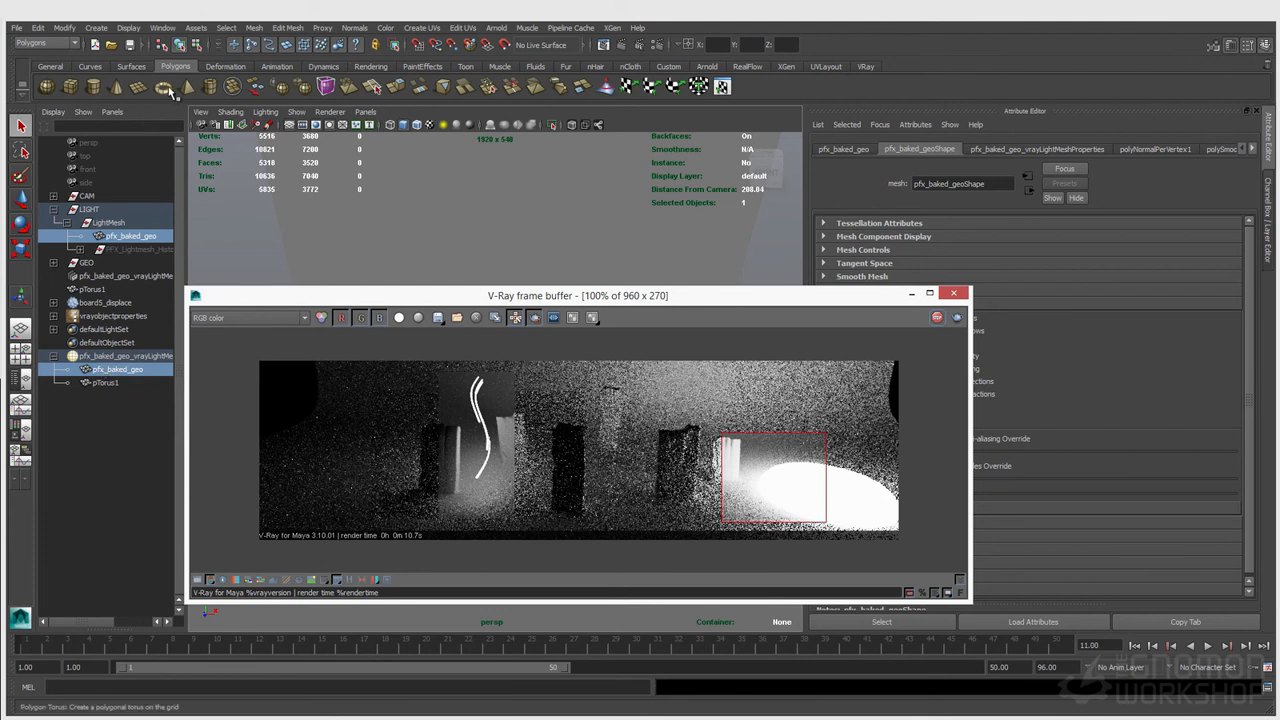
left_click(116, 87)
left_click_drag(440, 296, 487, 506)
left_click(503, 402)
key("r")
left_click_drag(505, 403, 531, 402)
left_click_drag(712, 626, 578, 718)
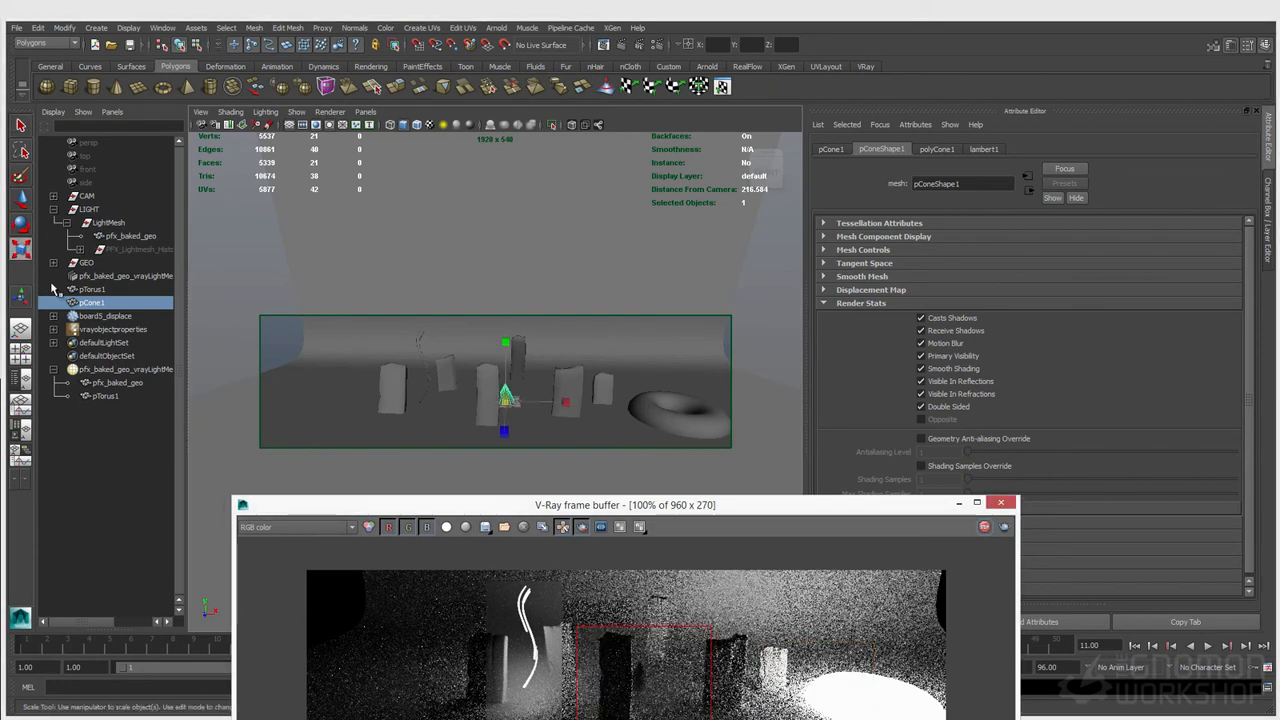
Step: Parent the cone under the V-Ray mesh light
middle_click_drag(90, 302, 112, 371)
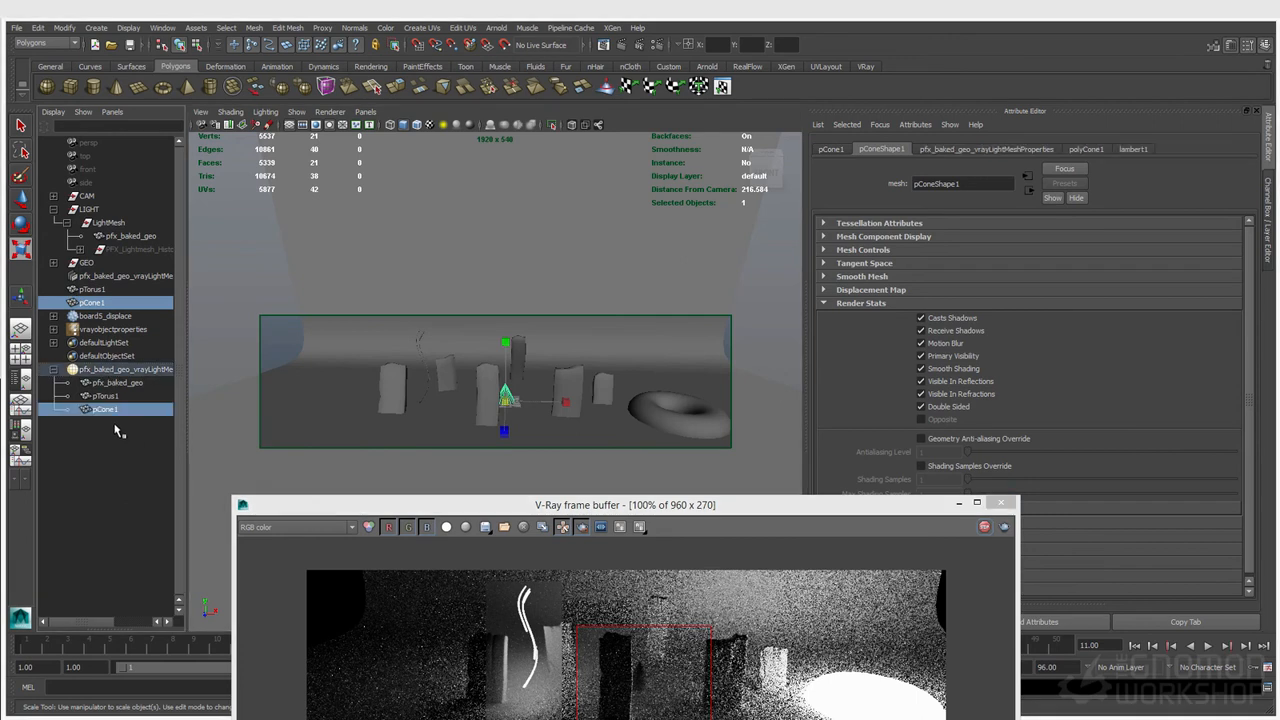
left_click_drag(572, 508, 522, 326)
Step: Select the V-Ray mesh light, turn on its Invisible option, and re-render a region over the torus
left_click(130, 369)
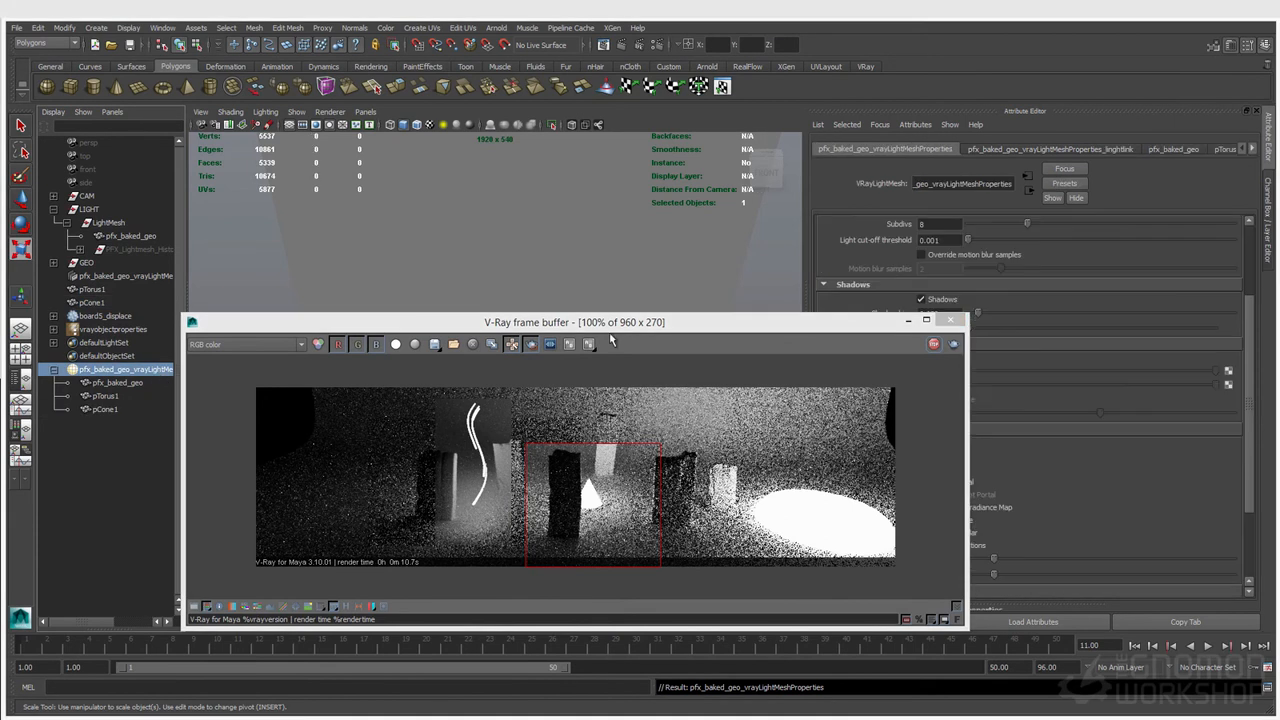
left_click_drag(625, 324, 512, 262)
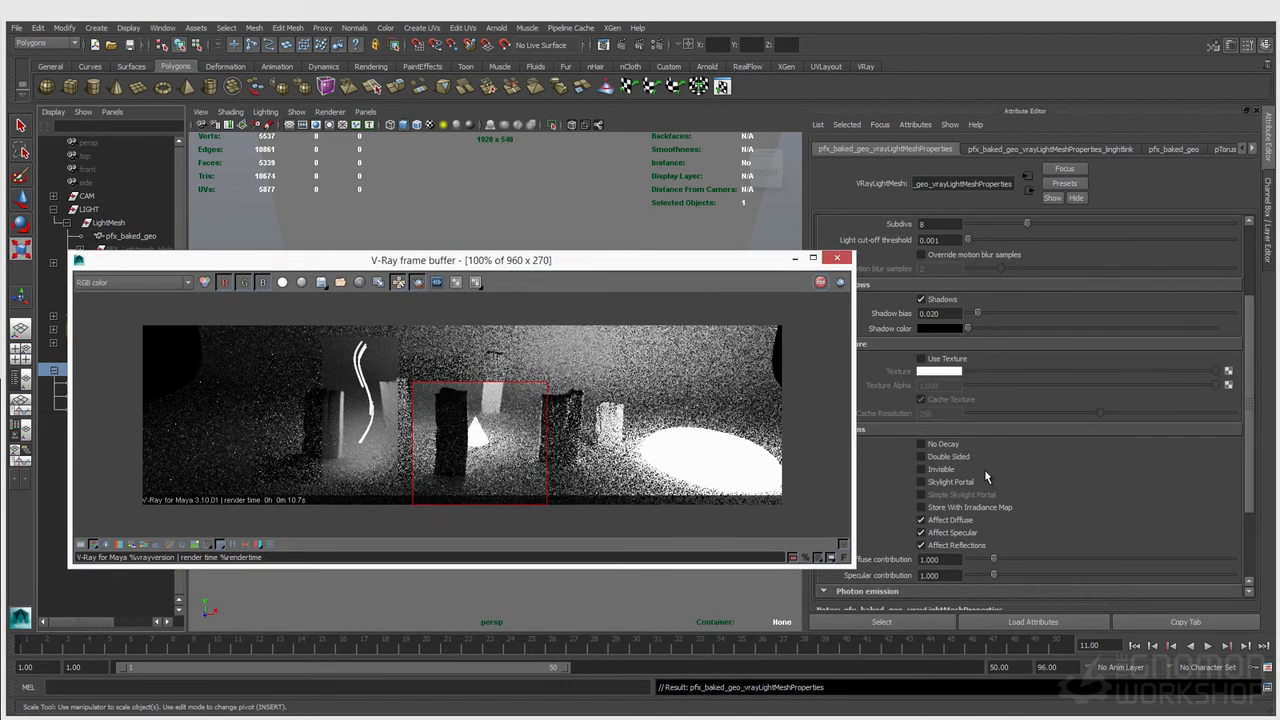
left_click(939, 469)
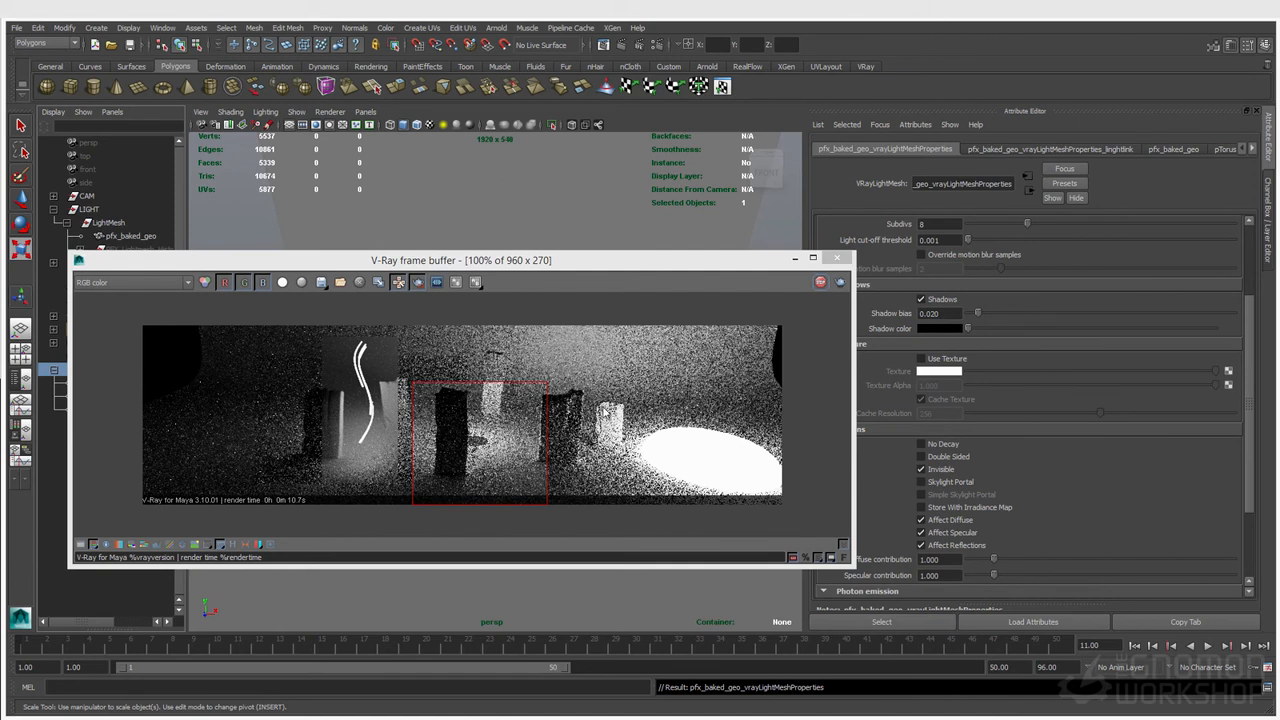
left_click_drag(601, 405, 708, 516)
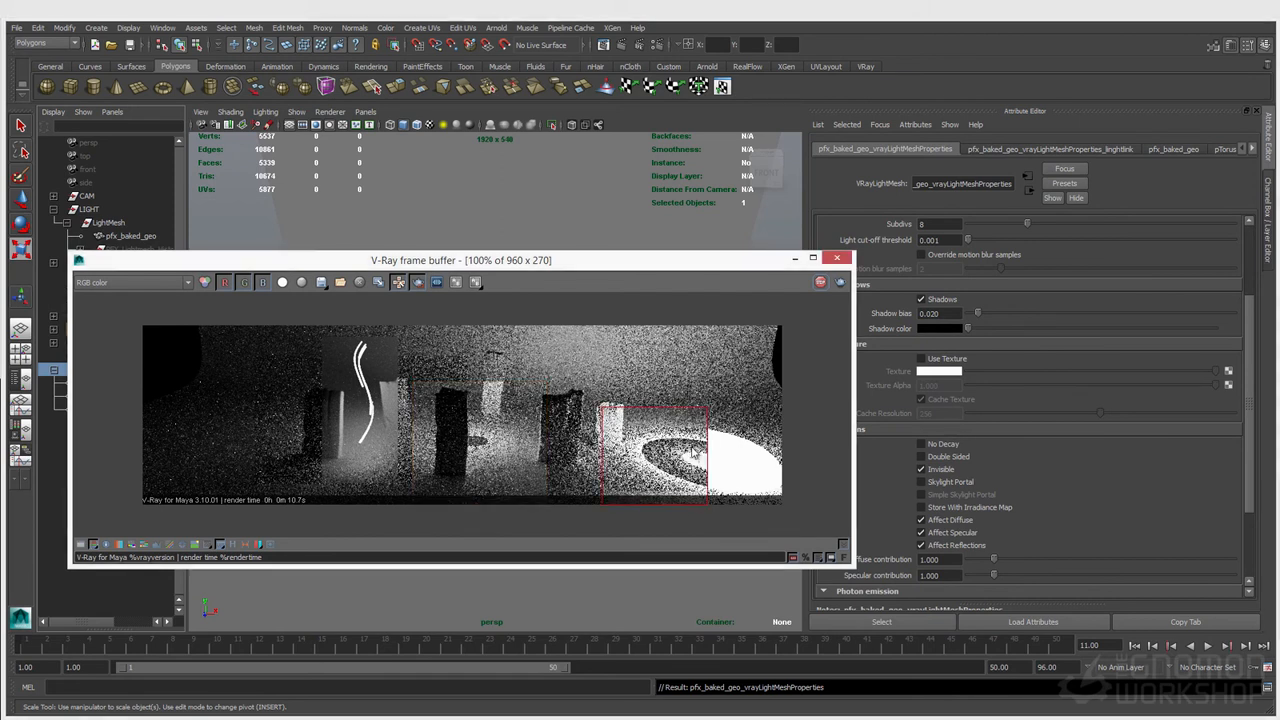
left_click_drag(613, 325, 708, 503)
Step: Turn on Double Sided for the mesh light and re-render a region around the cone
left_click(920, 519)
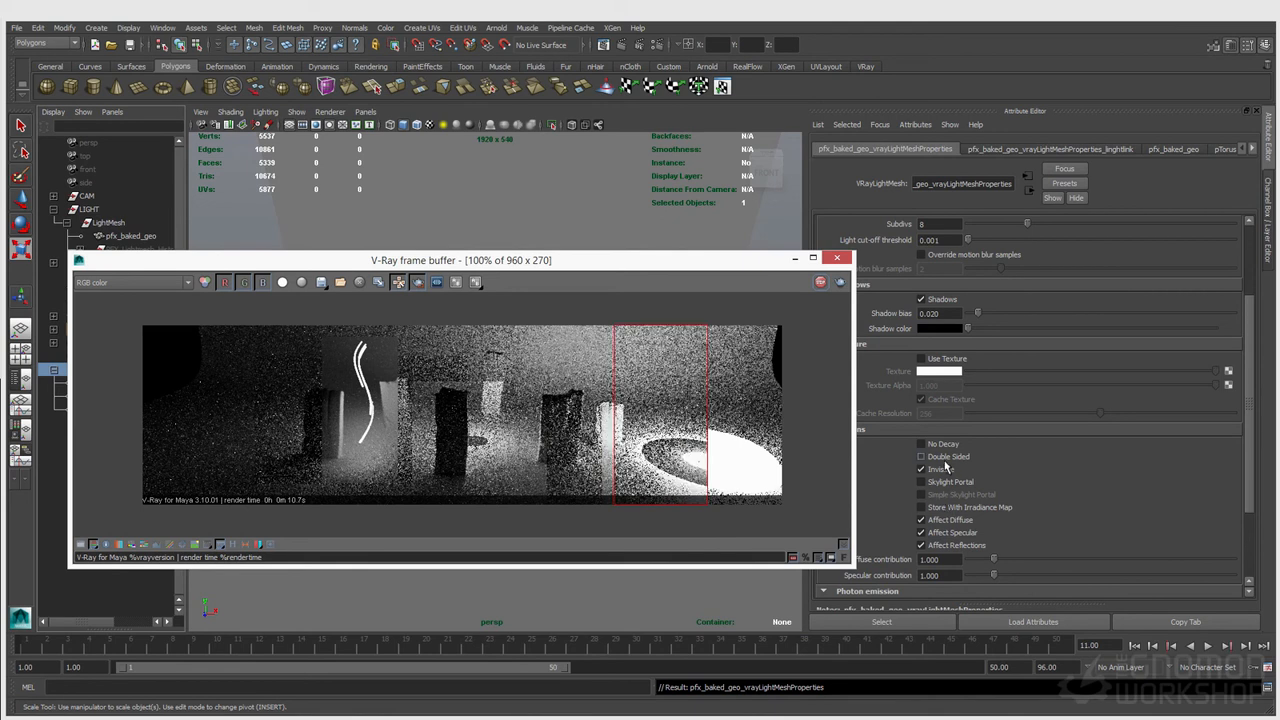
left_click(943, 458)
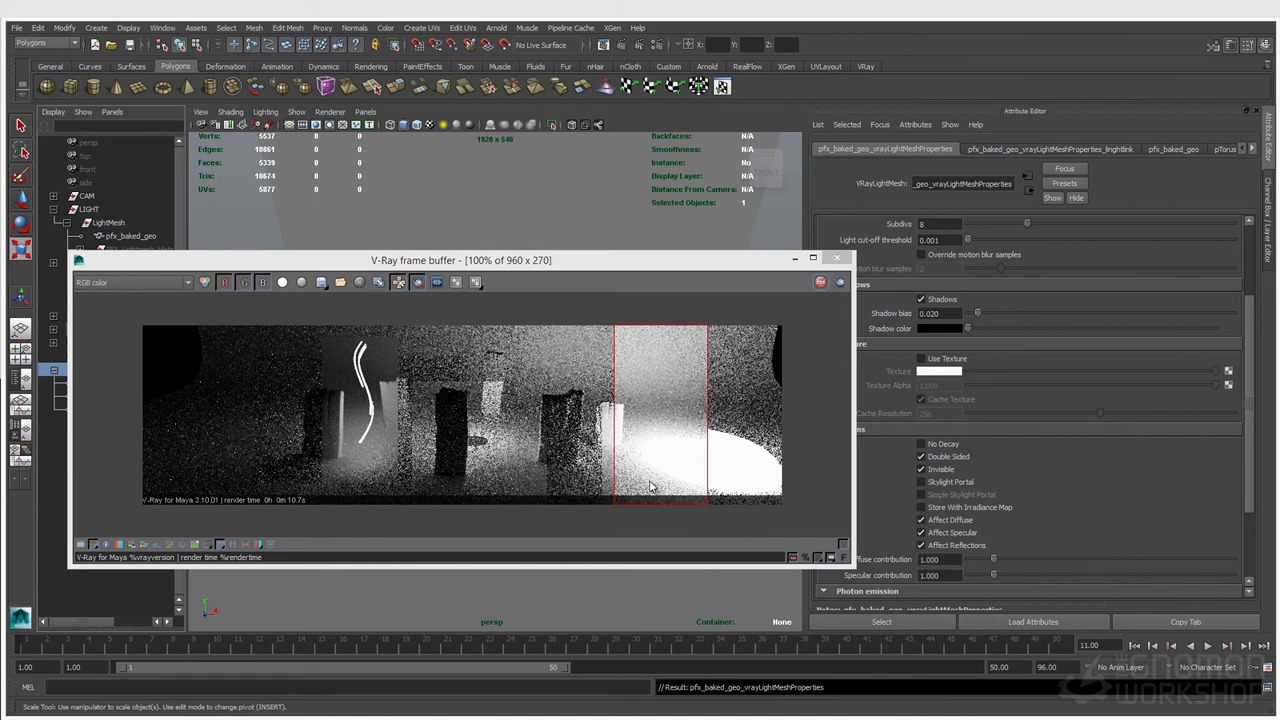
left_click_drag(293, 323, 443, 506)
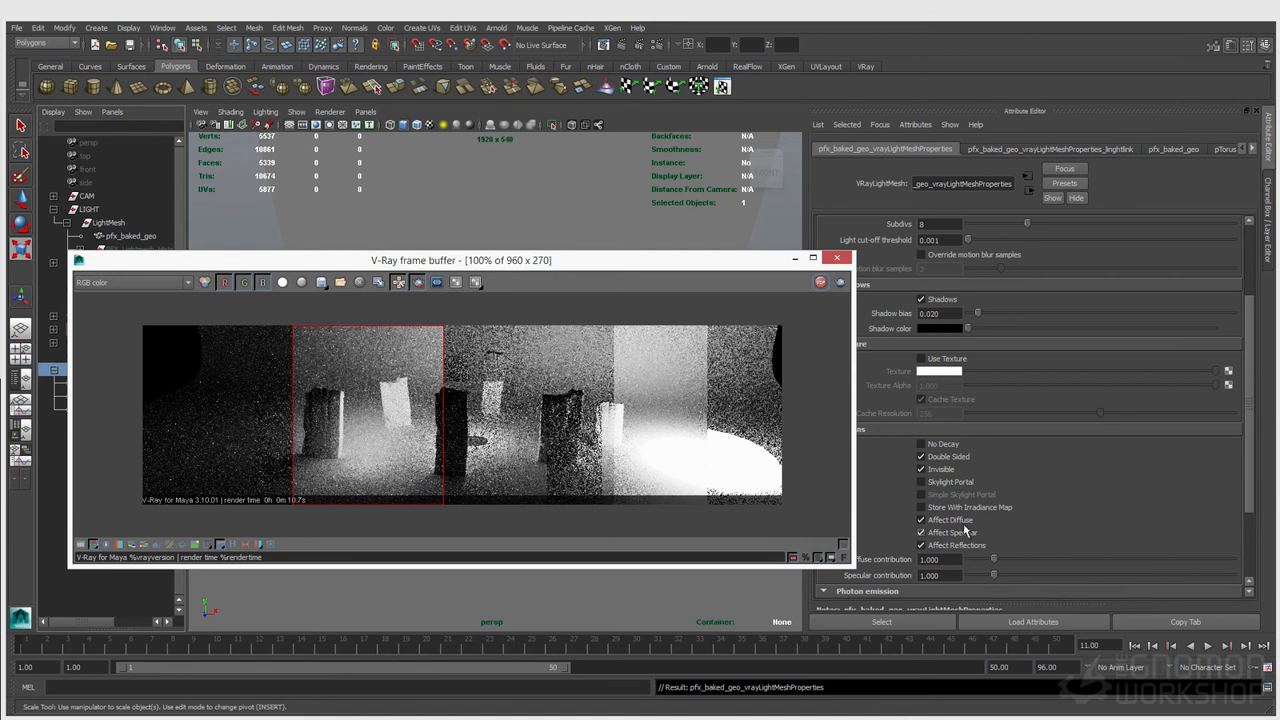
Step: Switch the mesh light's color mode to Temperature, set the temperature to 10000, and render the full frame
scroll(1015, 505, "up", 4)
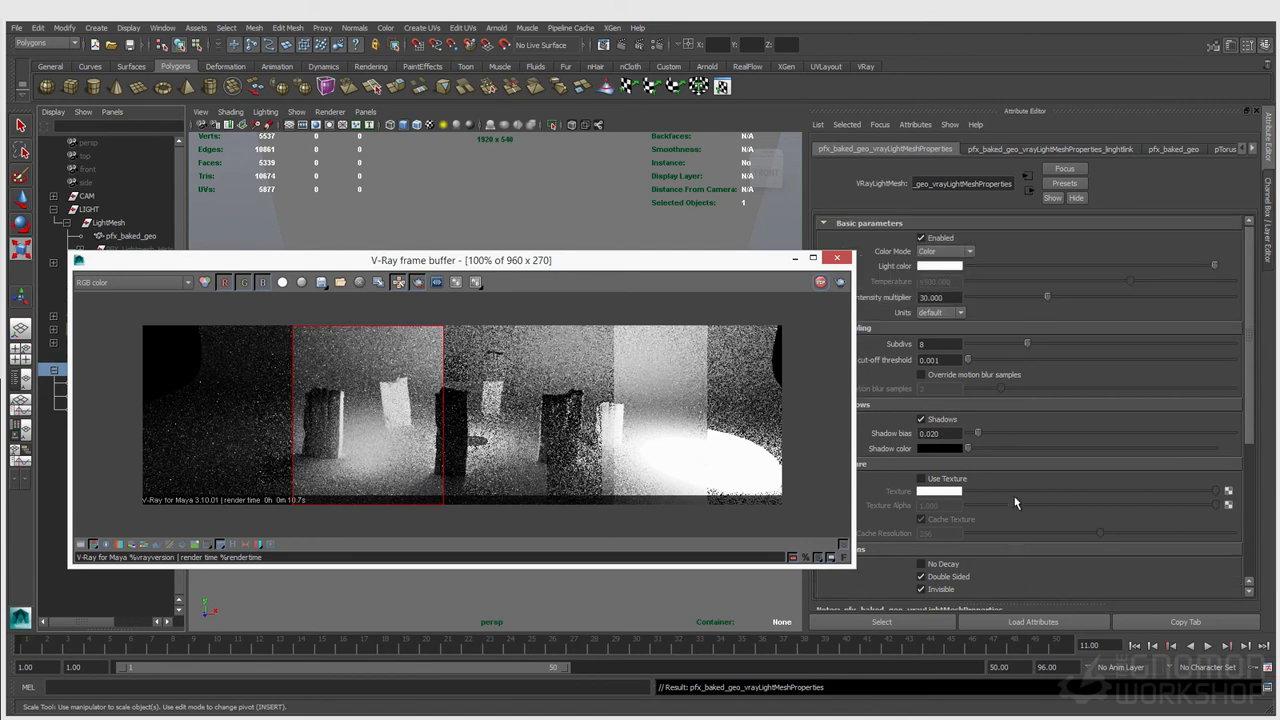
left_click(944, 251)
left_click(955, 272)
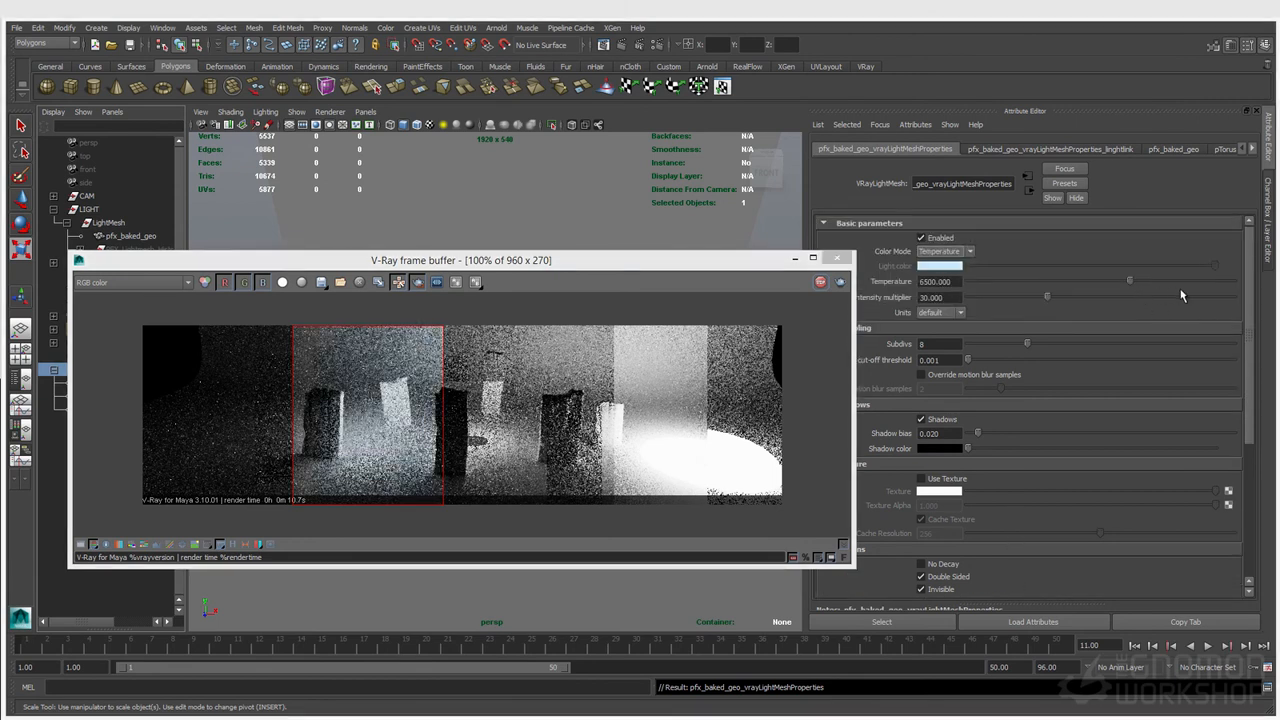
left_click_drag(1182, 282, 1191, 286)
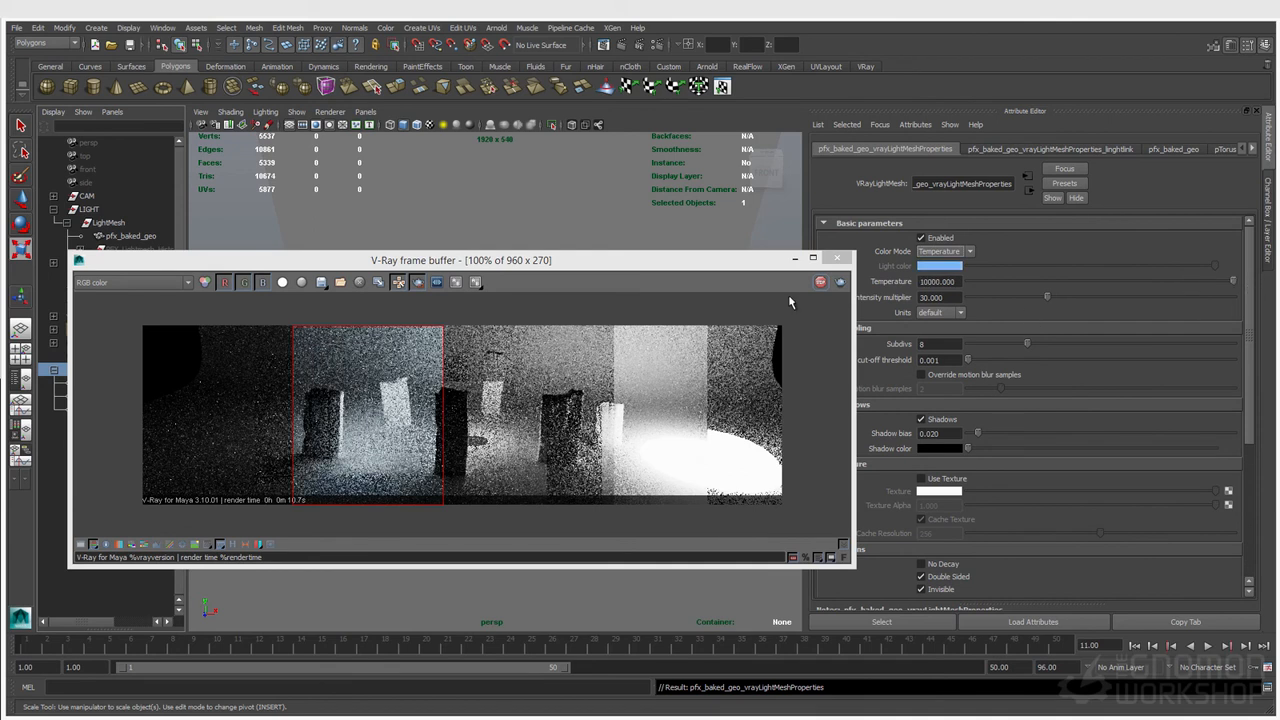
left_click(133, 331)
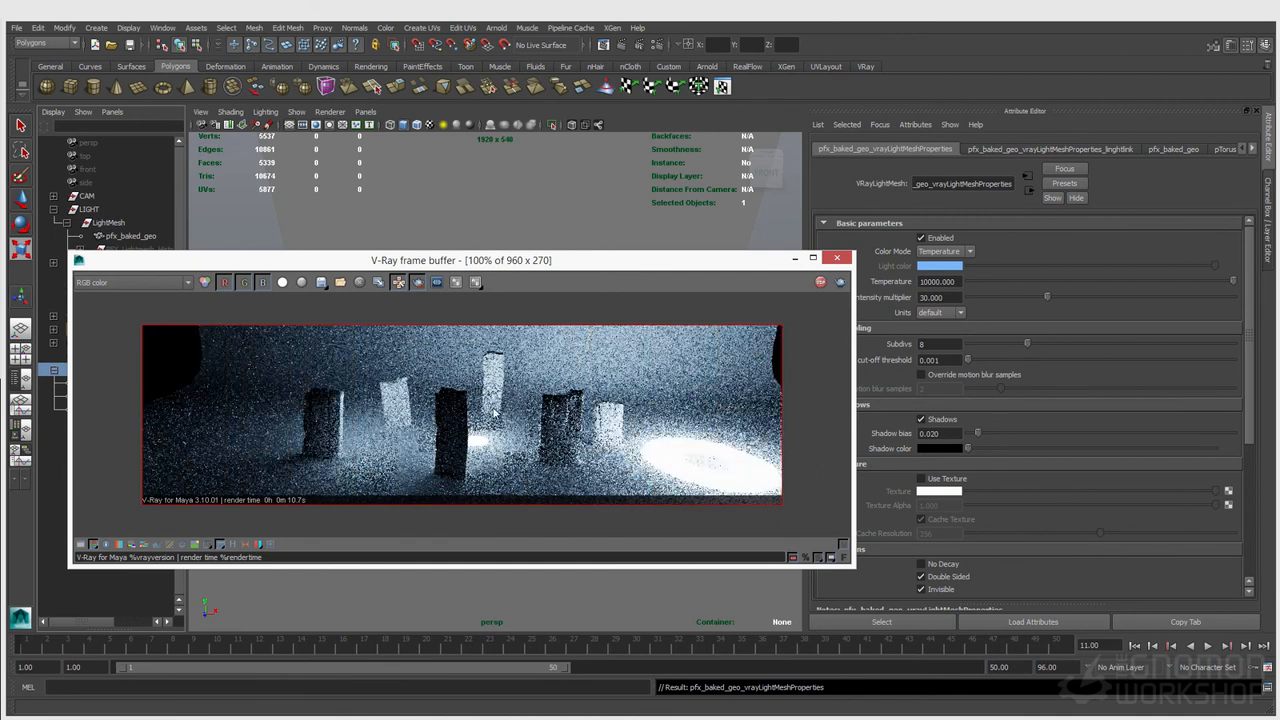
left_click_drag(228, 261, 392, 276)
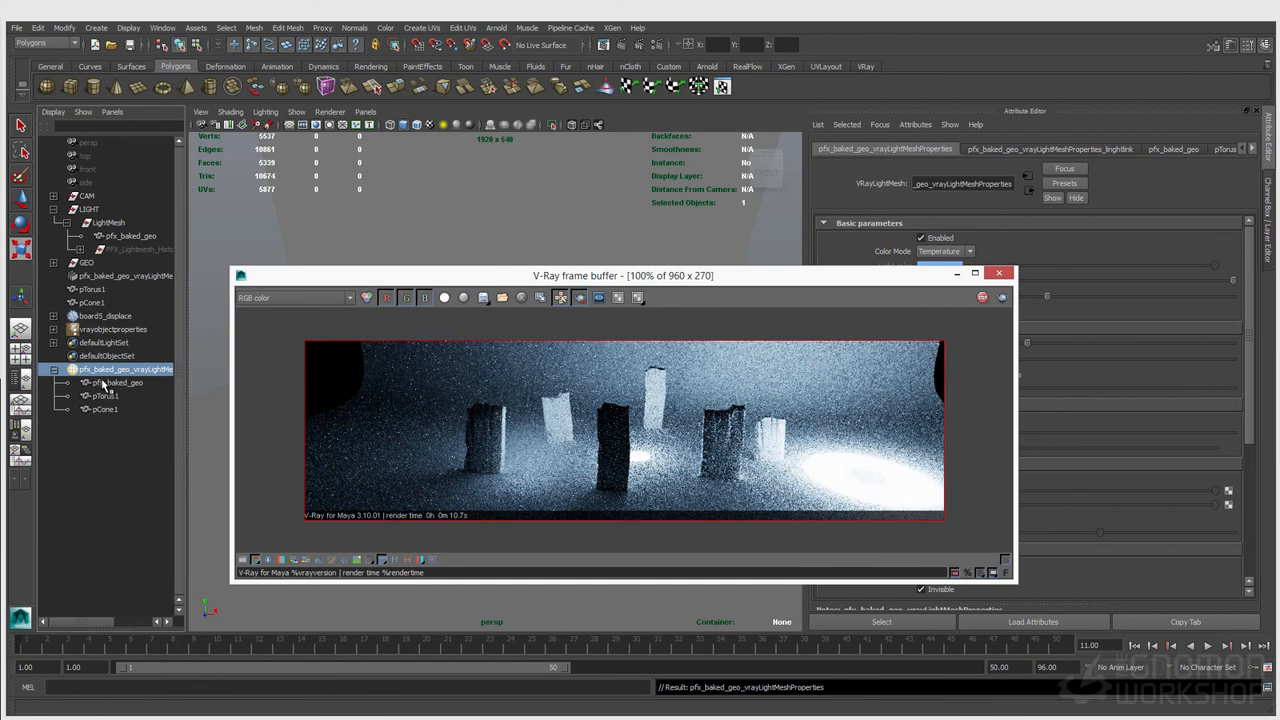
left_click(97, 28)
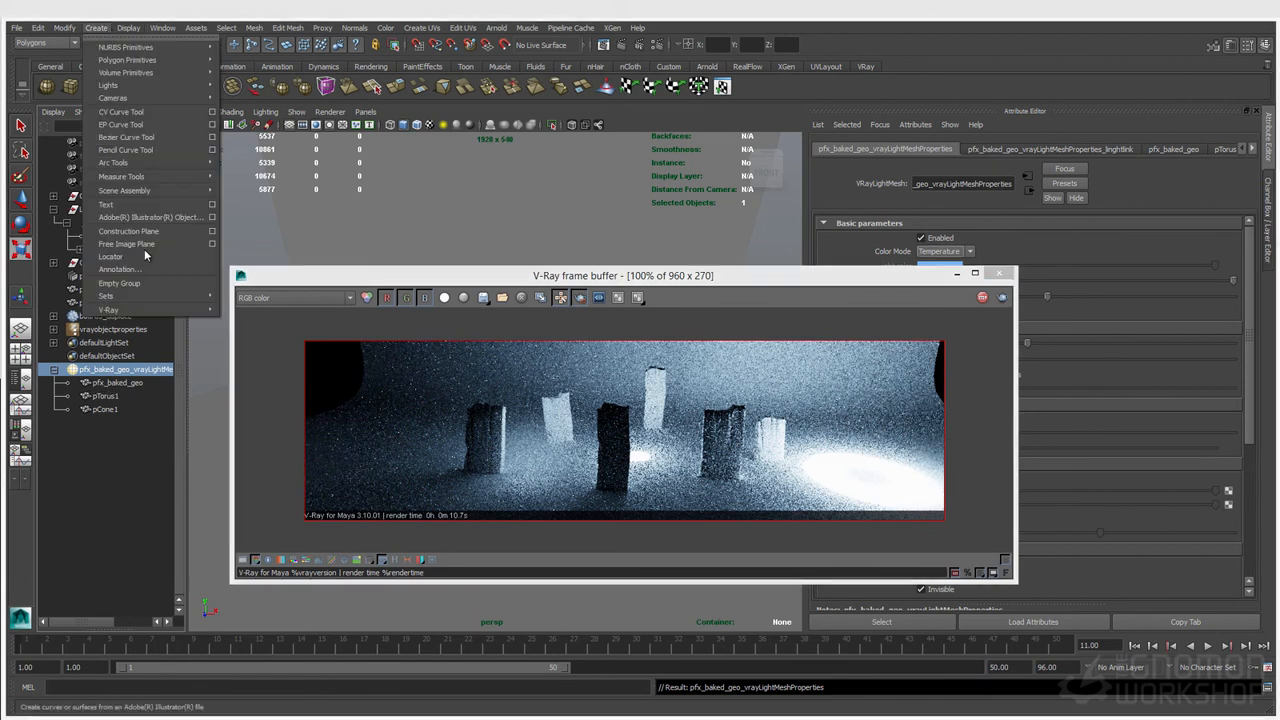
mouse_move(150, 309)
mouse_move(300, 498)
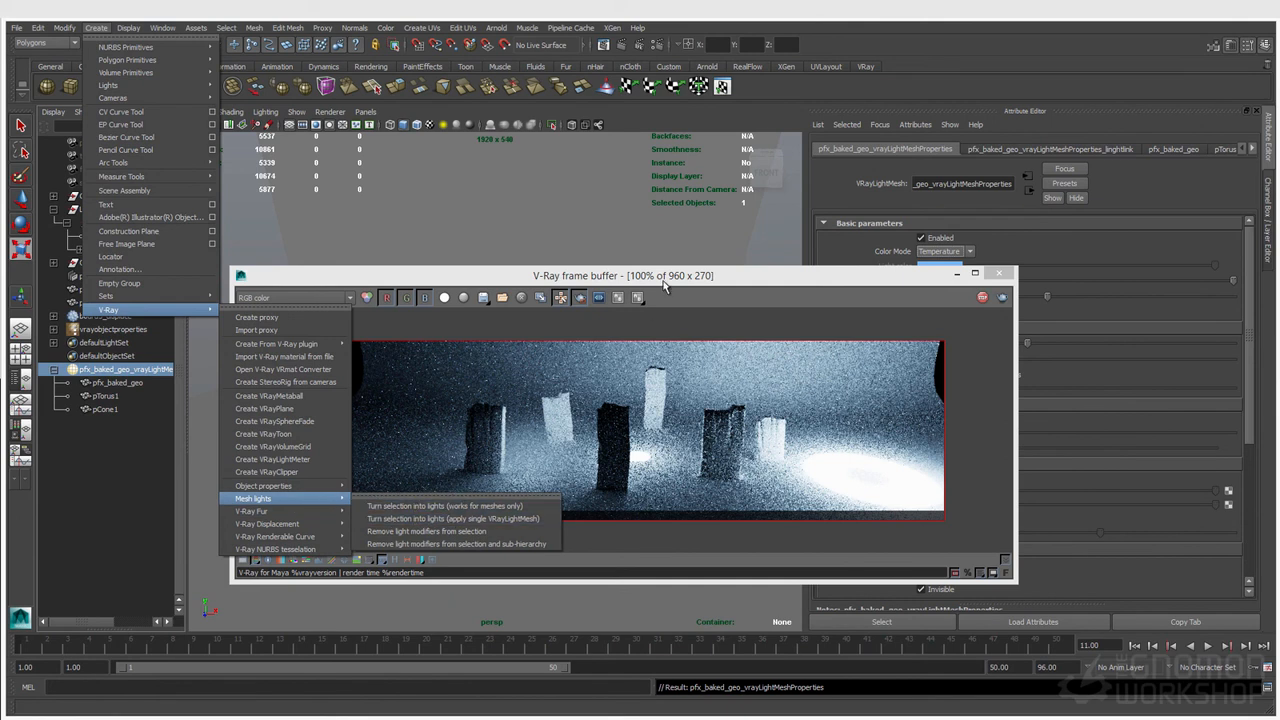
left_click(885, 294)
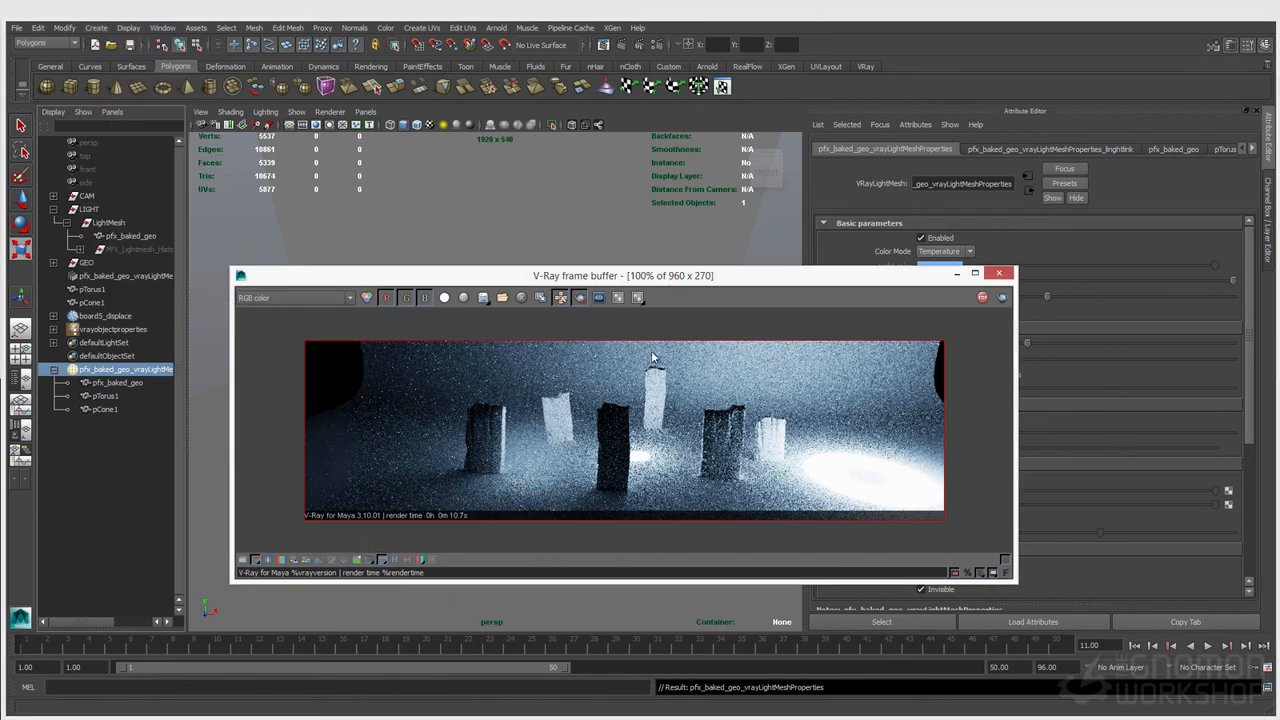